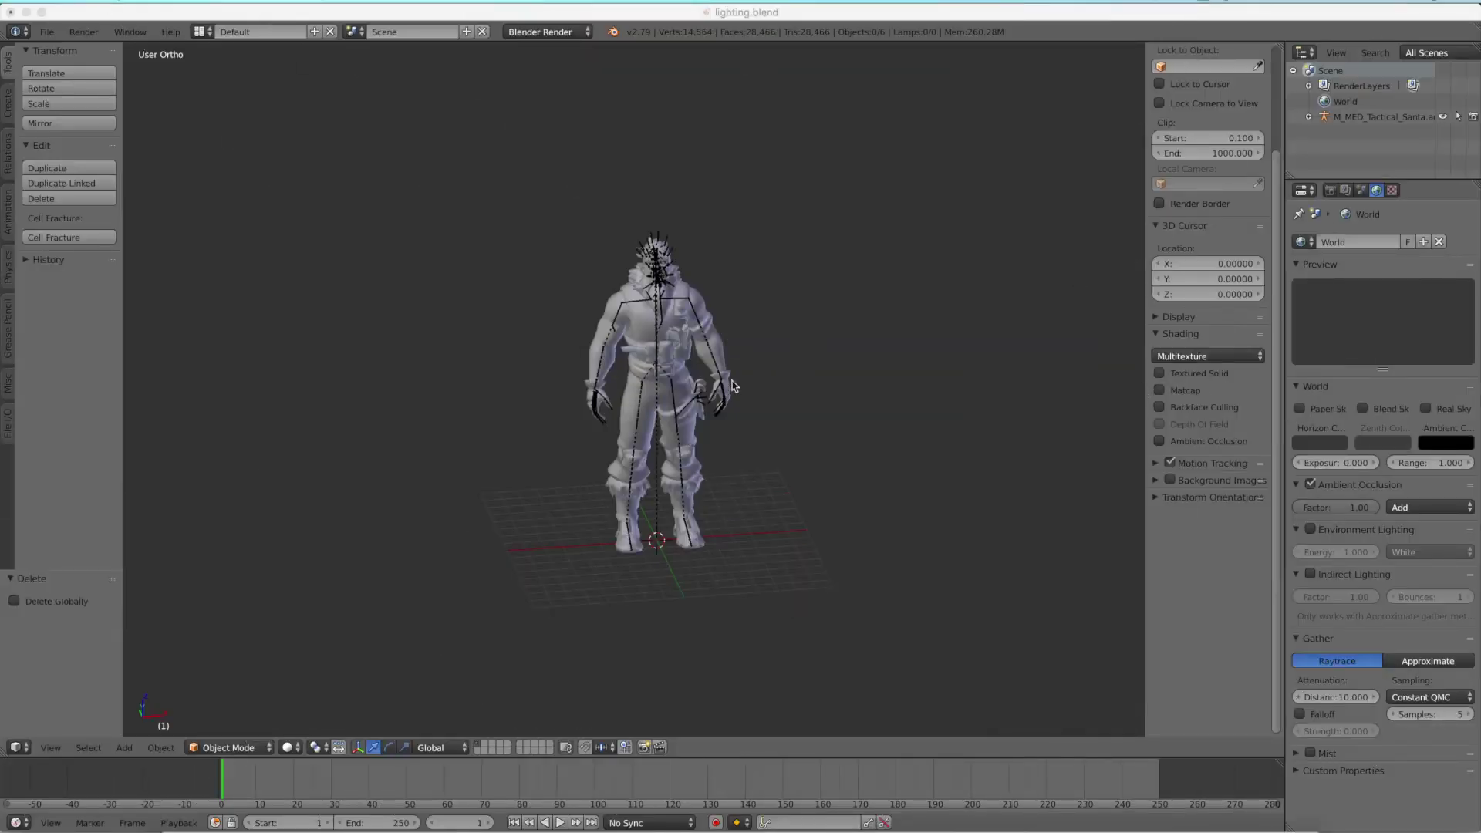
# Preview the Santa character in rendered shading with the existing ambient occlusion.
pyautogui.moveTo(833, 395); pyautogui.dragTo(511, 373, button='middle')
pyautogui.scroll(4, 430, 366)
pyautogui.scroll(-4, 430, 365)
pyautogui.scroll(-4, 514, 371)
pyautogui.scroll(5, 519, 371)
pyautogui.hotkey('shift', 'z')
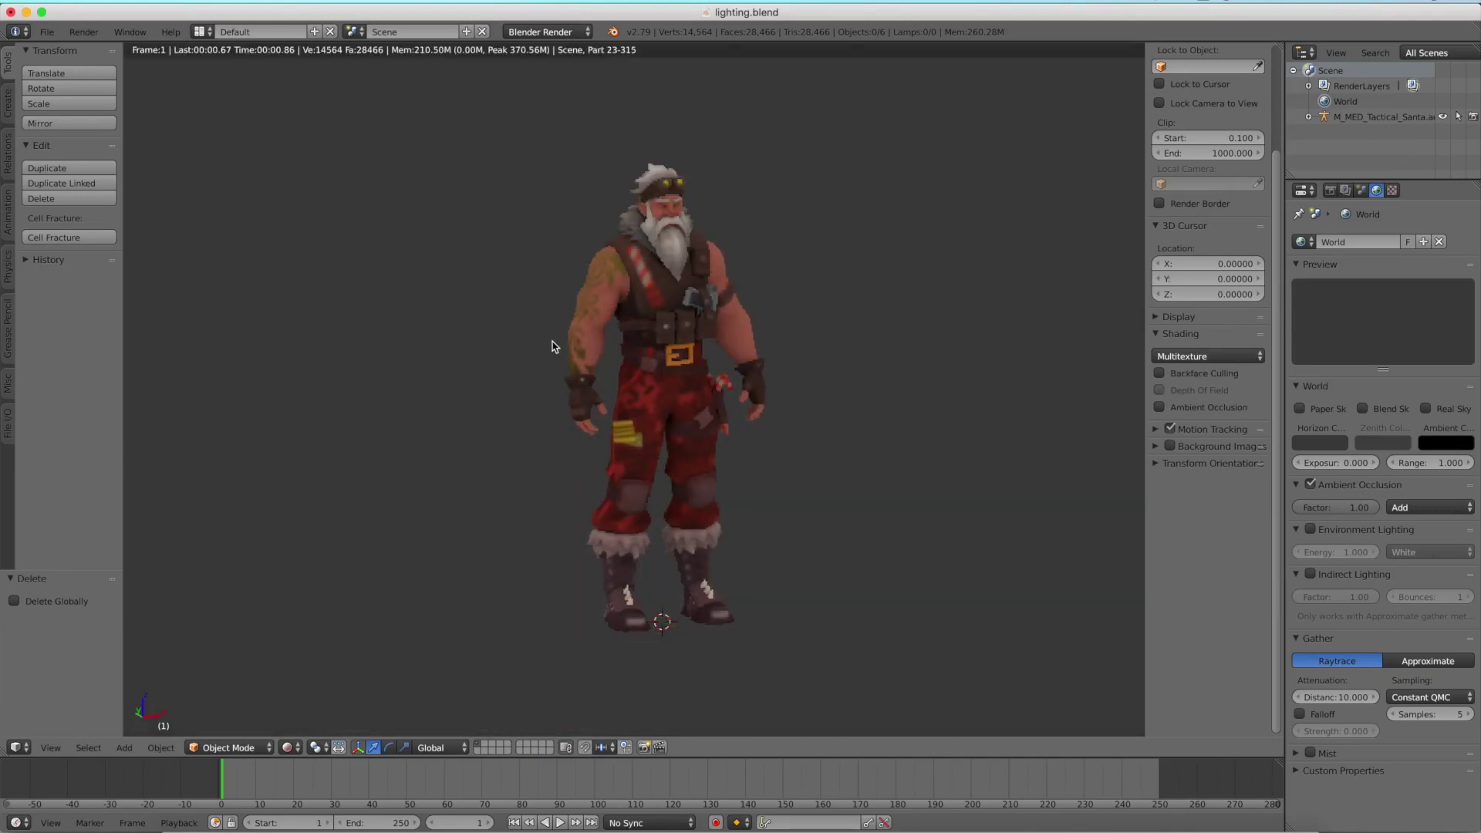
# Return to solid shading and turn off Ambient Occlusion in the world settings.
pyautogui.hotkey('shift', 'z')
pyautogui.click(1325, 489)
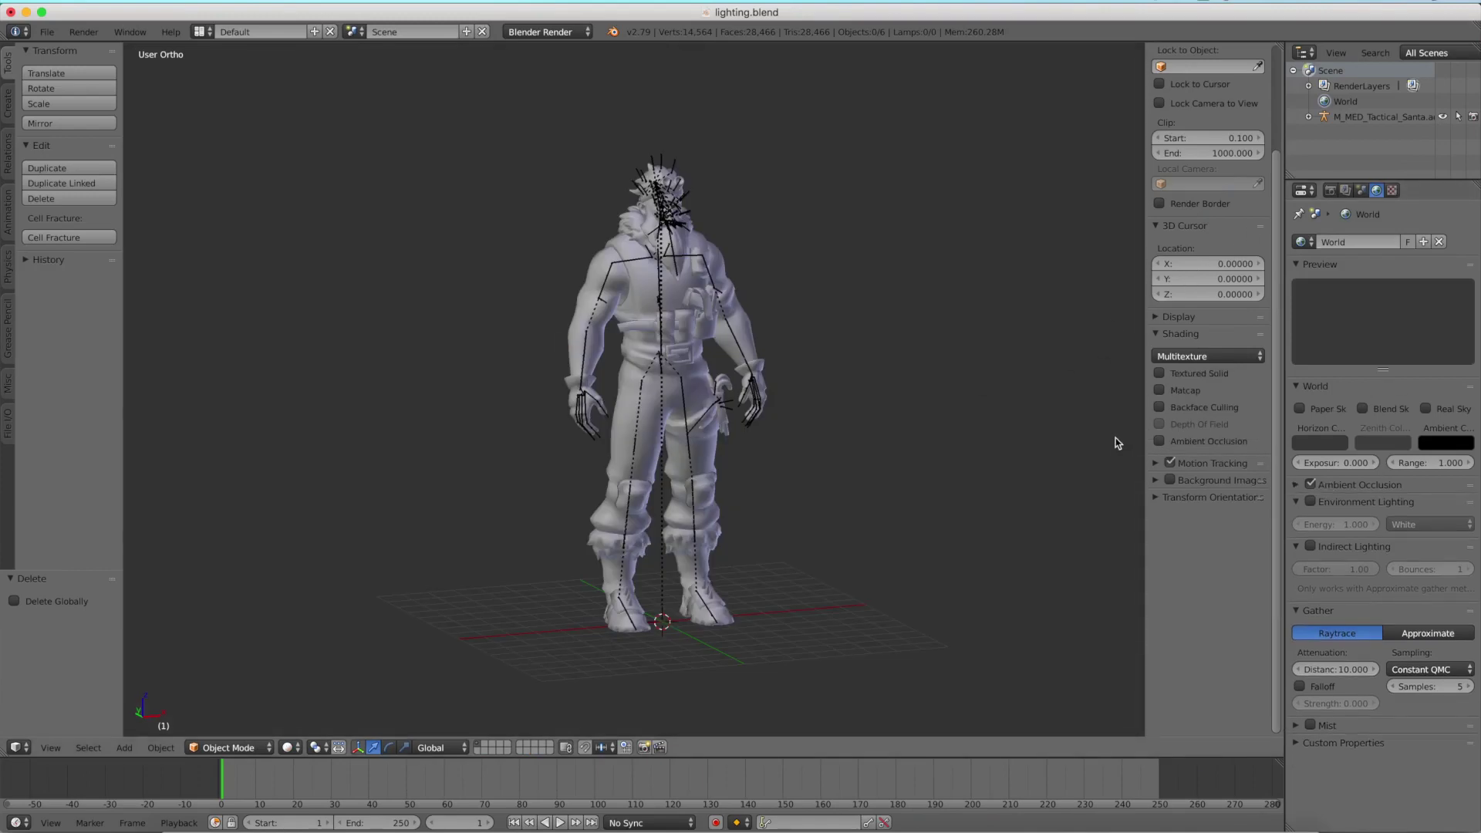
pyautogui.click(1312, 484)
pyautogui.moveTo(1131, 406); pyautogui.dragTo(753, 394, button='middle')
pyautogui.scroll(4, 703, 388)
pyautogui.scroll(-6, 704, 388)
pyautogui.scroll(3, 753, 395)
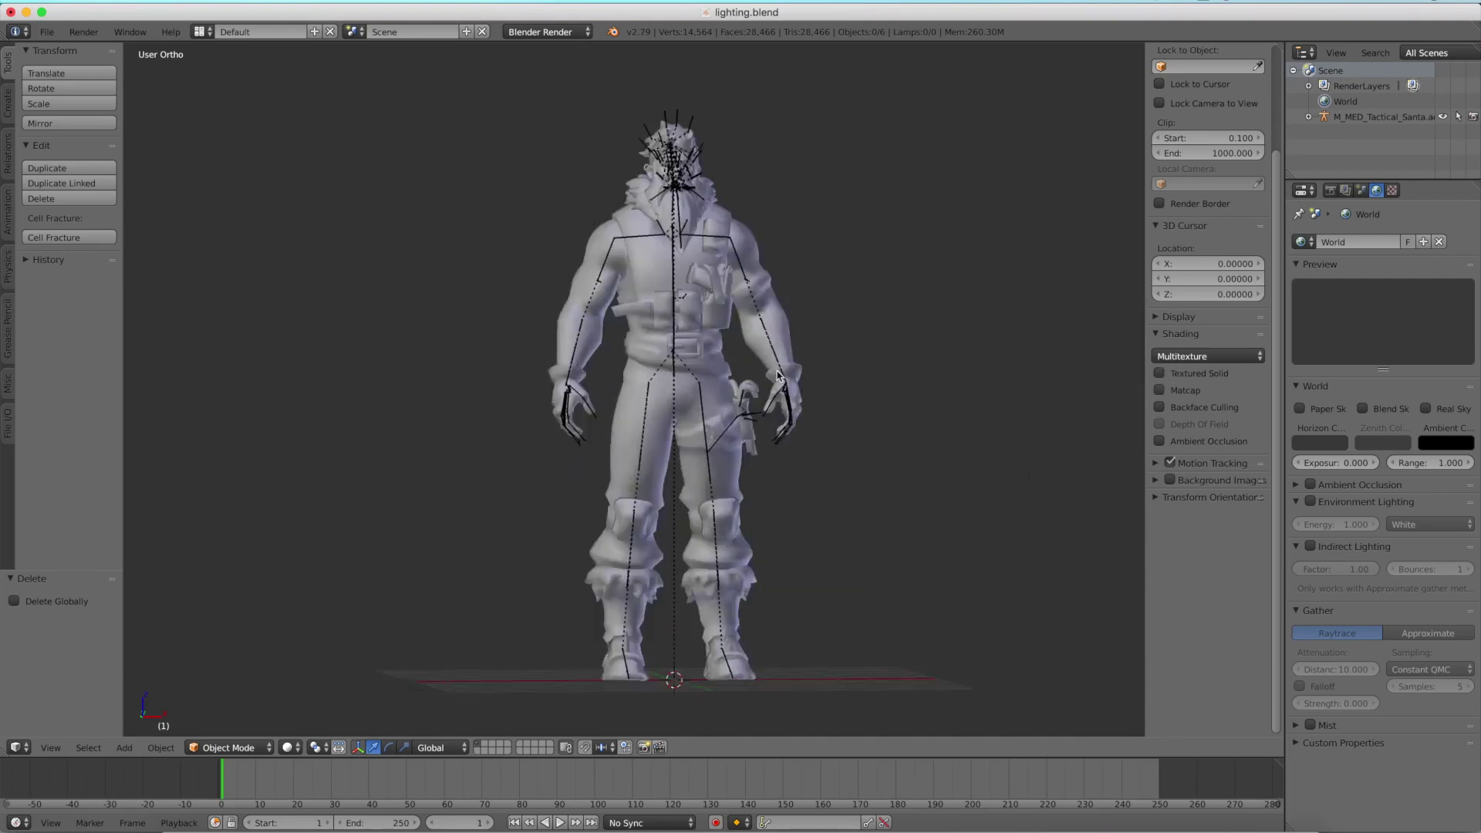
pyautogui.scroll(3, 810, 398)
pyautogui.moveTo(802, 399); pyautogui.dragTo(771, 403, button='middle')
pyautogui.scroll(-5, 756, 405)
pyautogui.scroll(4, 755, 405)
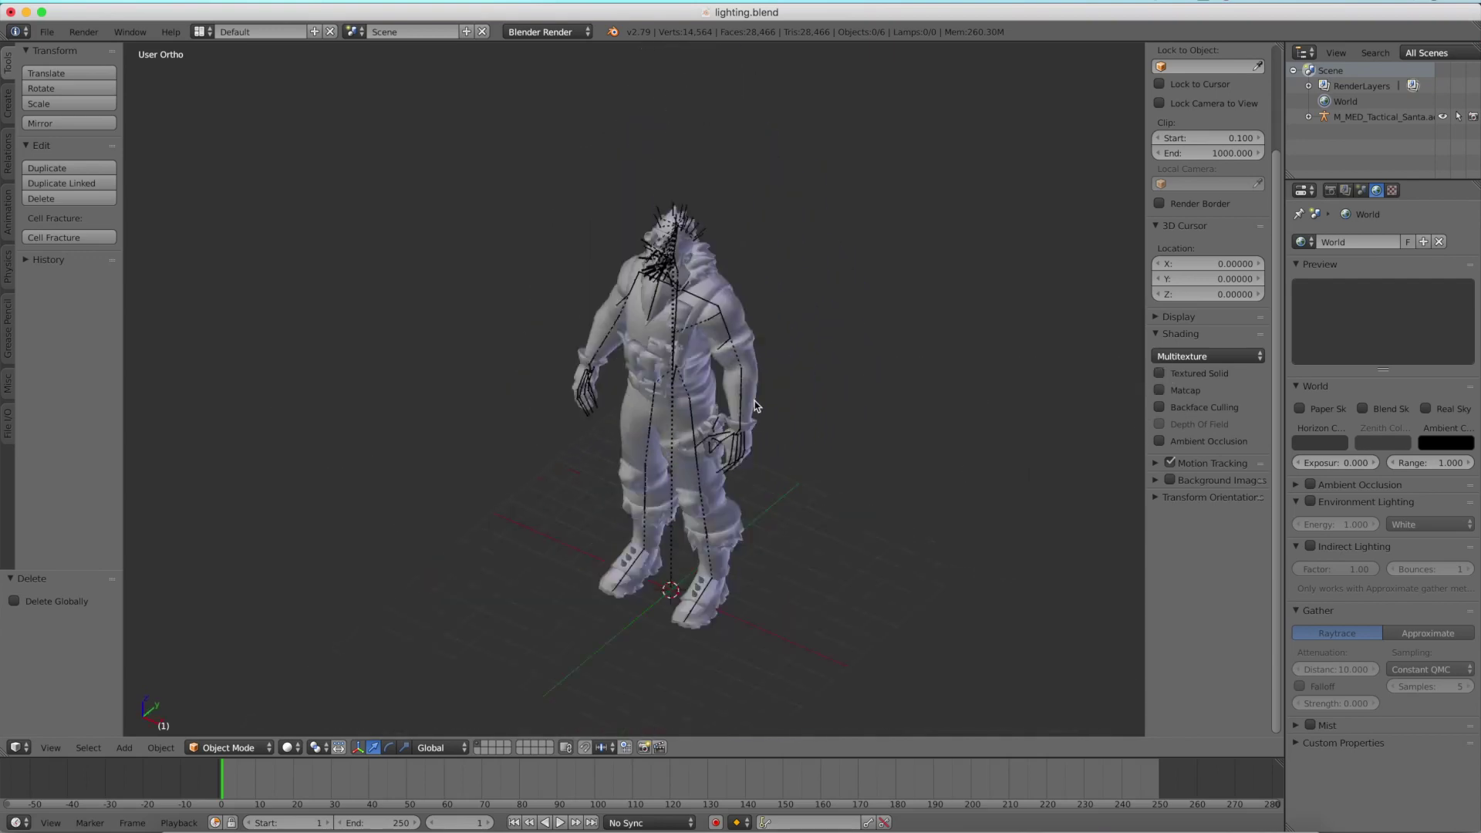
pyautogui.hotkey('shift', 'a')
pyautogui.moveTo(756, 402)
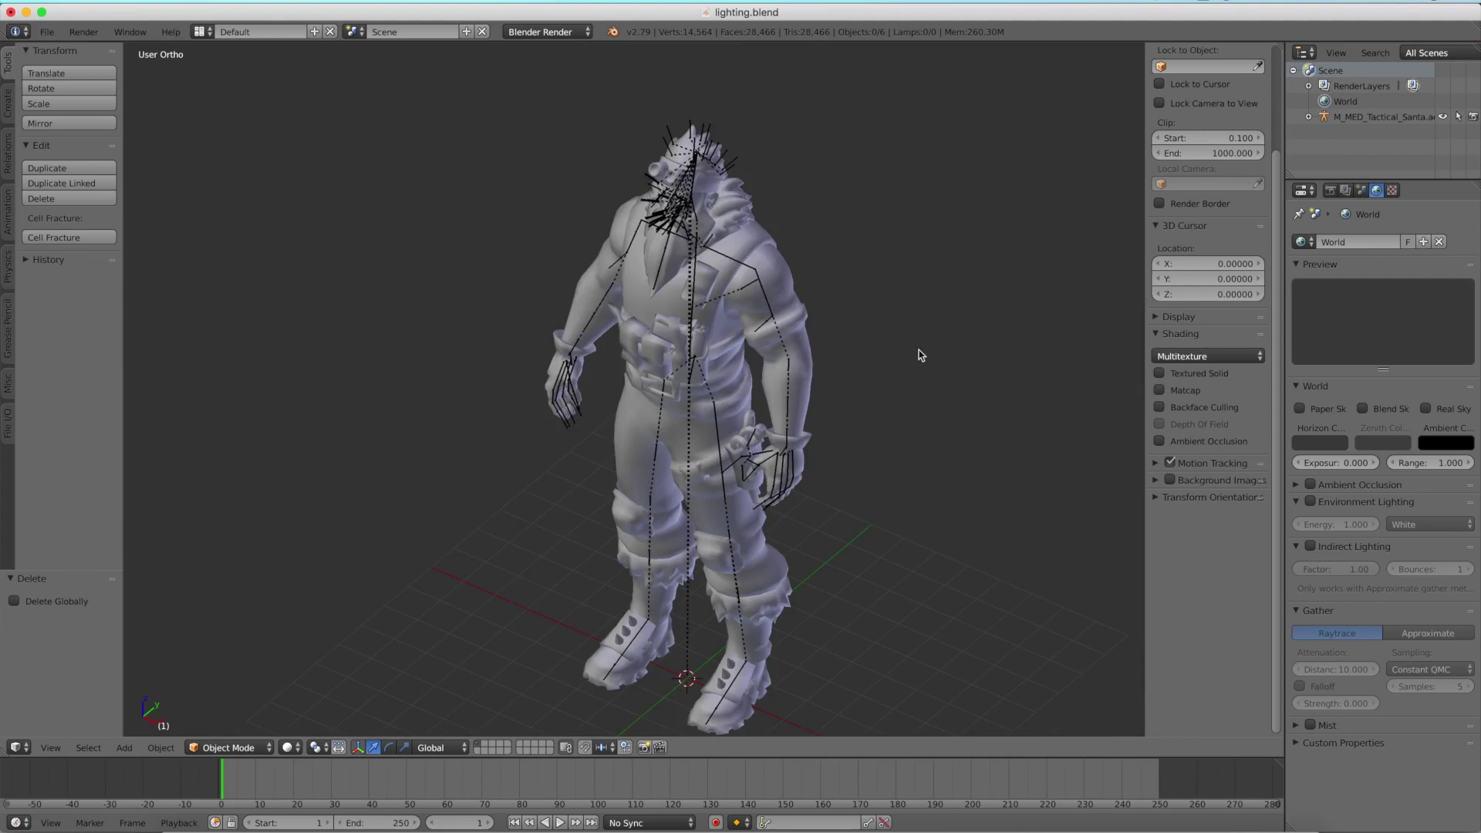
# Check the unlit character from the front in rendered shading, then return to solid shading.
pyautogui.scroll(4, 506, 355)
pyautogui.scroll(-6, 506, 355)
pyautogui.moveTo(506, 355); pyautogui.dragTo(560, 340, button='middle')
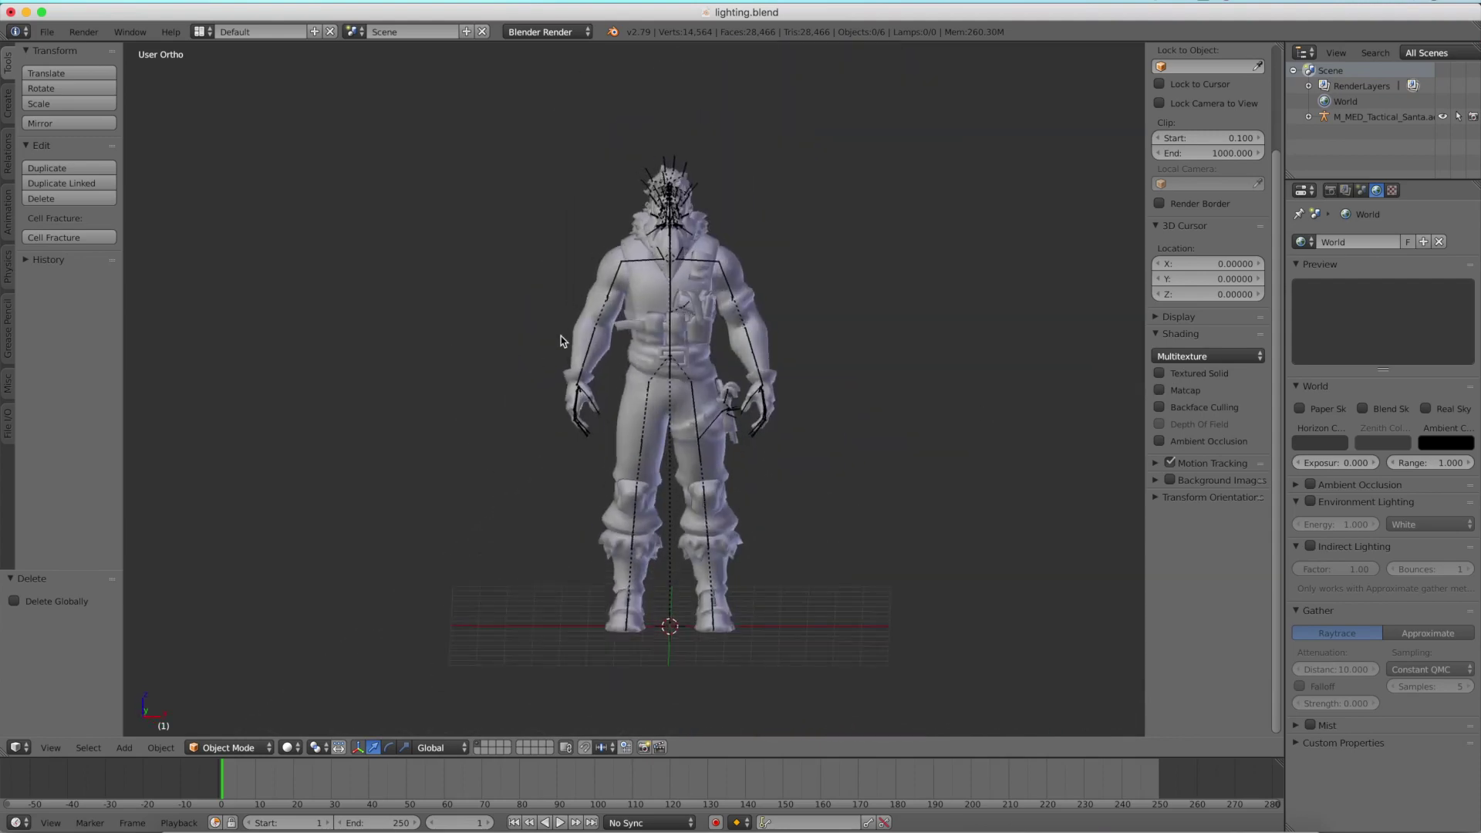
pyautogui.hotkey('shift', 'z')
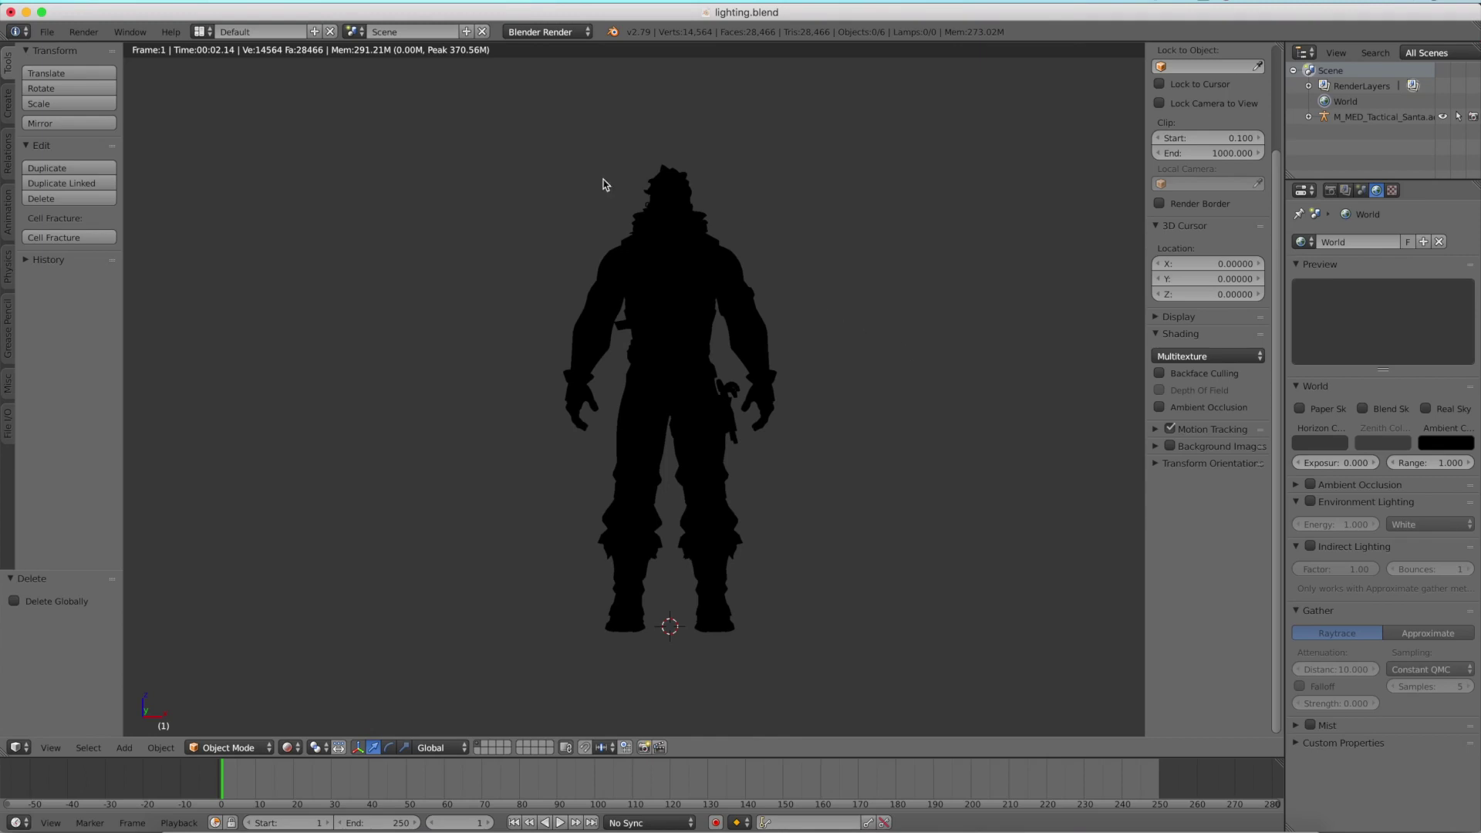
pyautogui.hotkey('shift', 'z')
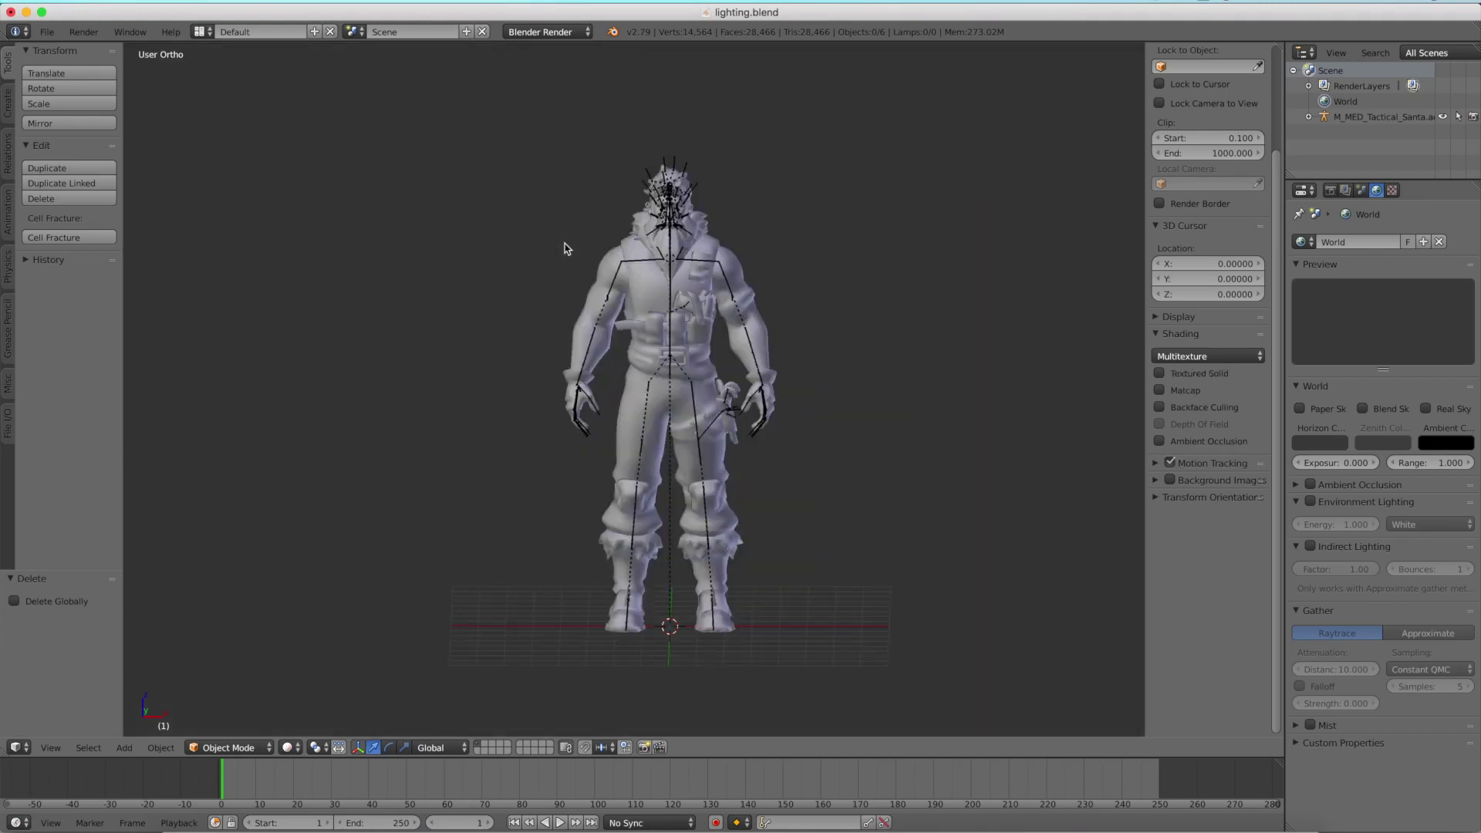
# Select the character's armature and scale it up by a factor of 11.
pyautogui.moveTo(562, 249)
pyautogui.mouseDown(button='middle')
pyautogui.moveTo(588, 341)
pyautogui.moveTo(344, 344)
pyautogui.moveTo(416, 314)
pyautogui.mouseUp(button='middle')
pyautogui.press('KP_1')
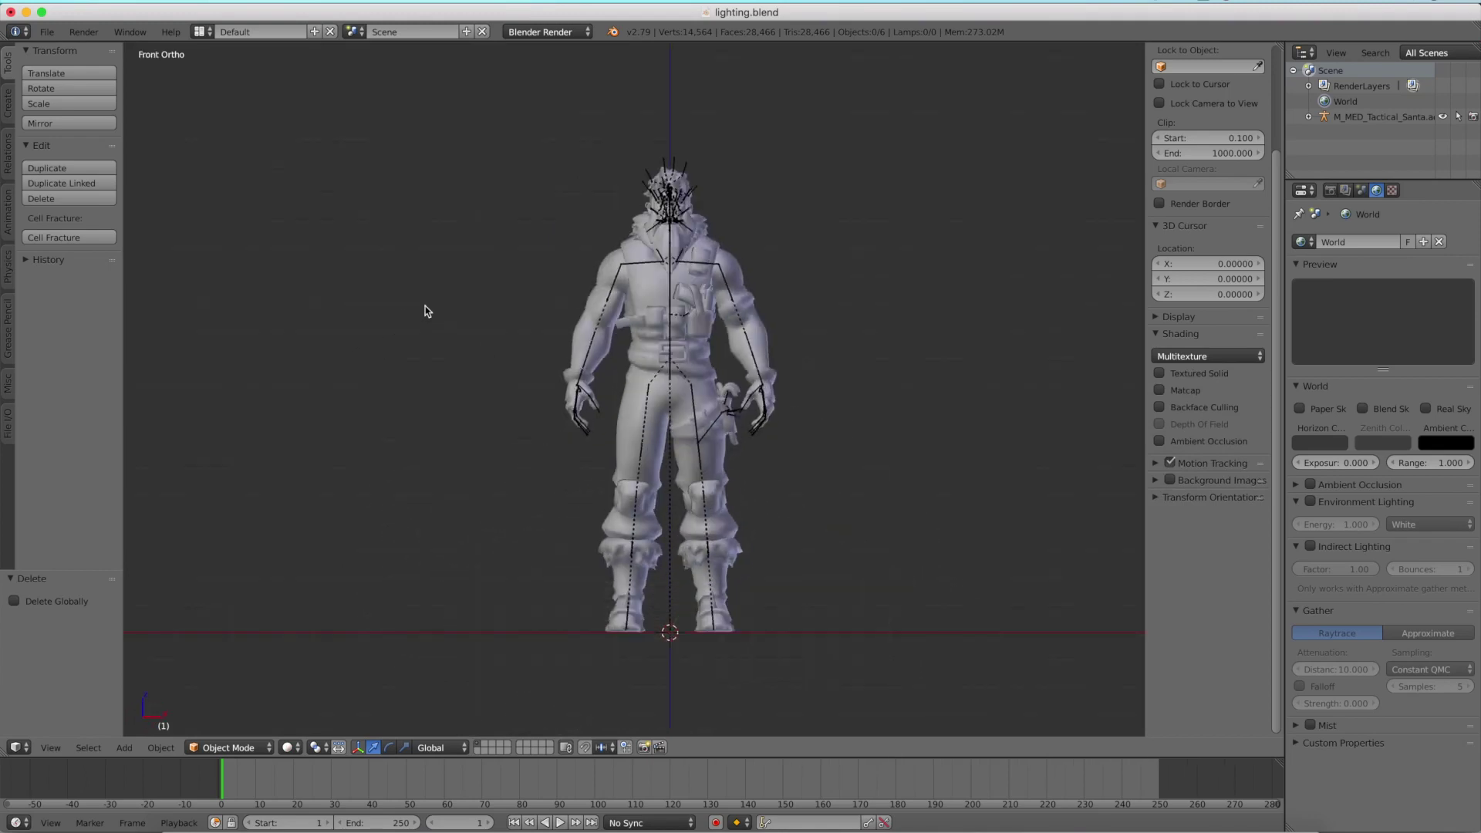
pyautogui.scroll(4, 598, 347)
pyautogui.scroll(-6, 600, 347)
pyautogui.moveTo(604, 347); pyautogui.dragTo(647, 427, button='middle')
pyautogui.rightClick(679, 386)
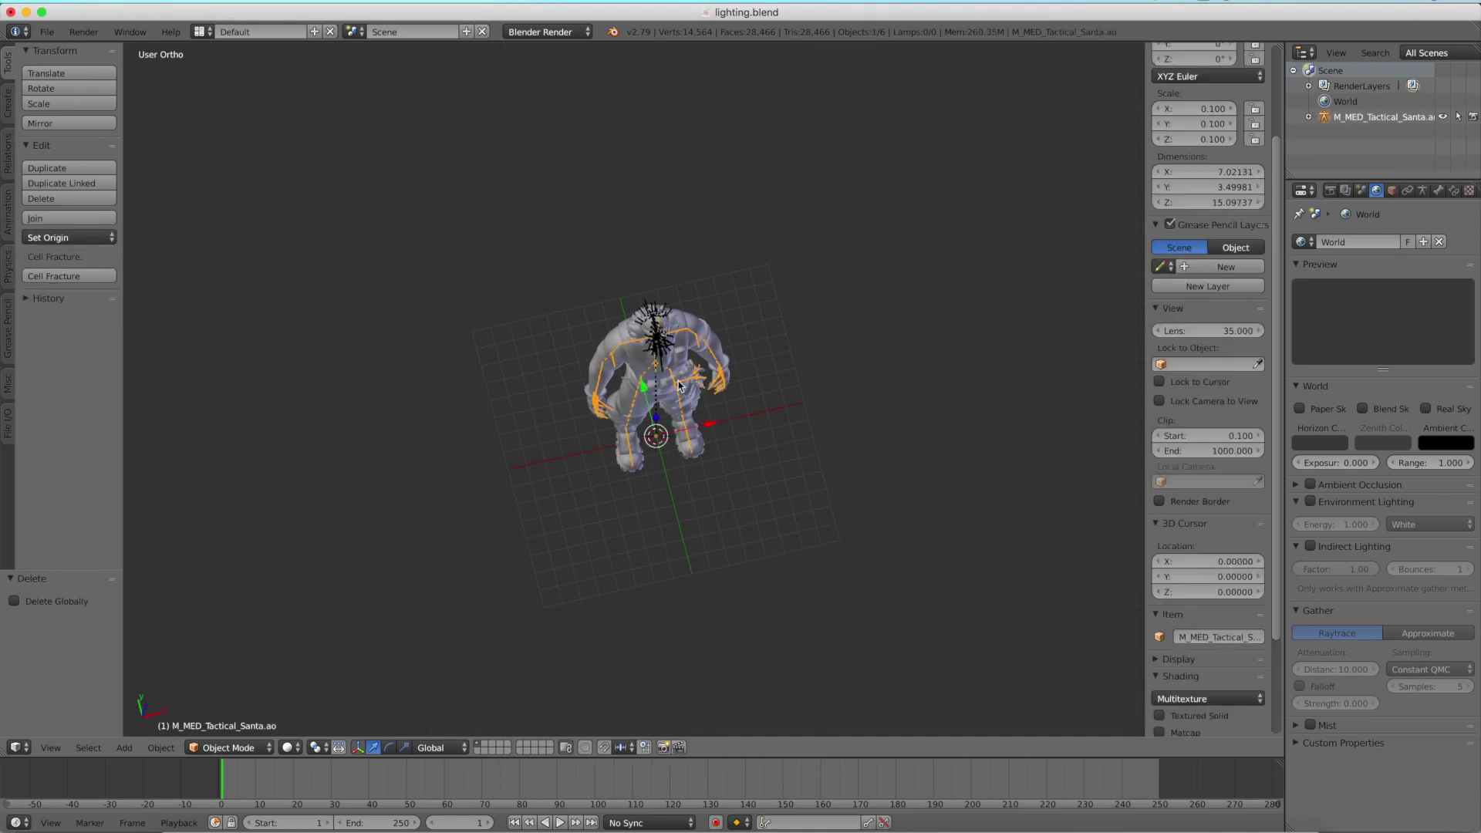
pyautogui.write('s11')
pyautogui.press('Return')
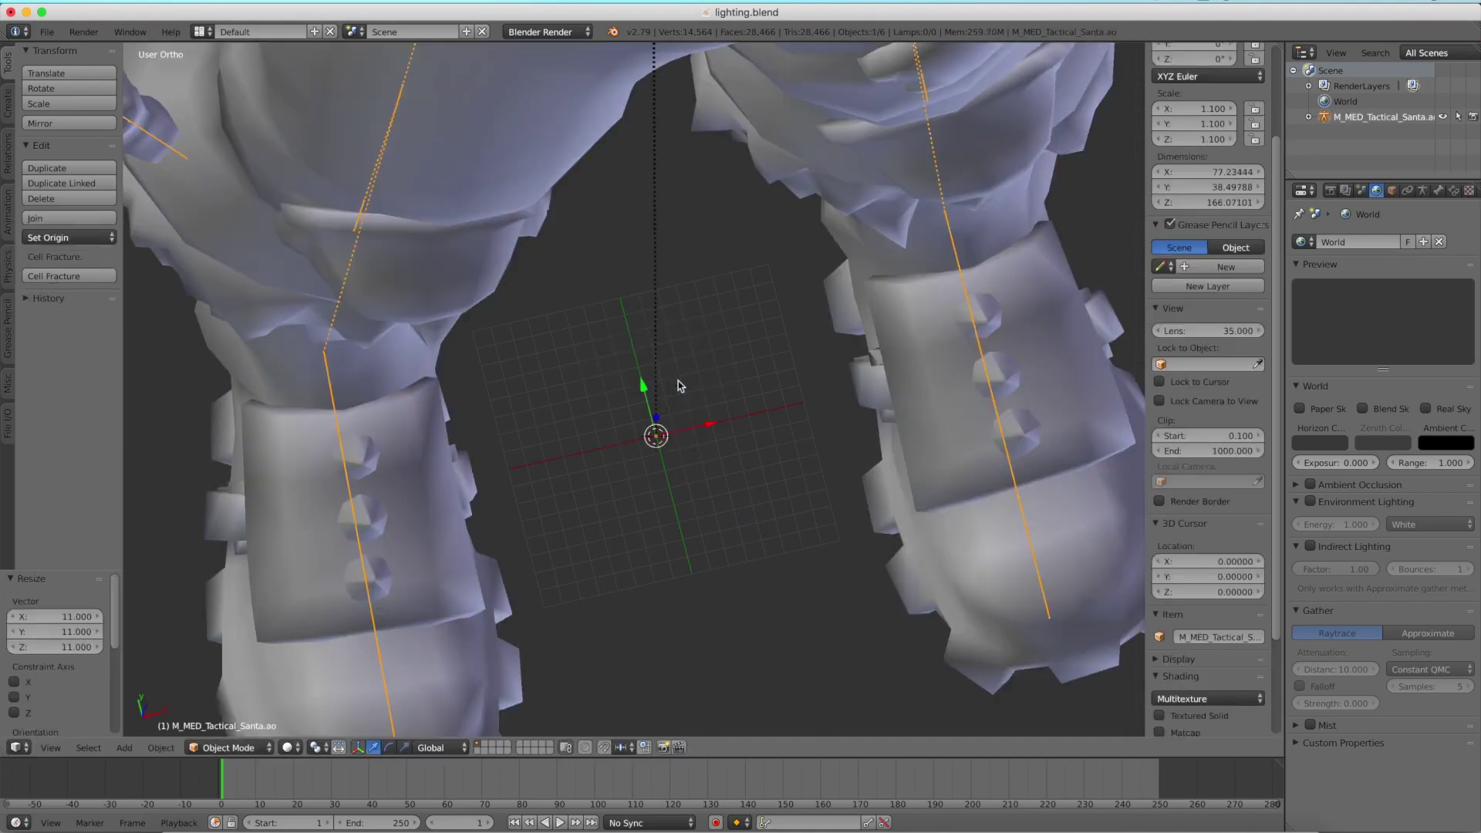
# Scale the character's armature down by a factor of 0.1 and frame it in the view.
pyautogui.scroll(-3, 694, 376)
pyautogui.moveTo(694, 376); pyautogui.dragTo(402, 307, button='middle')
pyautogui.scroll(6, 446, 304)
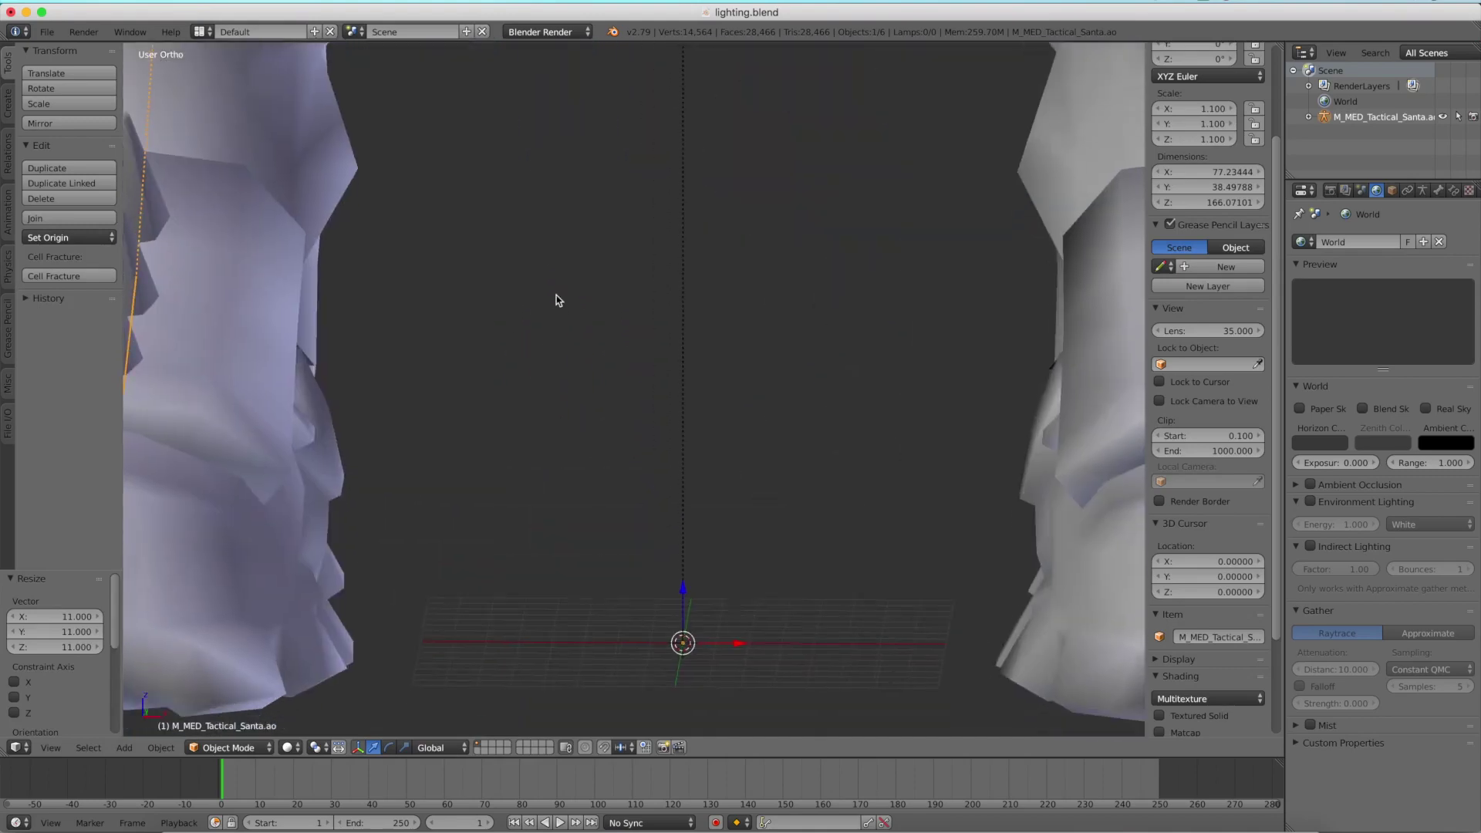
pyautogui.scroll(-6, 560, 246)
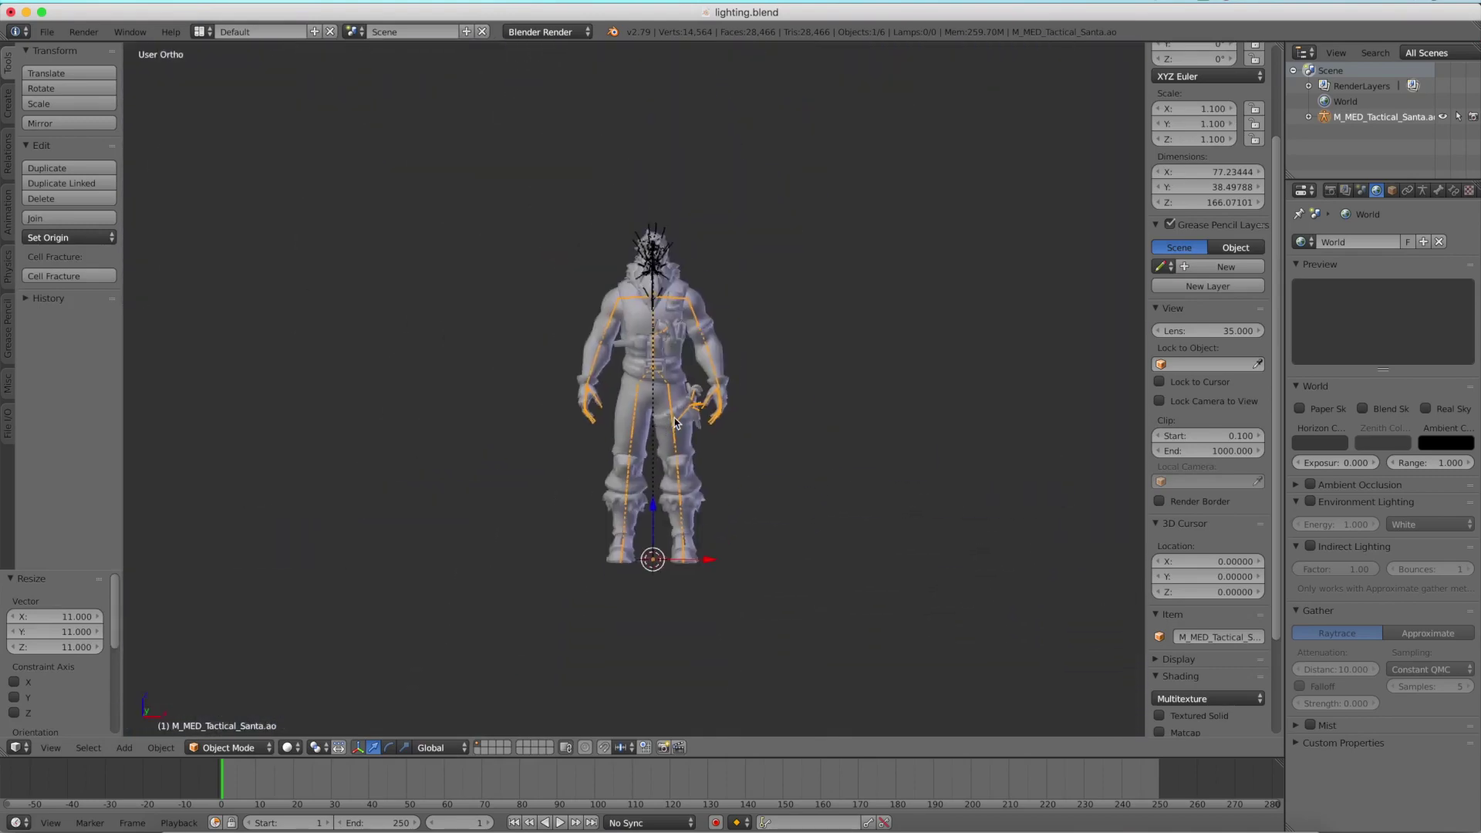
pyautogui.scroll(3, 677, 413)
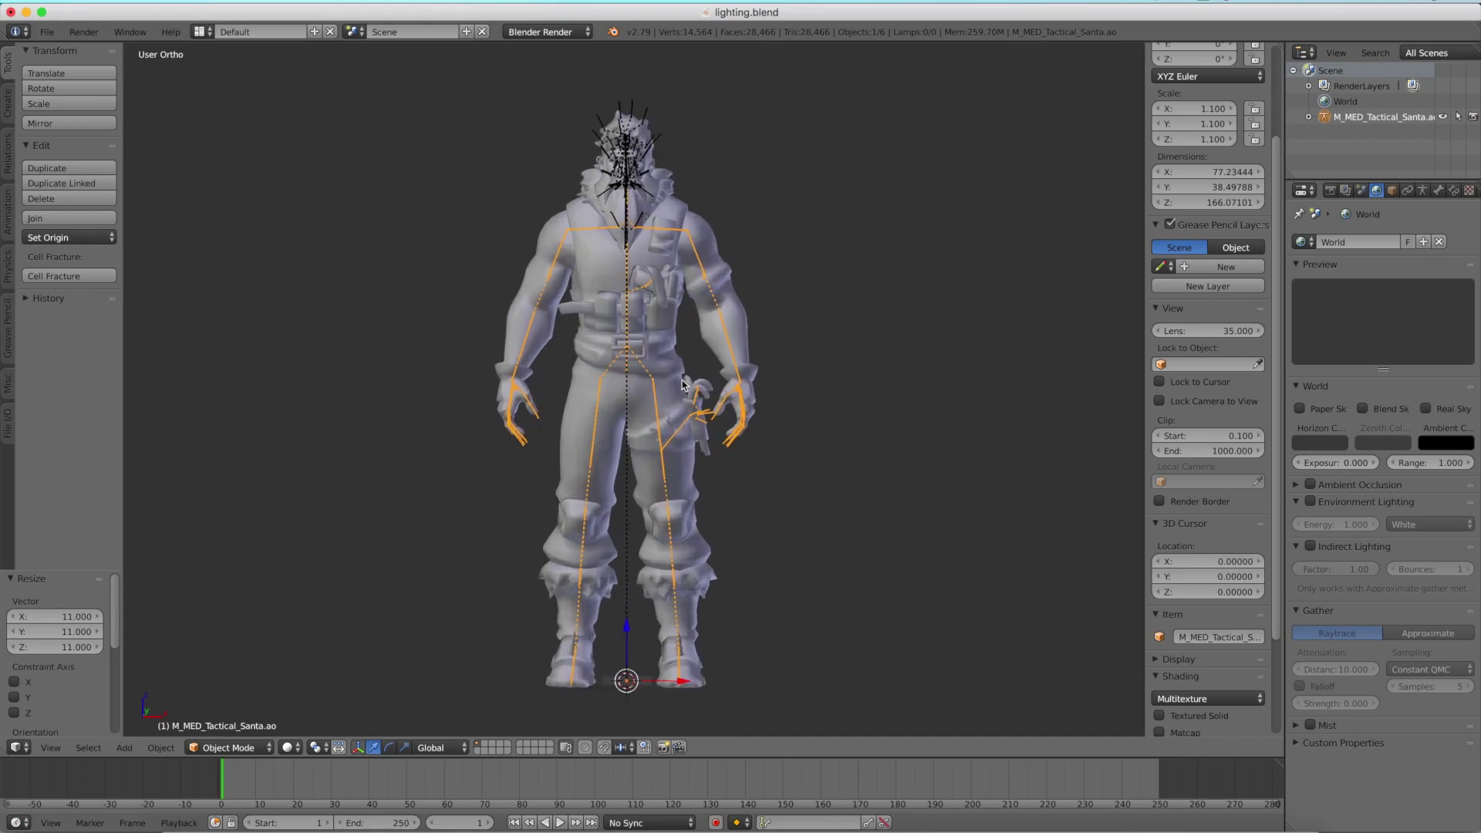
pyautogui.write('s.1')
pyautogui.press('Return')
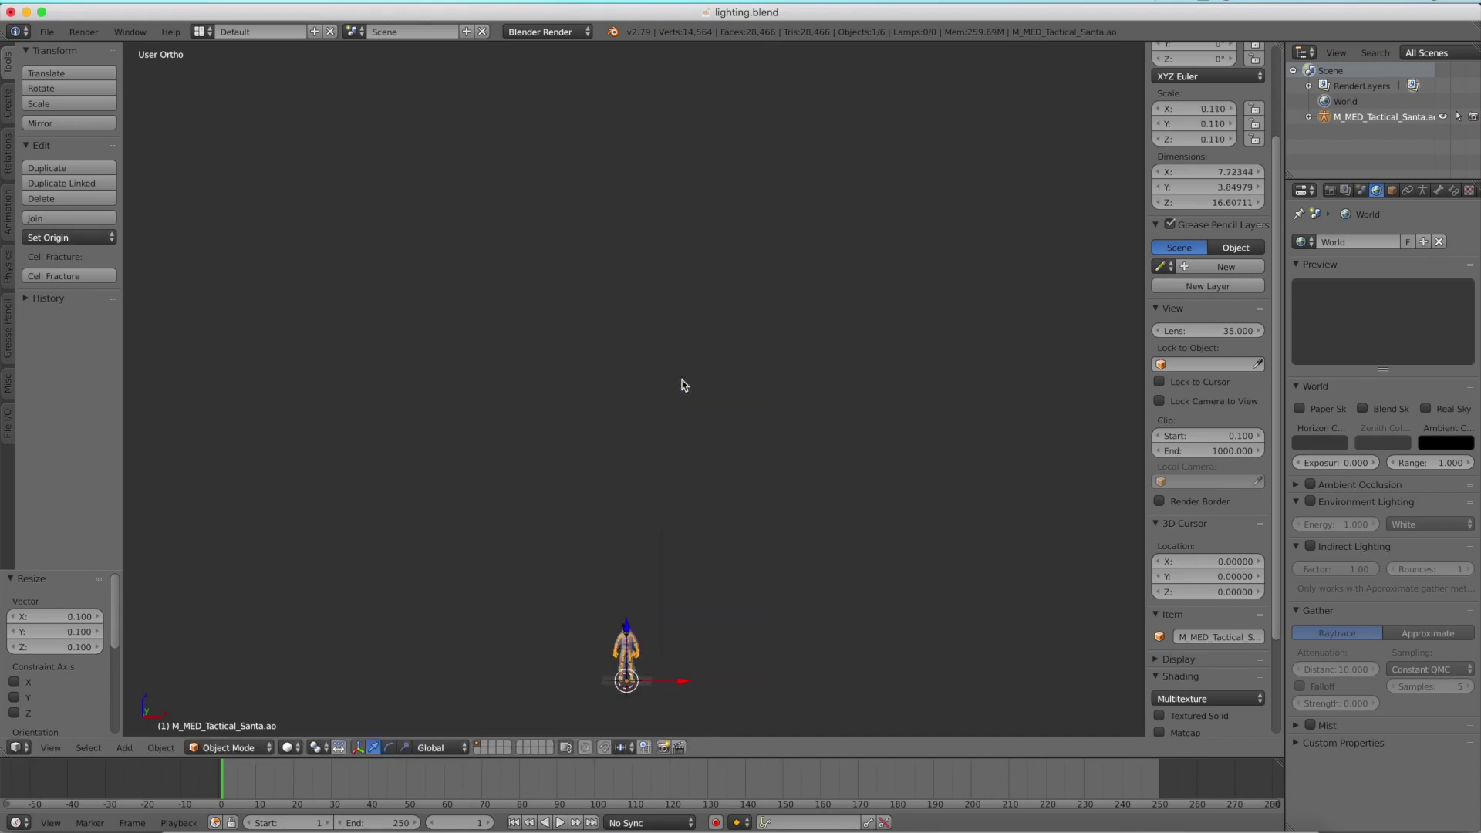
pyautogui.press('KP_Decimal')
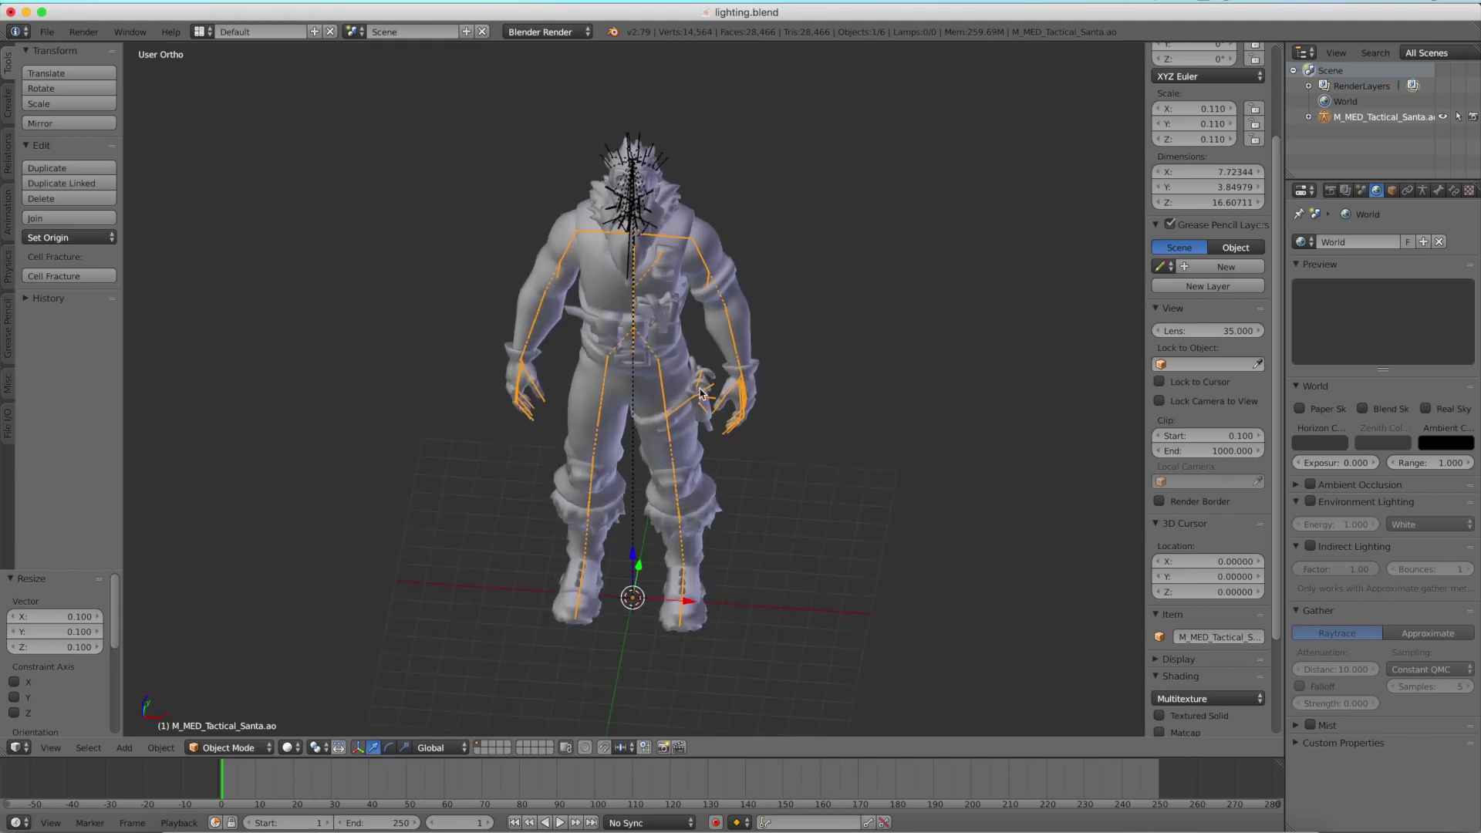
# Switch to the right side view and add a Sun lamp at the 3D cursor.
pyautogui.scroll(3, 716, 229)
pyautogui.scroll(-10, 717, 228)
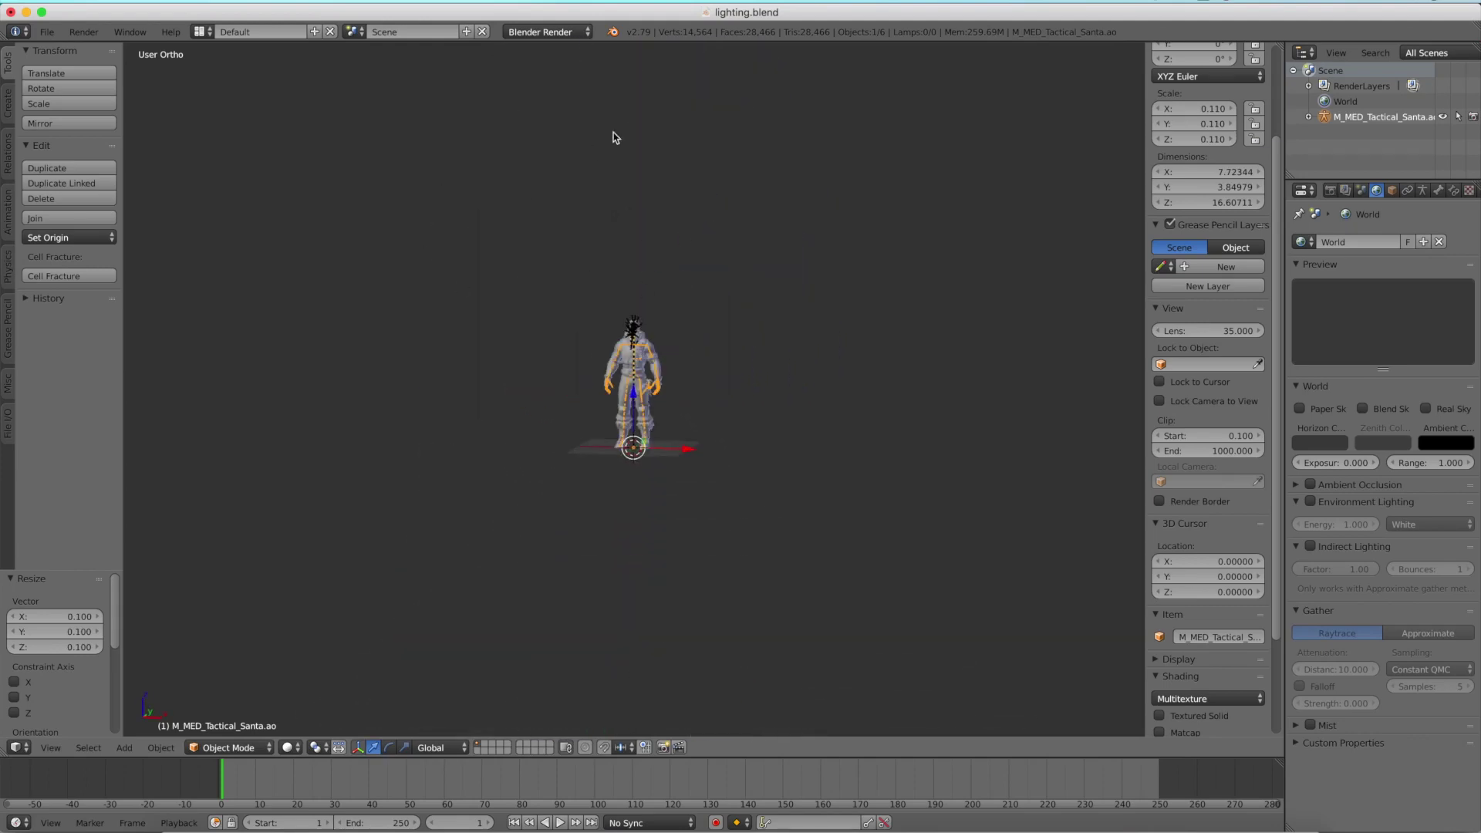
pyautogui.scroll(8, 625, 172)
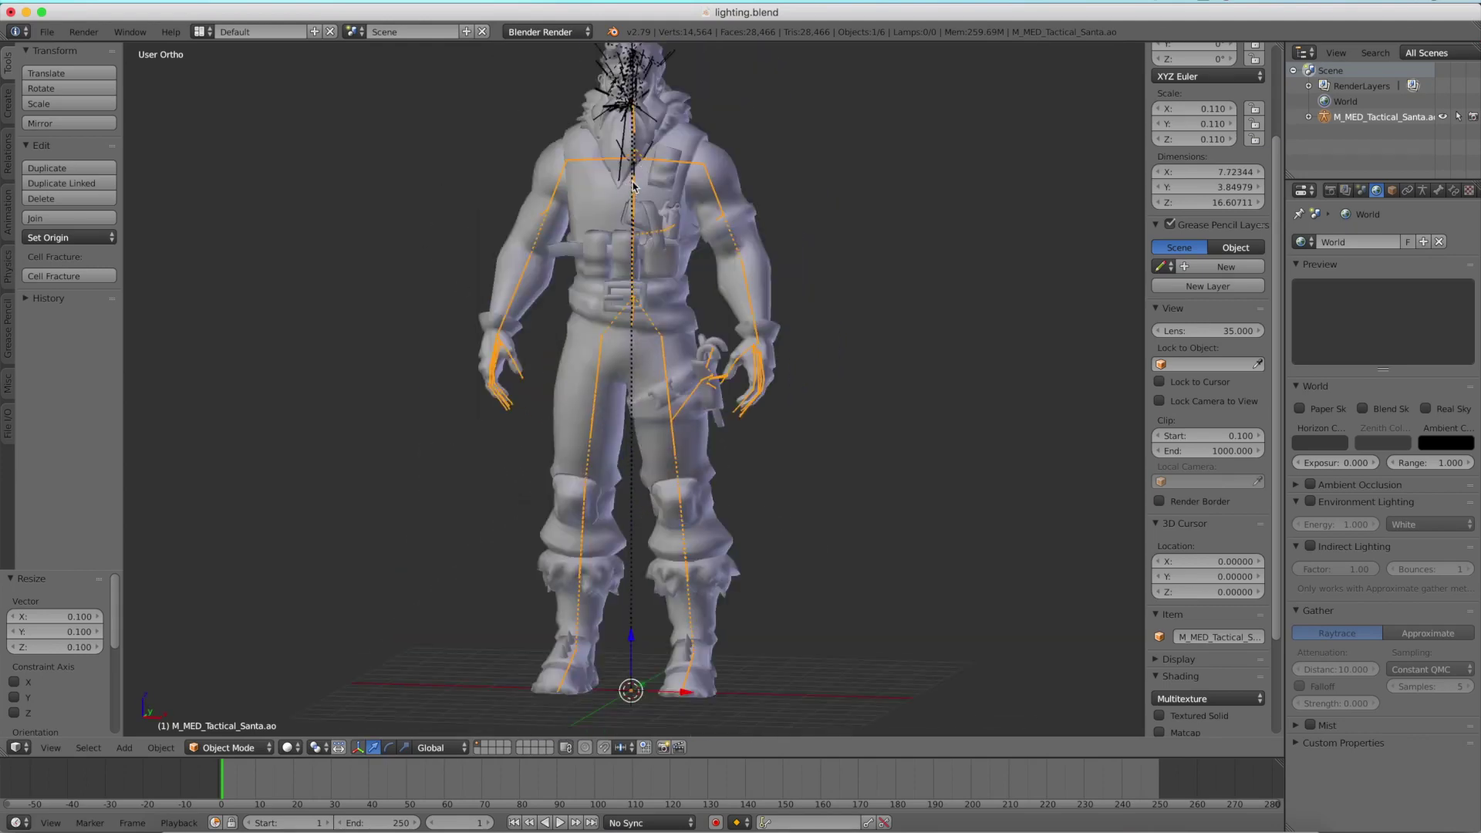
pyautogui.scroll(-3, 633, 187)
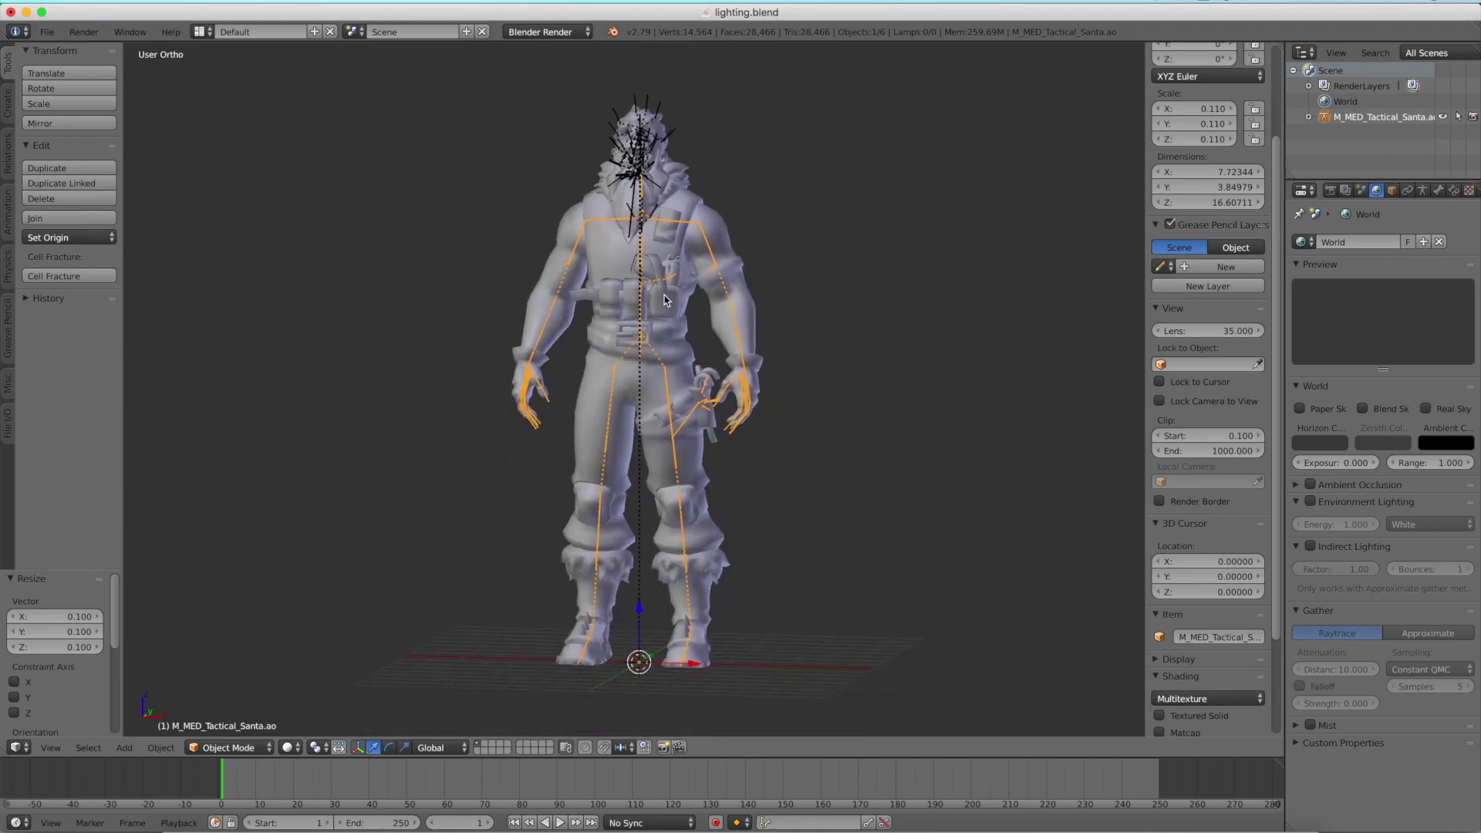
pyautogui.scroll(2, 665, 300)
pyautogui.scroll(-4, 593, 313)
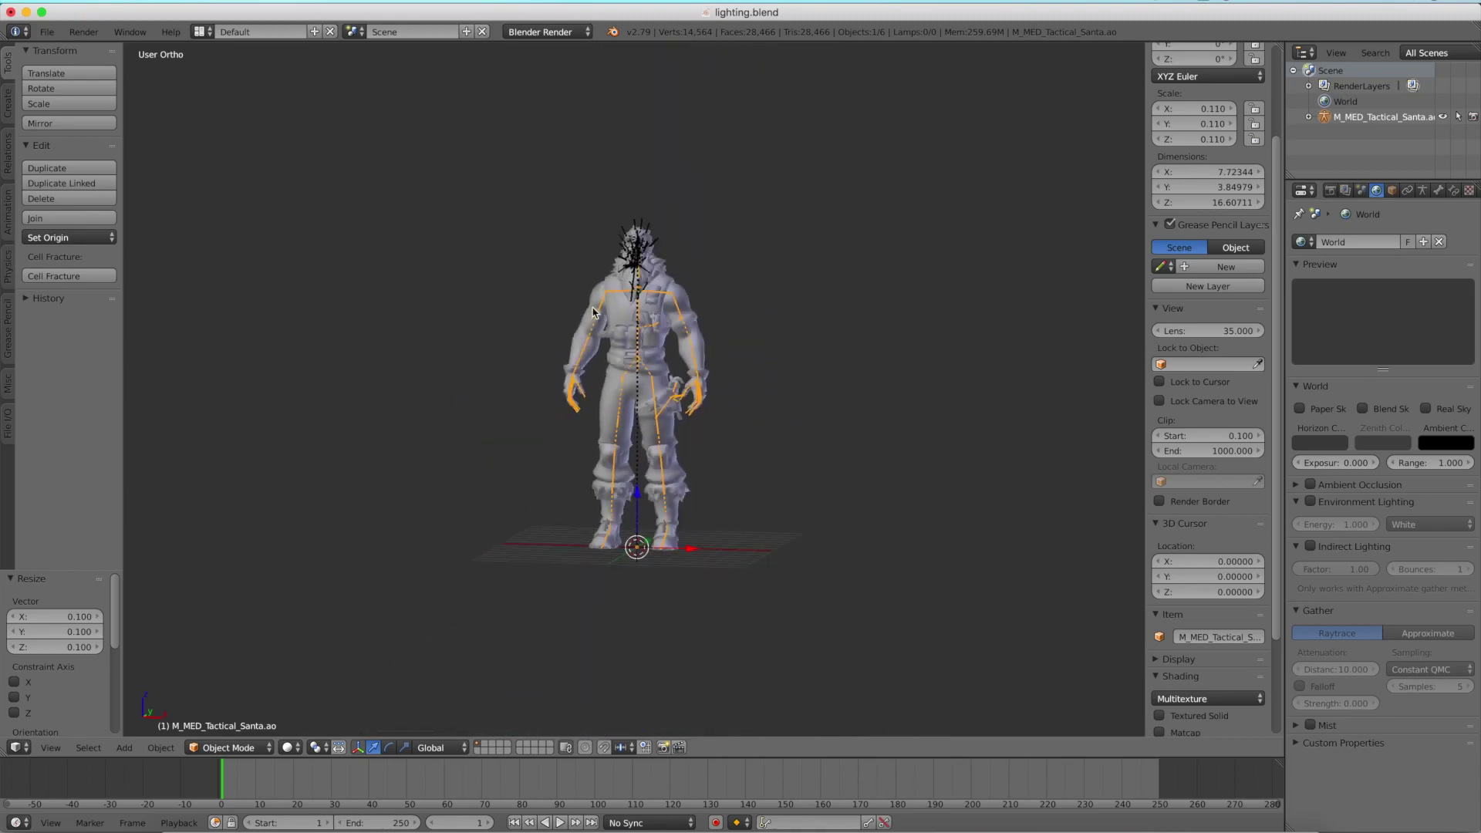
pyautogui.press('KP_3')
pyautogui.scroll(4, 592, 327)
pyautogui.scroll(-4, 592, 334)
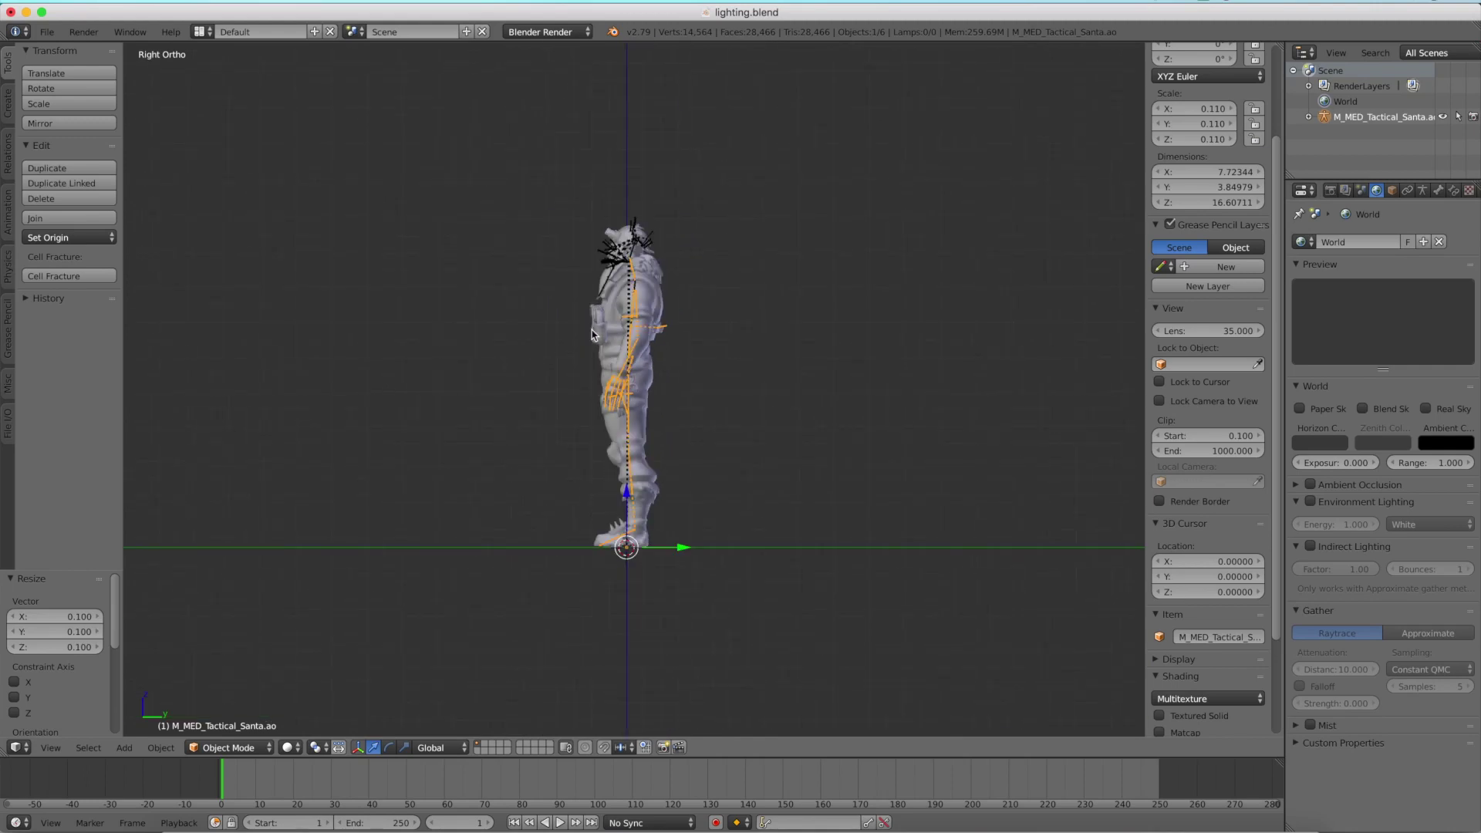
pyautogui.hotkey('shift', 'a')
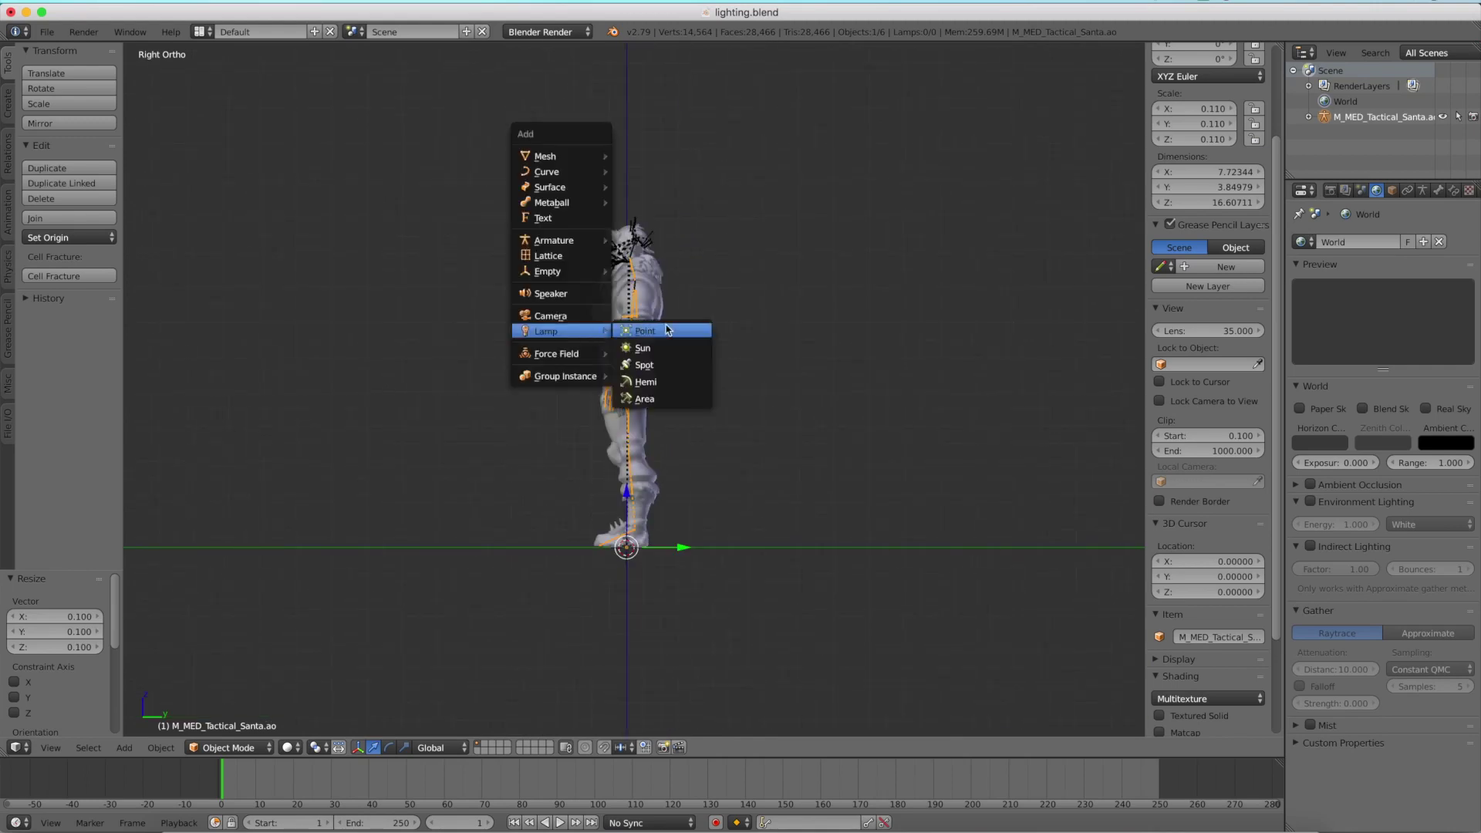
pyautogui.click(674, 352)
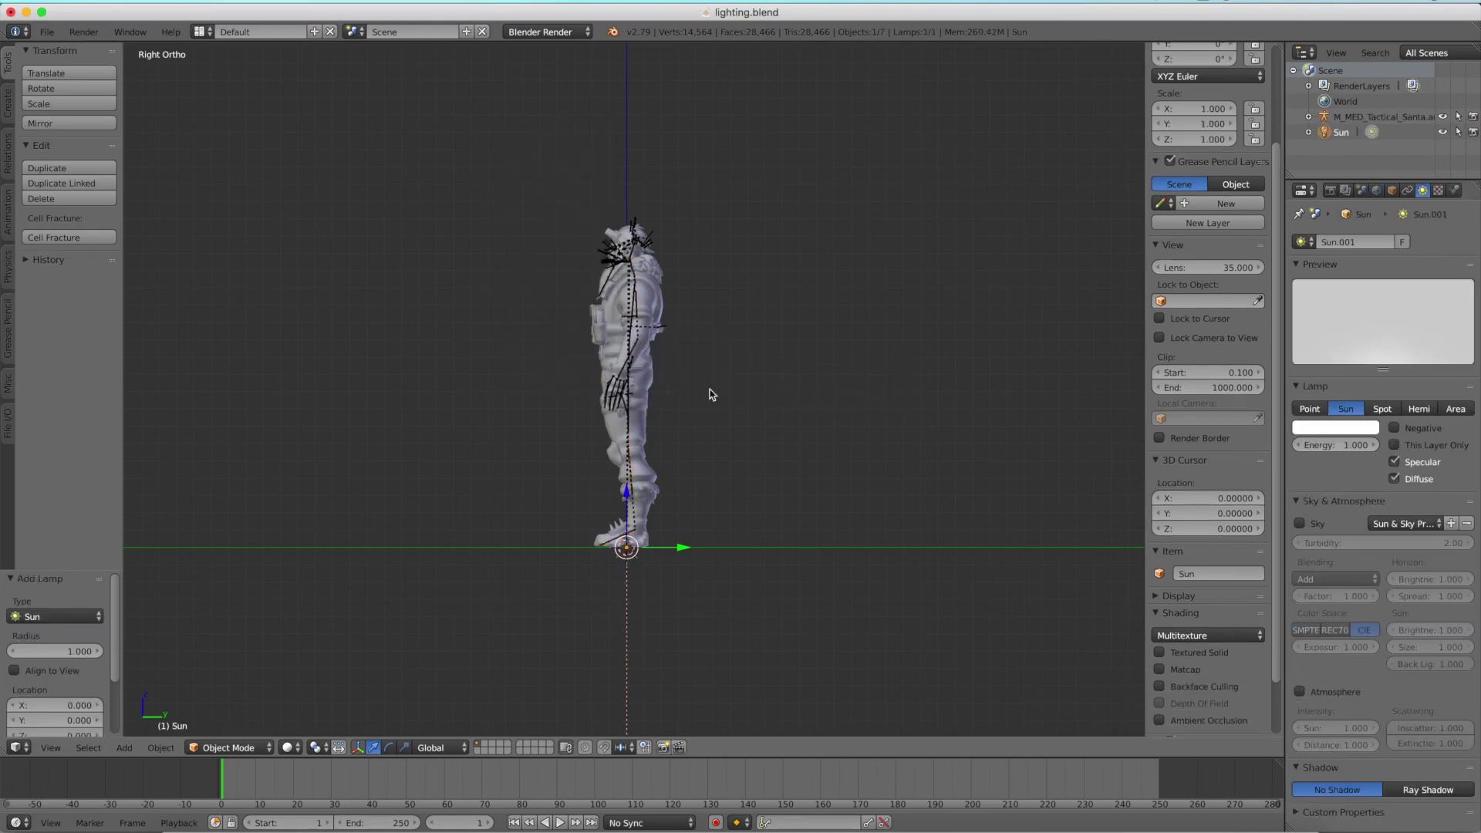
# In the side view, move the Sun lamp about -13.5 in Y and 18.8 in Z, and rotate it about -59.3° towards the character.
pyautogui.scroll(-3, 783, 478)
pyautogui.press('g')
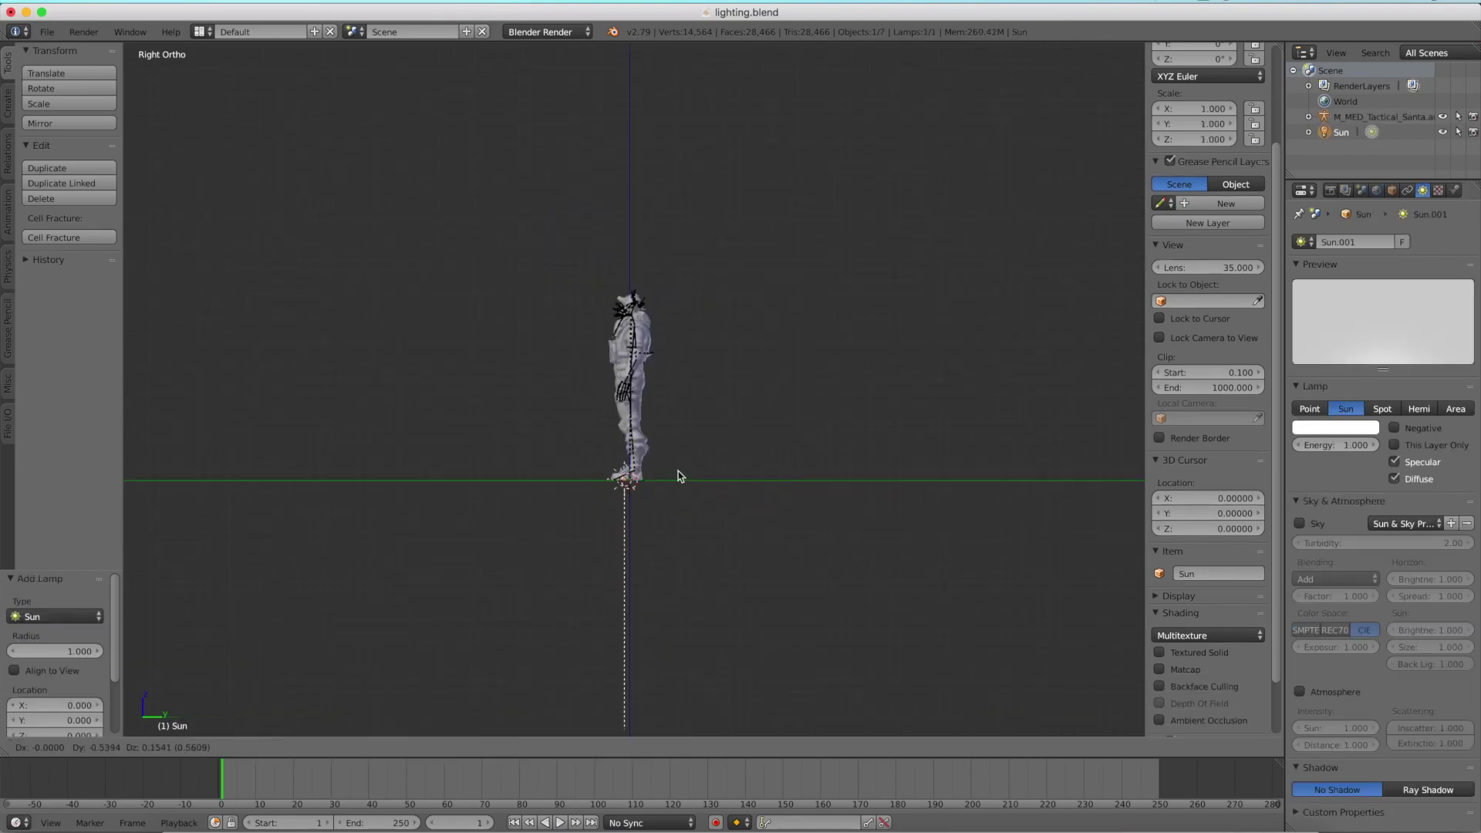
pyautogui.click(572, 302)
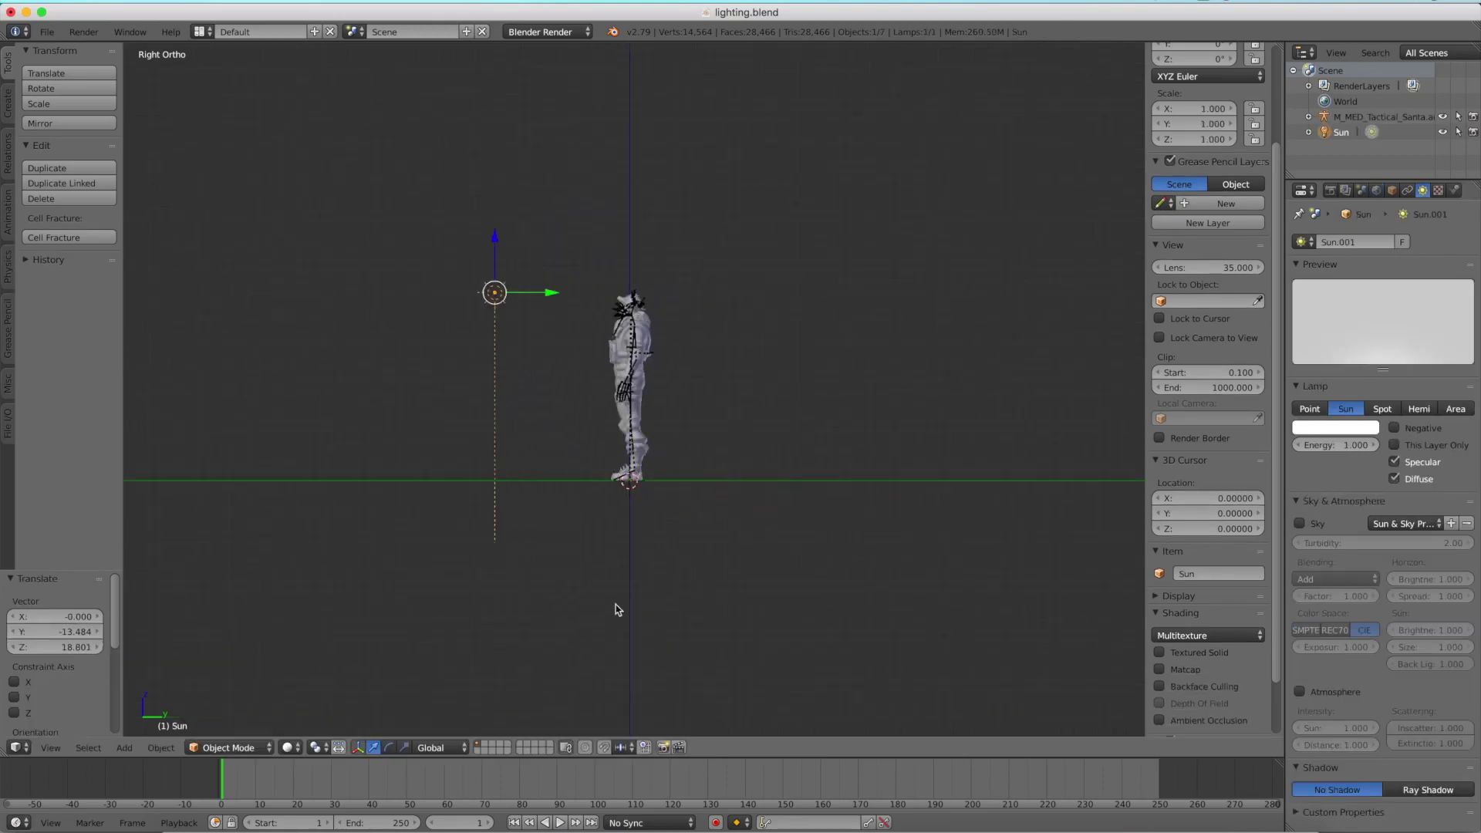
pyautogui.press('r')
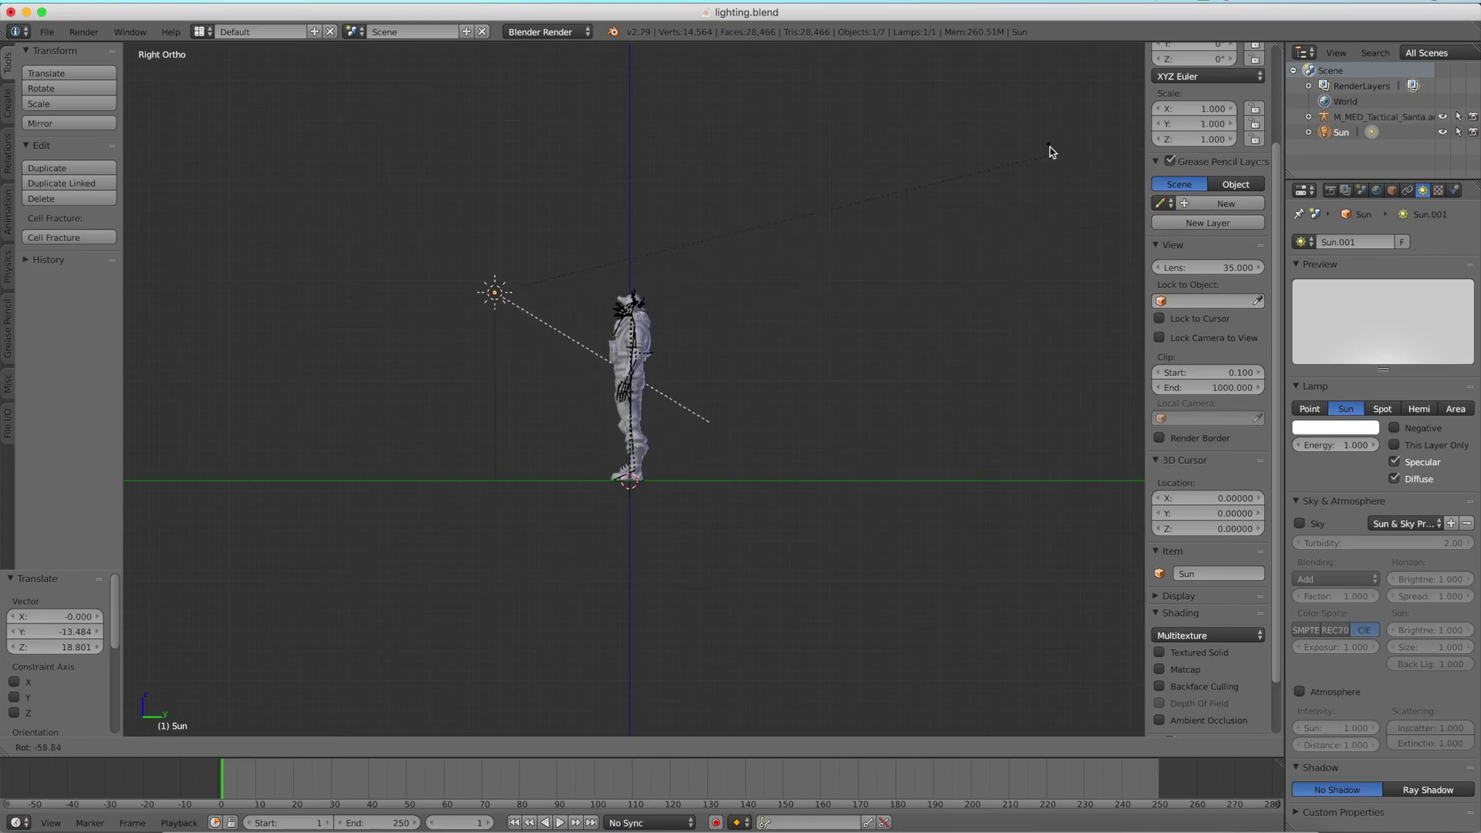
pyautogui.click(1048, 154)
# In the front view, move the Sun lamp about -10.6 in X and 1.2 in Z, and rotate it about -52.3°.
pyautogui.press('KP_1')
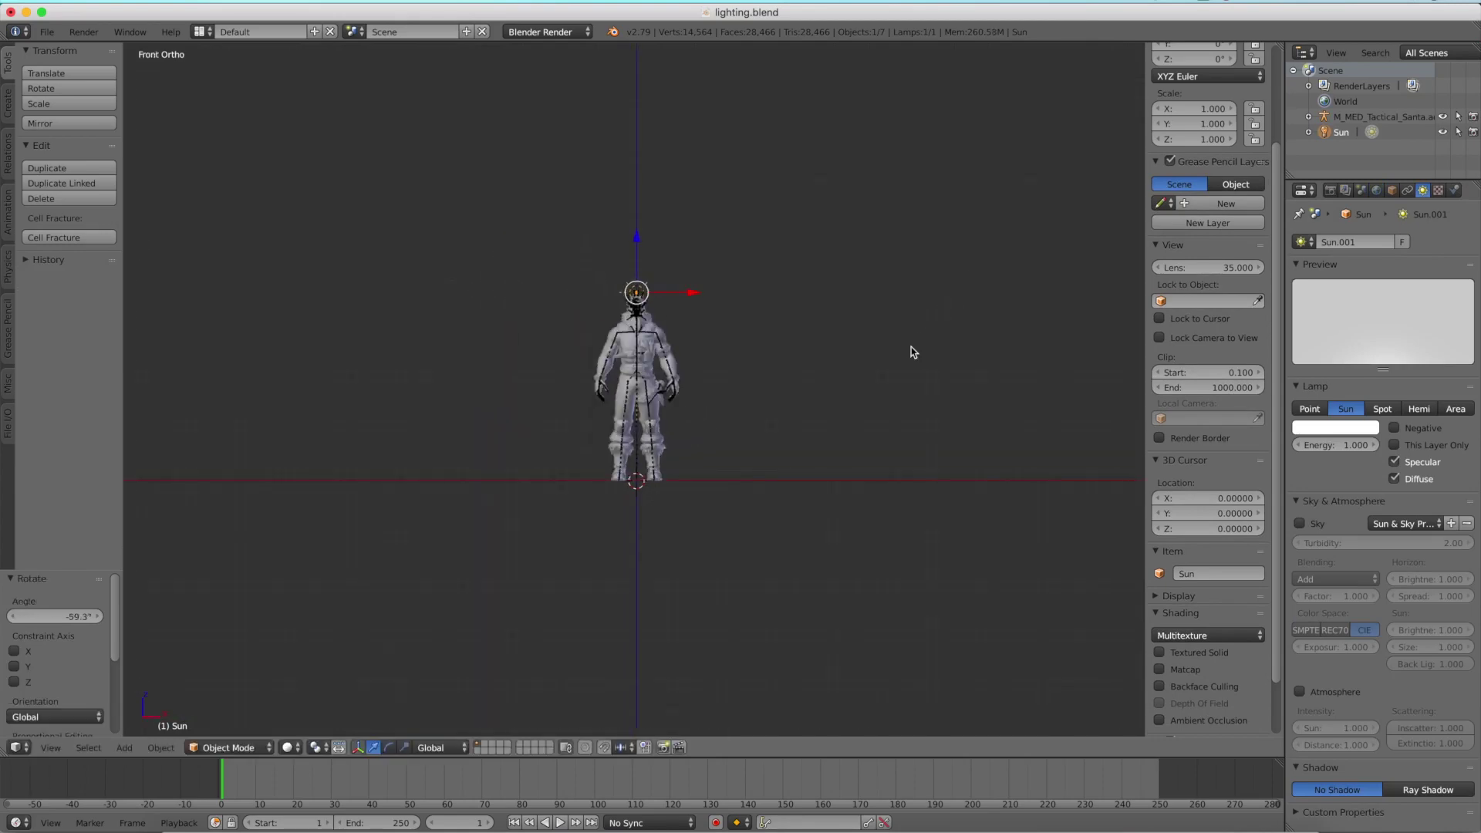
pyautogui.press('g')
pyautogui.click(800, 337)
pyautogui.press('r')
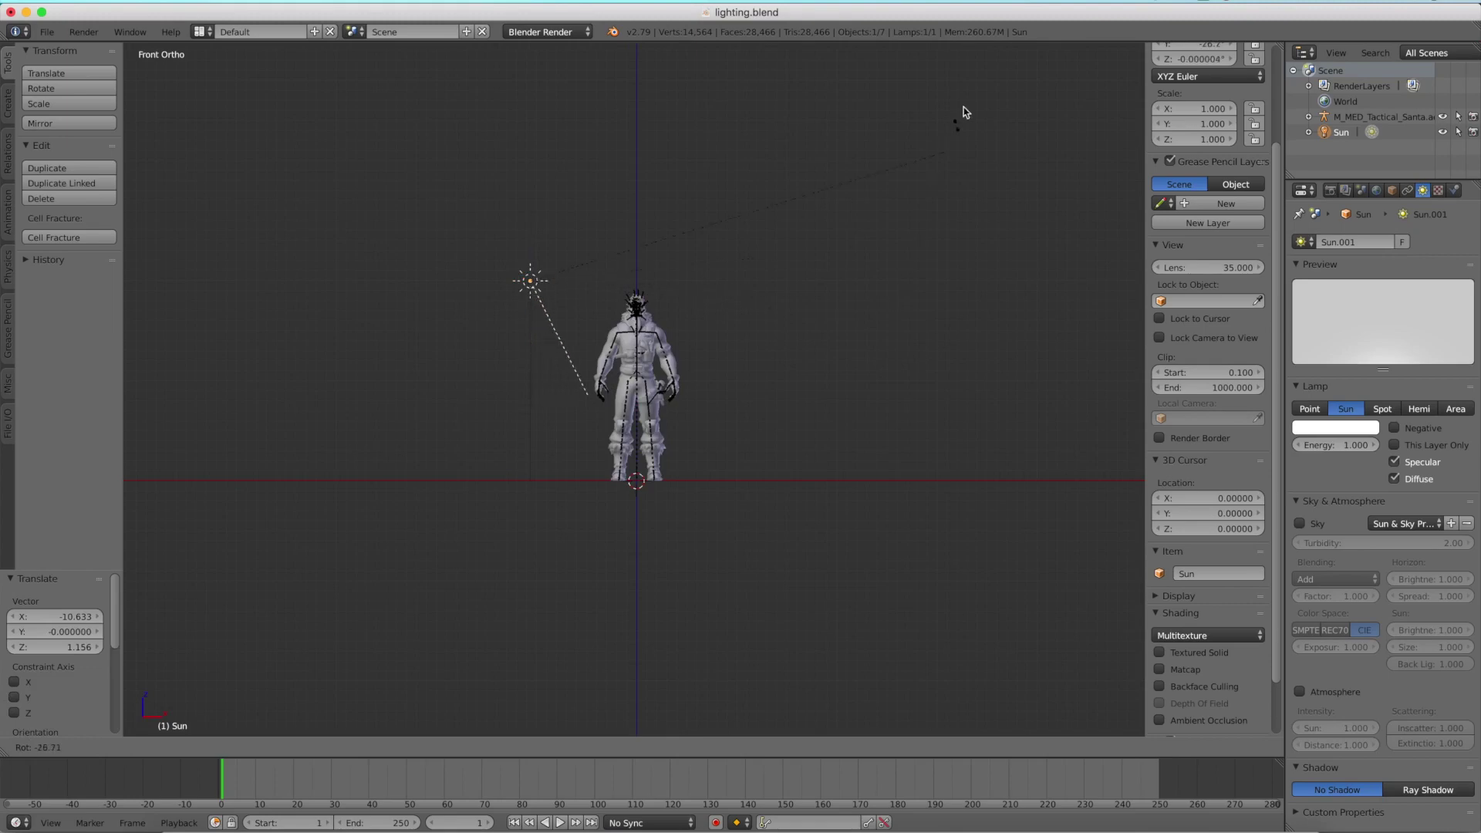
pyautogui.click(949, 595)
# In the top view, rotate the Sun lamp about 14.5° to aim it through the character.
pyautogui.press('KP_7')
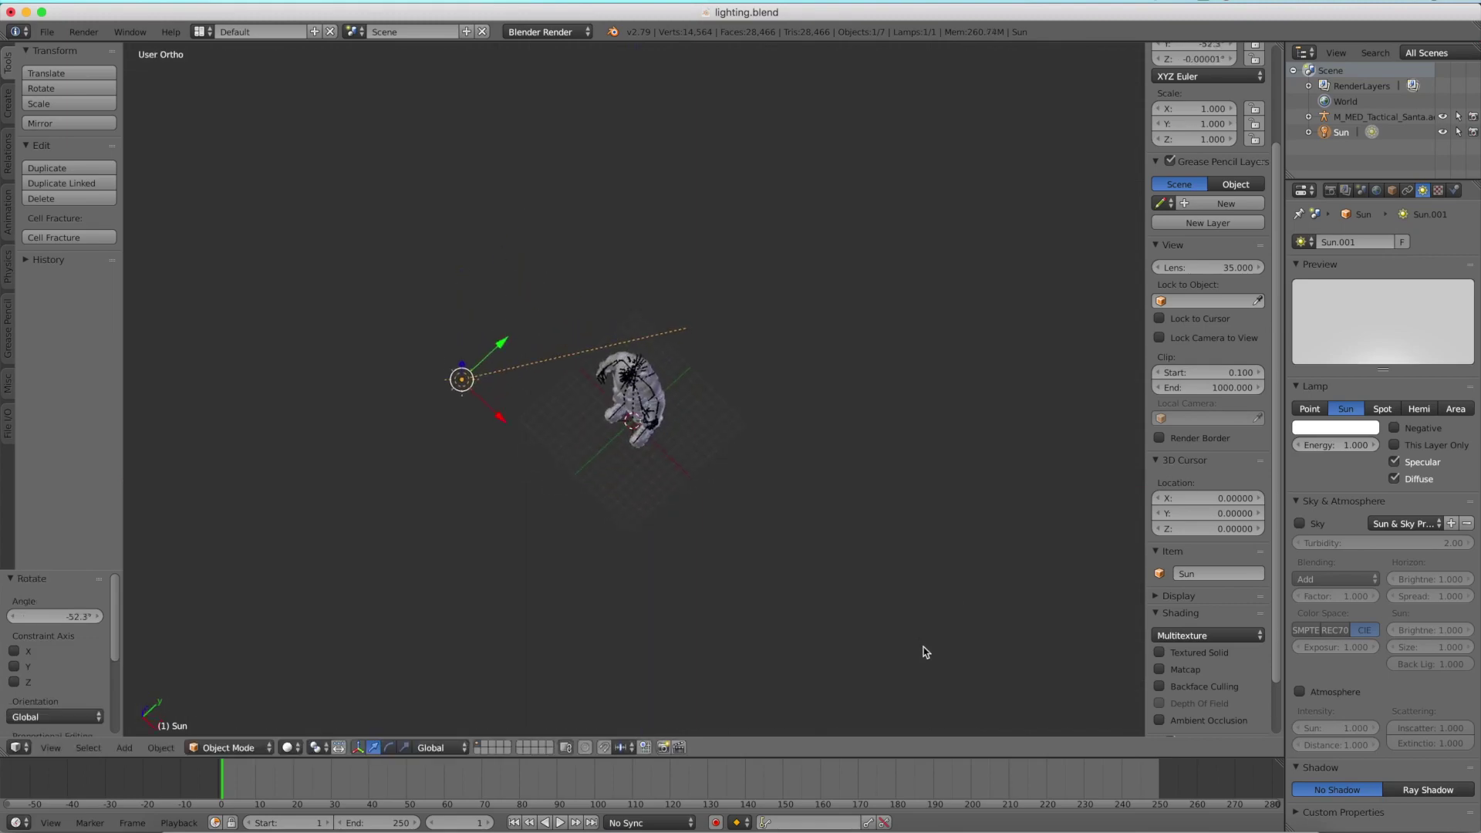
pyautogui.press('r')
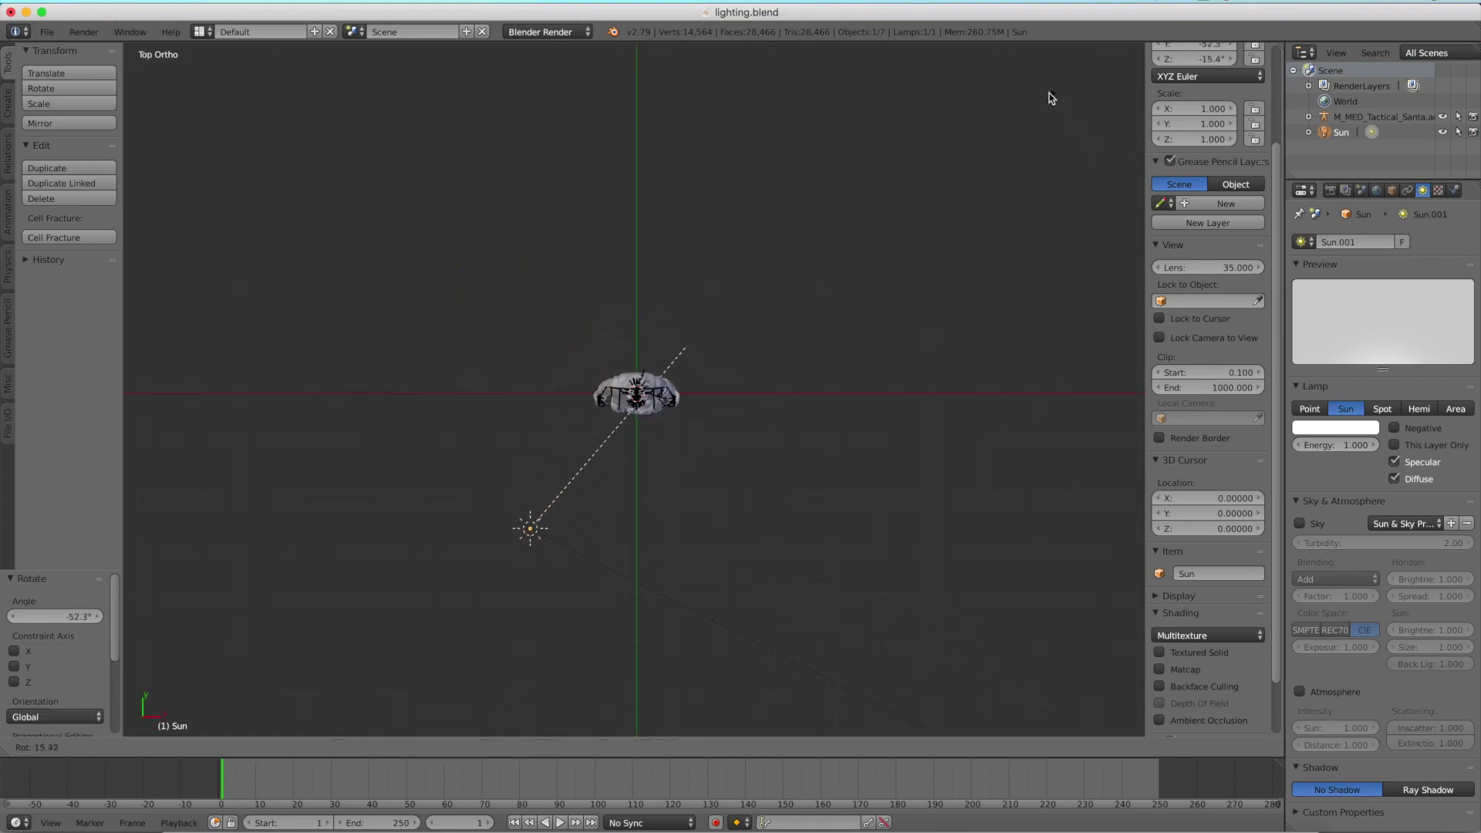
pyautogui.click(1050, 98)
# Preview the sunlit character from the front in rendered shading.
pyautogui.press('KP_3')
pyautogui.moveTo(1007, 92); pyautogui.dragTo(864, 289, button='middle')
pyautogui.scroll(-6, 863, 288)
pyautogui.scroll(14, 863, 282)
pyautogui.keyDown('shift'); pyautogui.moveTo(819, 245); pyautogui.dragTo(843, 342, button='middle'); pyautogui.keyUp('shift')
pyautogui.scroll(1, 846, 342)
pyautogui.scroll(2, 836, 332)
pyautogui.hotkey('shift', 'z')
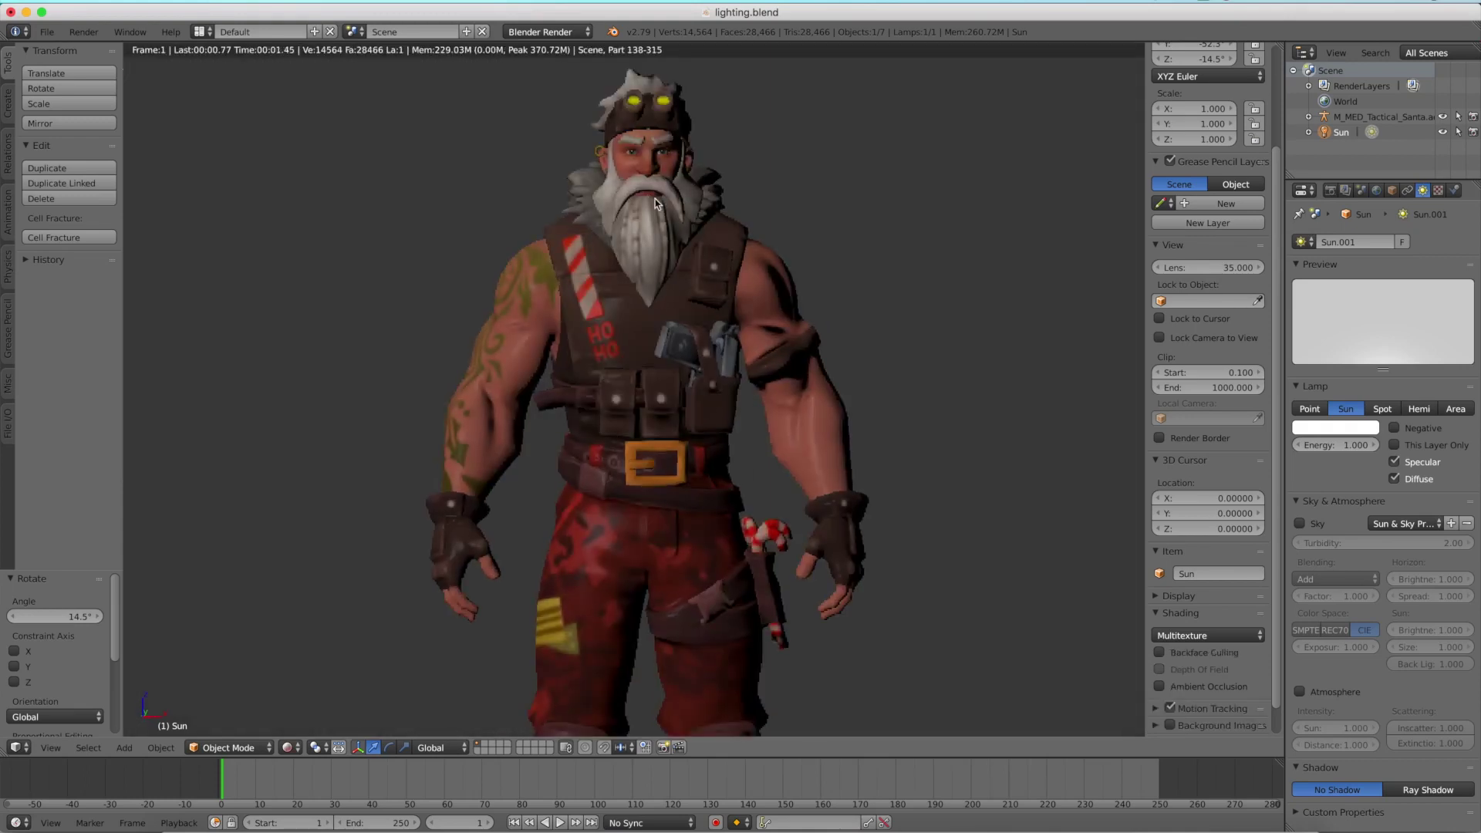
pyautogui.scroll(-4, 756, 330)
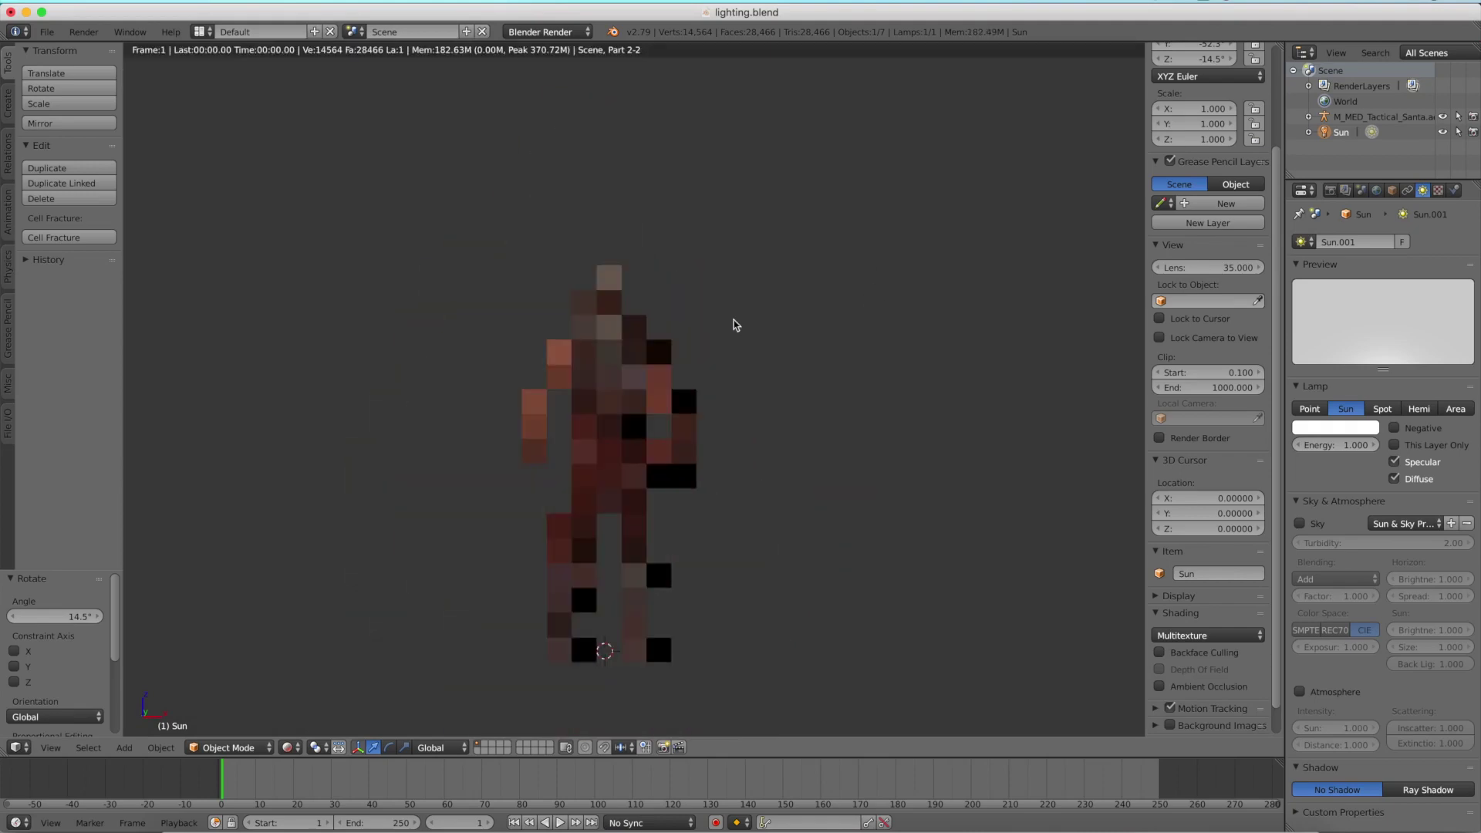
# Examine the dark shadow areas on the character's shoulder up close in rendered shading, then return to solid shading.
pyautogui.hotkey('shift', 'z')
pyautogui.scroll(6, 764, 313)
pyautogui.scroll(4, 756, 343)
pyautogui.hotkey('shift', 'z')
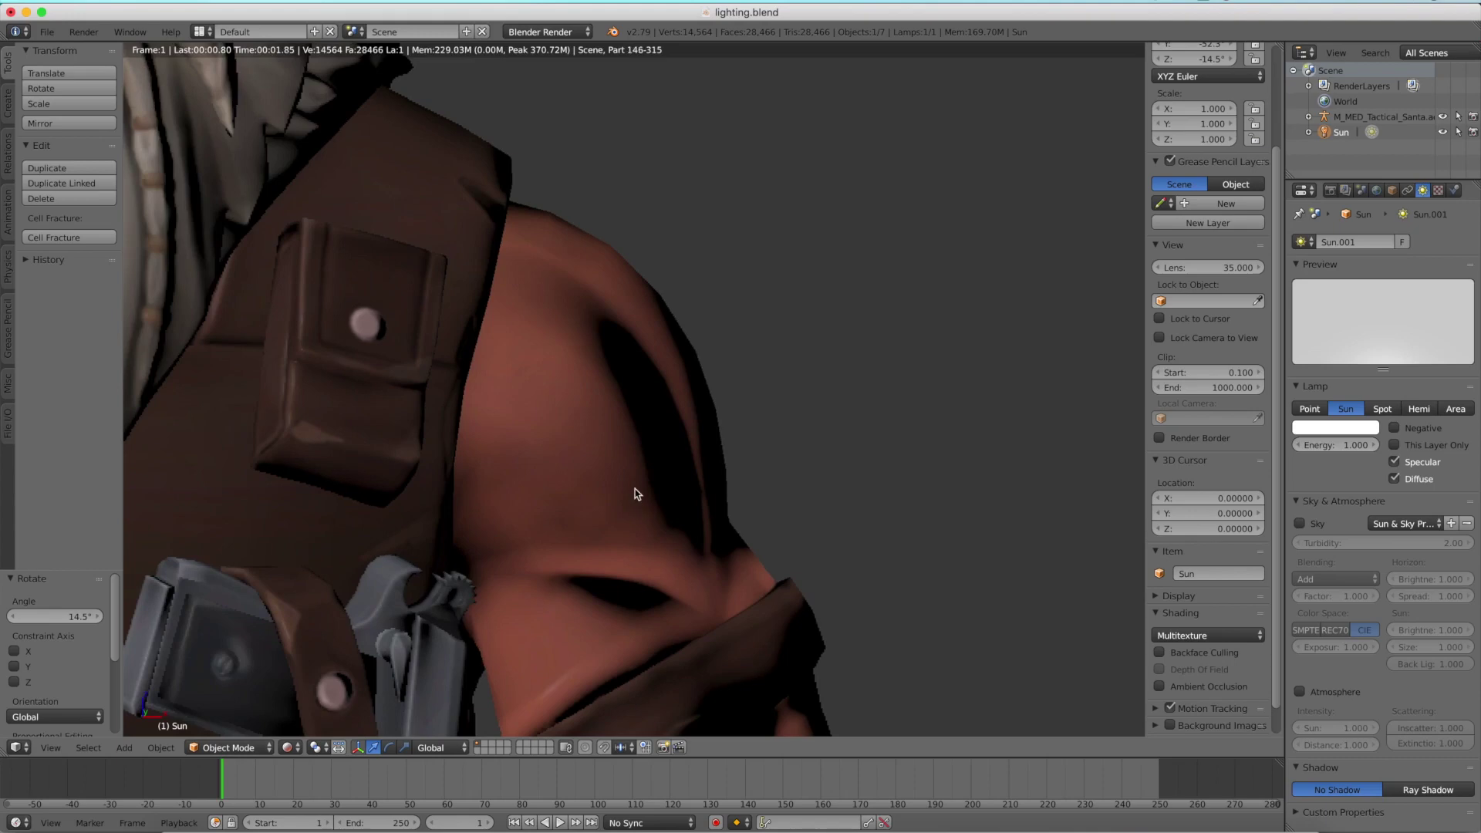
pyautogui.hotkey('shift', 'z')
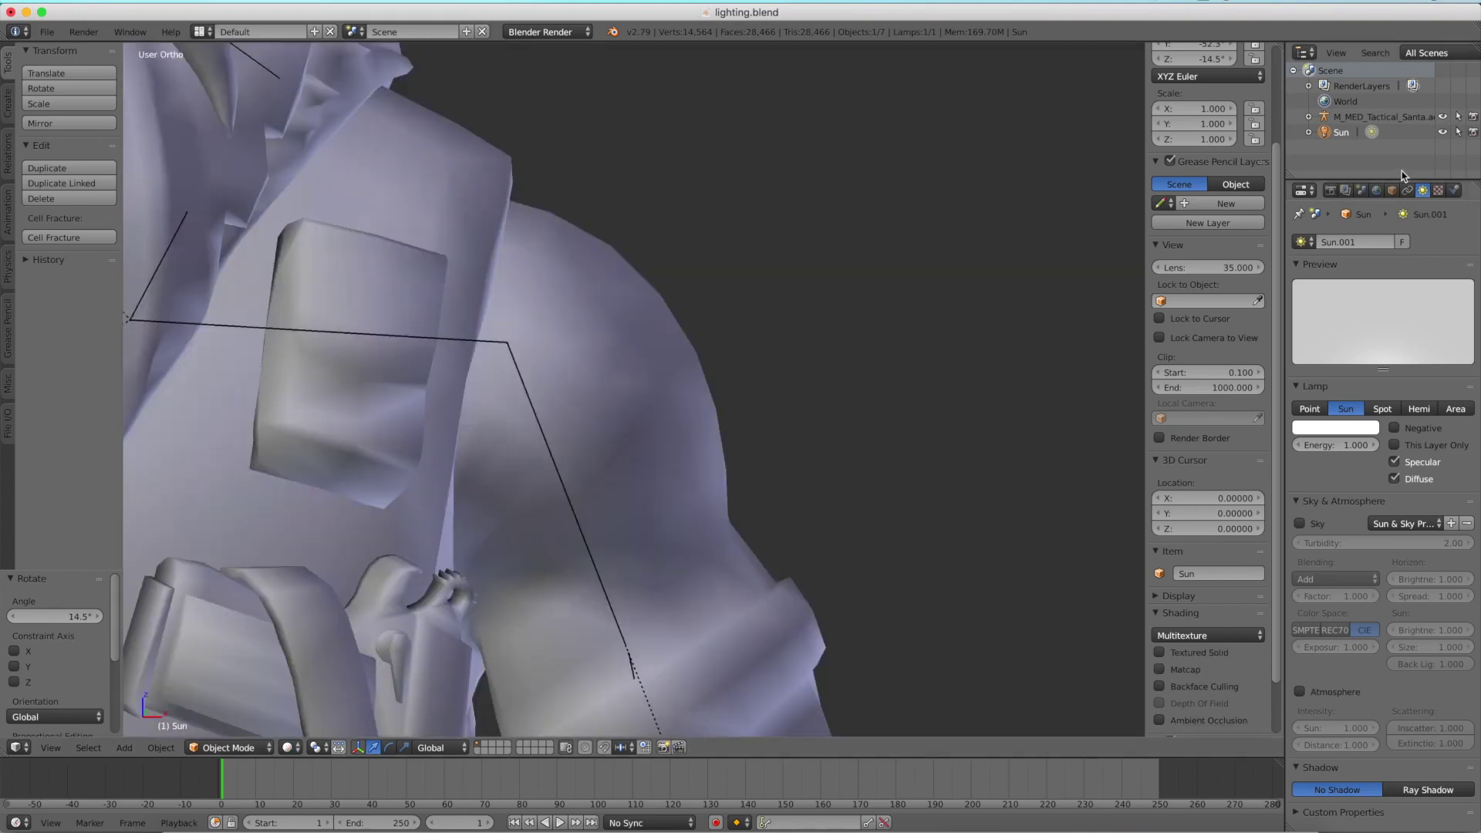
# Enable the world's Ambient Occlusion and preview the character from the front in rendered shading.
pyautogui.click(1375, 191)
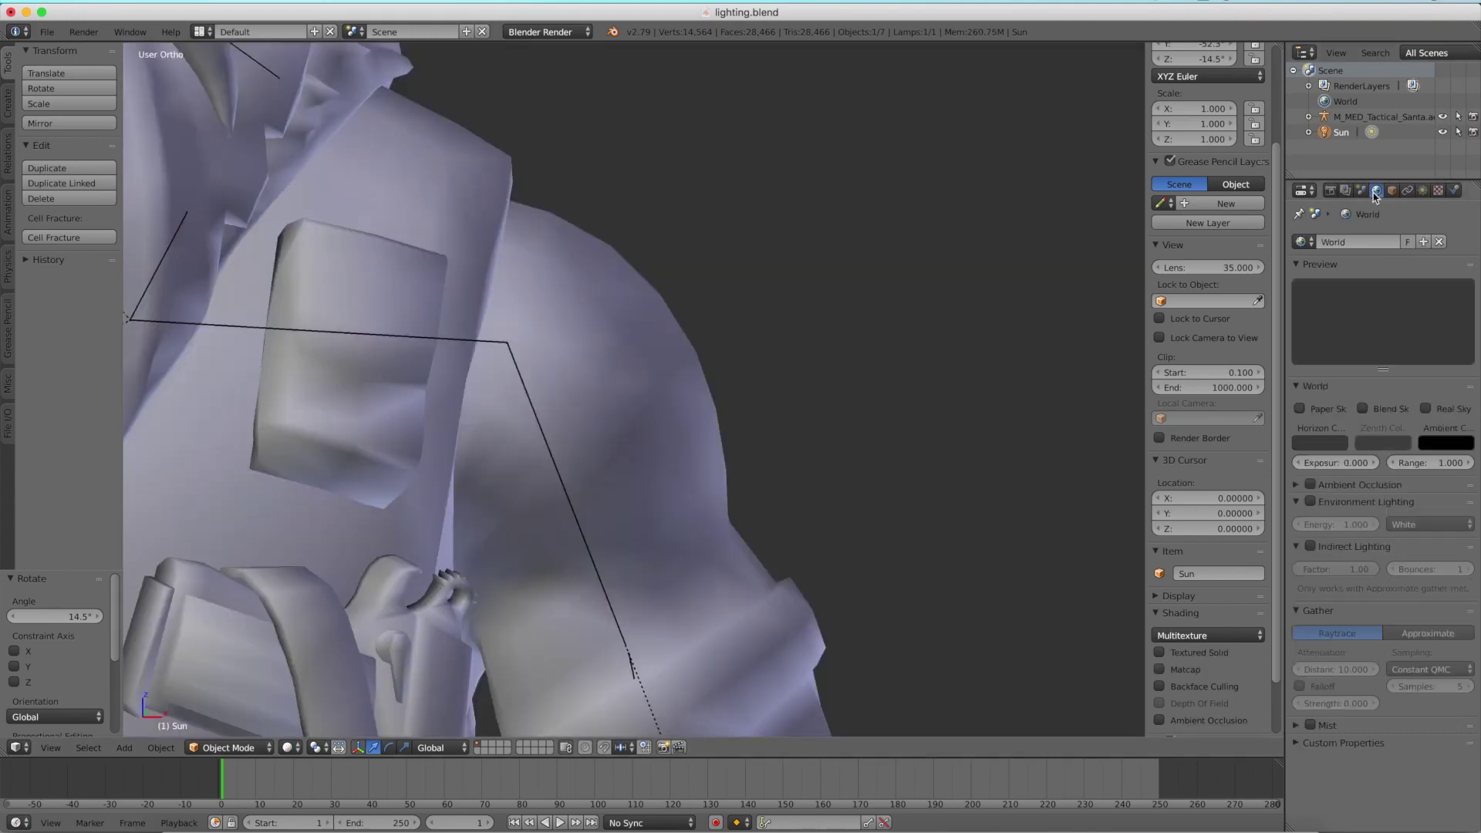
pyautogui.click(1311, 485)
pyautogui.scroll(-5, 558, 364)
pyautogui.moveTo(545, 370); pyautogui.dragTo(510, 345, button='middle')
pyautogui.hotkey('shift', 'z')
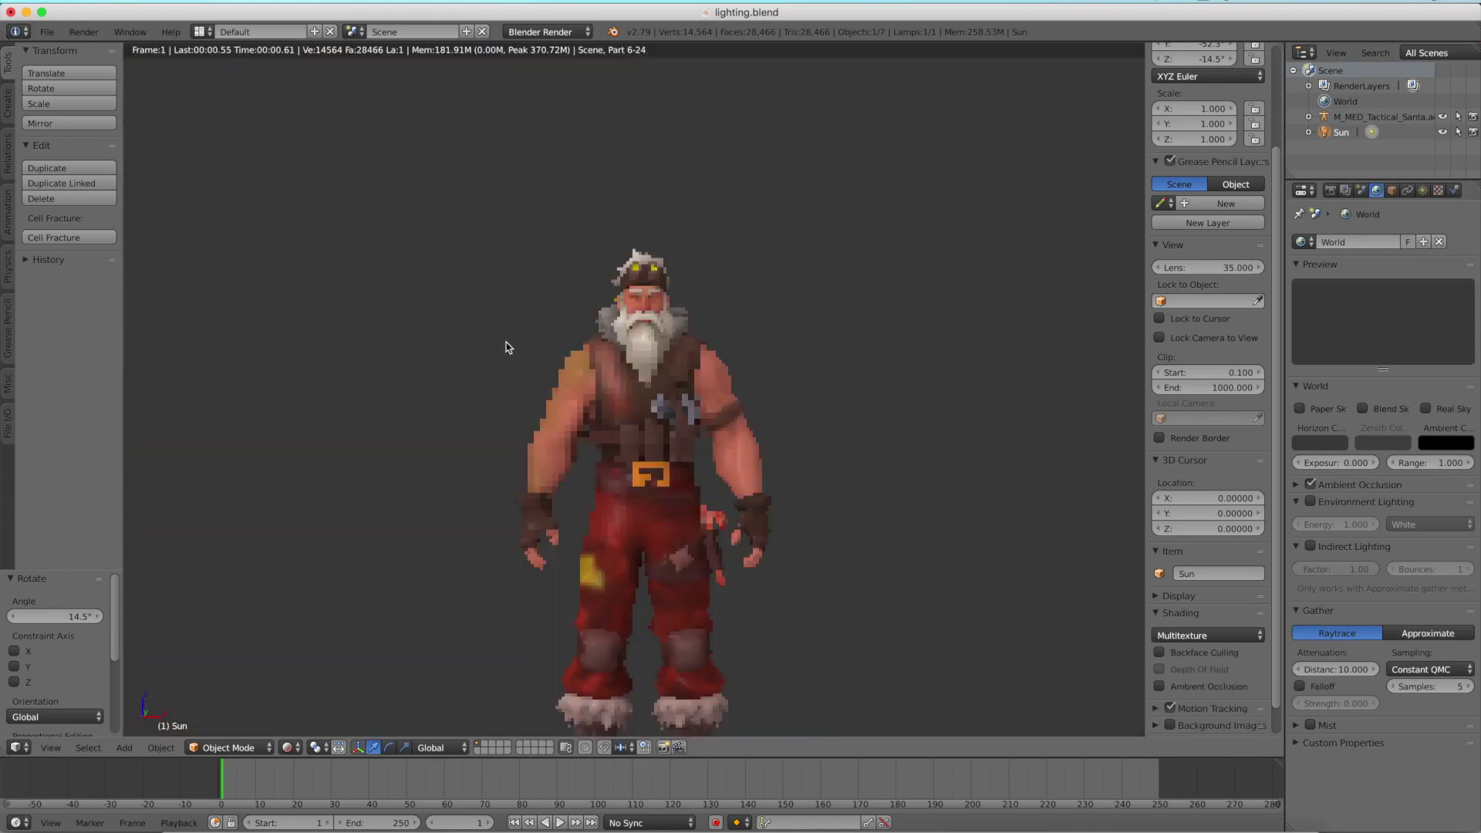
pyautogui.scroll(3, 506, 345)
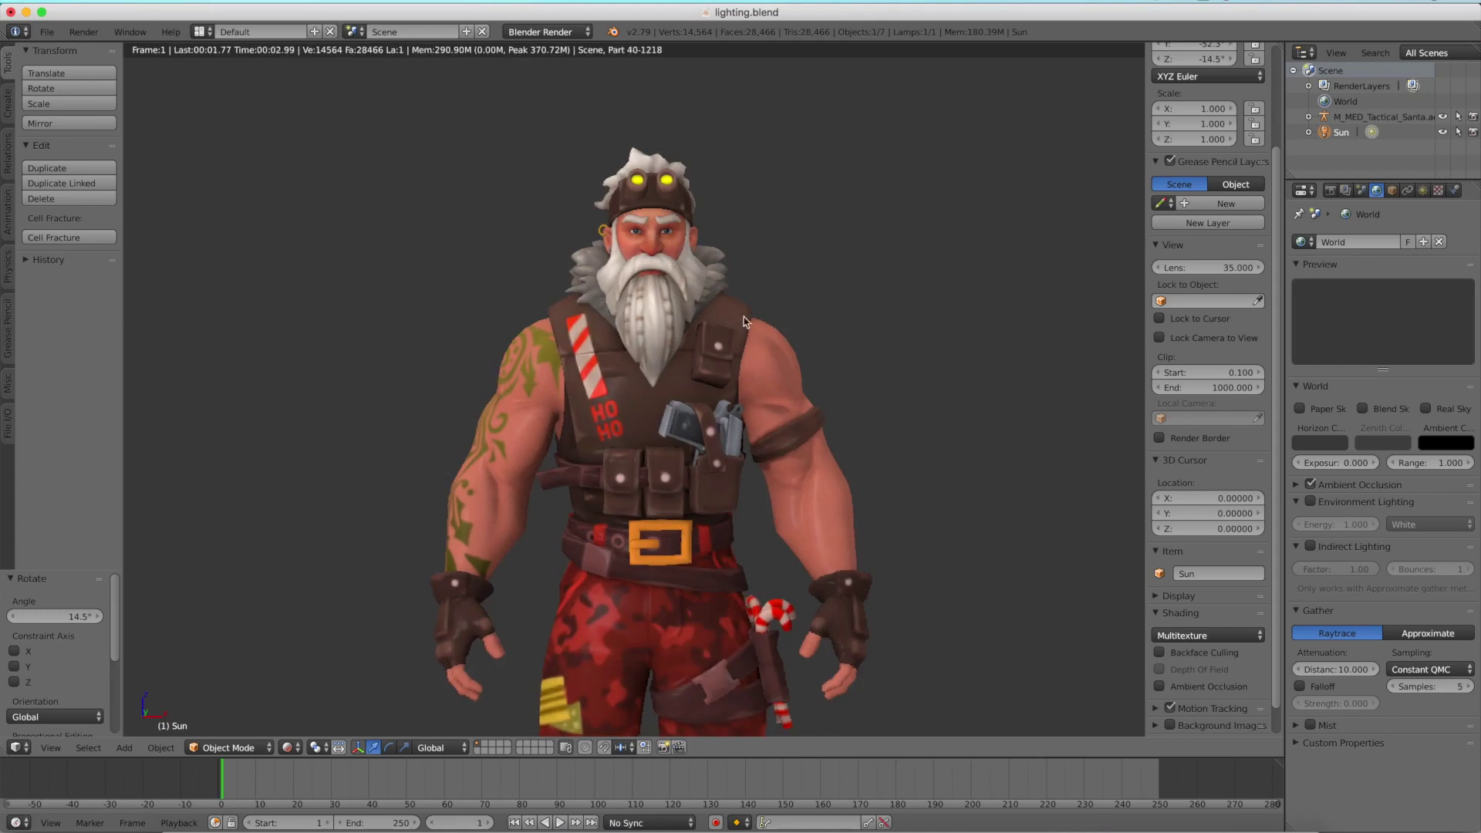
pyautogui.moveTo(876, 280)
pyautogui.mouseDown(button='middle')
pyautogui.moveTo(615, 291)
pyautogui.moveTo(643, 298)
pyautogui.mouseUp(button='middle')
pyautogui.hotkey('shift', 'z')
pyautogui.hotkey('shift', 'z')
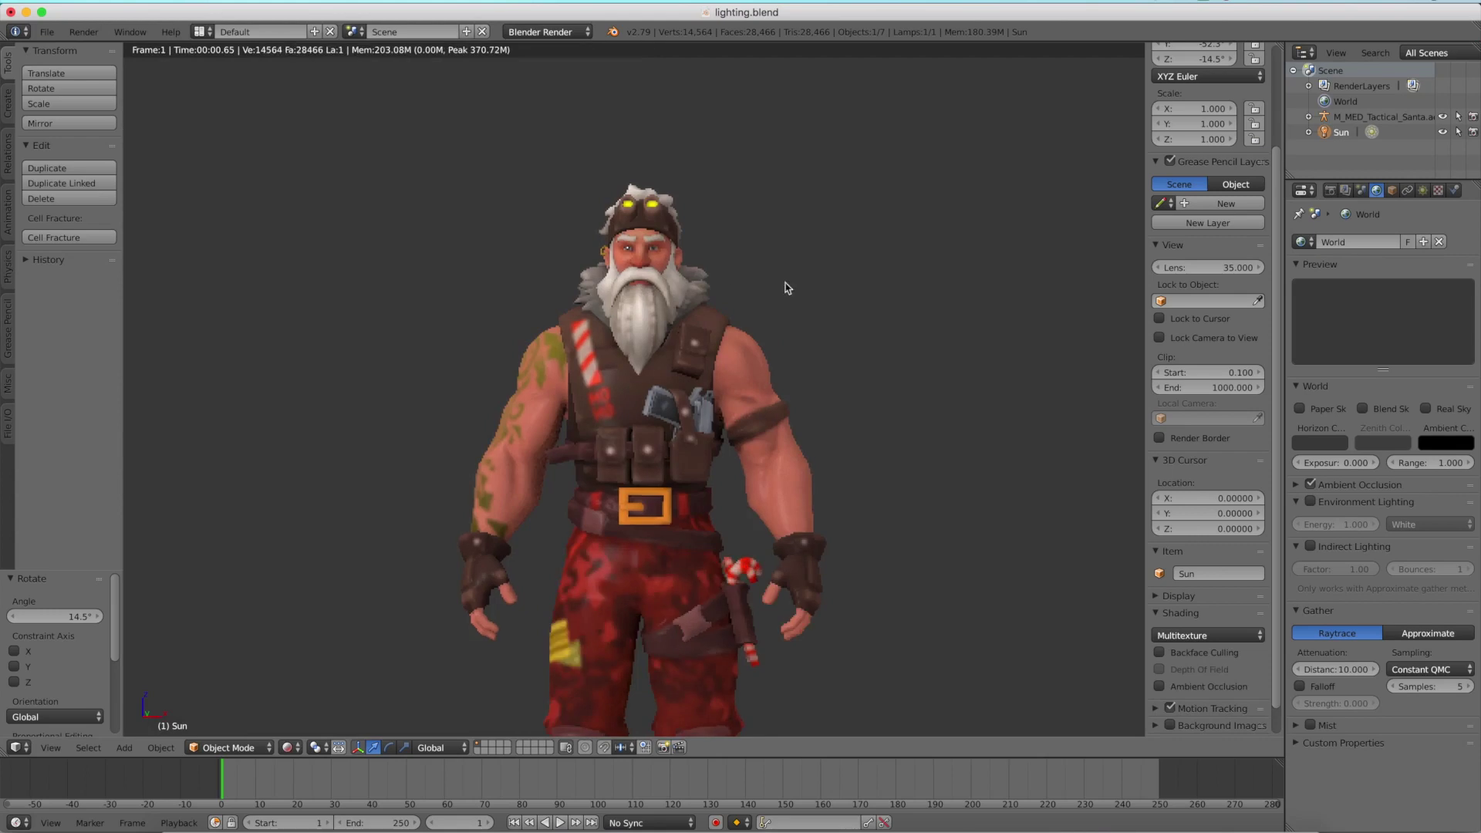
# Compare the render with Ambient Occlusion off and on, and try a factor of 0.1 before returning to solid shading.
pyautogui.click(1310, 484)
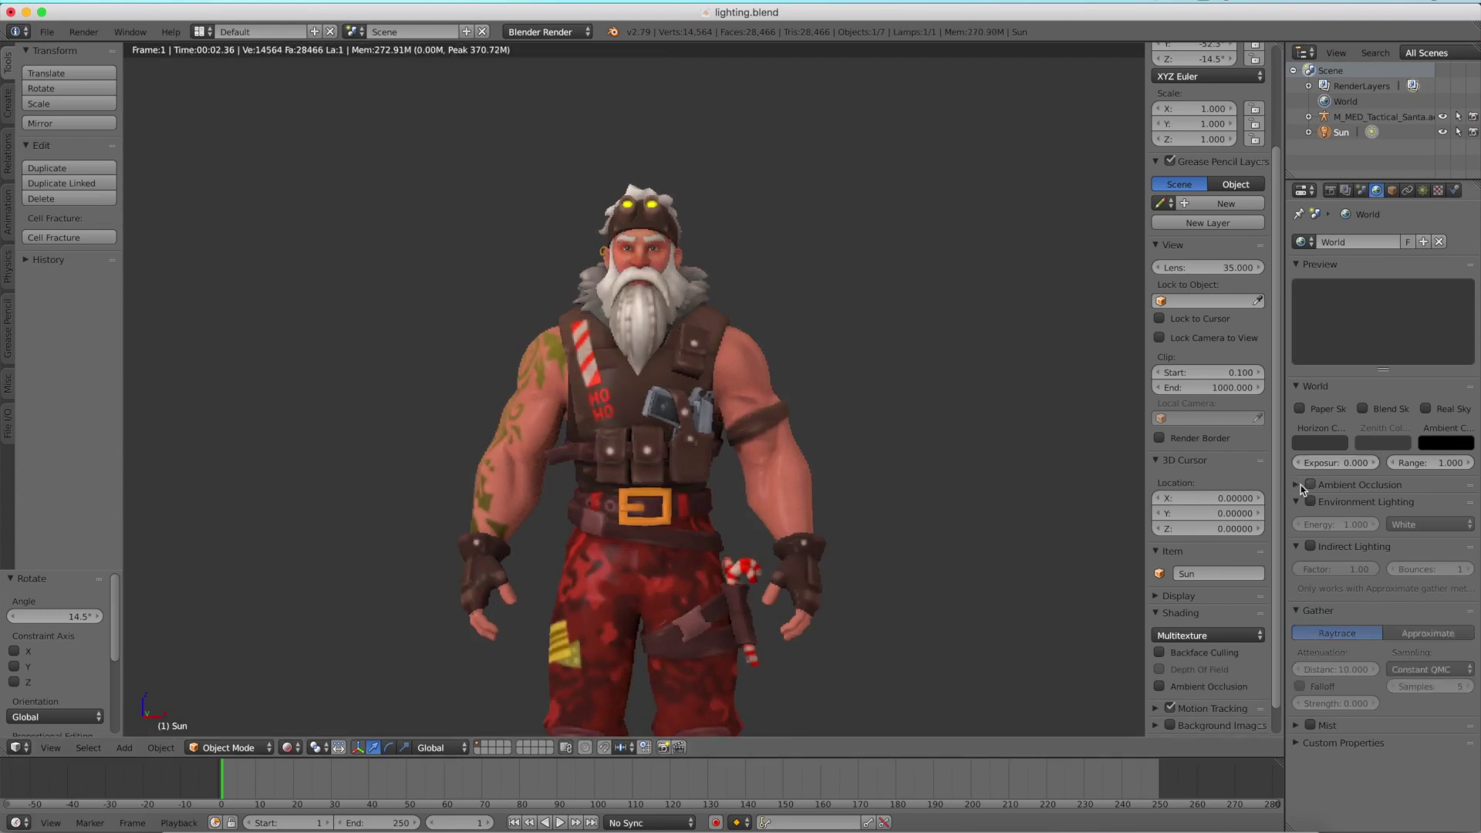
pyautogui.click(1309, 485)
pyautogui.click(1325, 507)
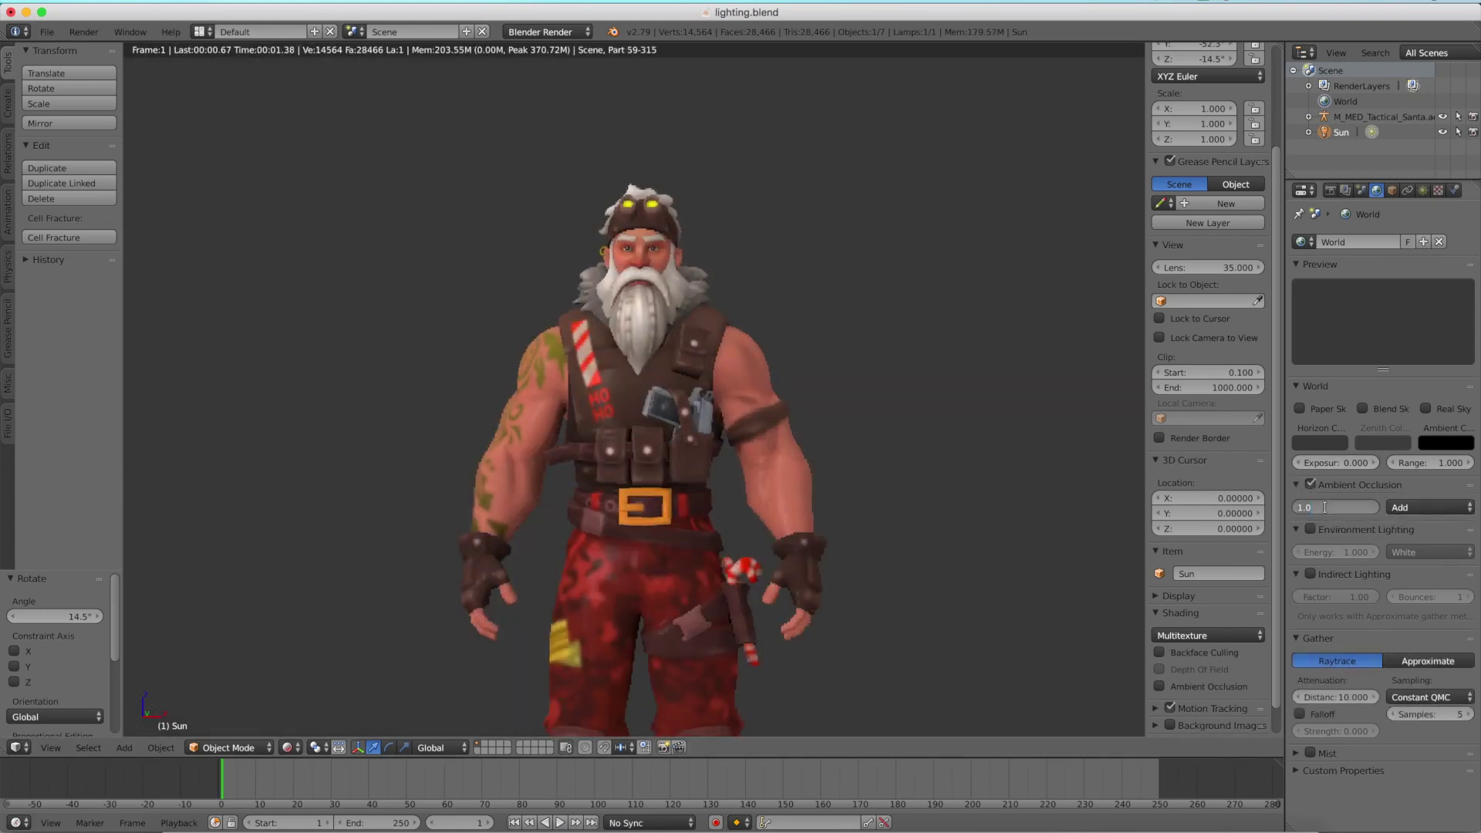
pyautogui.write('0.1')
pyautogui.press('Return')
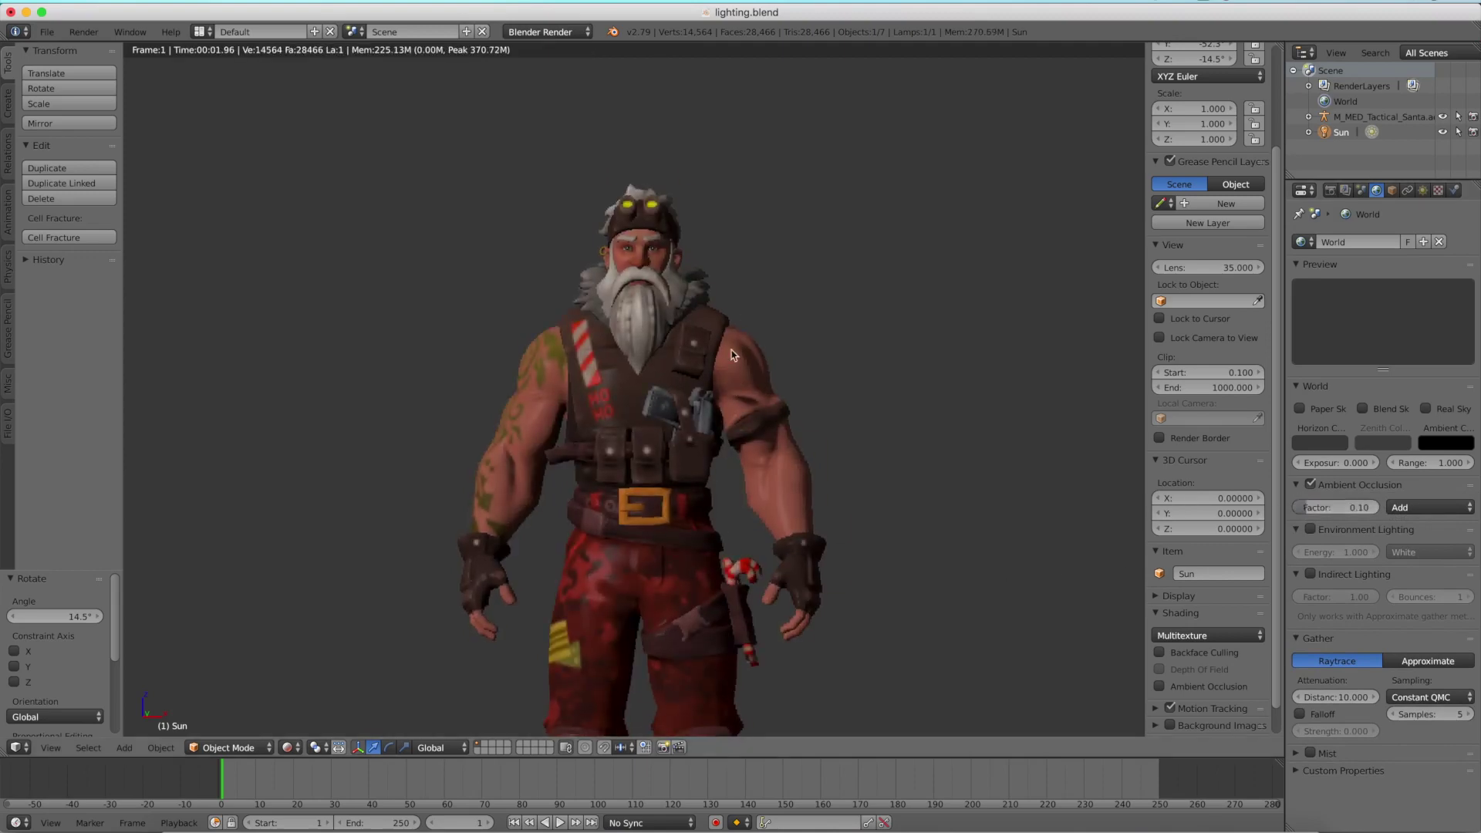
pyautogui.hotkey('shift', 'z')
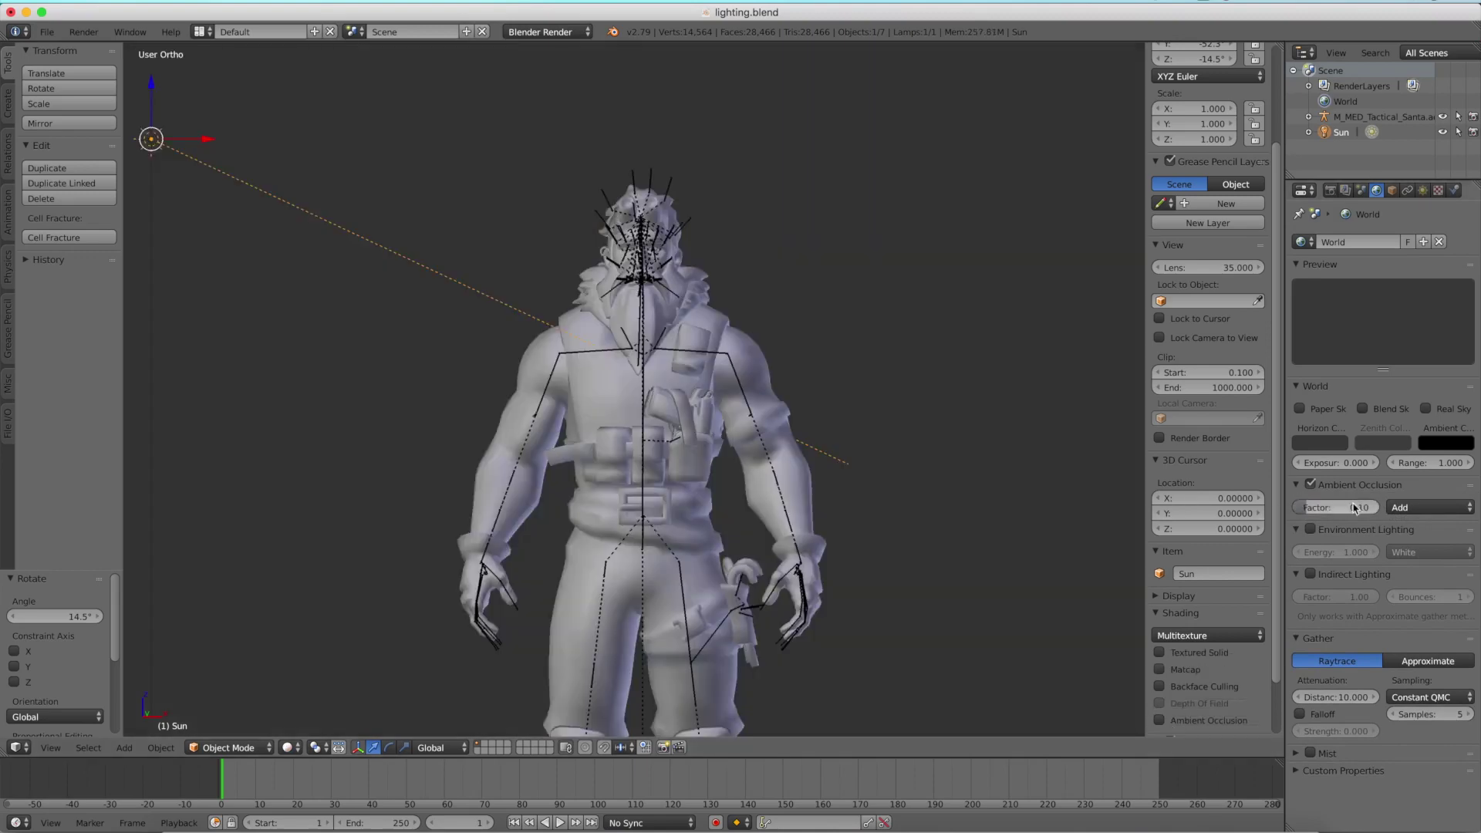
# Set the world's Ambient Occlusion factor to 1.0.
pyautogui.click(1365, 526)
pyautogui.click(1305, 529)
pyautogui.click(1335, 507)
pyautogui.press('Escape')
# Delete the Sun lamp and undo the deletion.
pyautogui.moveTo(764, 364); pyautogui.dragTo(720, 397, button='middle')
pyautogui.scroll(-7, 719, 397)
pyautogui.press('x')
pyautogui.click(542, 391)
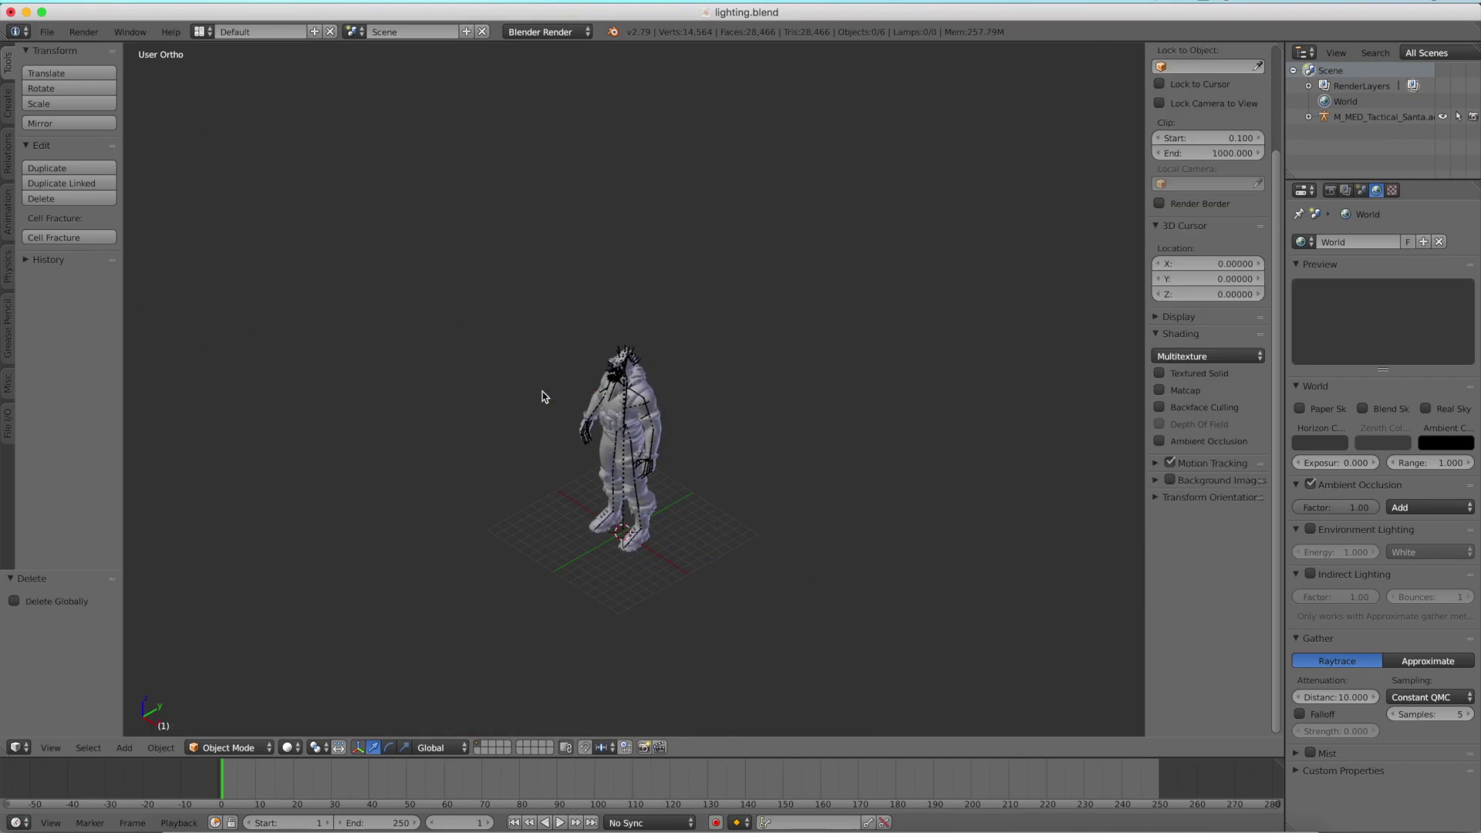
pyautogui.hotkey('ctrl', 'z')
# Examine the shading on the character's tattooed arm up close, comparing rendered and solid shading.
pyautogui.moveTo(552, 409); pyautogui.dragTo(605, 382, button='middle')
pyautogui.scroll(5, 606, 382)
pyautogui.hotkey('shift', 'z')
pyautogui.scroll(-3, 588, 462)
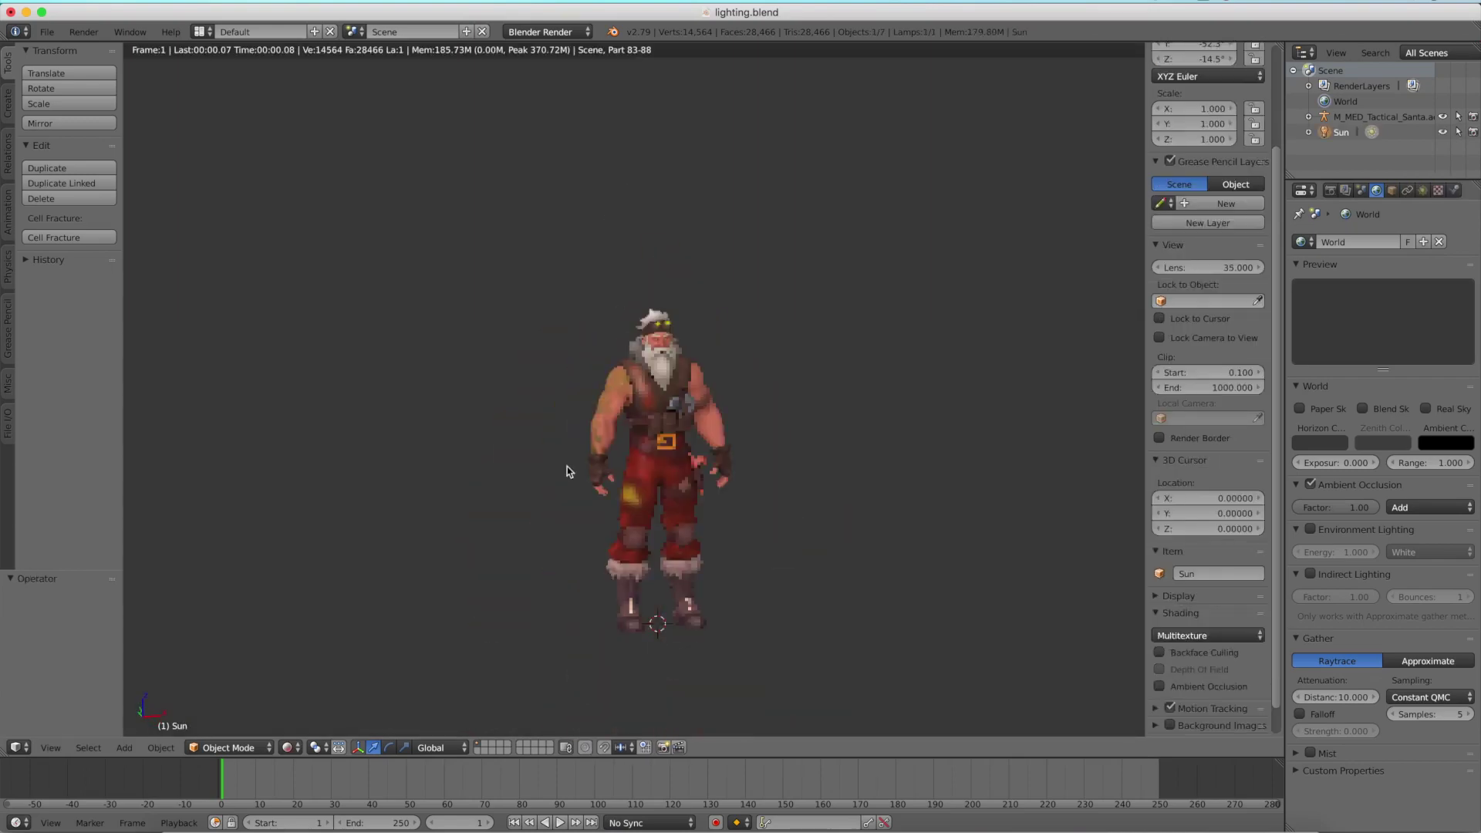
pyautogui.scroll(8, 568, 469)
pyautogui.scroll(-4, 616, 304)
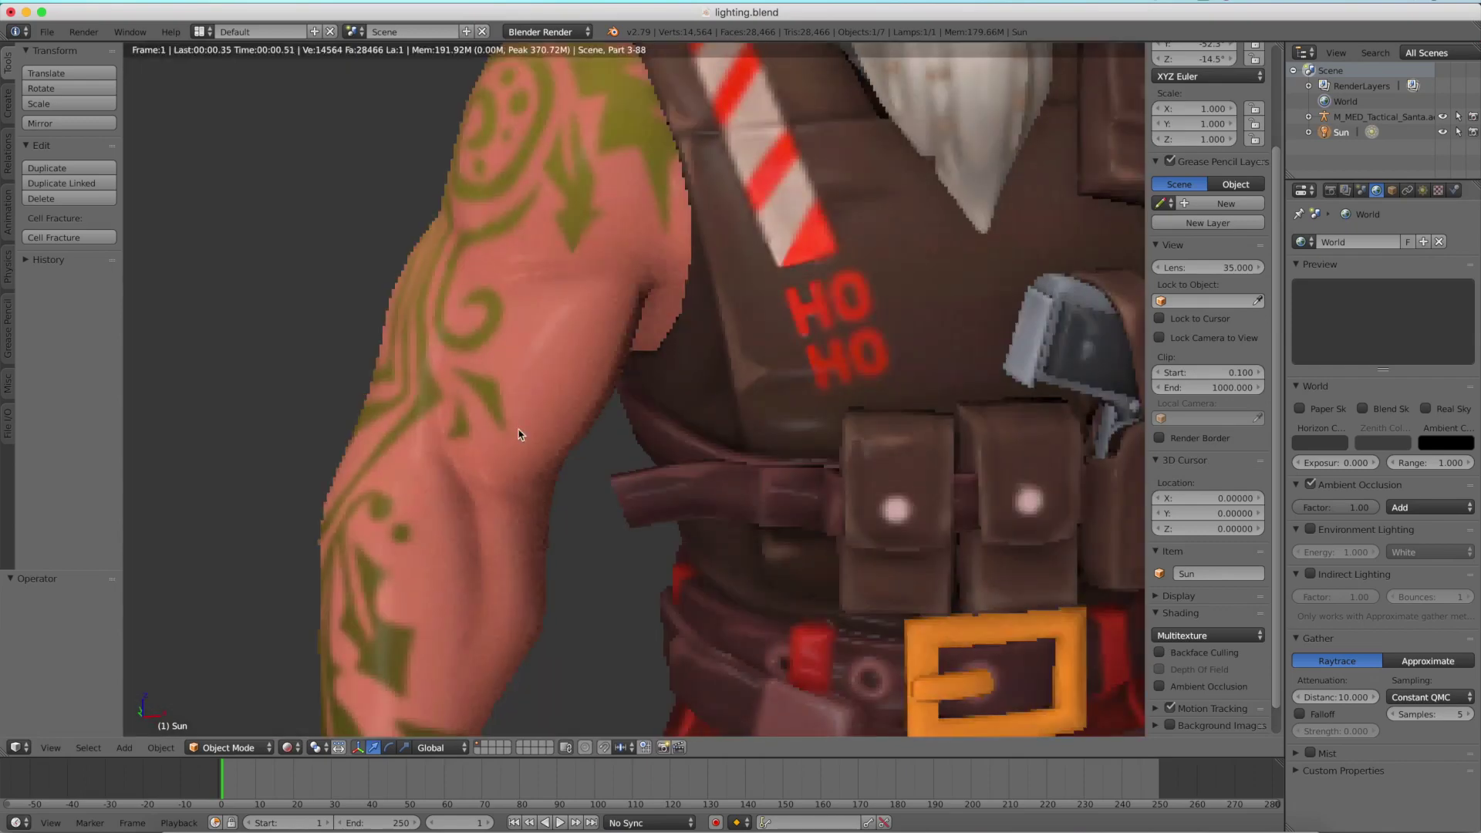
pyautogui.scroll(3, 611, 324)
pyautogui.scroll(4, 602, 340)
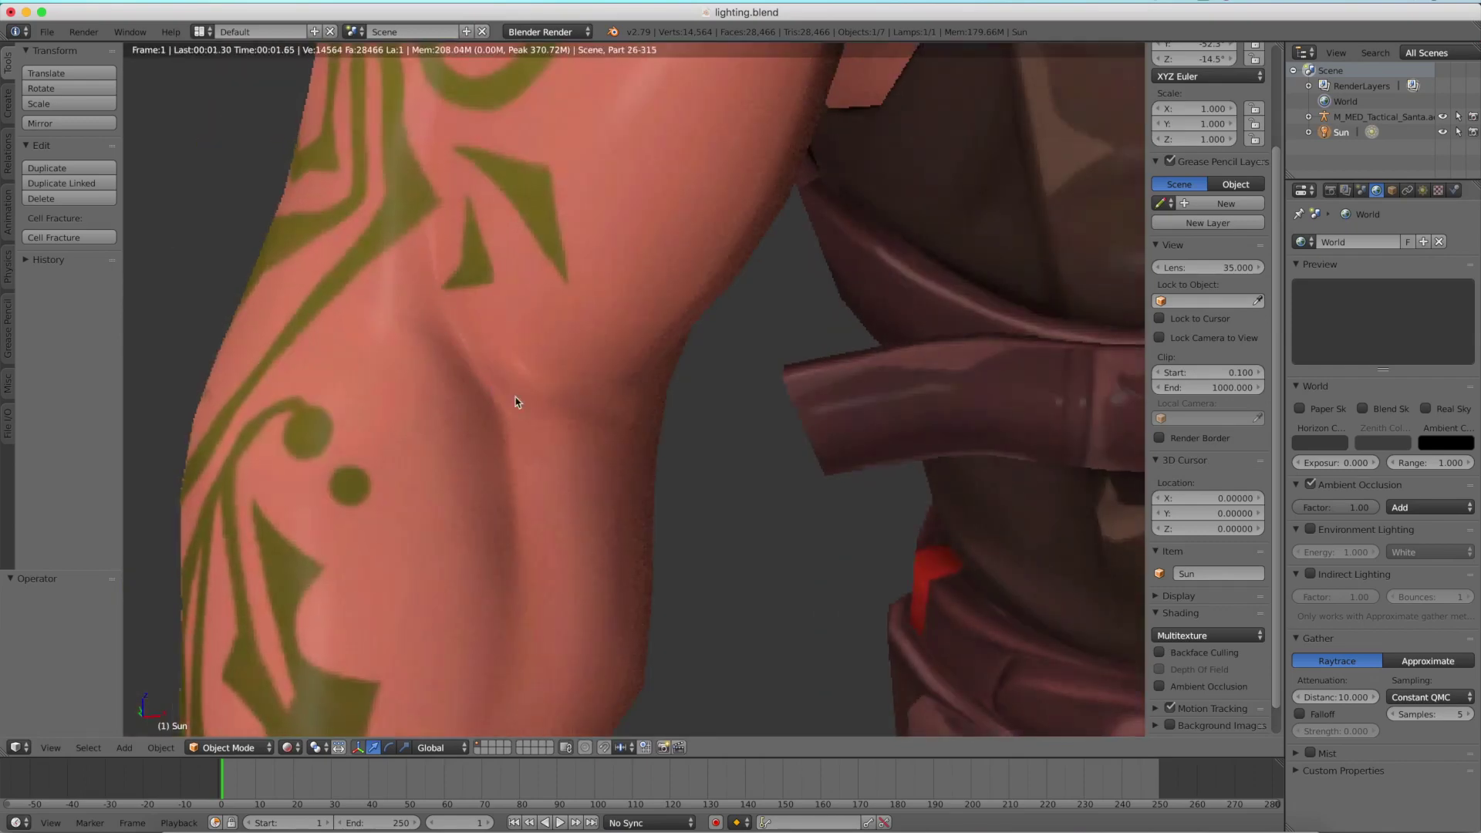
pyautogui.hotkey('shift', 'z')
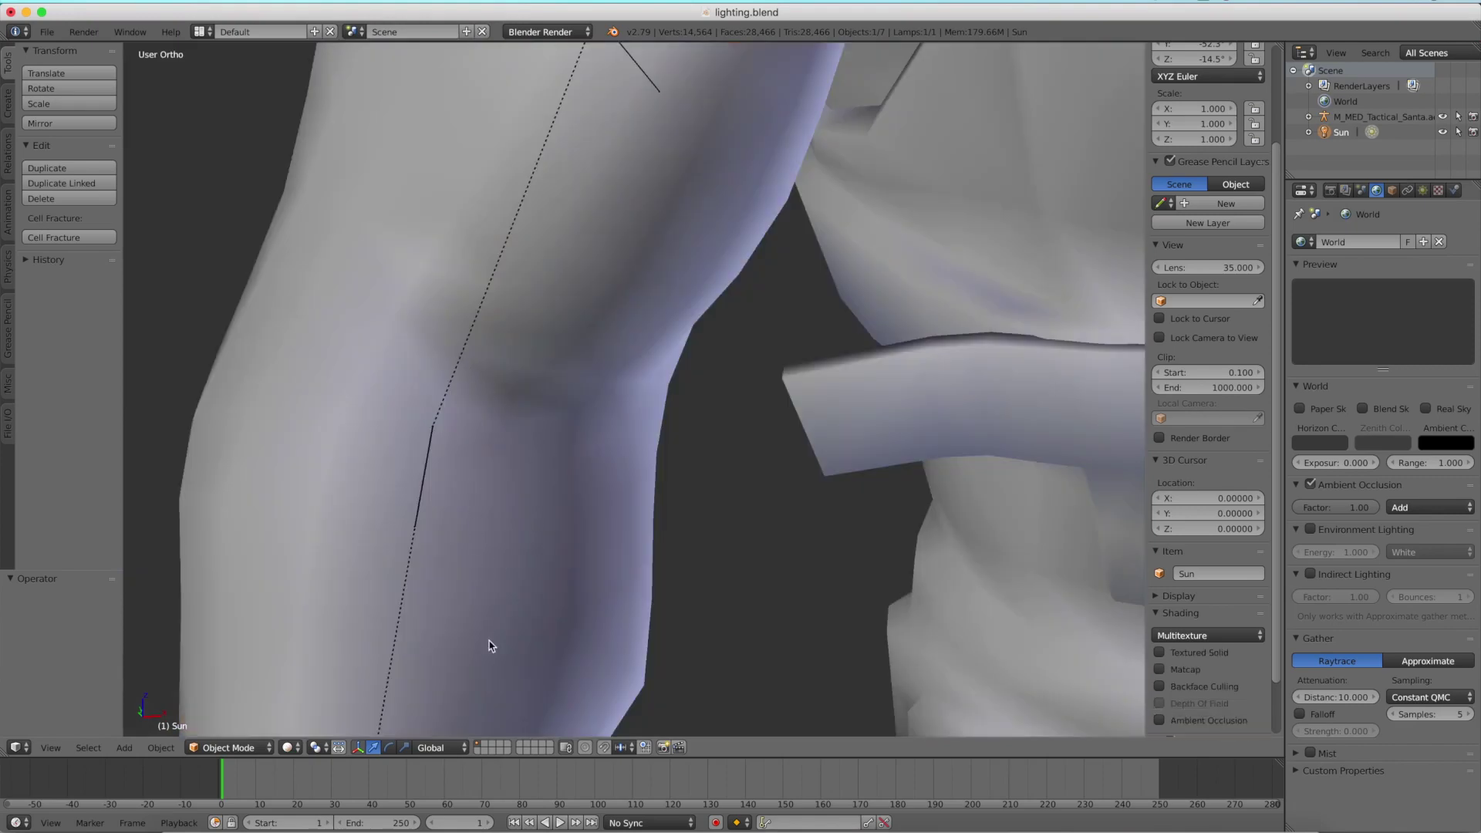
pyautogui.hotkey('shift', 'z')
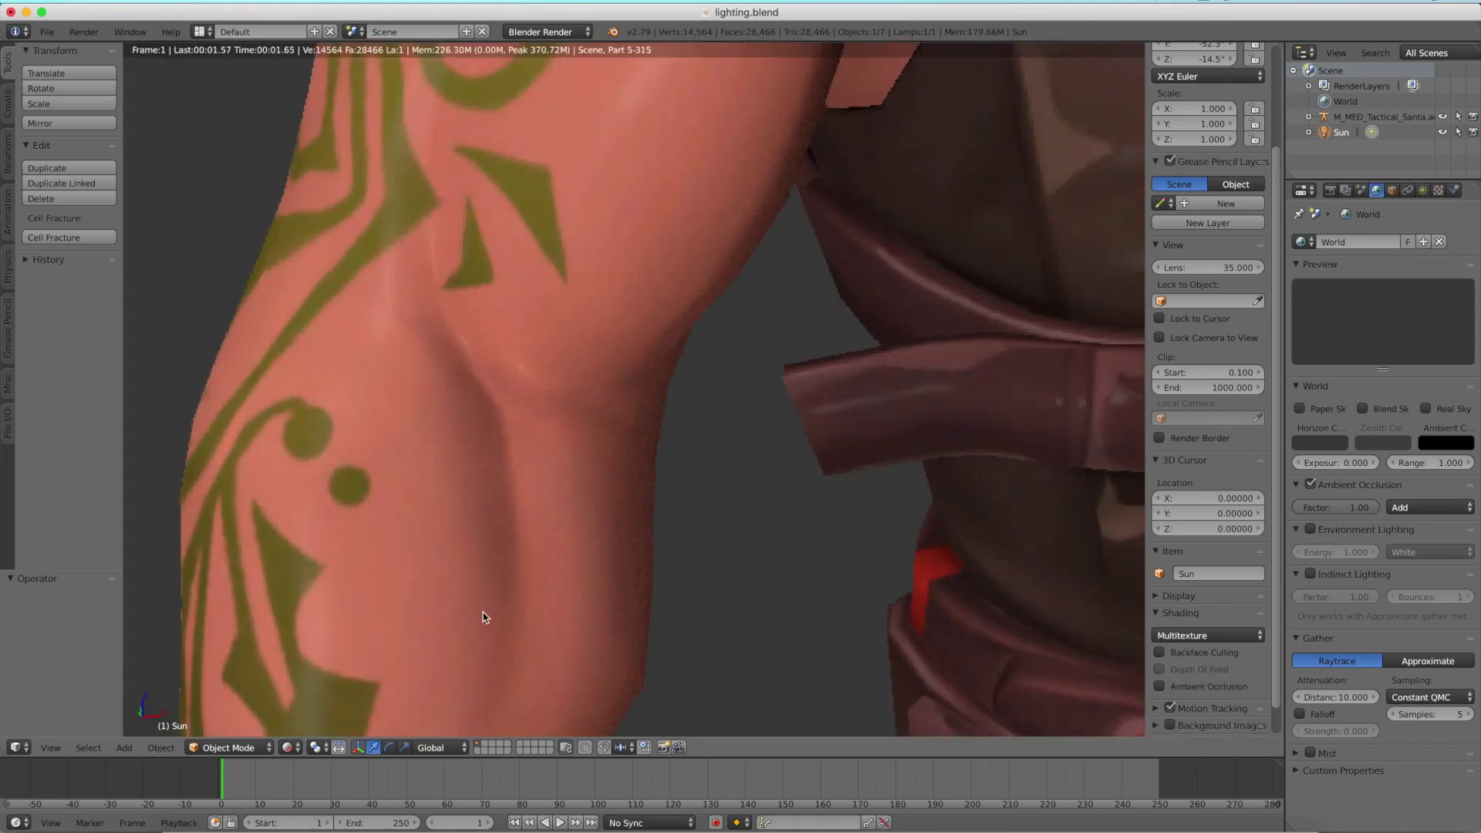
pyautogui.hotkey('shift', 'z')
pyautogui.scroll(-10, 538, 463)
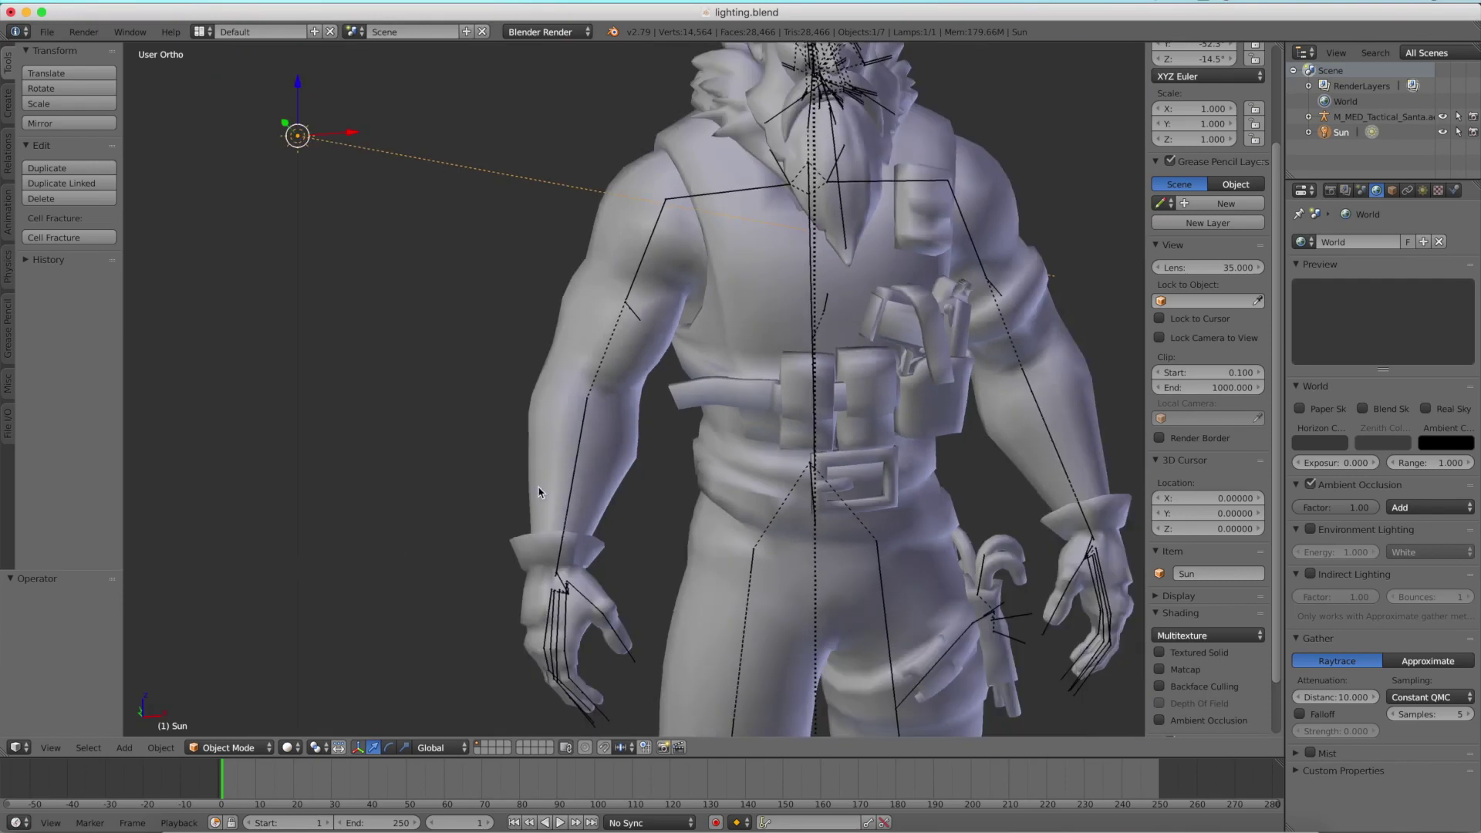
# Delete the Sun lamp and add a Point lamp at the 3D cursor.
pyautogui.press('Delete')
pyautogui.press('KP_3')
pyautogui.hotkey('shift', 'a')
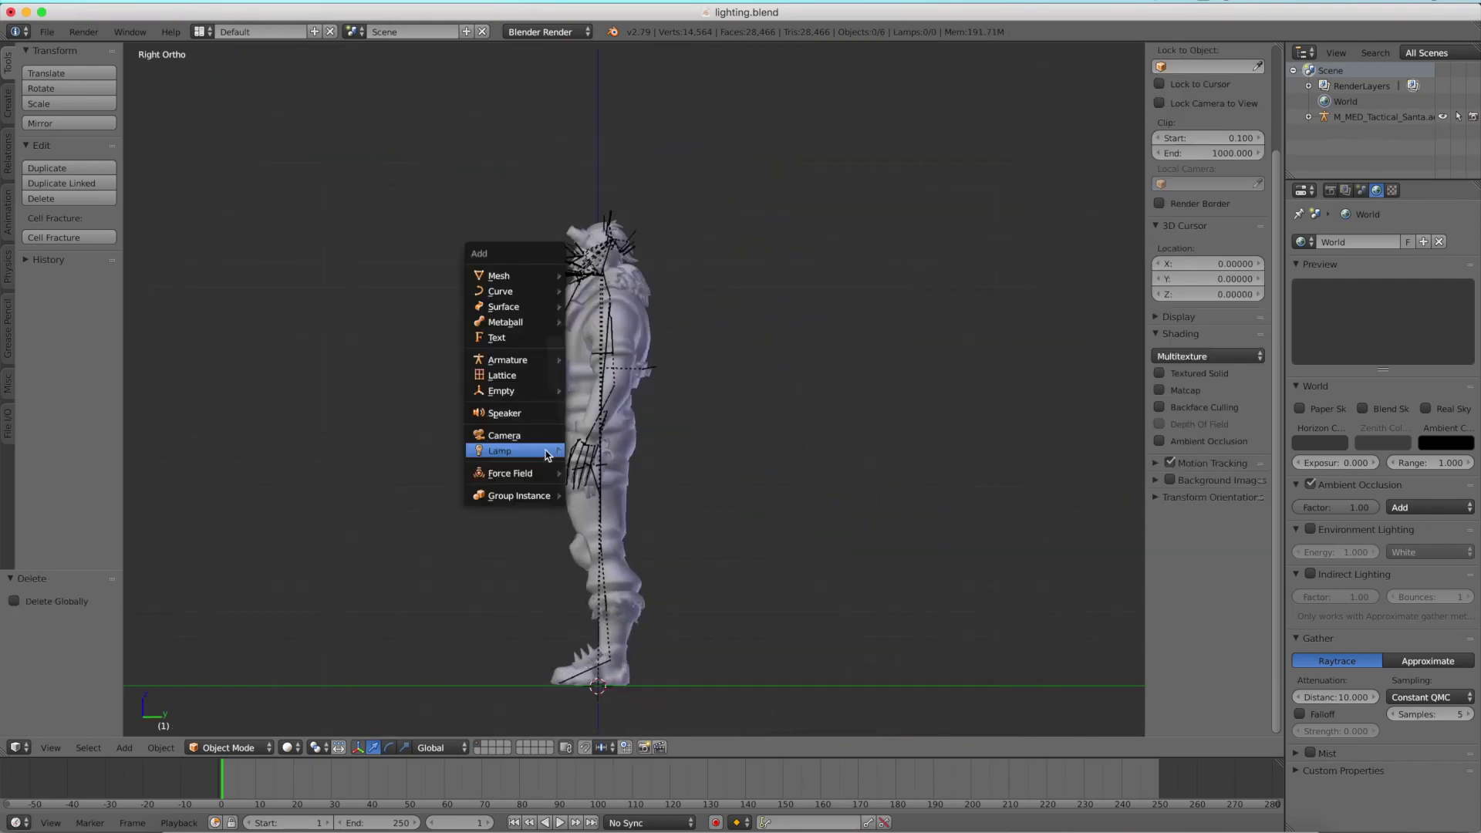
pyautogui.moveTo(546, 454)
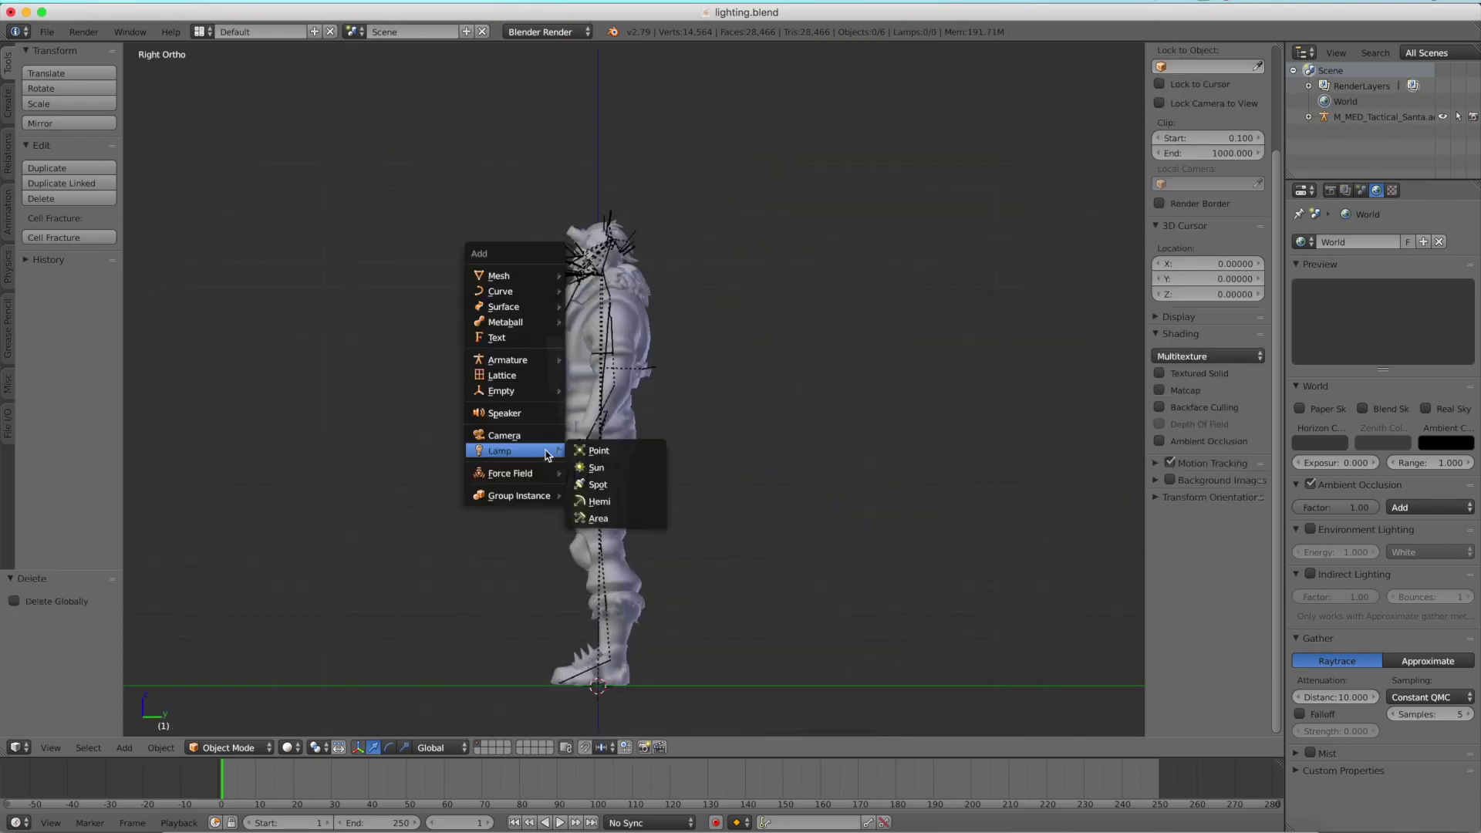
pyautogui.click(596, 451)
# Move the Point lamp up and beside the character in the front view, and about 0.37 in X and -4.77 in Y in the top view.
pyautogui.press('KP_1')
pyautogui.press('g')
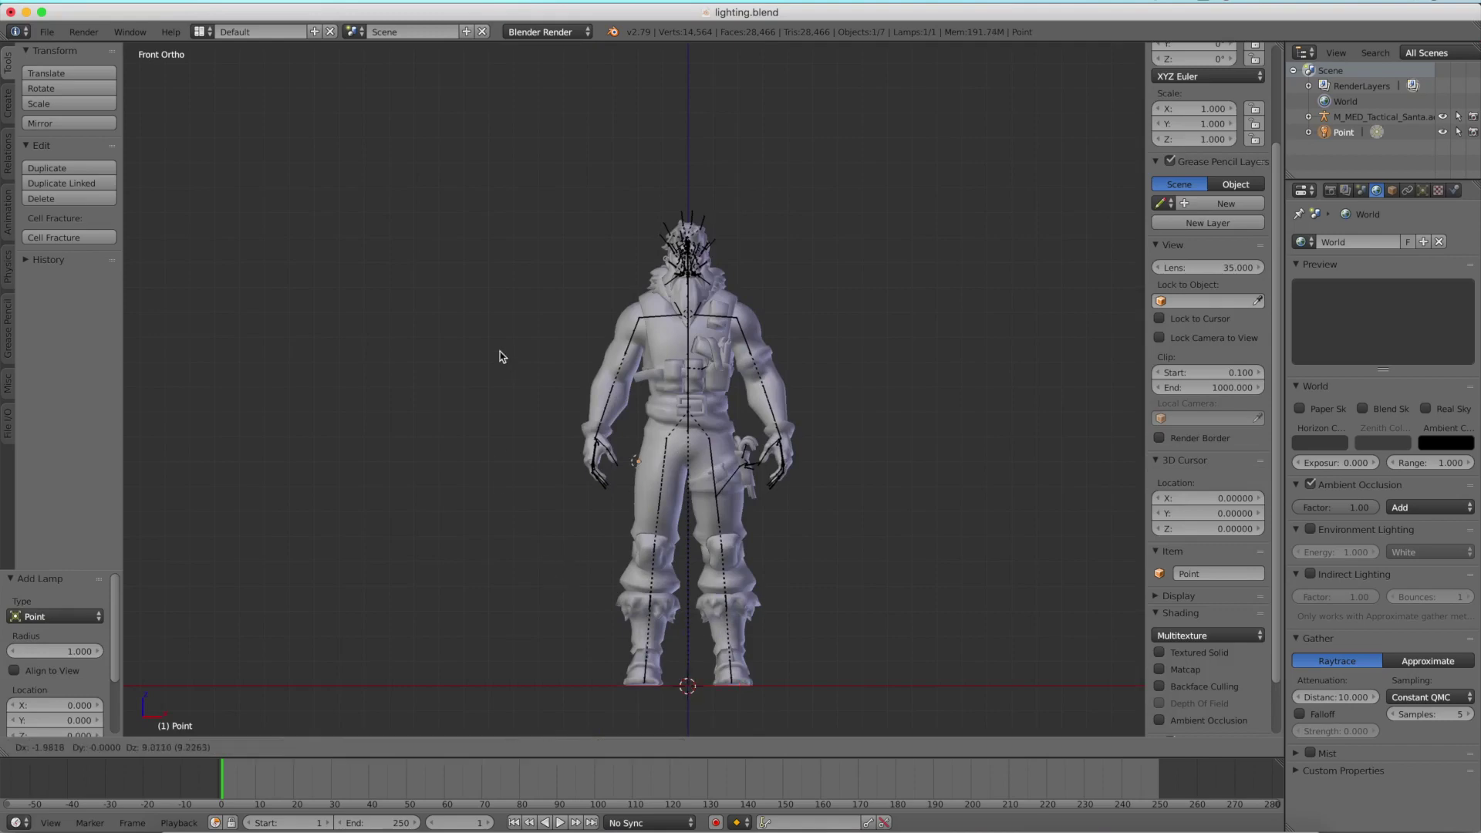
pyautogui.click(409, 218)
pyautogui.press('KP_7')
pyautogui.press('g')
pyautogui.click(555, 409)
pyautogui.moveTo(554, 410); pyautogui.dragTo(457, 330, button='middle')
pyautogui.hotkey('shift', 'z')
pyautogui.hotkey('shift', 'z')
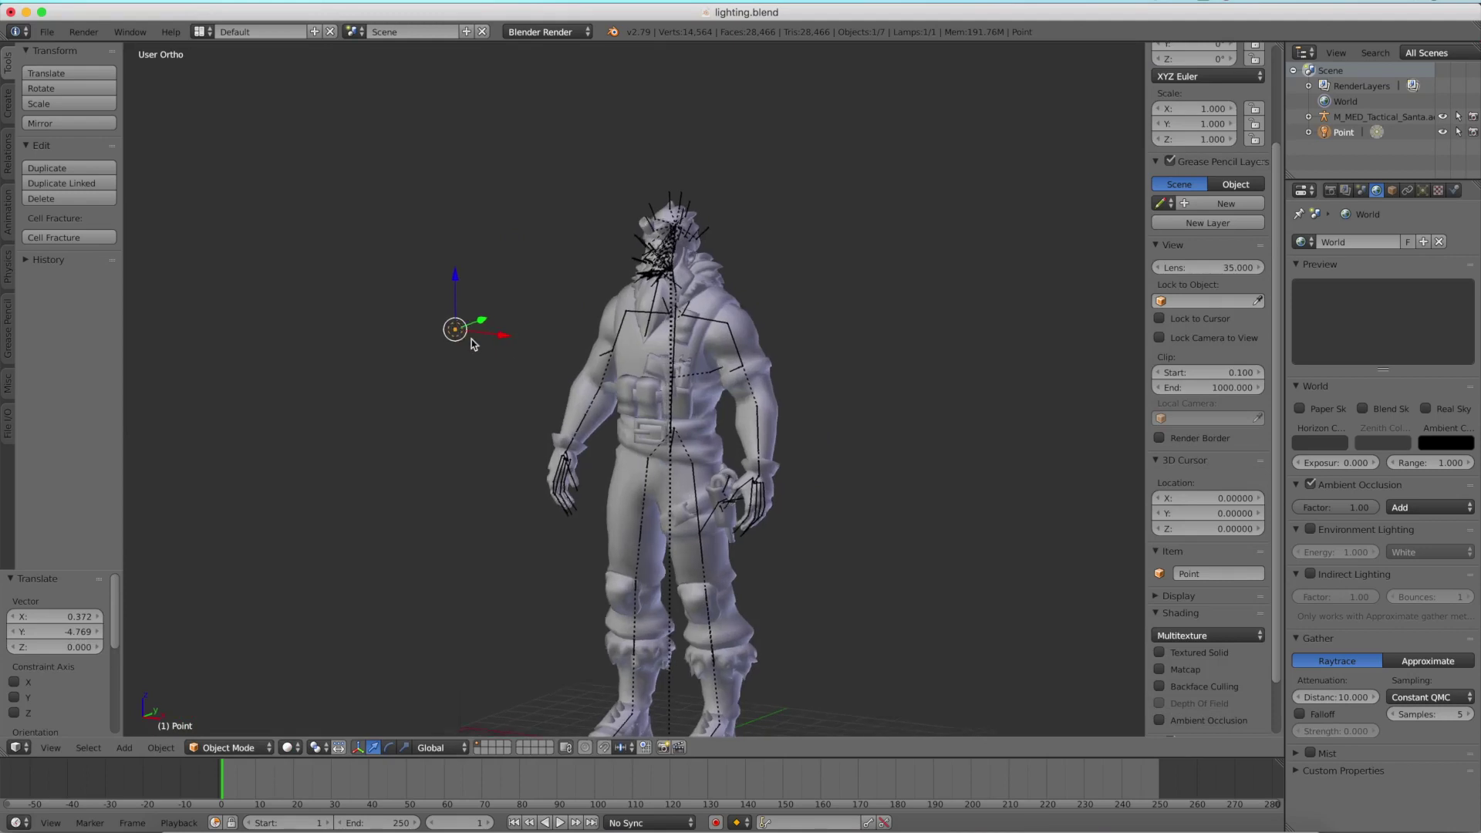
# Raise the Point lamp above head height in the side view, and move it about 0.26 in X and -1.39 in Y in the top view.
pyautogui.press('KP_3')
pyautogui.press('g')
pyautogui.click(511, 217)
pyautogui.moveTo(489, 258); pyautogui.dragTo(557, 303, button='middle')
pyautogui.press('KP_7')
pyautogui.press('g')
pyautogui.click(551, 334)
# Examine the Point lamp's light on the tattooed arm and vest up close in rendered shading, and return to solid shading.
pyautogui.moveTo(569, 441); pyautogui.dragTo(585, 364, button='middle')
pyautogui.scroll(3, 584, 364)
pyautogui.hotkey('shift', 'z')
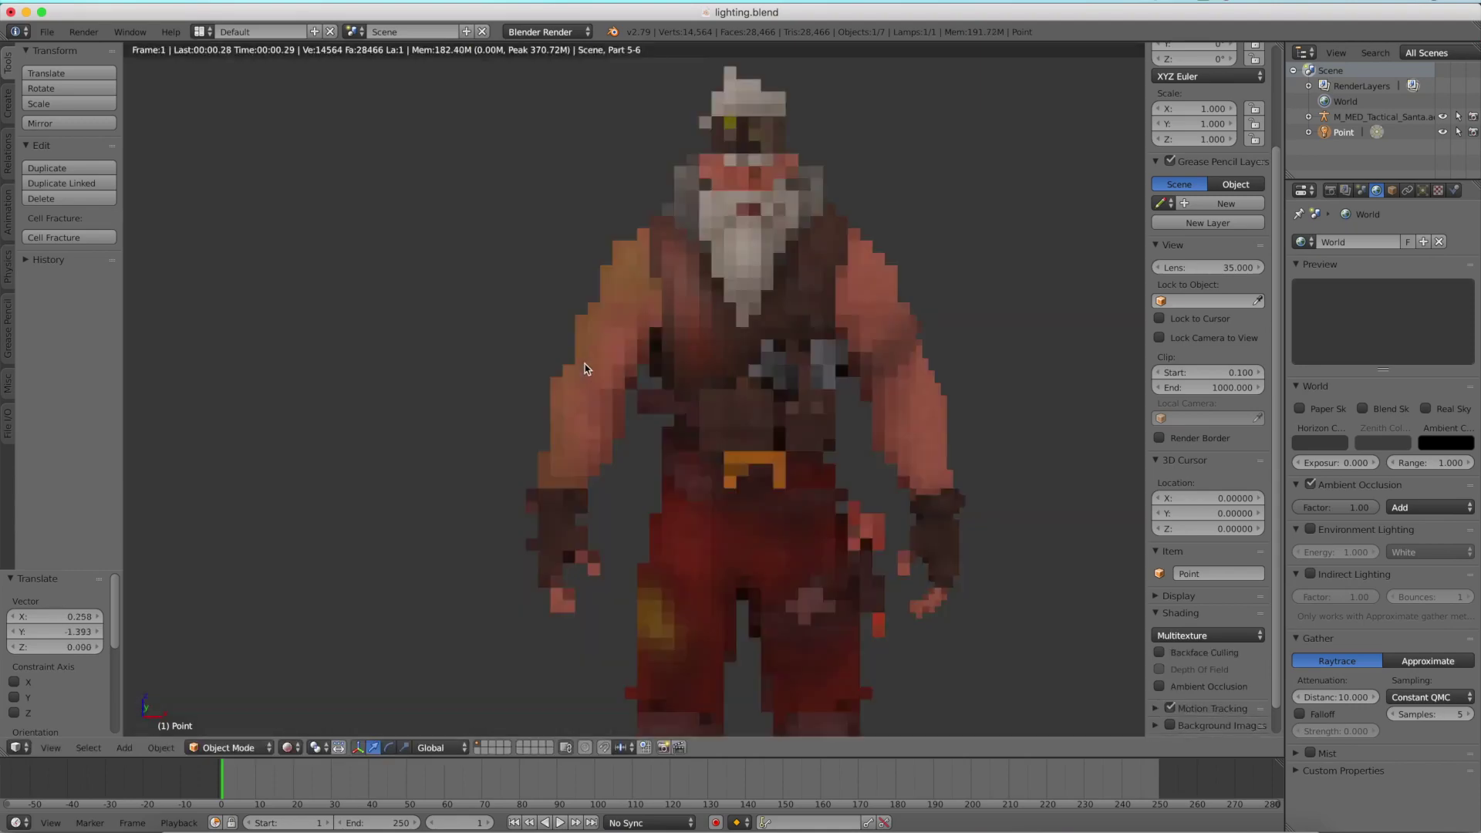
pyautogui.scroll(-2, 586, 369)
pyautogui.scroll(4, 586, 370)
pyautogui.scroll(-2, 586, 369)
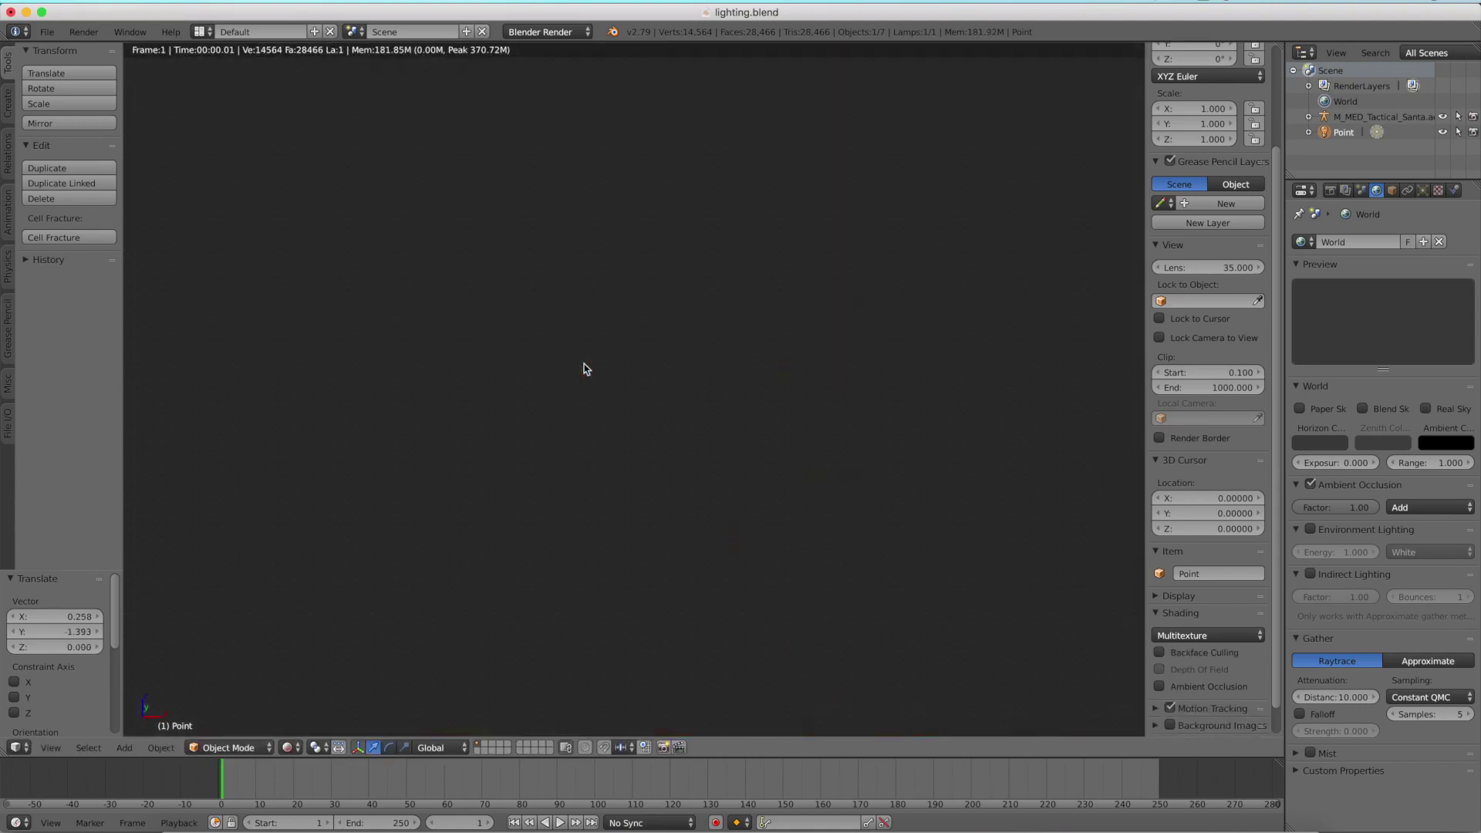
pyautogui.scroll(6, 408, 276)
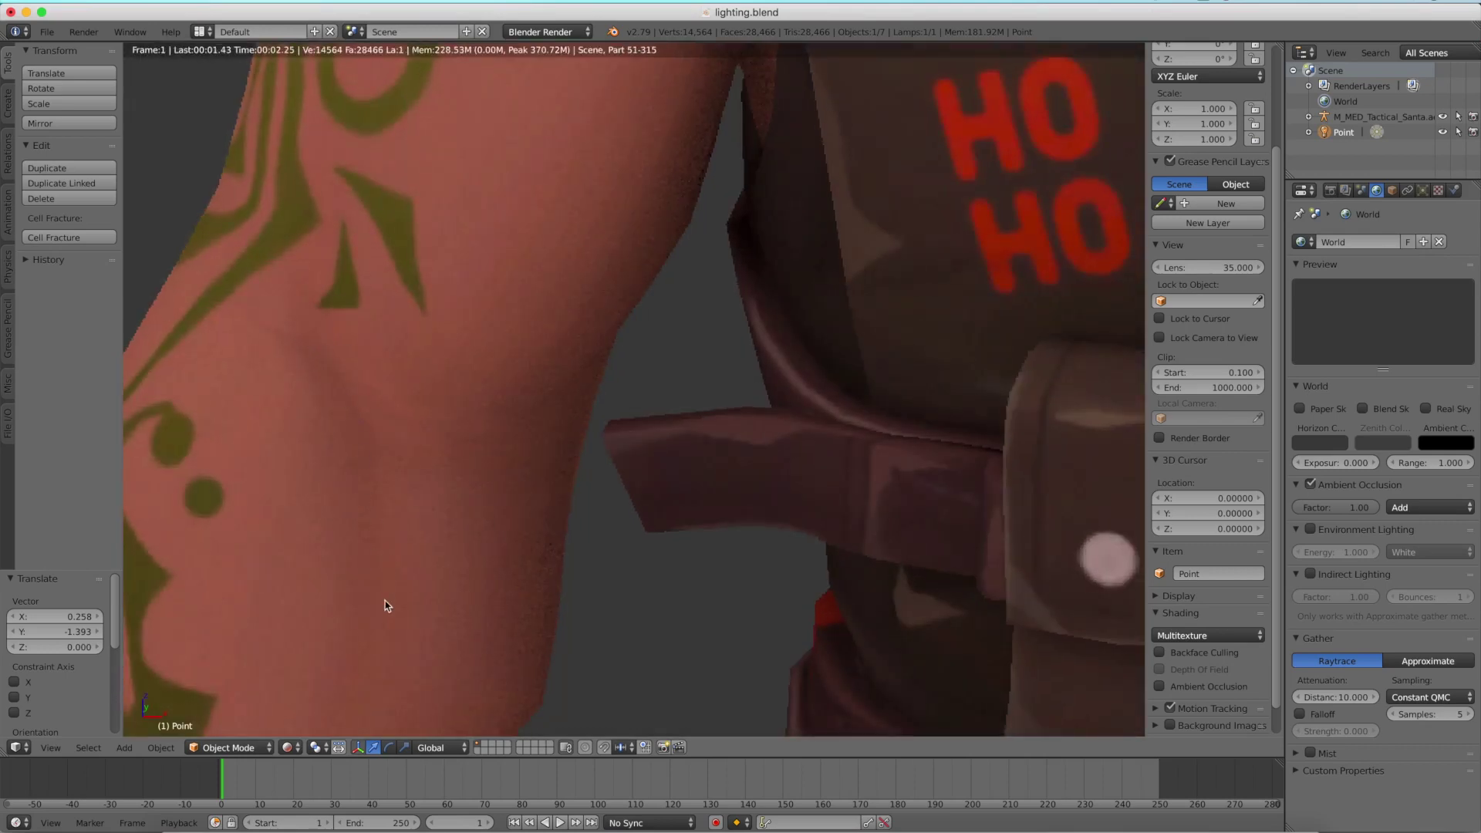
pyautogui.hotkey('shift', 'z')
pyautogui.scroll(-10, 320, 378)
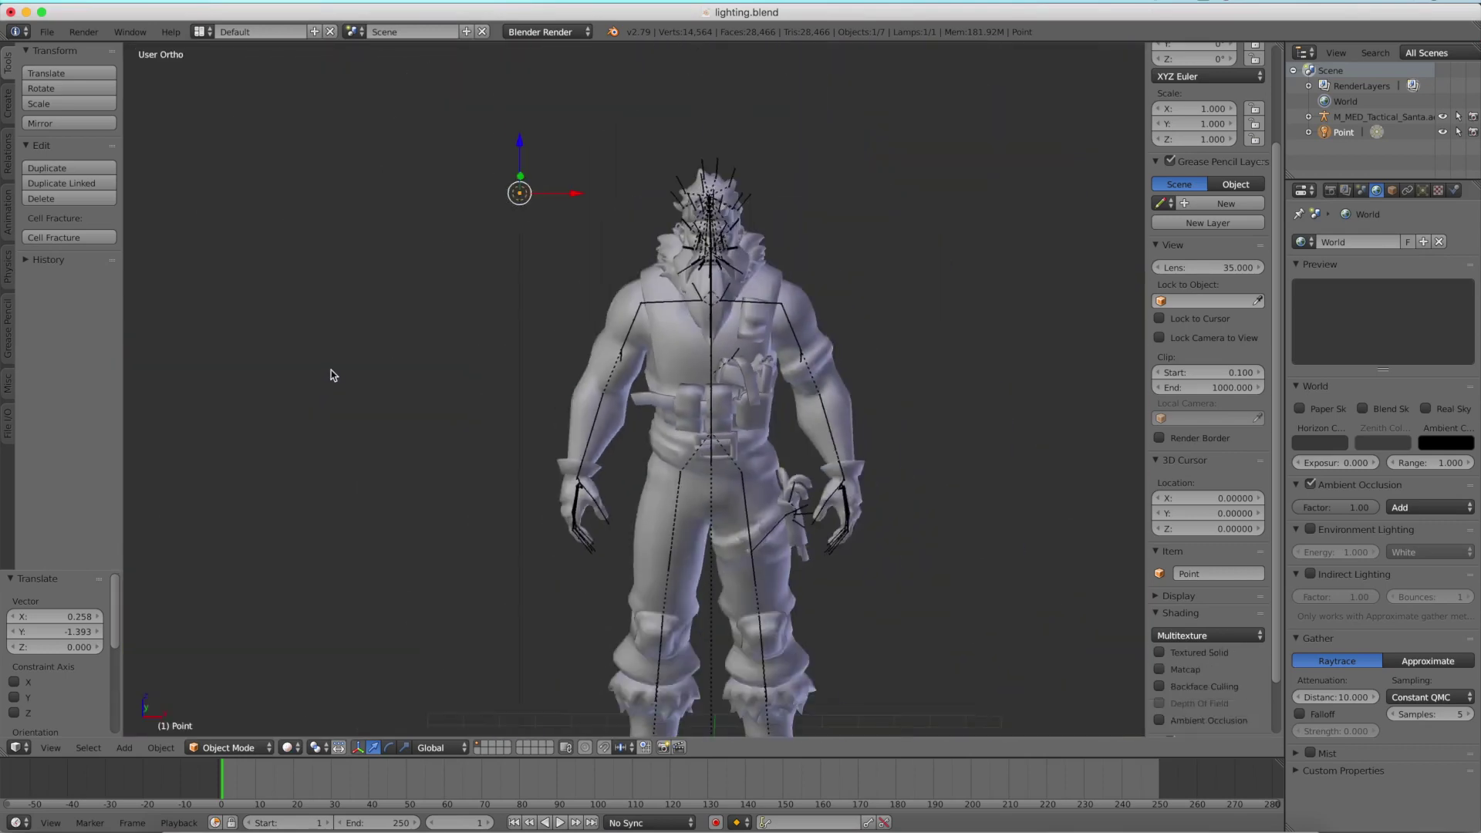
# Select the Santa mesh and check the sampling, mapping and Normal influence settings of its normal map, Texture.008.
pyautogui.scroll(6, 559, 364)
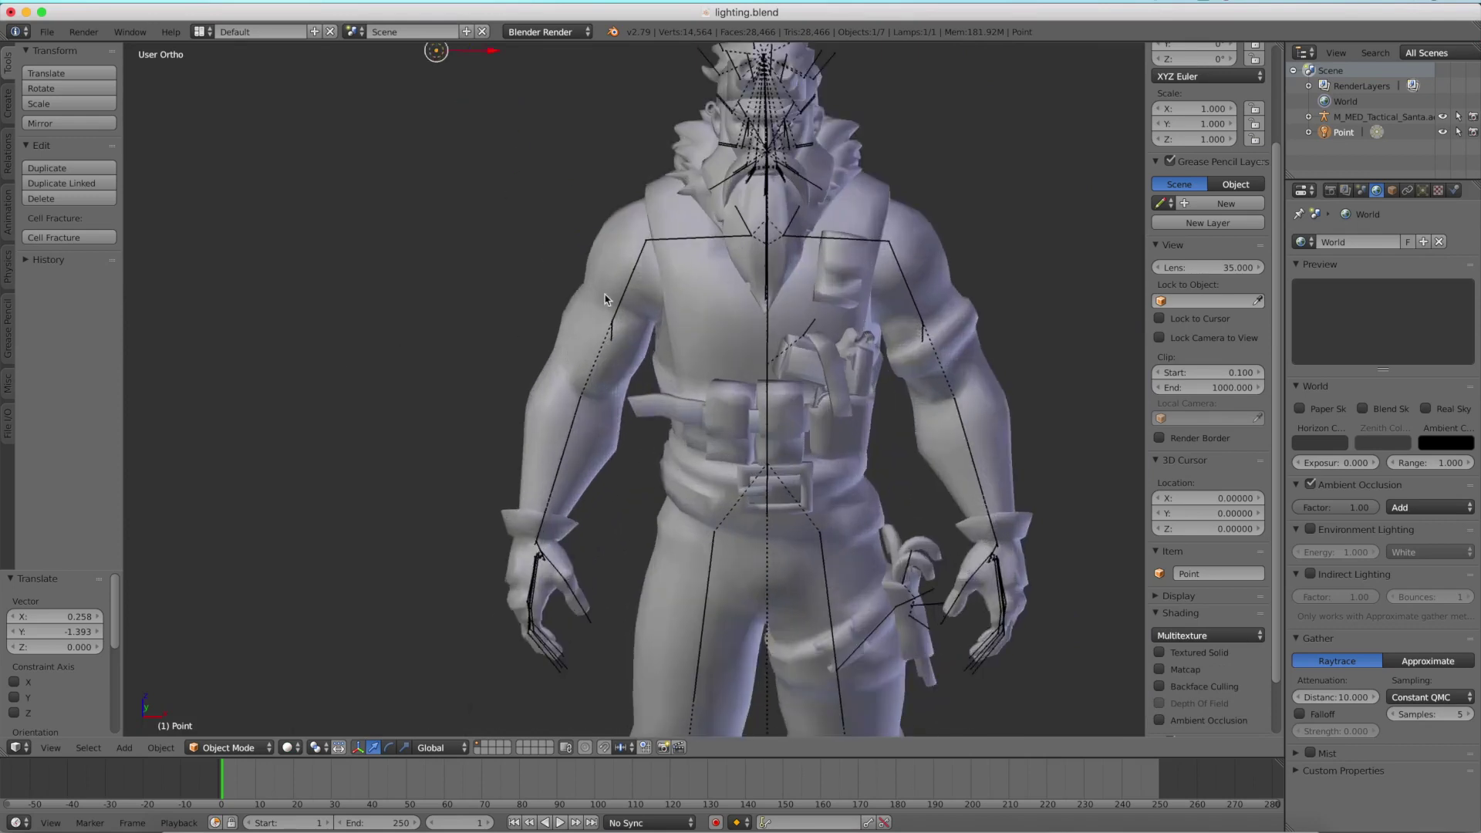
pyautogui.rightClick(558, 364)
pyautogui.click(1469, 190)
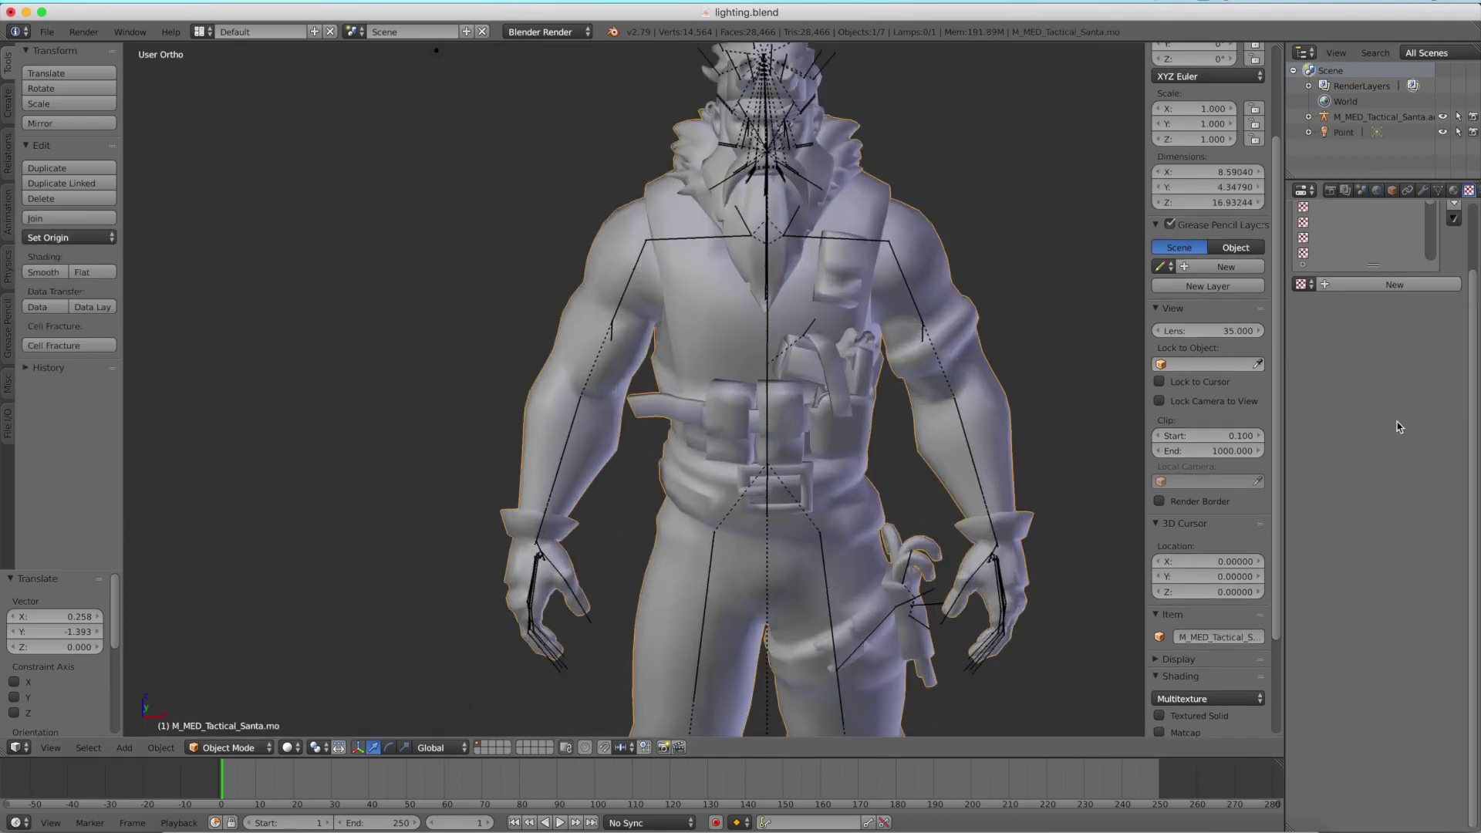
pyautogui.scroll(3, 1401, 408)
pyautogui.click(1453, 192)
pyautogui.click(1468, 192)
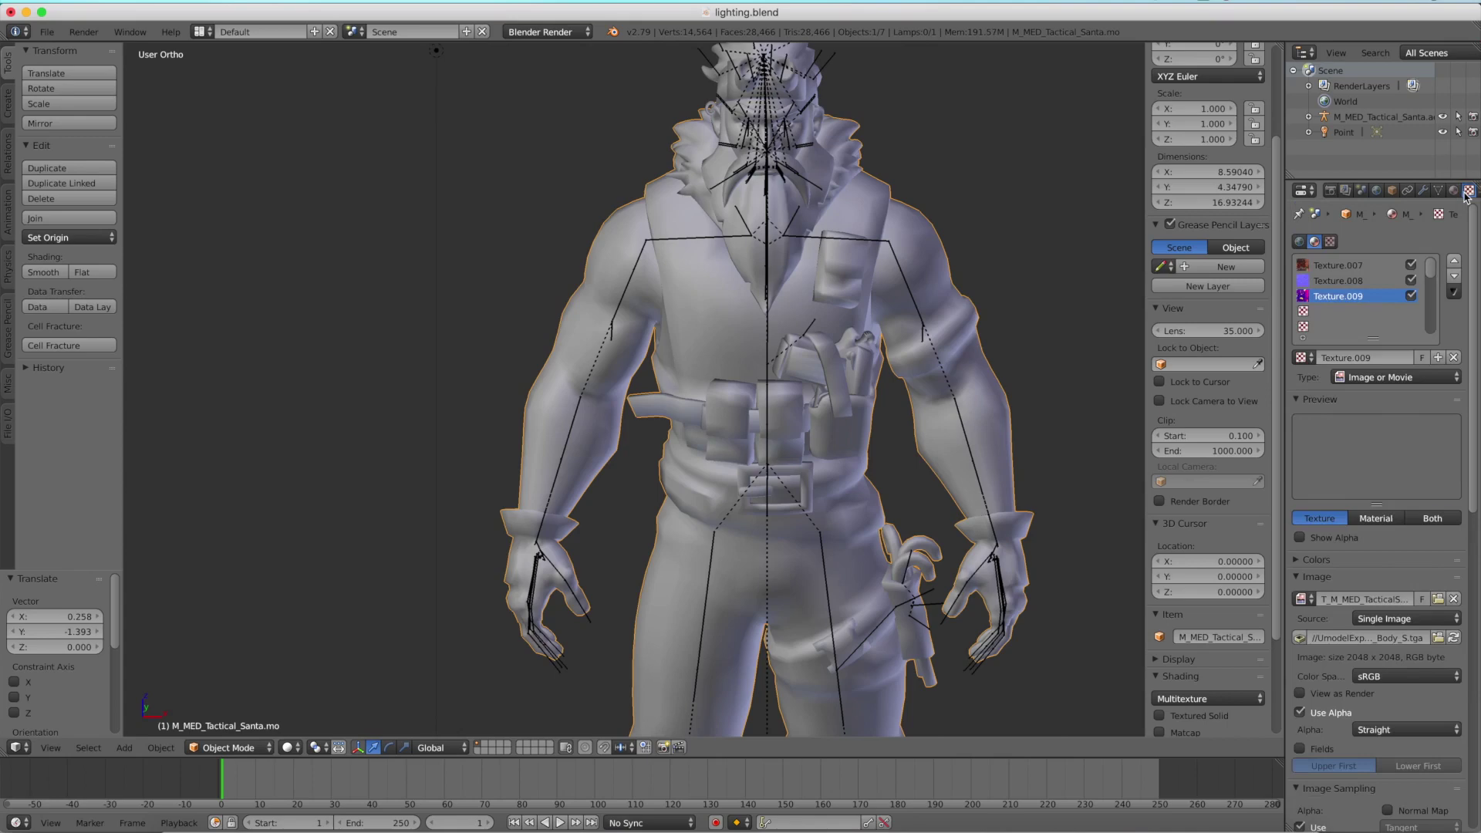
pyautogui.scroll(-6, 1387, 530)
pyautogui.scroll(6, 1382, 522)
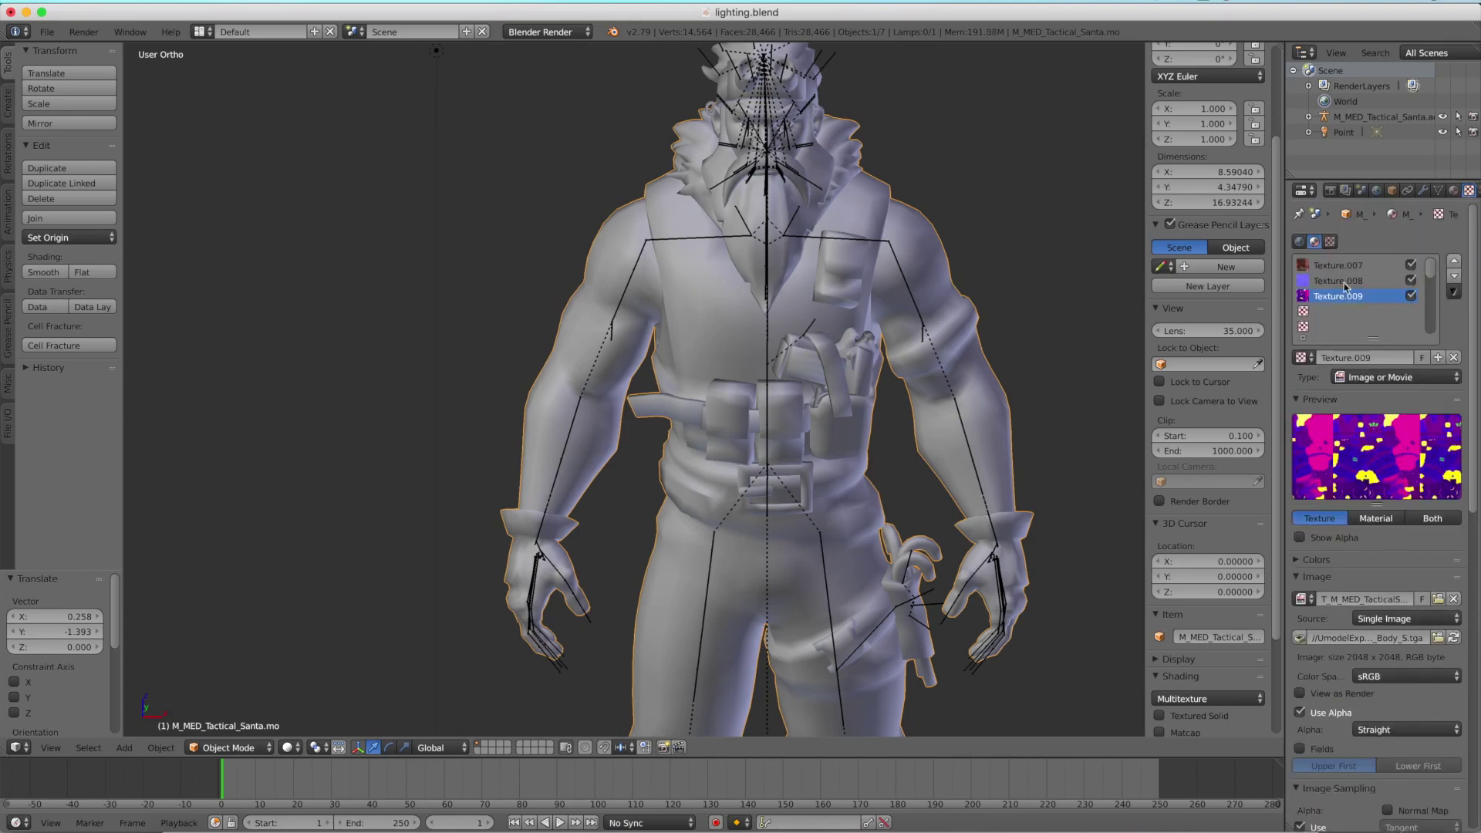
pyautogui.scroll(-15, 1344, 286)
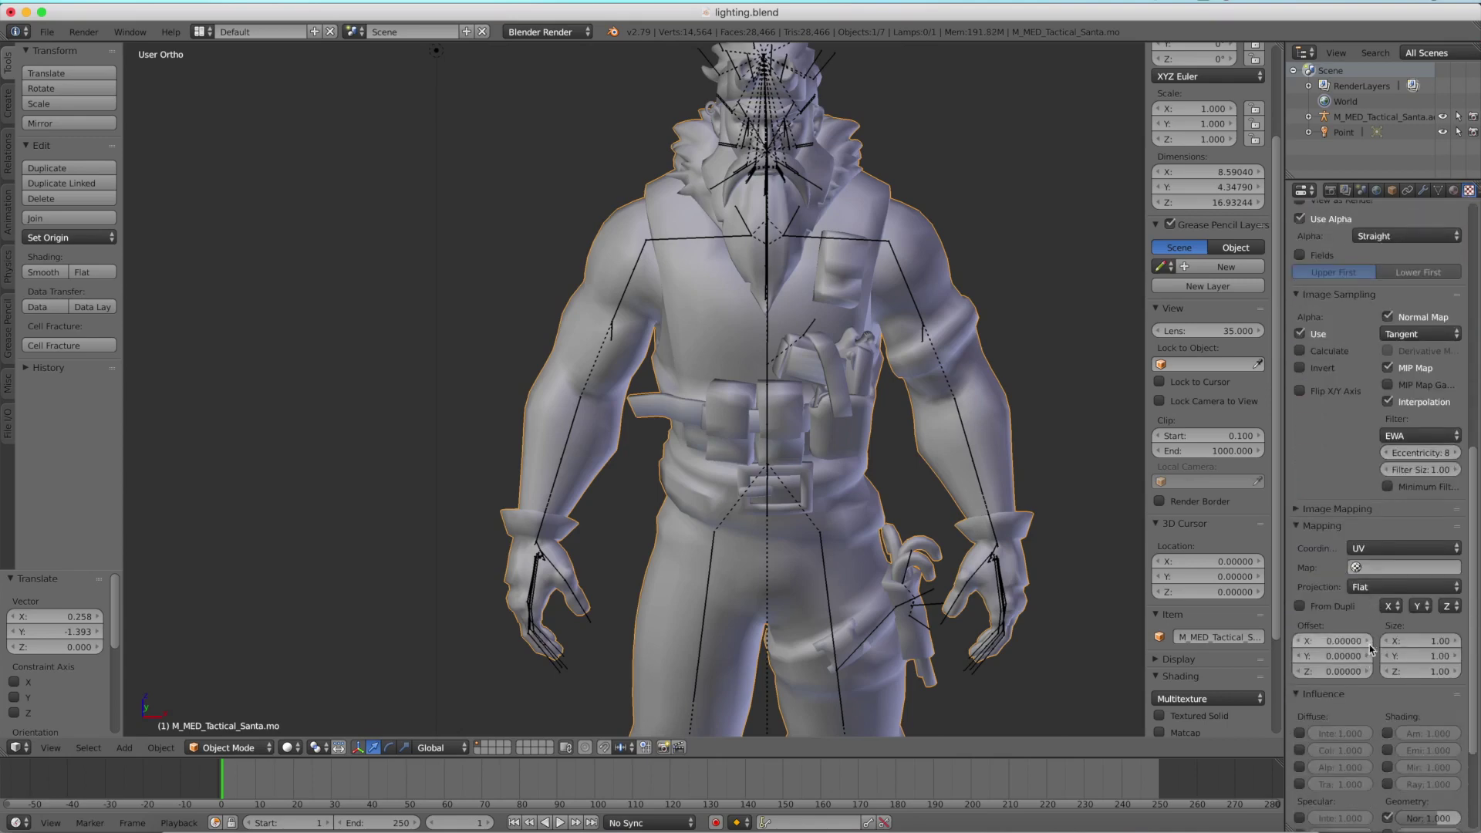
pyautogui.scroll(-3, 1370, 649)
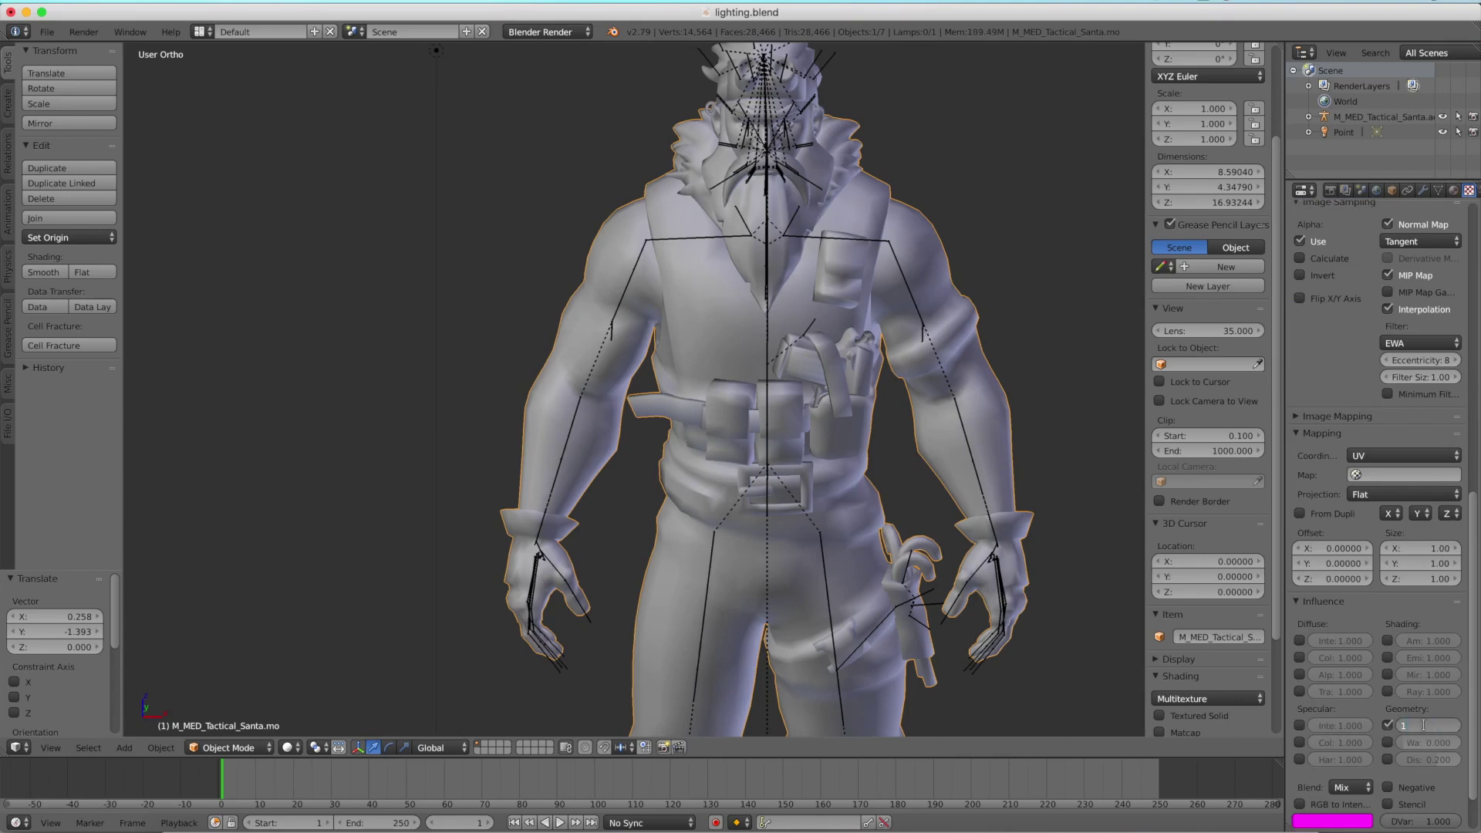
# Select the Point lamp in the side view and set its energy to 5.
pyautogui.scroll(5, 430, 426)
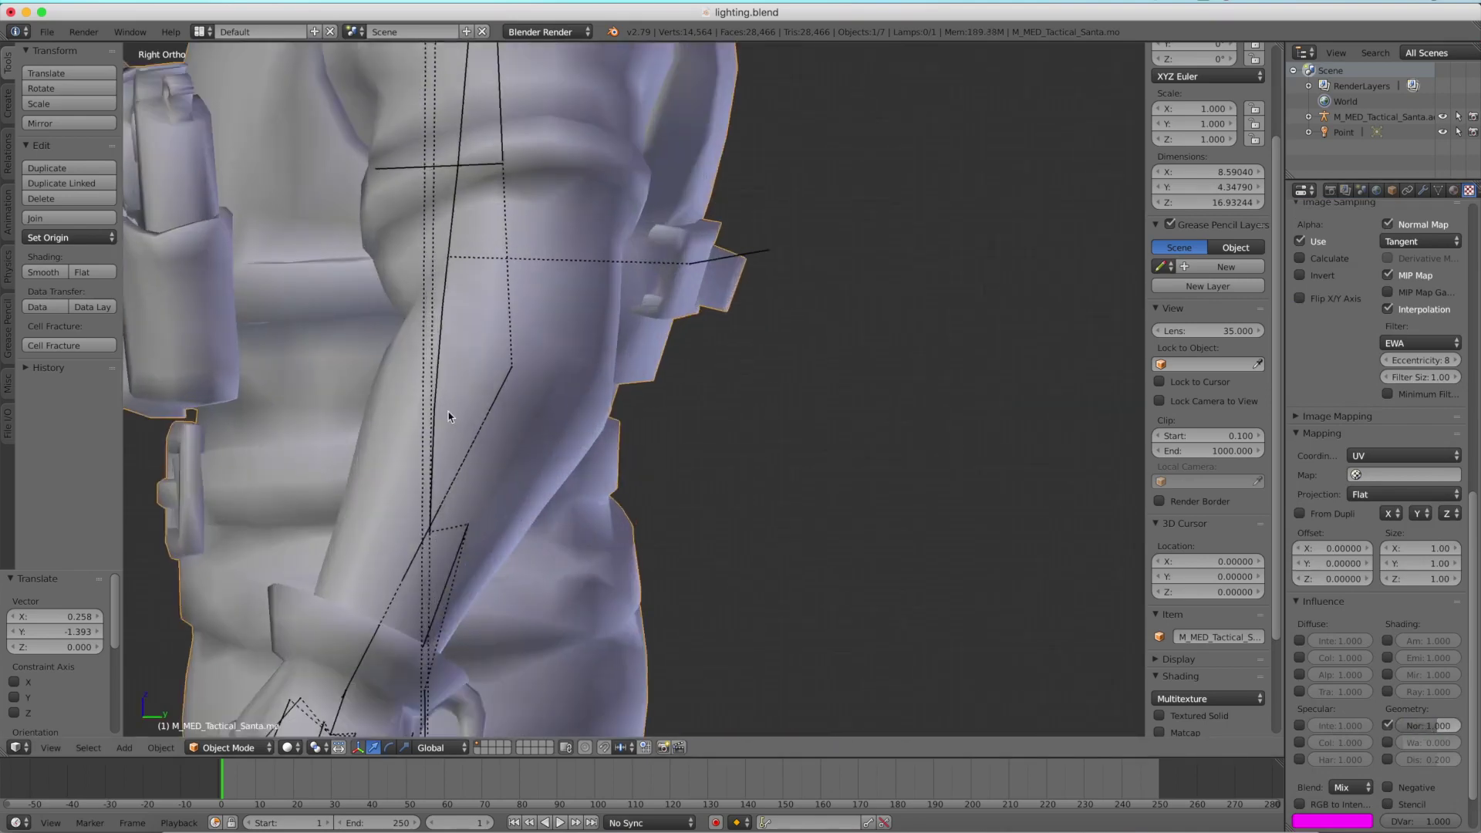
pyautogui.scroll(-11, 503, 406)
pyautogui.rightClick(484, 217)
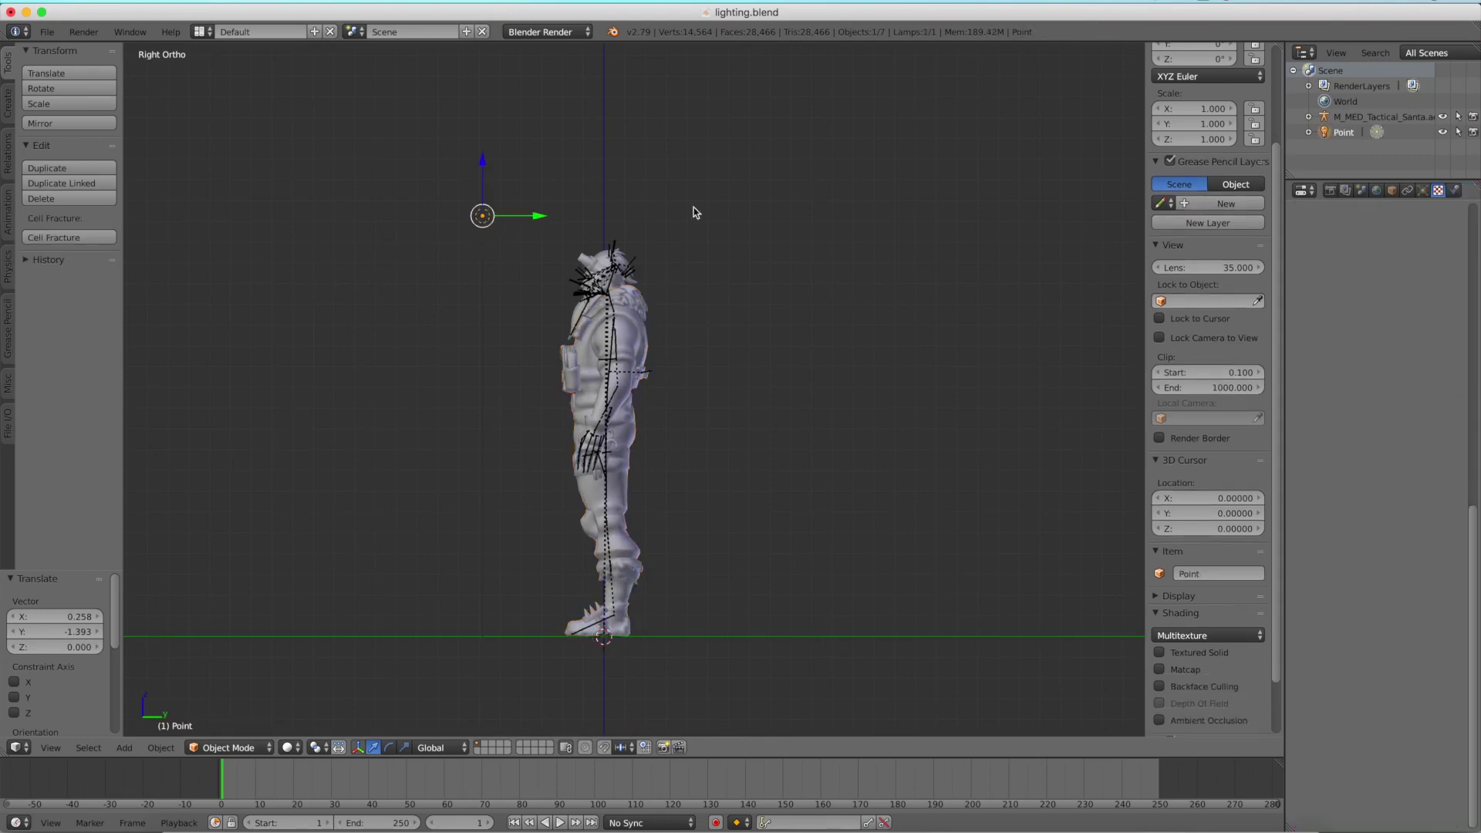
pyautogui.click(1424, 191)
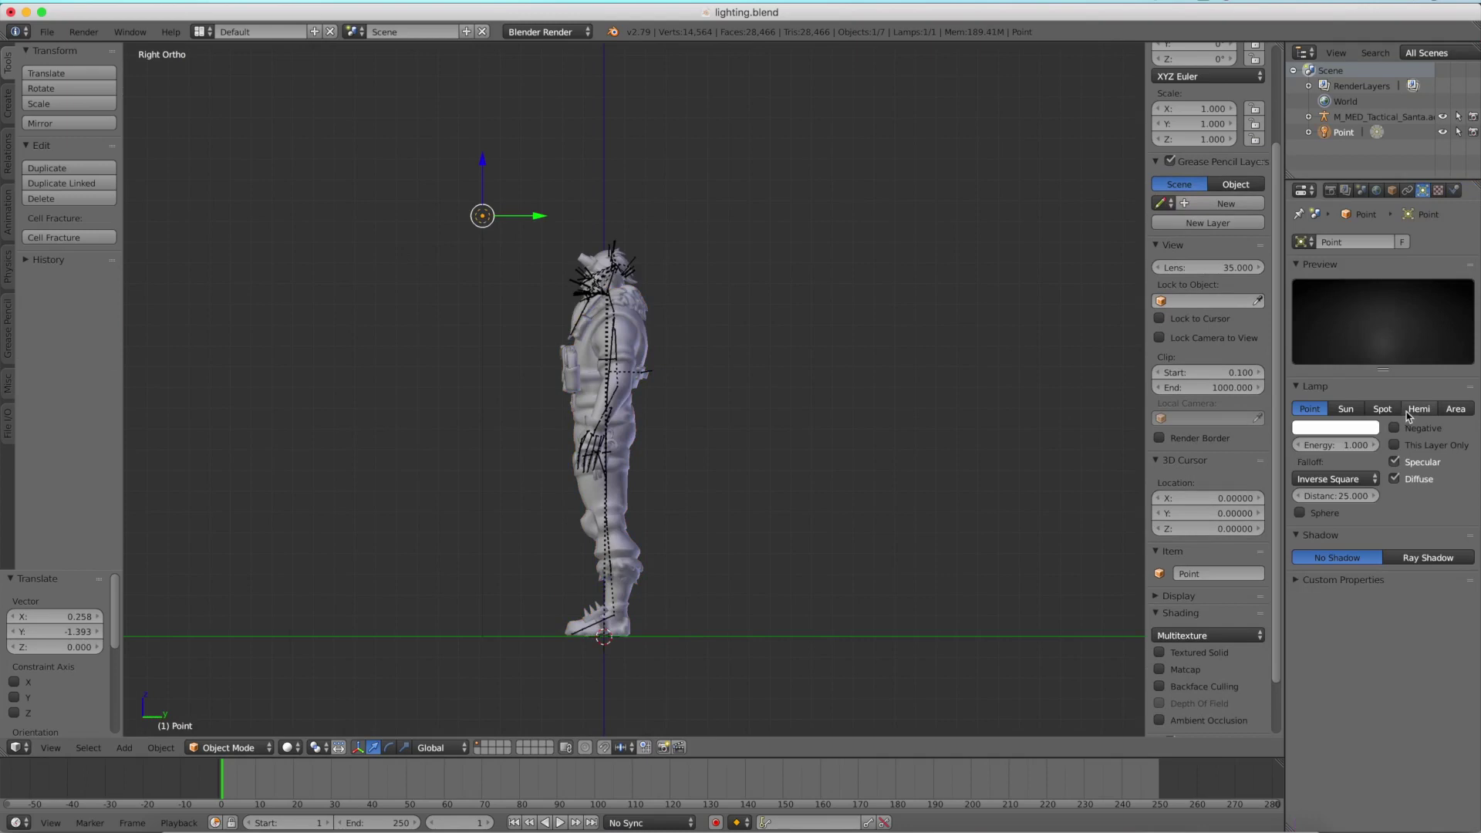
pyautogui.press('Return')
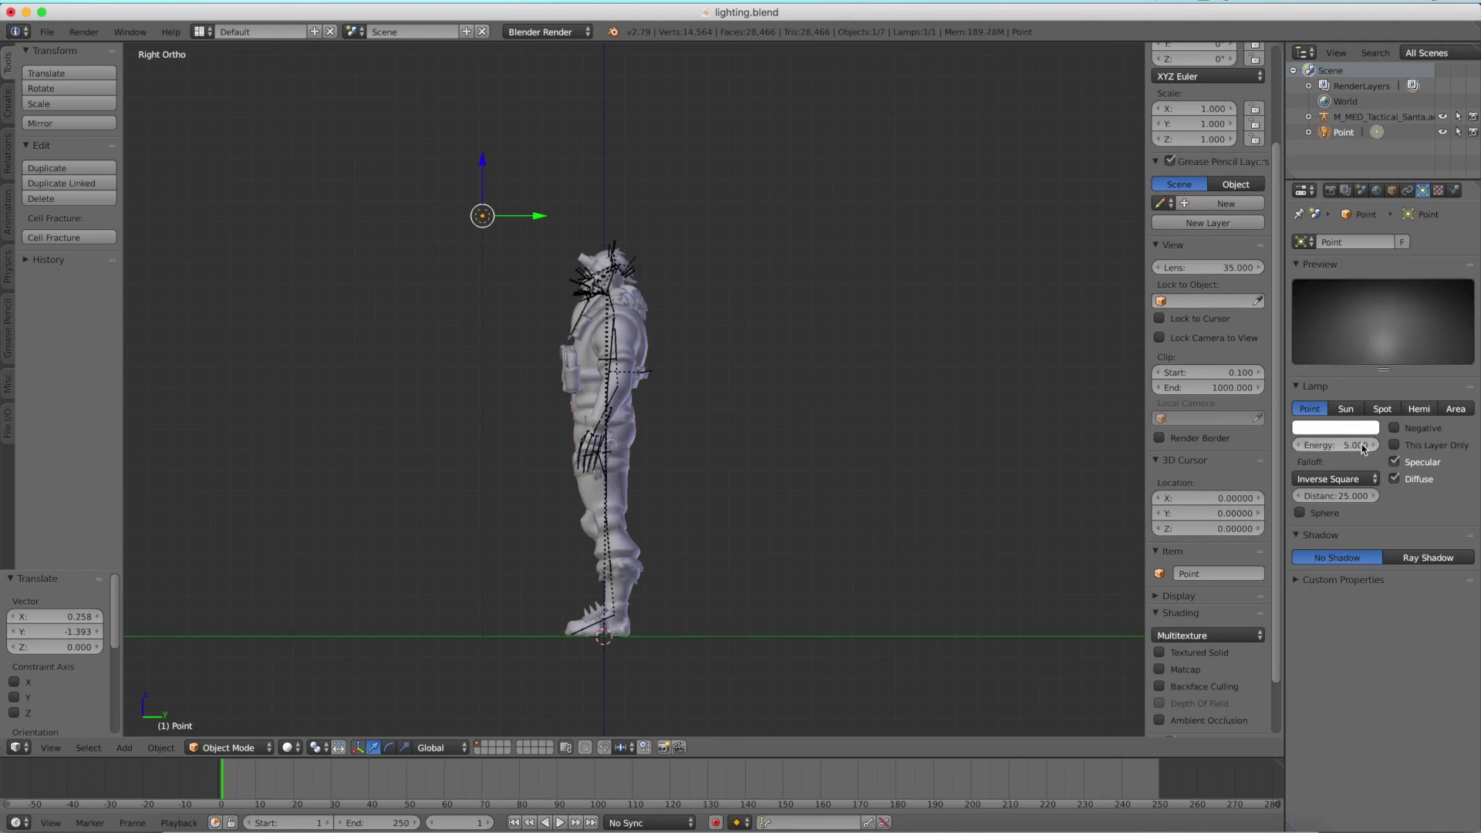
# Preview the character lit by the stronger Point lamp from the front in rendered shading.
pyautogui.moveTo(266, 486); pyautogui.dragTo(289, 482, button='middle')
pyautogui.press('KP_1')
pyautogui.hotkey('shift', 'z')
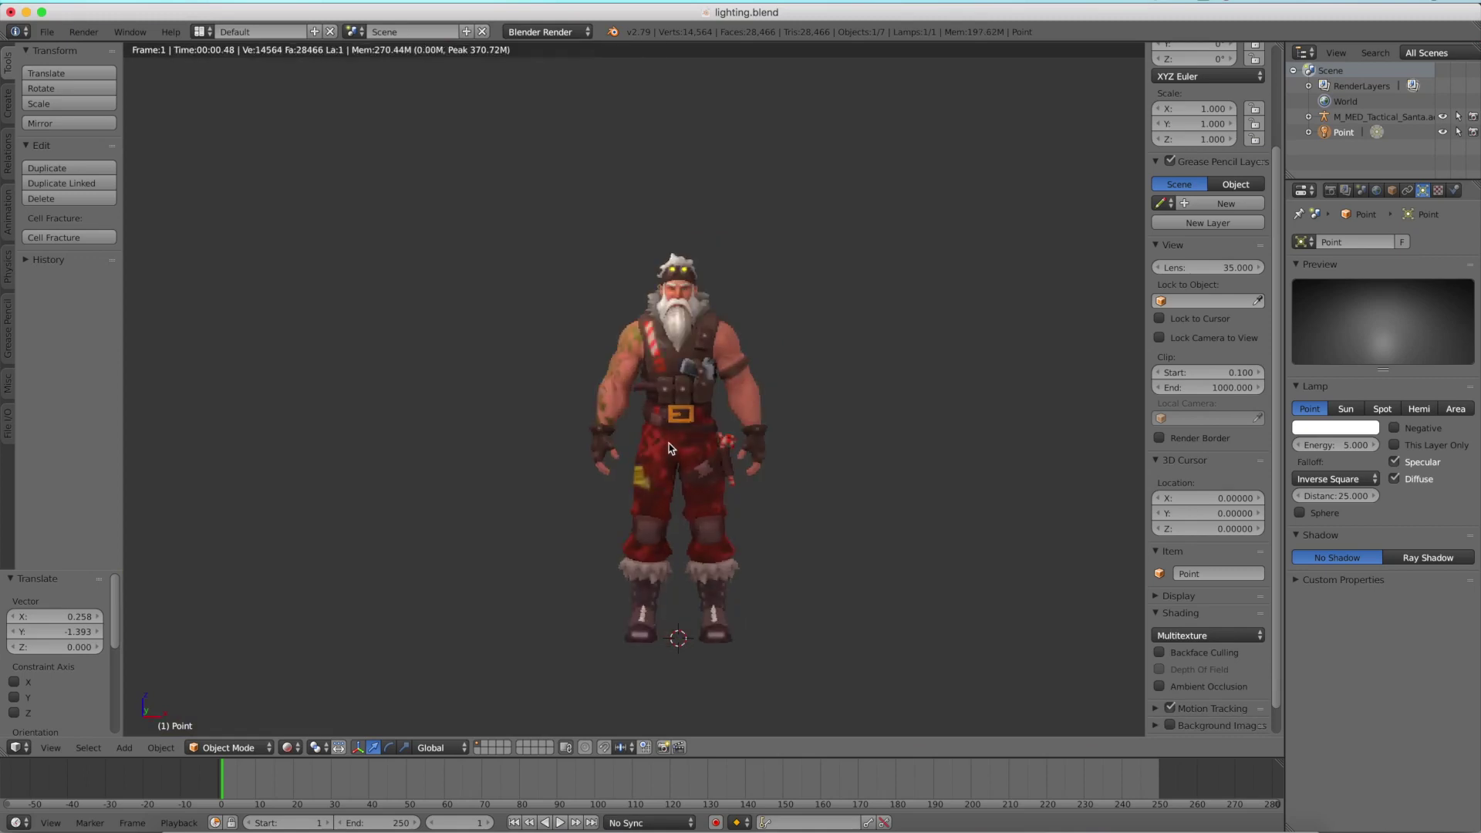
pyautogui.scroll(-2, 668, 447)
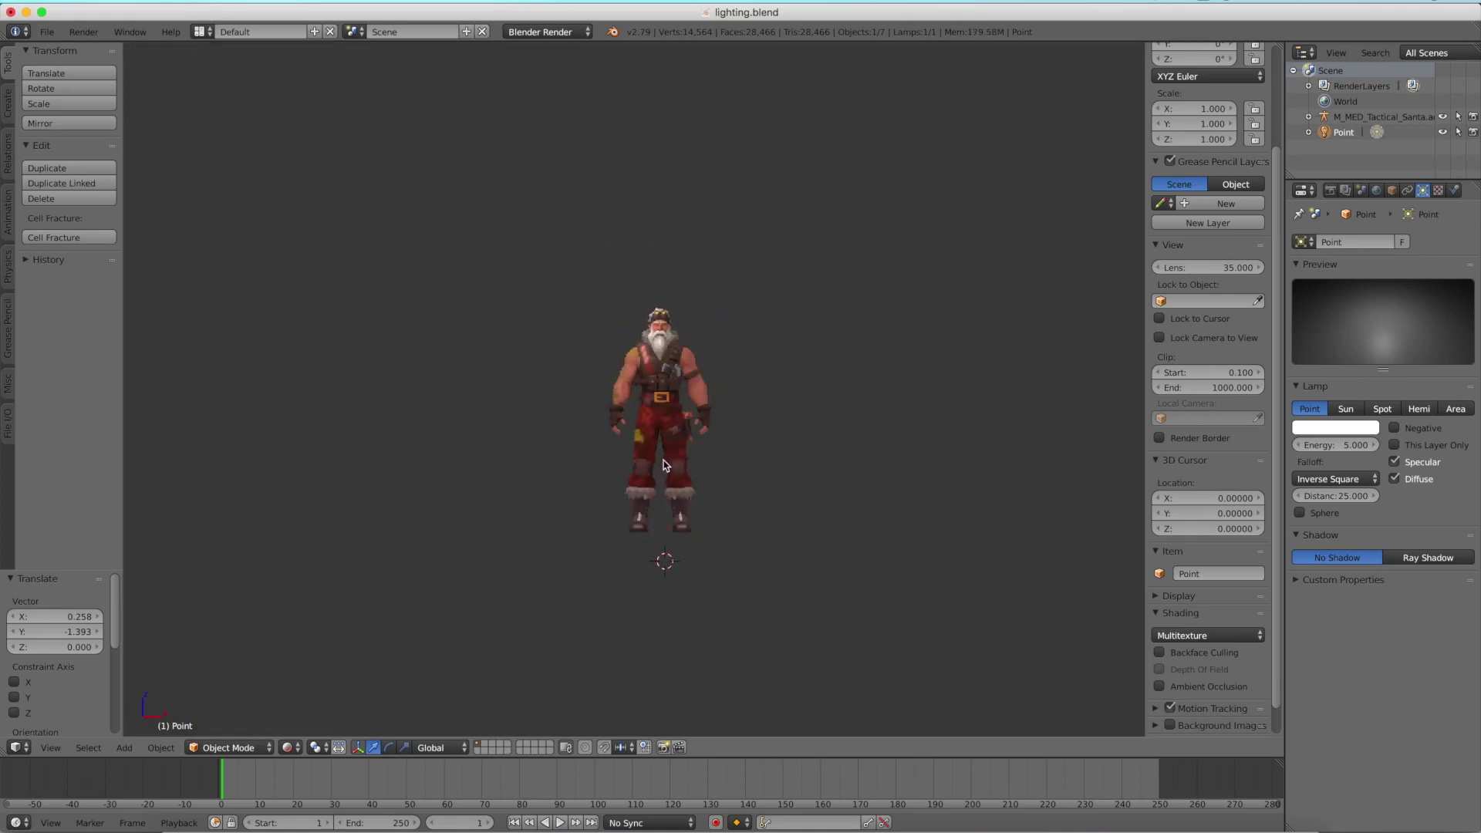
# Examine the Point-lit character closer from the front in rendered shading, and return to solid shading.
pyautogui.scroll(5, 670, 447)
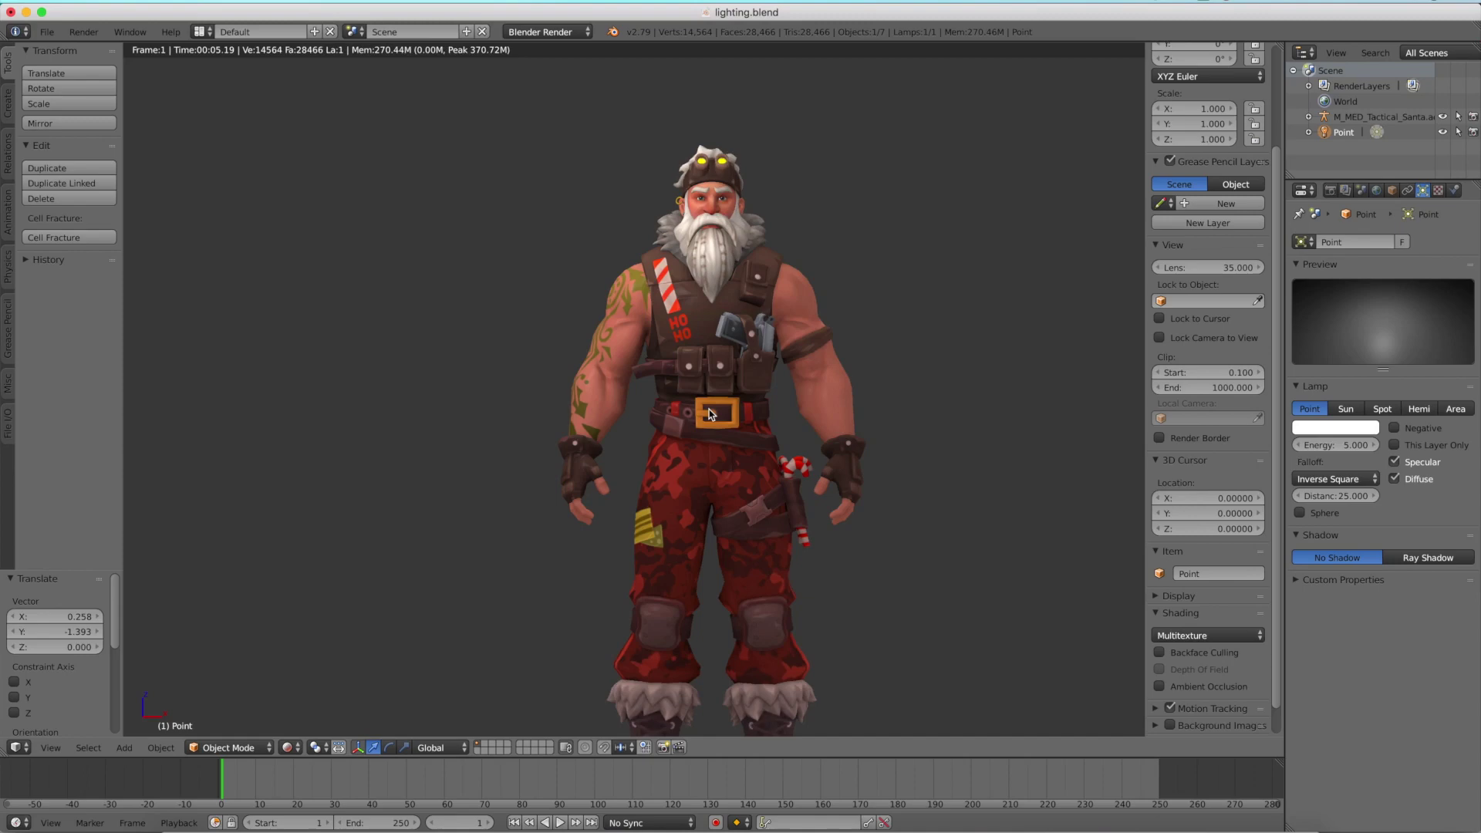
pyautogui.press('r')
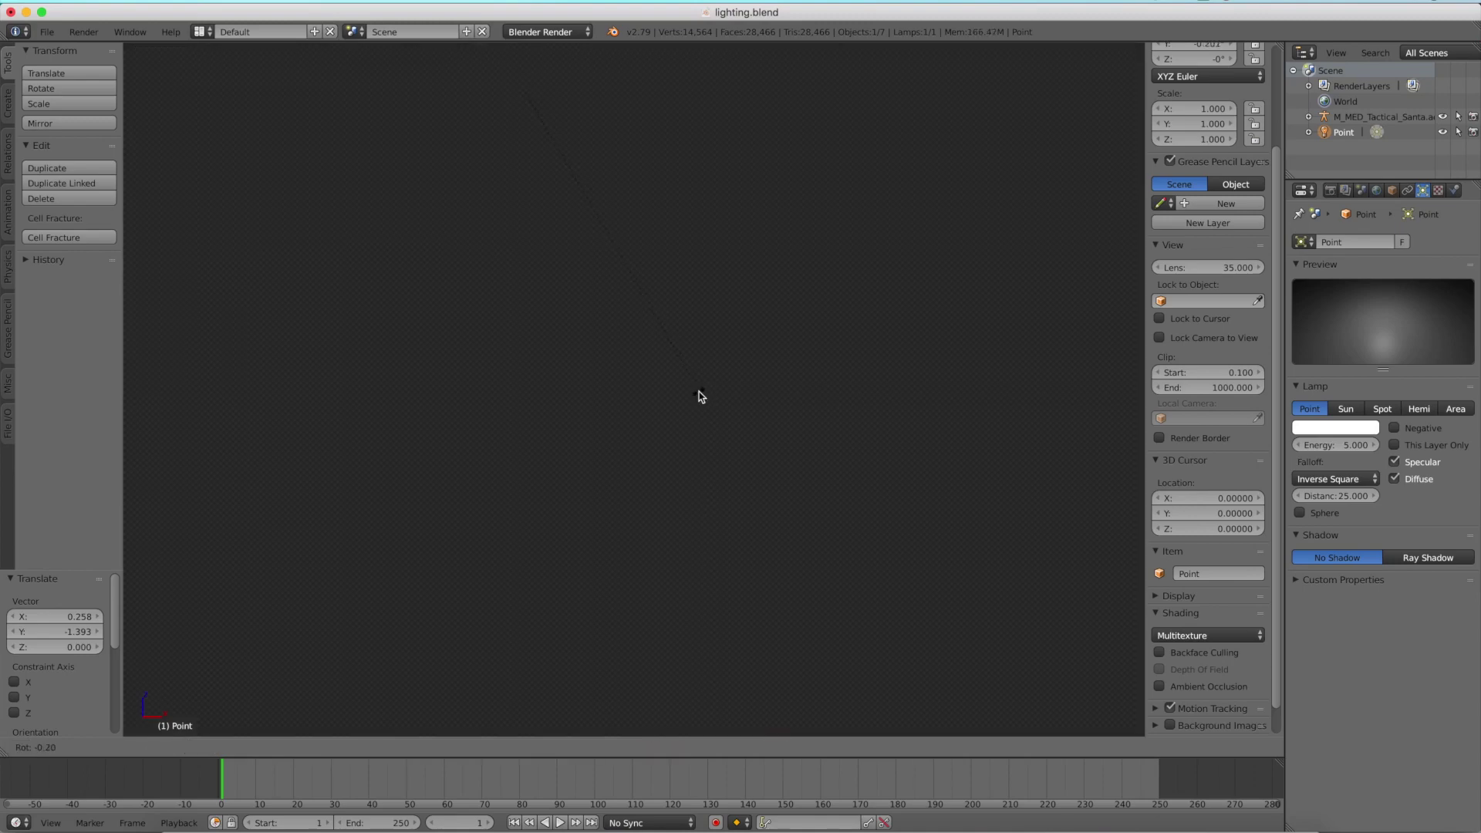
pyautogui.press('Escape')
pyautogui.hotkey('shift', 'z')
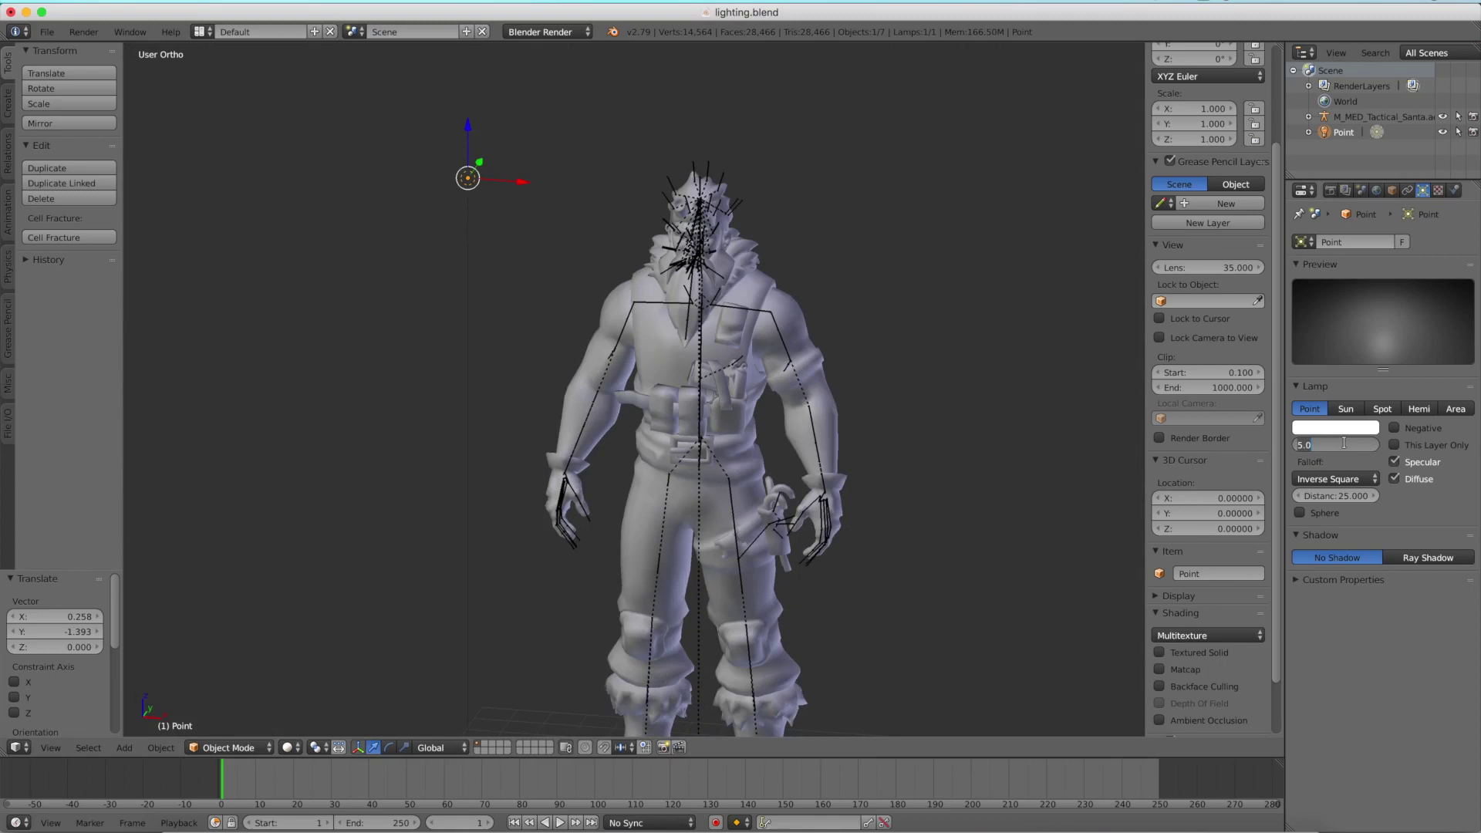
# Try an energy of 20 on the Point lamp in a rendered preview, and undo the change.
pyautogui.write('20')
pyautogui.press('Return')
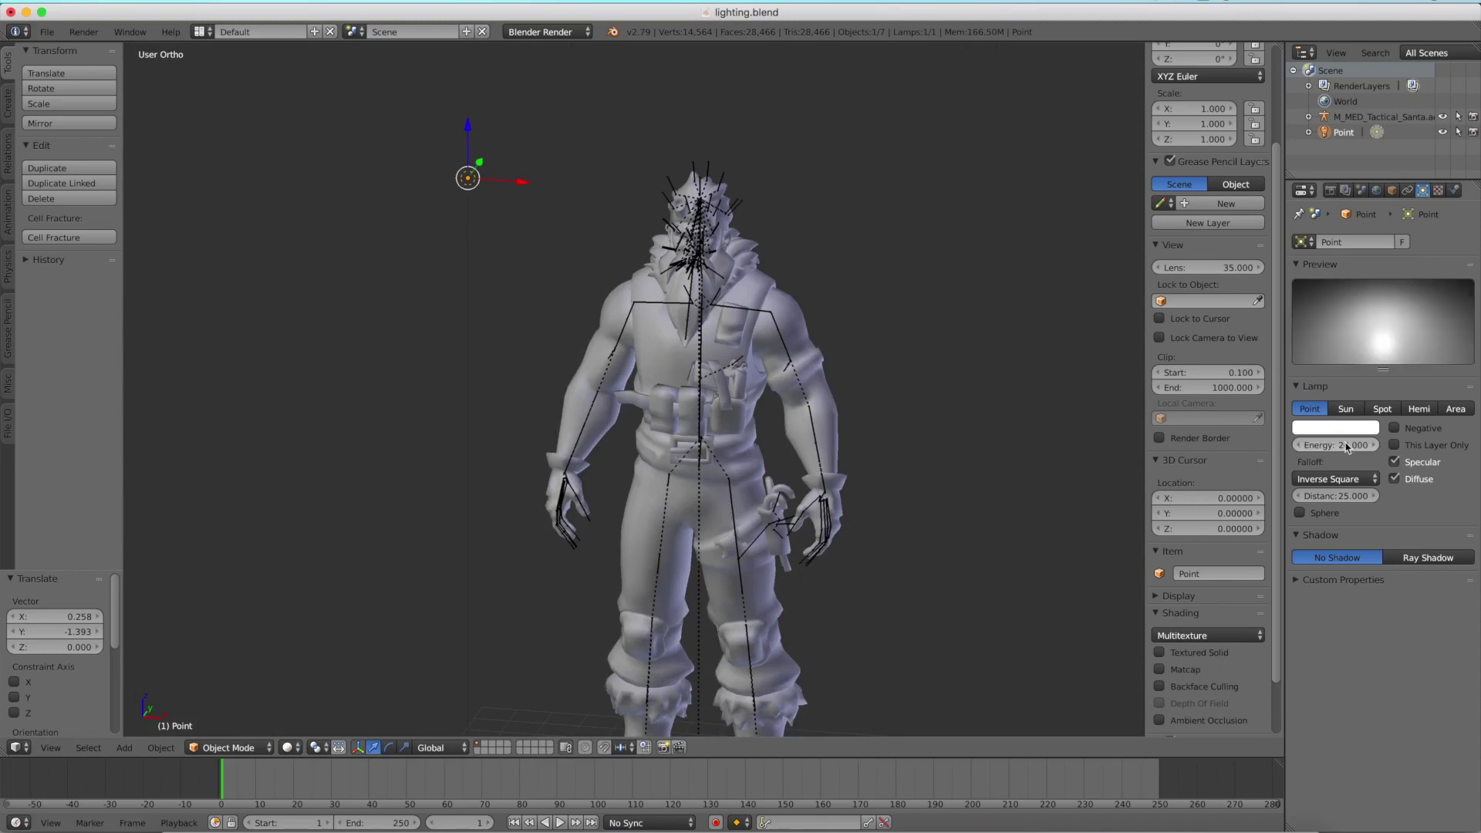
pyautogui.hotkey('shift', 'z')
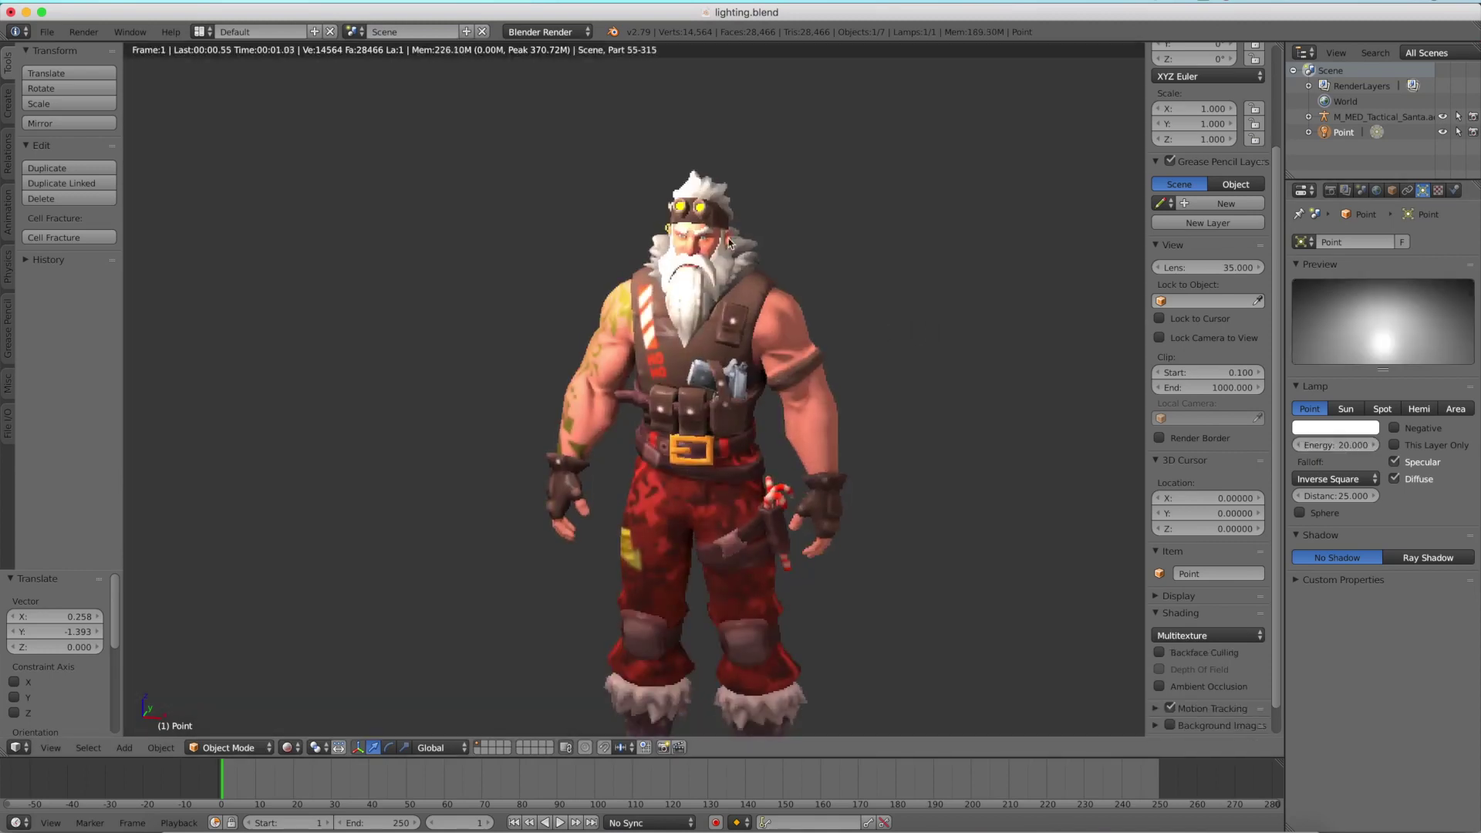
pyautogui.hotkey('shift', 'z')
pyautogui.hotkey('ctrl', 'z')
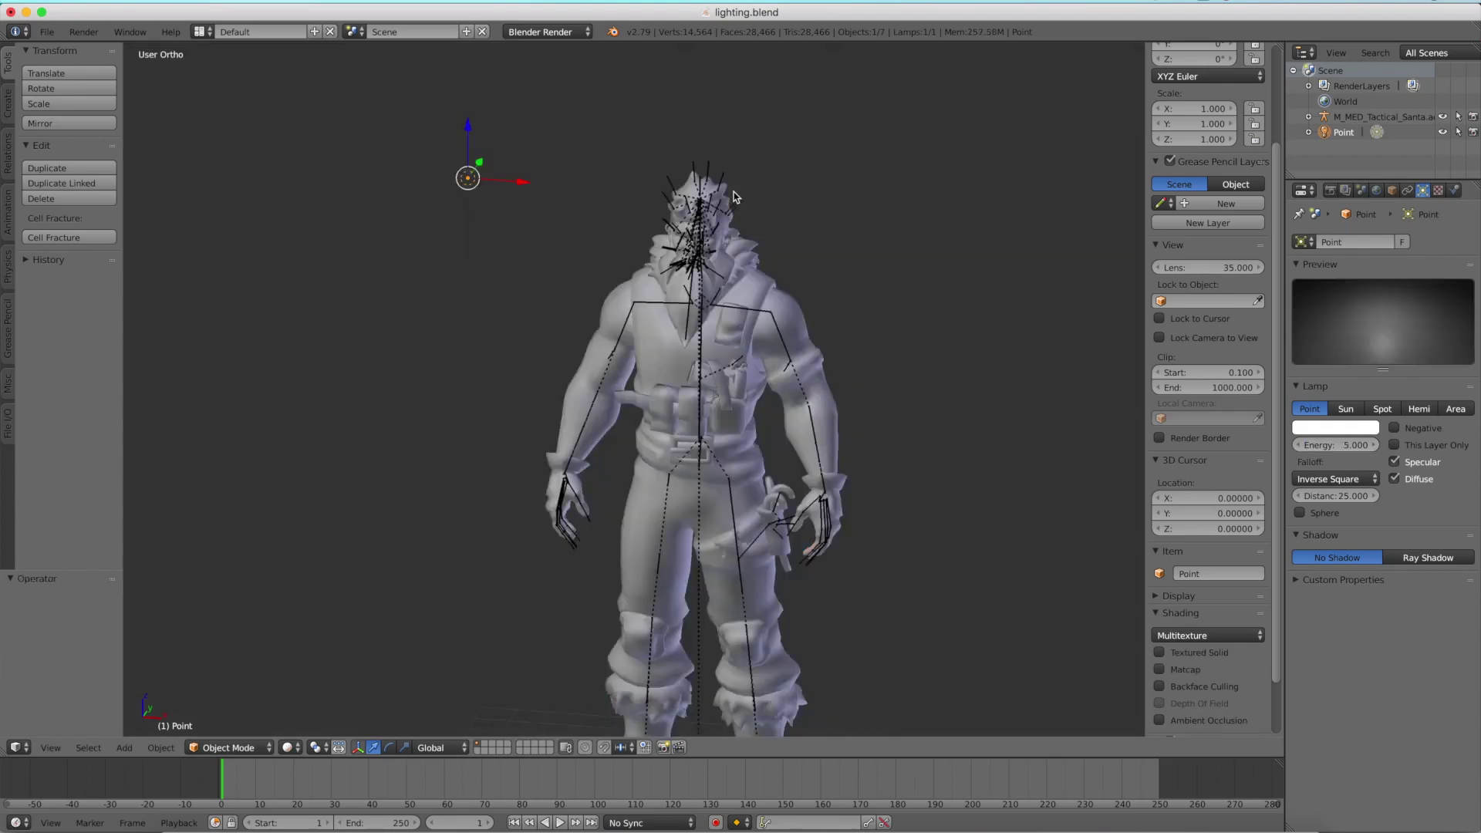
# Examine the Point lamp's light on the character's upper body in rendered shading, and return to solid shading.
pyautogui.scroll(4, 682, 251)
pyautogui.scroll(-6, 694, 247)
pyautogui.scroll(5, 725, 248)
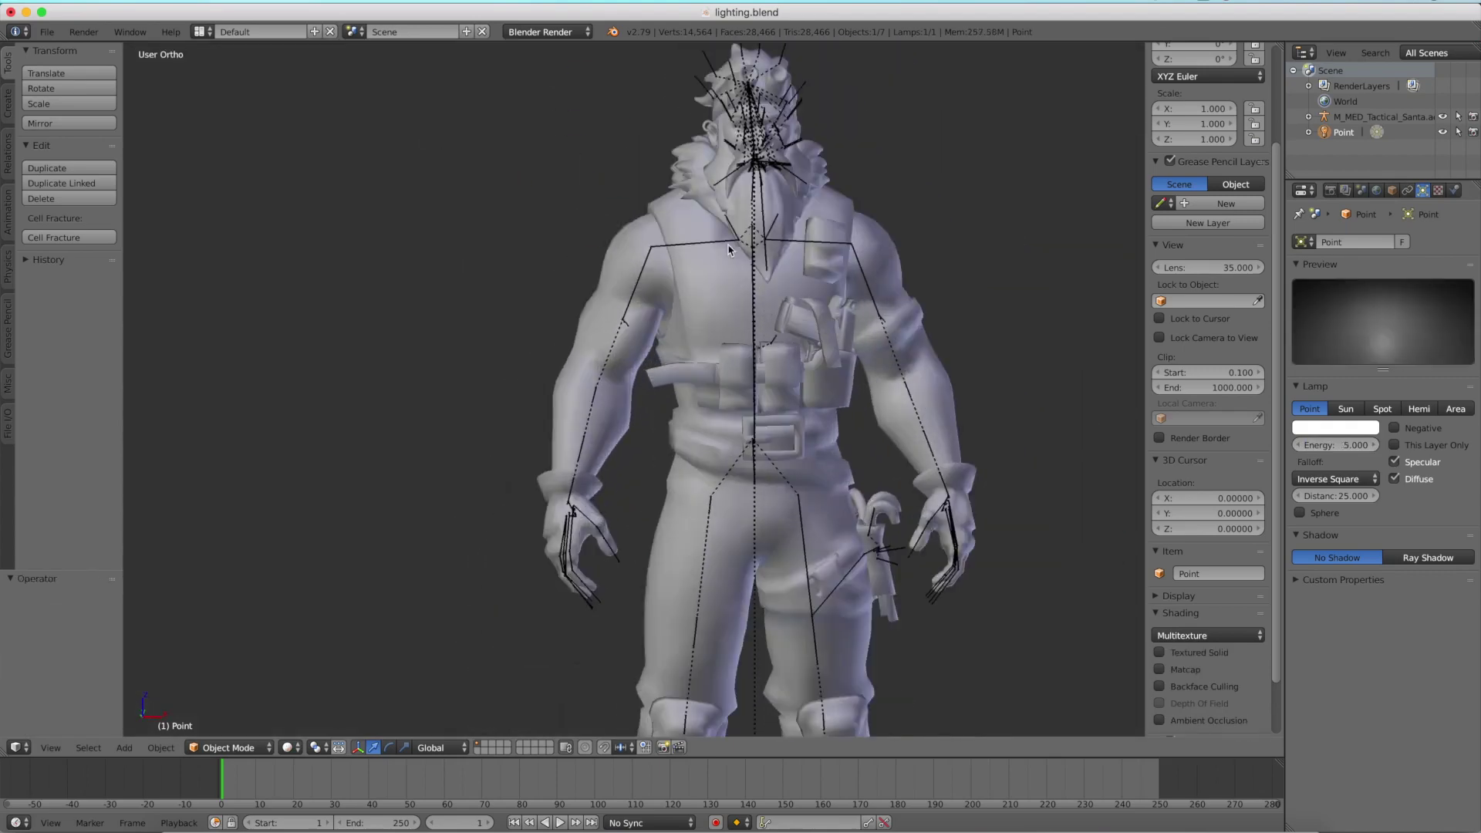
pyautogui.scroll(-5, 835, 315)
pyautogui.hotkey('shift', 'z')
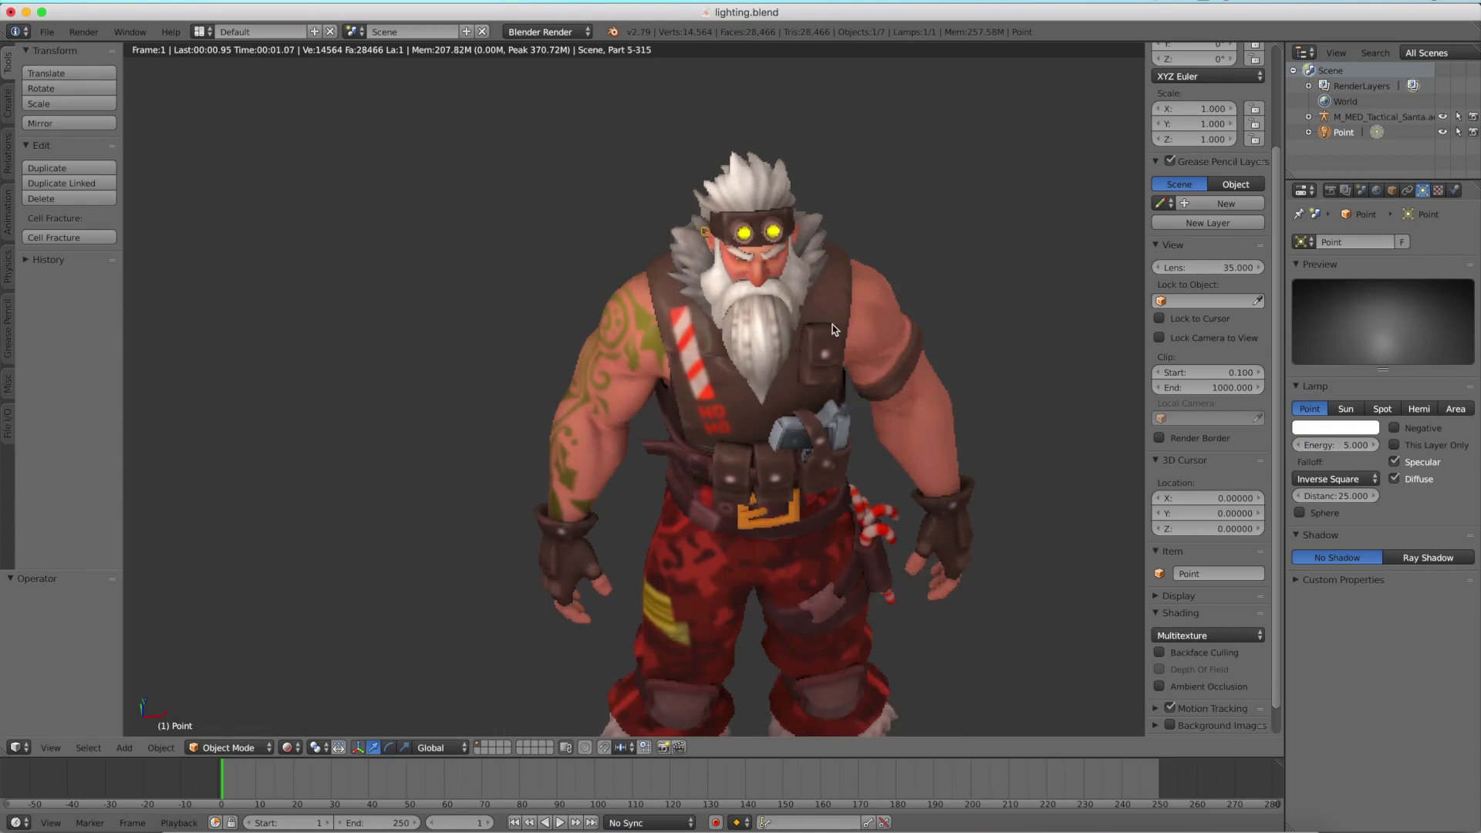
pyautogui.scroll(-2, 818, 319)
pyautogui.hotkey('shift', 'z')
# Delete the Point lamp and add a Spot lamp to the scene.
pyautogui.scroll(4, 860, 405)
pyautogui.scroll(3, 856, 397)
pyautogui.hotkey('shift', 'a')
pyautogui.scroll(-6, 557, 588)
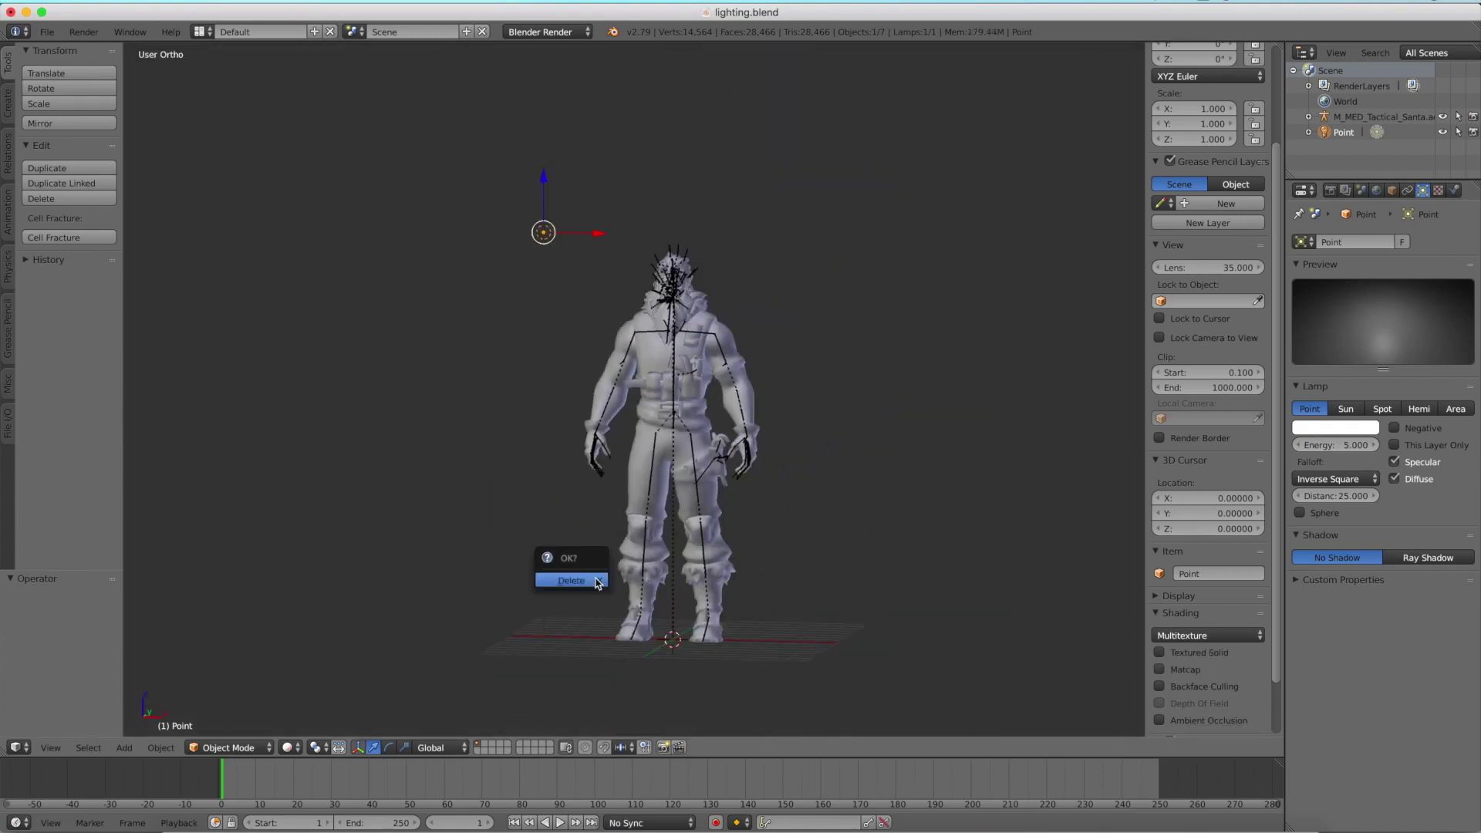
pyautogui.press('x')
pyautogui.click(596, 580)
pyautogui.hotkey('shift', 'a')
pyautogui.moveTo(599, 580)
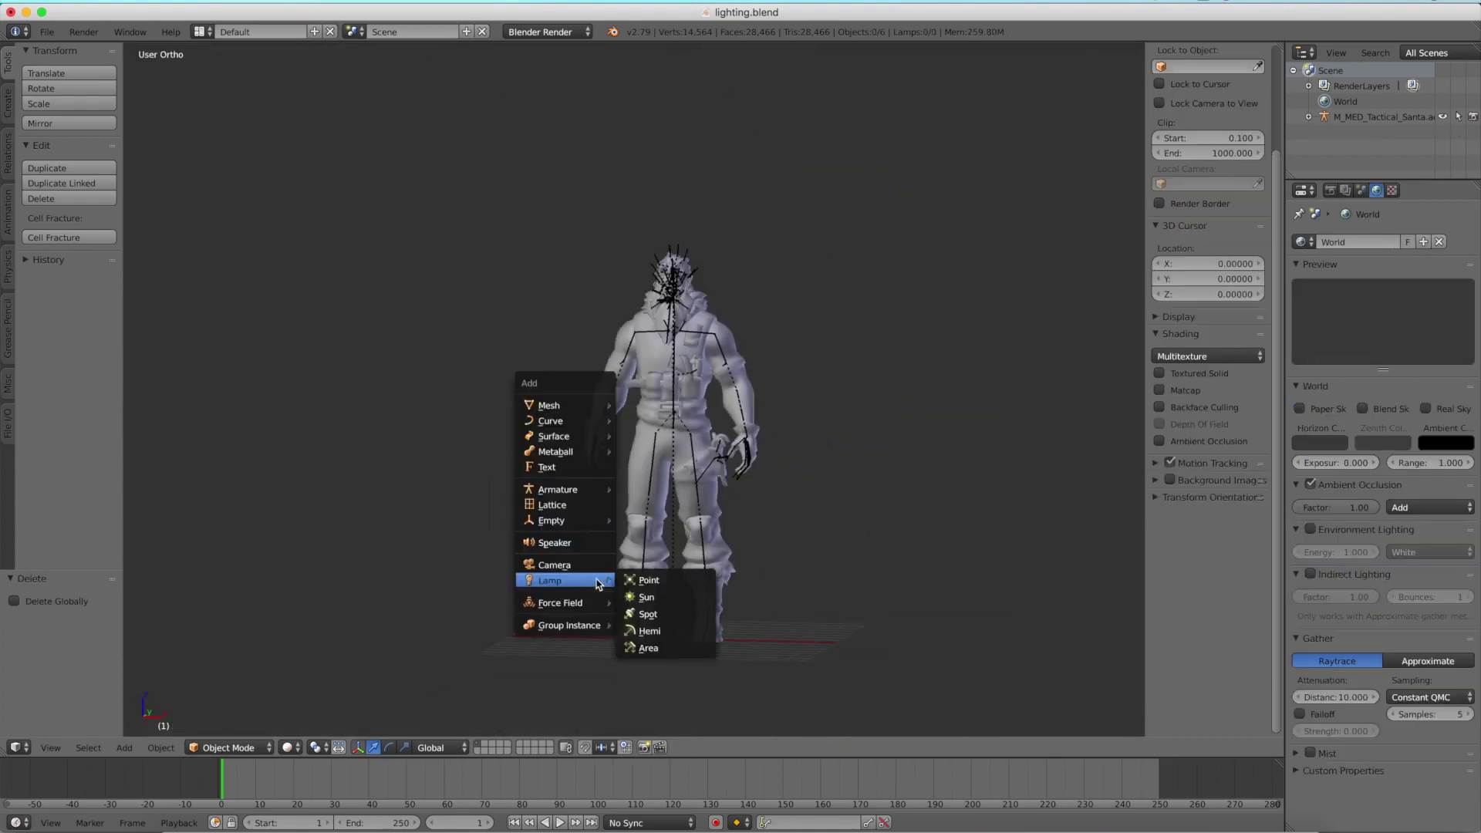
pyautogui.click(662, 614)
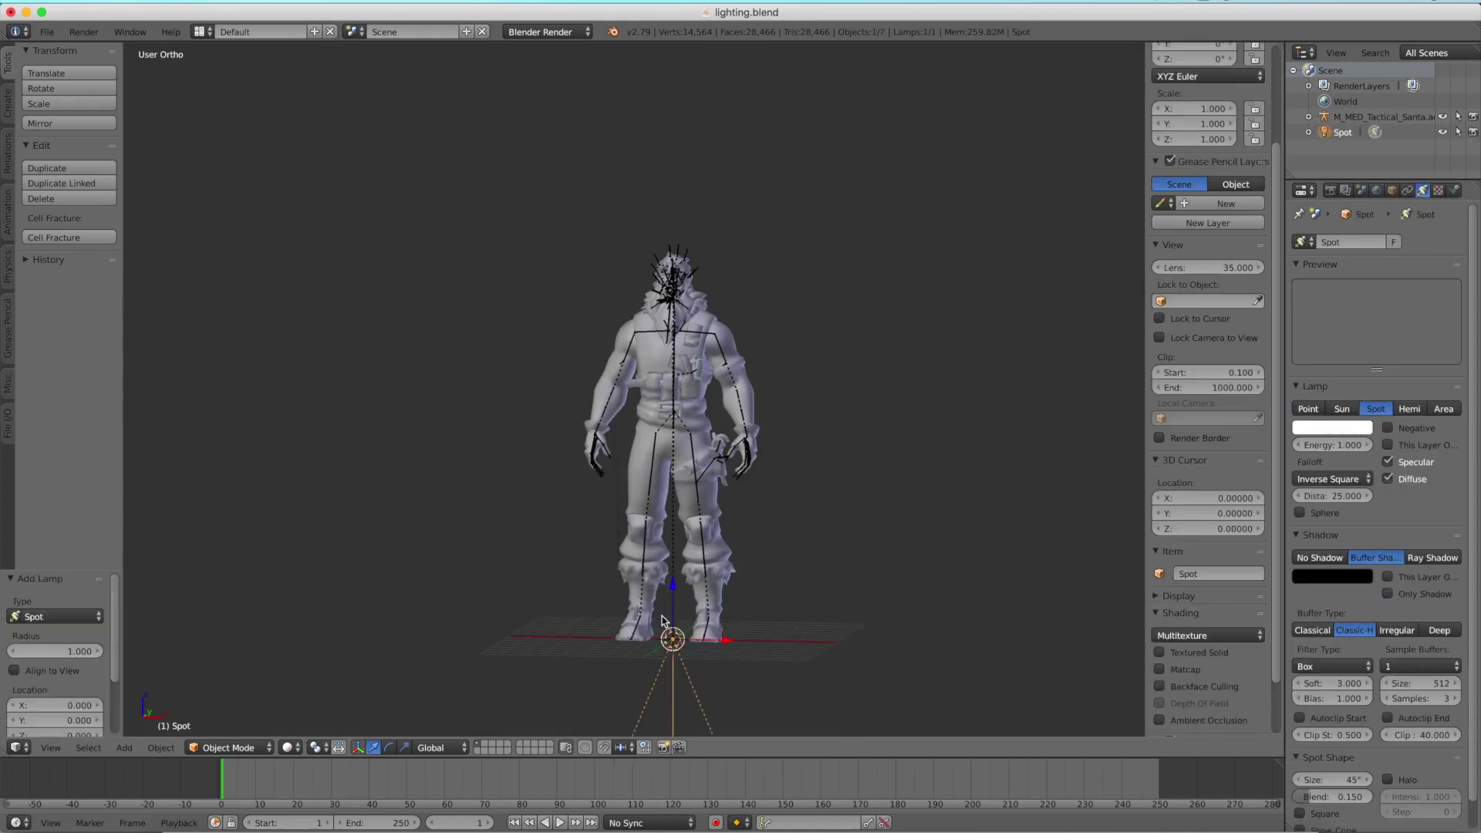
# Move the Spot lamp straight above the character's head in the front view and scale it along Z to about 1.281.
pyautogui.press('KP_1')
pyautogui.scroll(-3, 671, 539)
pyautogui.press('g')
pyautogui.click(678, 310)
pyautogui.press('`')
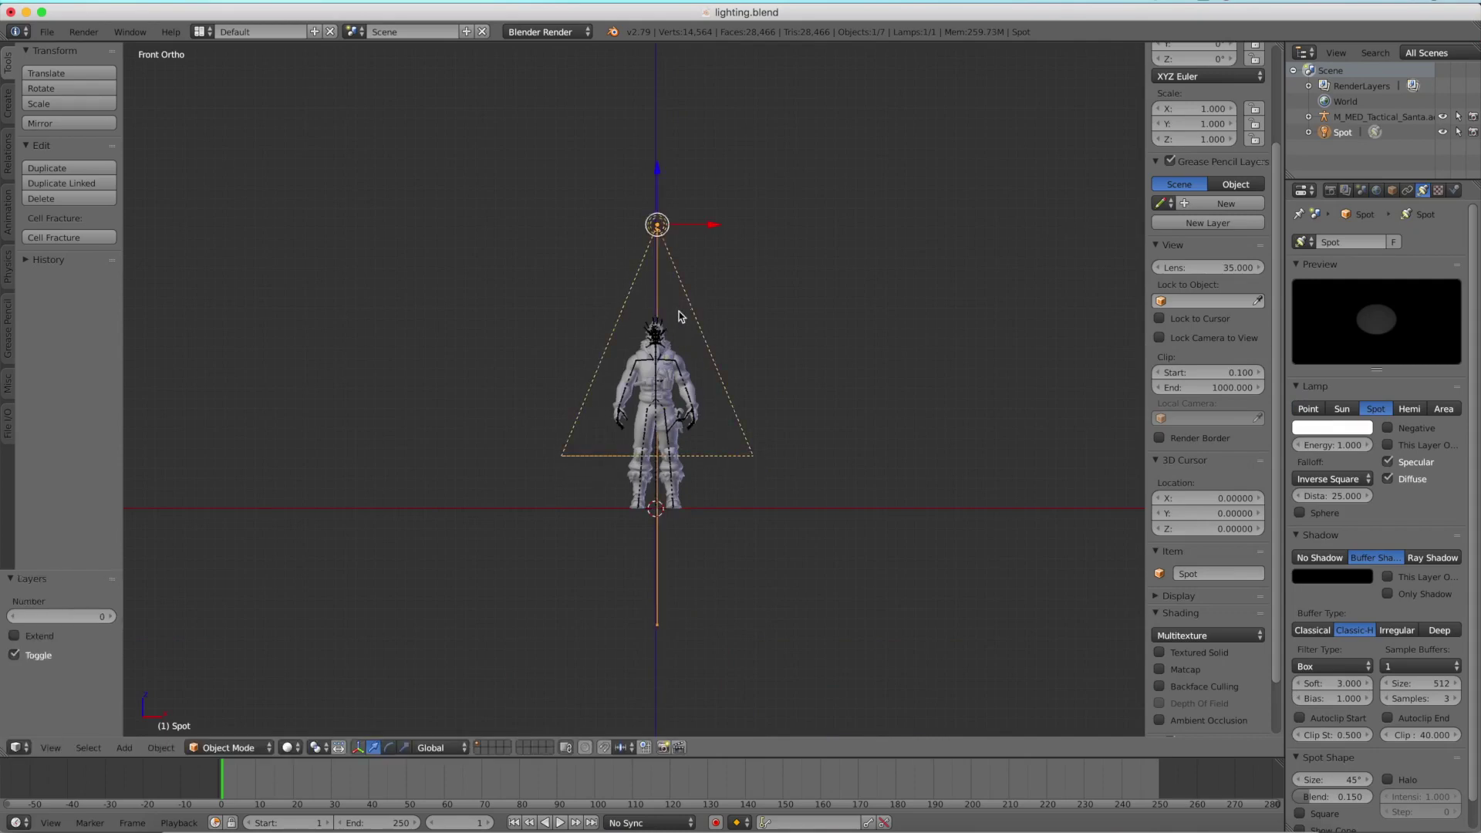
pyautogui.press('s')
pyautogui.press('z')
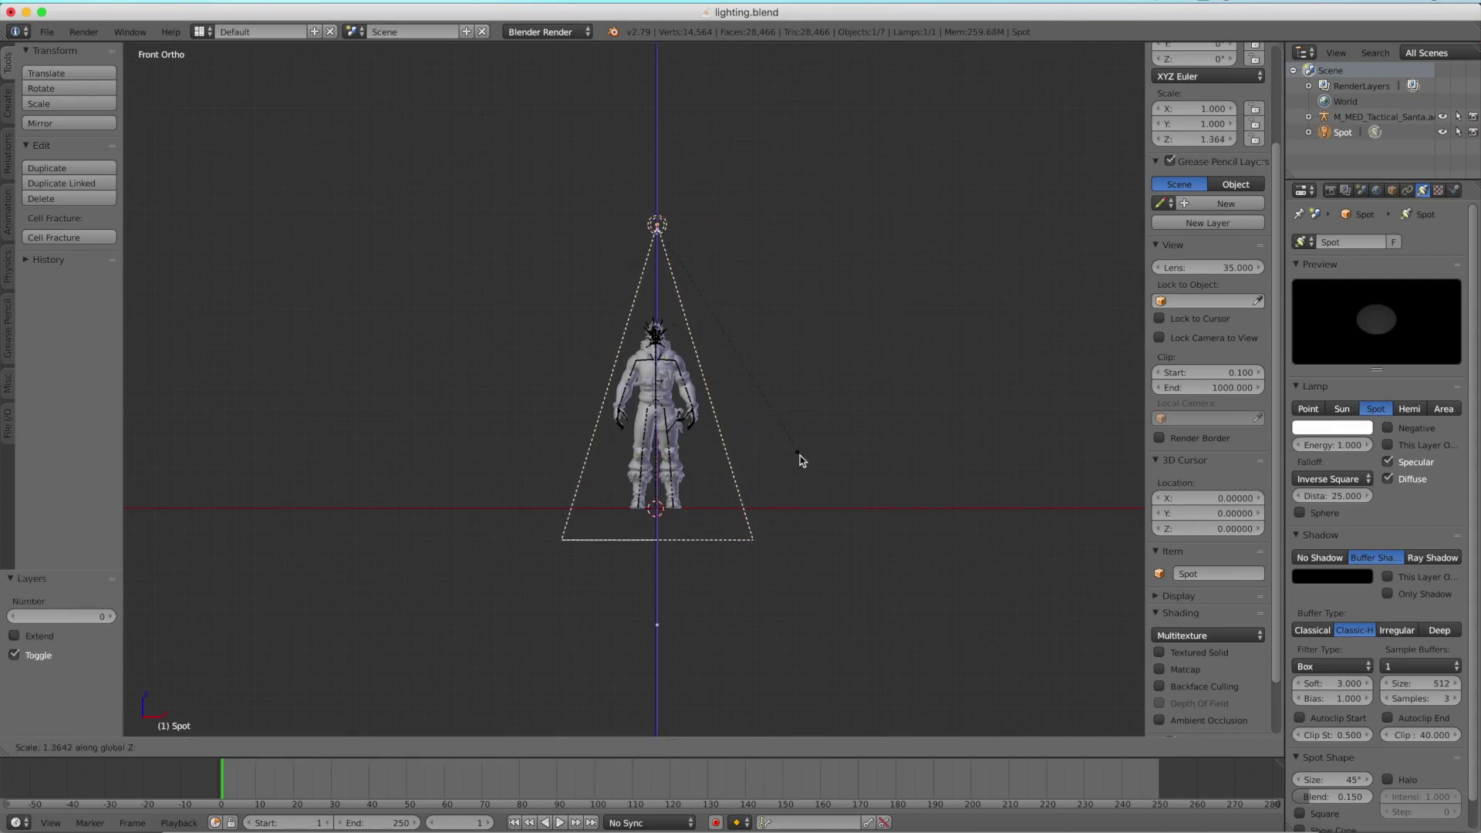
pyautogui.click(808, 451)
# Preview the character under the overhead Spot lamp in rendered shading, and return to solid shading.
pyautogui.moveTo(857, 441); pyautogui.dragTo(820, 496, button='middle')
pyautogui.hotkey('shift', 'z')
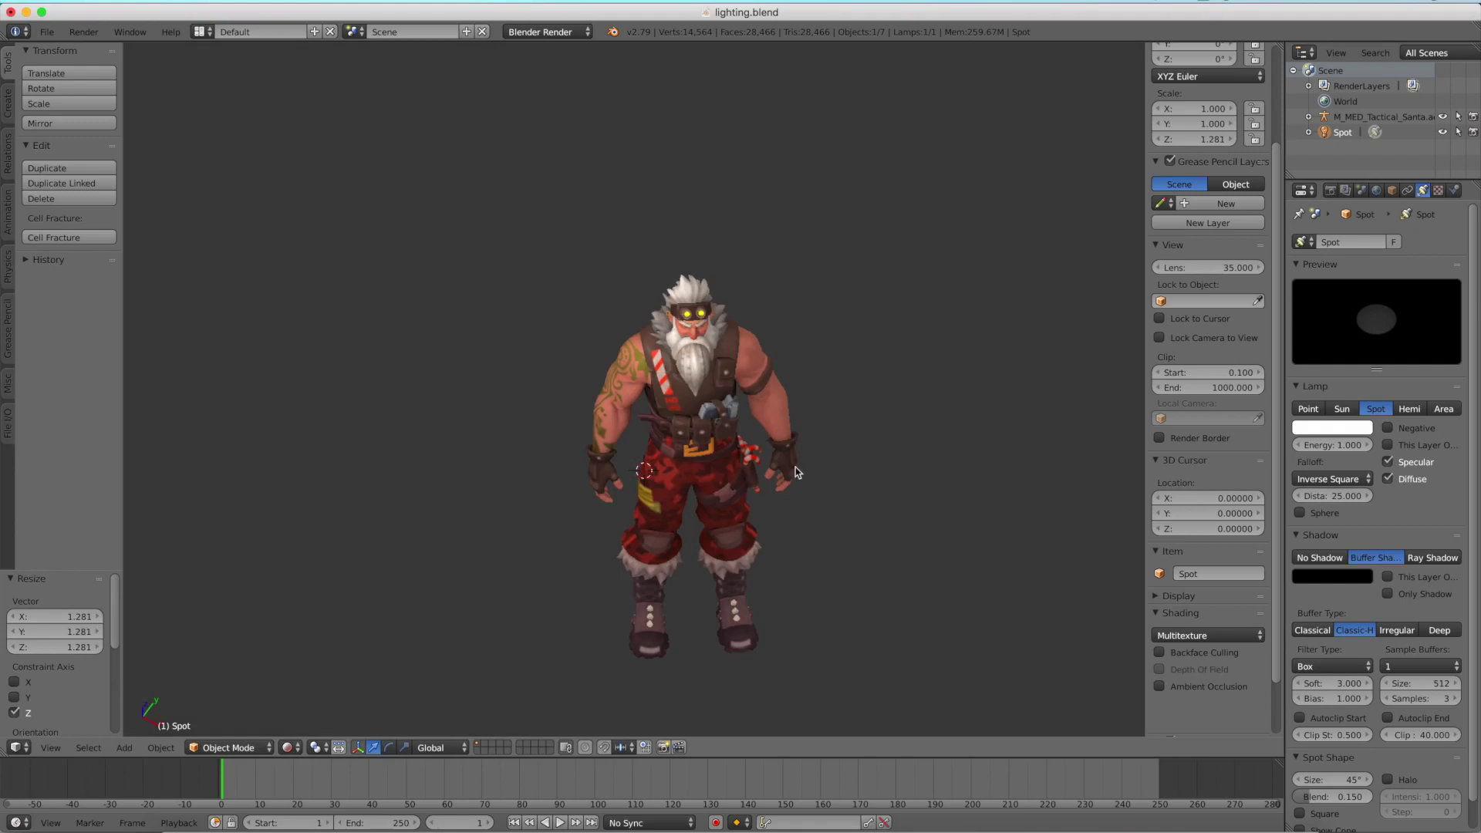
pyautogui.moveTo(731, 449)
pyautogui.mouseDown(button='middle')
pyautogui.moveTo(754, 463)
pyautogui.moveTo(794, 391)
pyautogui.moveTo(781, 433)
pyautogui.mouseUp(button='middle')
pyautogui.hotkey('shift', 'z')
# Try moving the Spot lamp about -16.6 units along X, preview it rendered, and undo the move.
pyautogui.press('g')
pyautogui.press('x')
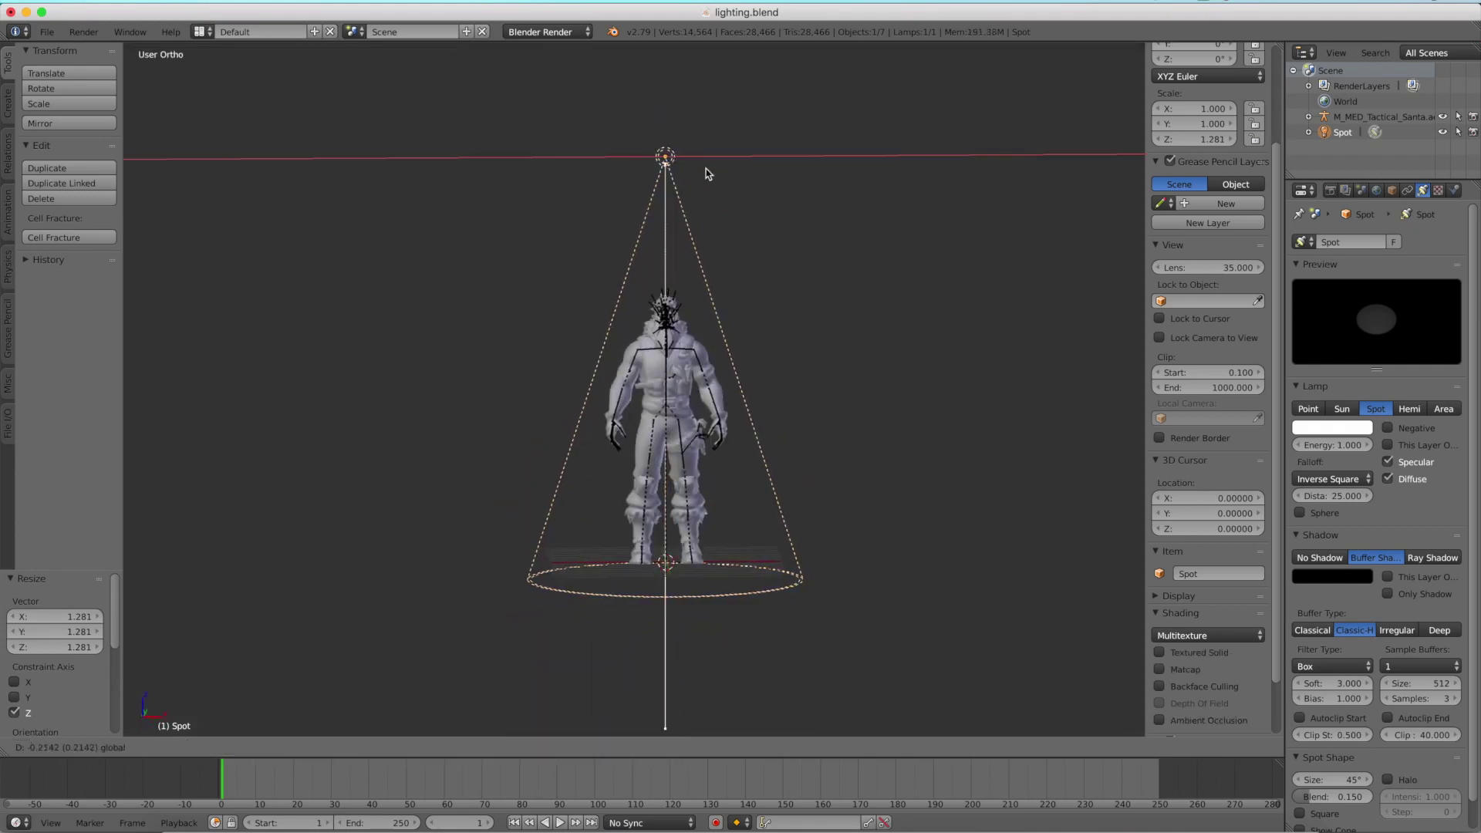
pyautogui.click(482, 221)
pyautogui.hotkey('shift', 'z')
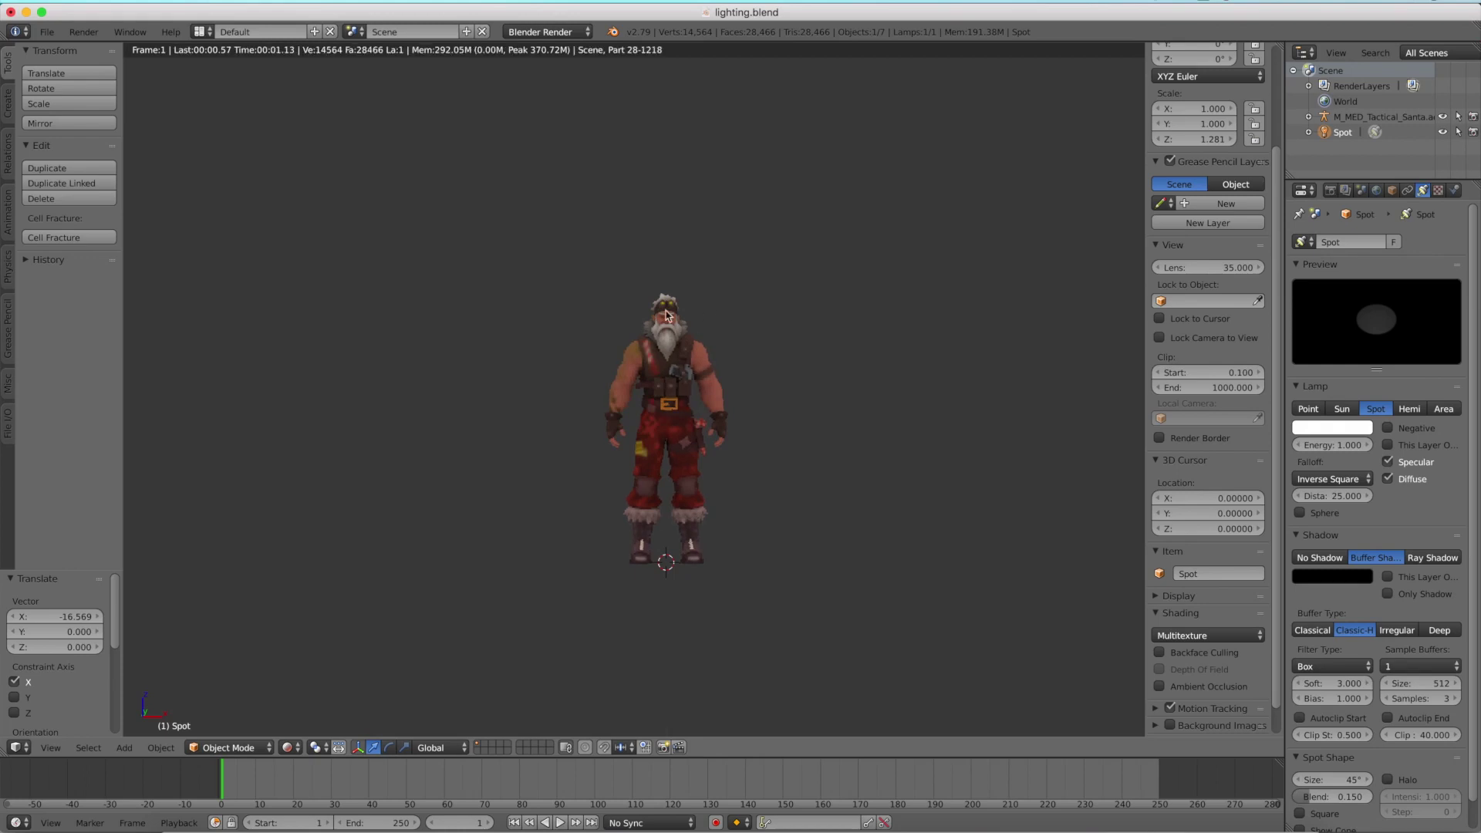
pyautogui.hotkey('shift', 'z')
pyautogui.hotkey('ctrl', 'z')
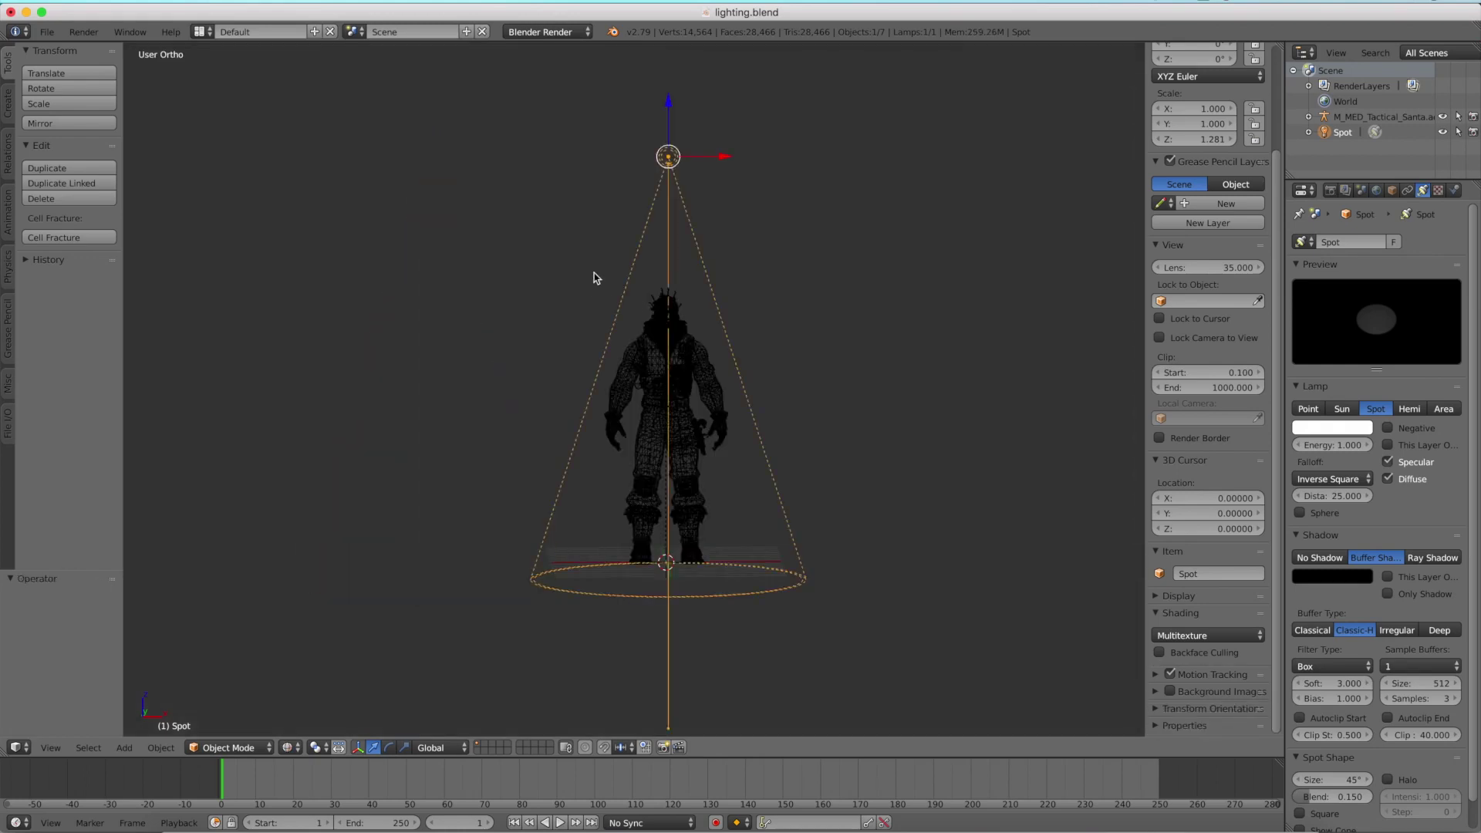
pyautogui.press('z')
# Set the Spot lamp's energy to 5 and preview the character in rendered shading.
pyautogui.click(1325, 438)
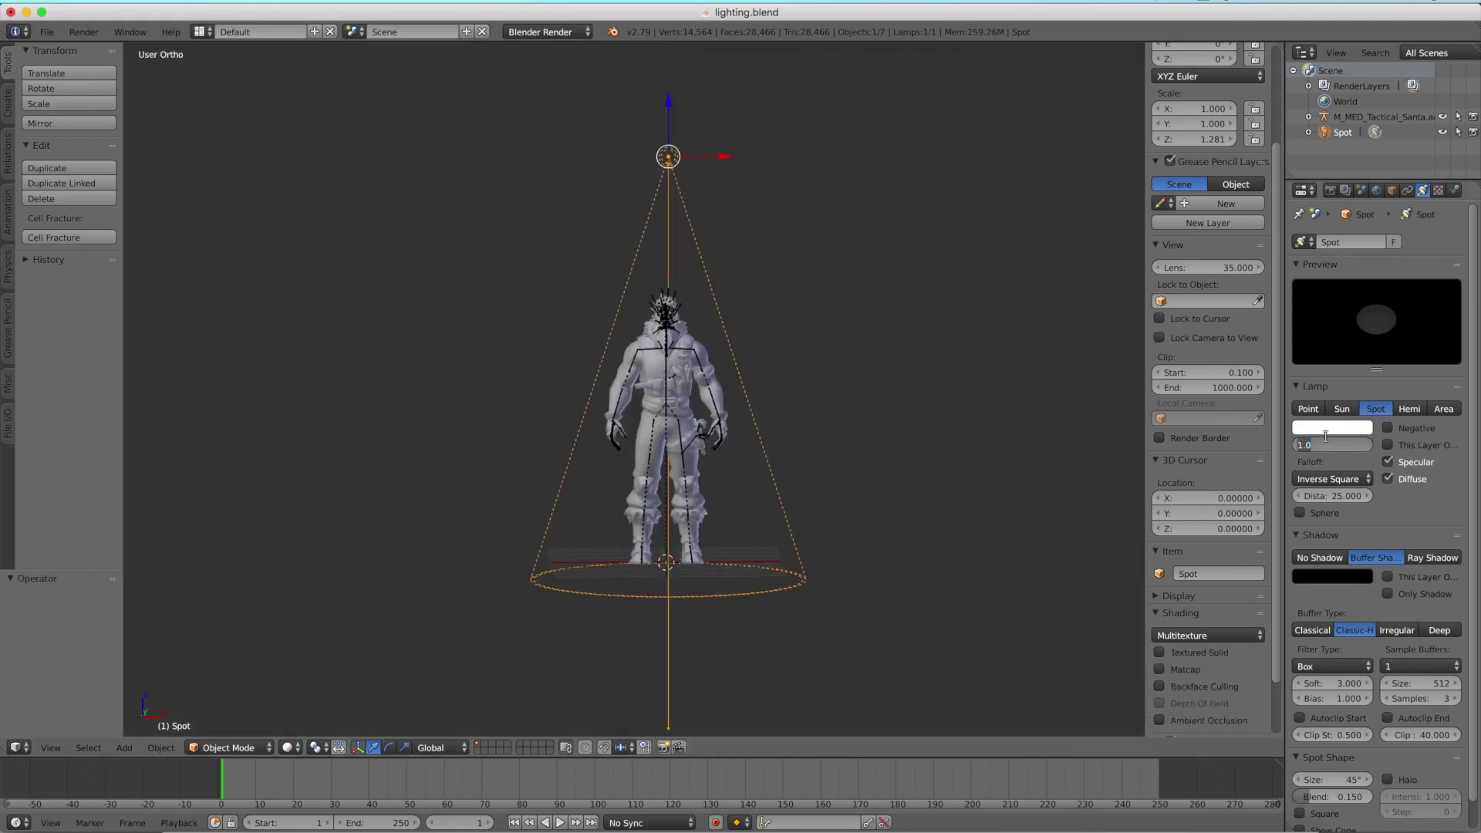
pyautogui.write('5')
pyautogui.press('Return')
pyautogui.hotkey('shift', 'z')
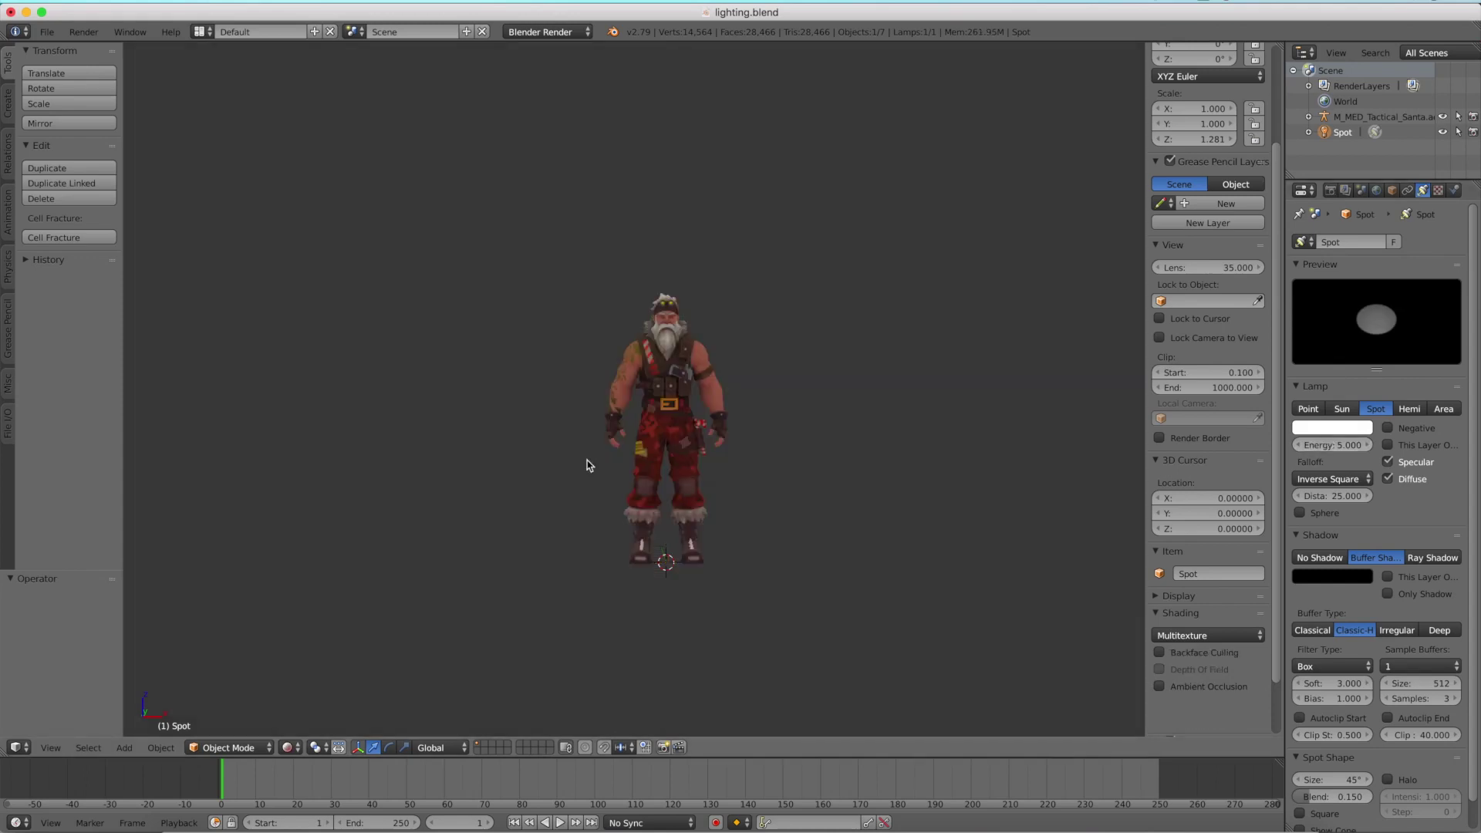
pyautogui.hotkey('shift', 'z')
# Inspect the Spot lamp's light on the character from above in rendered shading, and return to solid shading.
pyautogui.moveTo(609, 454); pyautogui.dragTo(703, 466, button='middle')
pyautogui.scroll(6, 704, 466)
pyautogui.hotkey('shift', 'z')
pyautogui.scroll(-2, 705, 470)
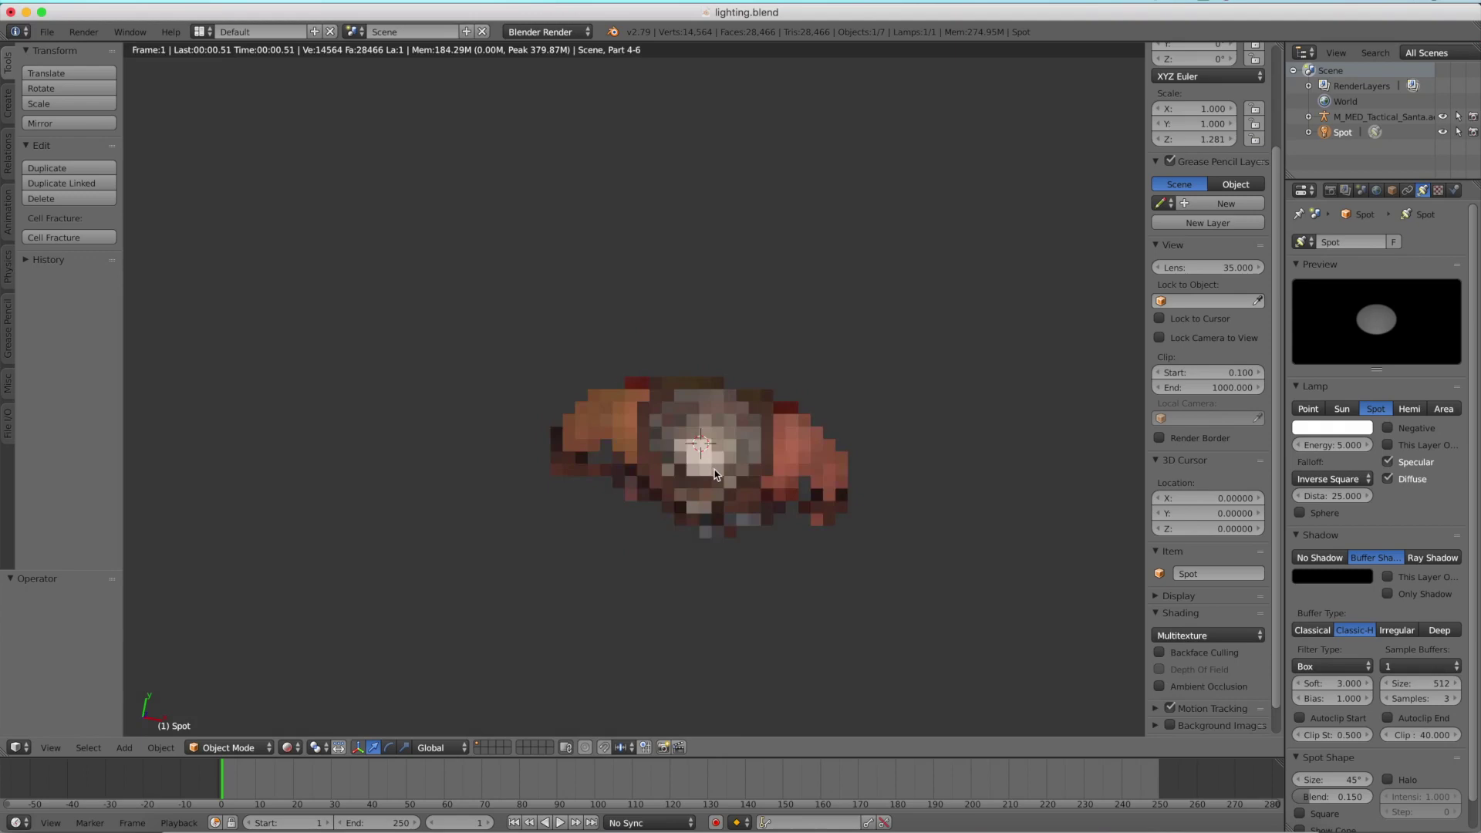
pyautogui.moveTo(745, 480); pyautogui.dragTo(773, 355, button='middle')
pyautogui.hotkey('shift', 'z')
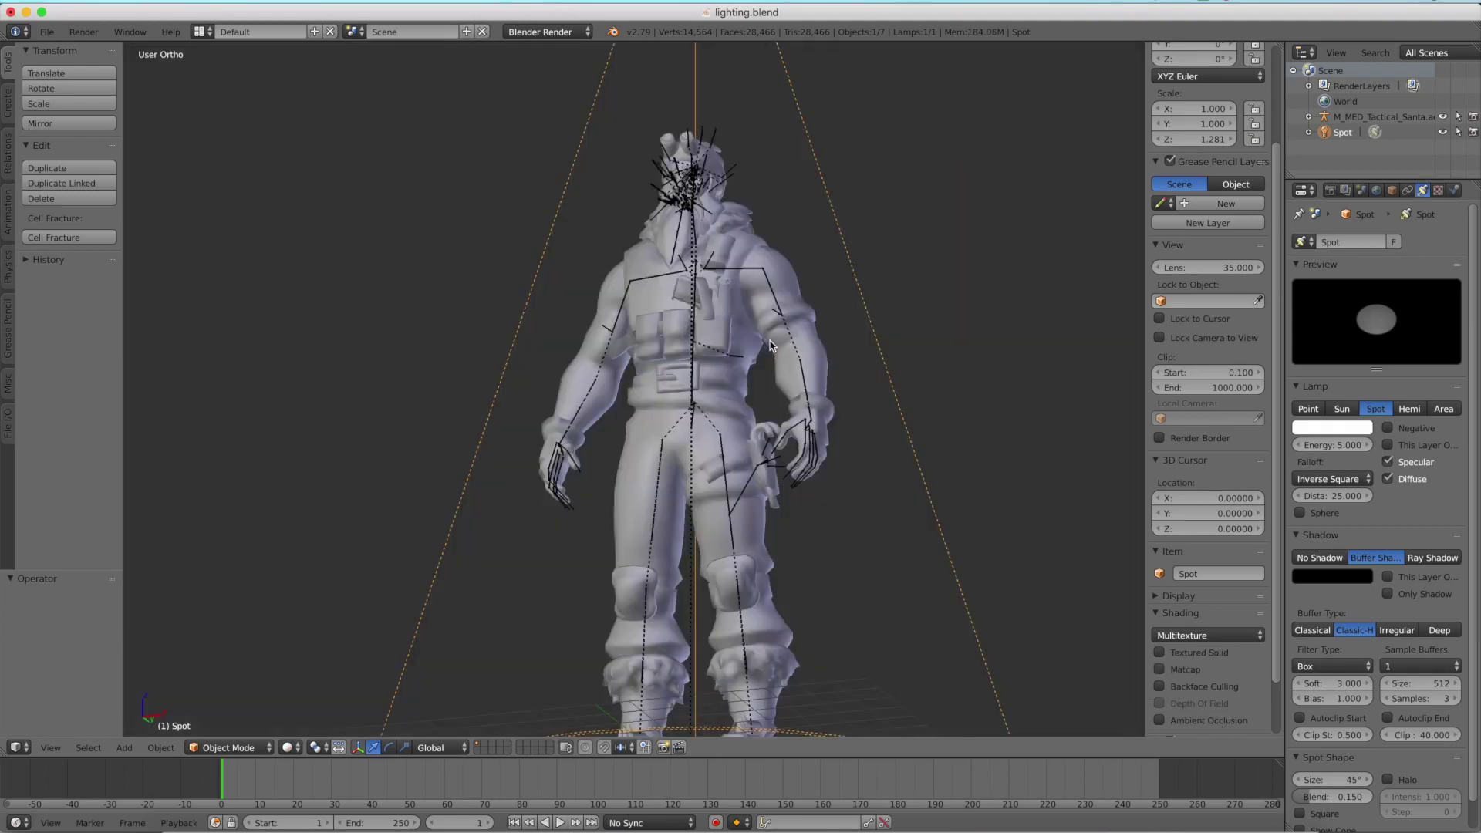
# Set the Spot lamp's energy to 100 and preview the character in rendered shading.
pyautogui.moveTo(1312, 447); pyautogui.dragTo(1309, 447)
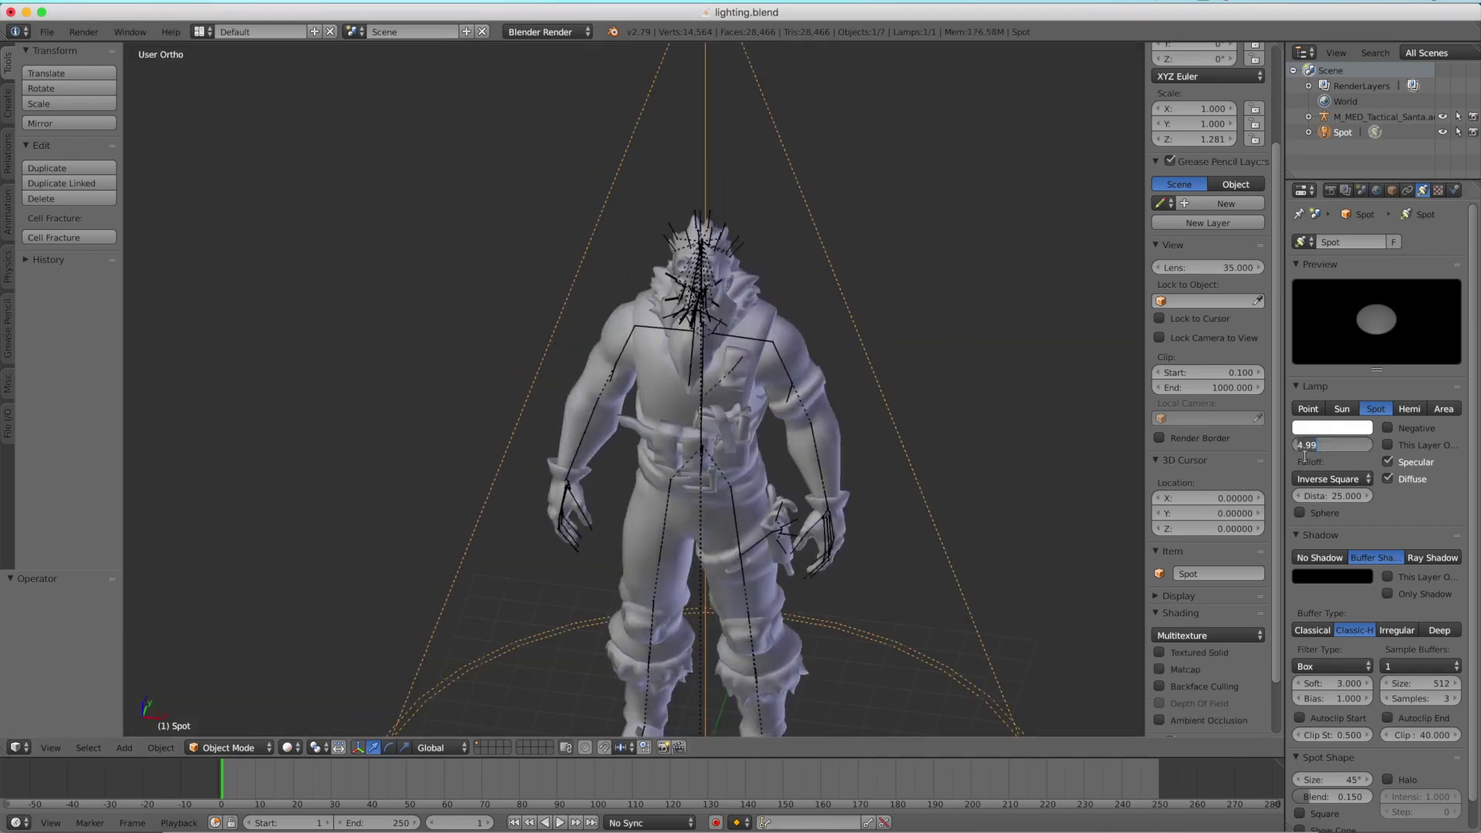
pyautogui.write('100')
pyautogui.press('Return')
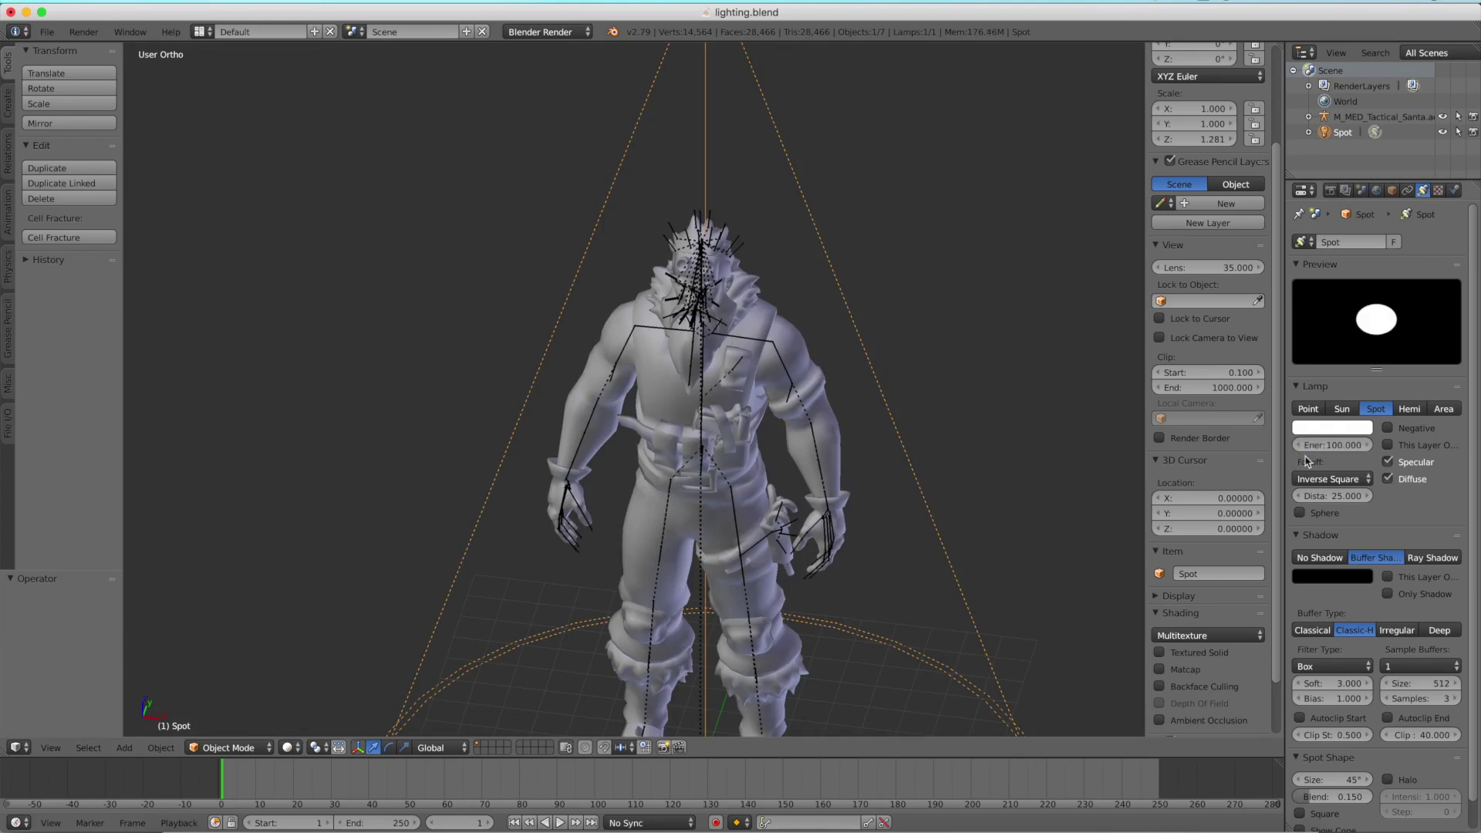
pyautogui.hotkey('shift', 'z')
pyautogui.moveTo(907, 410); pyautogui.dragTo(859, 430, button='middle')
pyautogui.hotkey('shift', 'z')
# Move the Spot lamp about -12.6 units along X in the front view and preview the result in rendered shading.
pyautogui.press('KP_1')
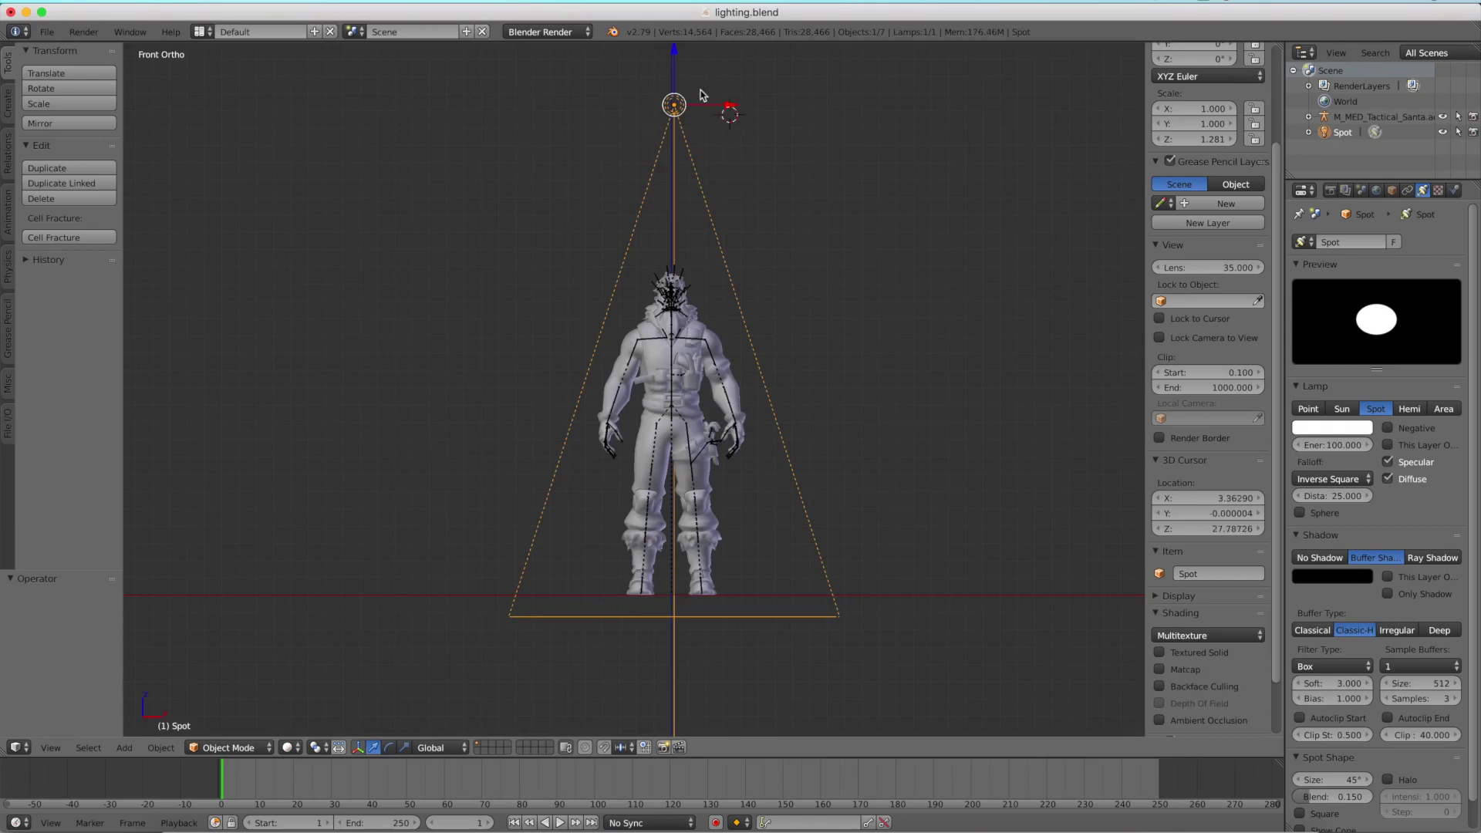
pyautogui.press('g')
pyautogui.press('x')
pyautogui.click(506, 142)
pyautogui.hotkey('shift', 'z')
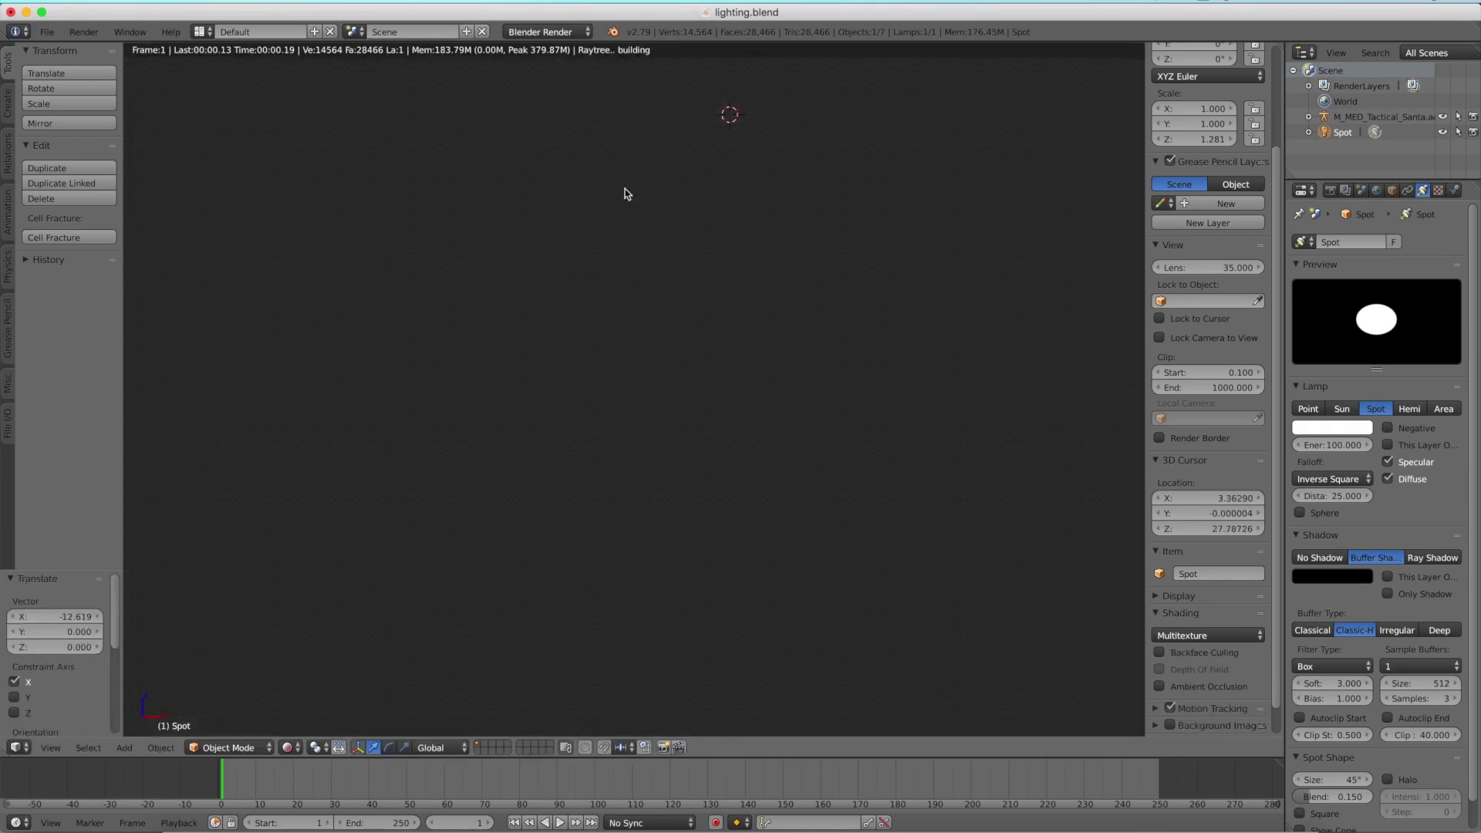
pyautogui.moveTo(757, 278)
pyautogui.mouseDown(button='middle')
pyautogui.moveTo(771, 299)
pyautogui.moveTo(618, 291)
pyautogui.mouseUp(button='middle')
pyautogui.hotkey('shift', 'z')
# Delete the Spot lamp and snap the 3D cursor to the scene centre.
pyautogui.press('x')
pyautogui.click(621, 290)
pyautogui.hotkey('shift', 's')
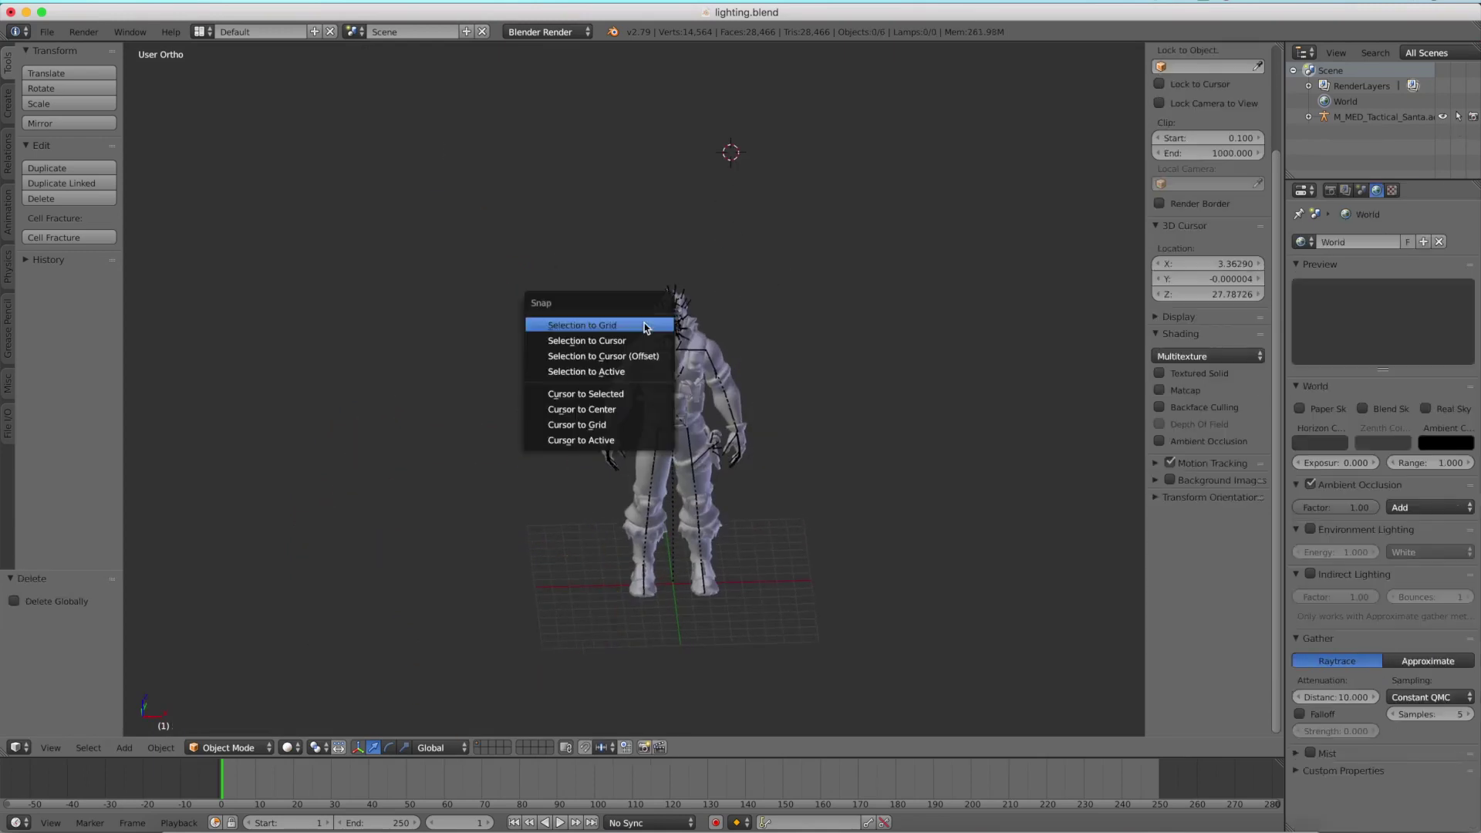
pyautogui.click(650, 416)
# Add a Hemi lamp at the 3D cursor.
pyautogui.press('KP_3')
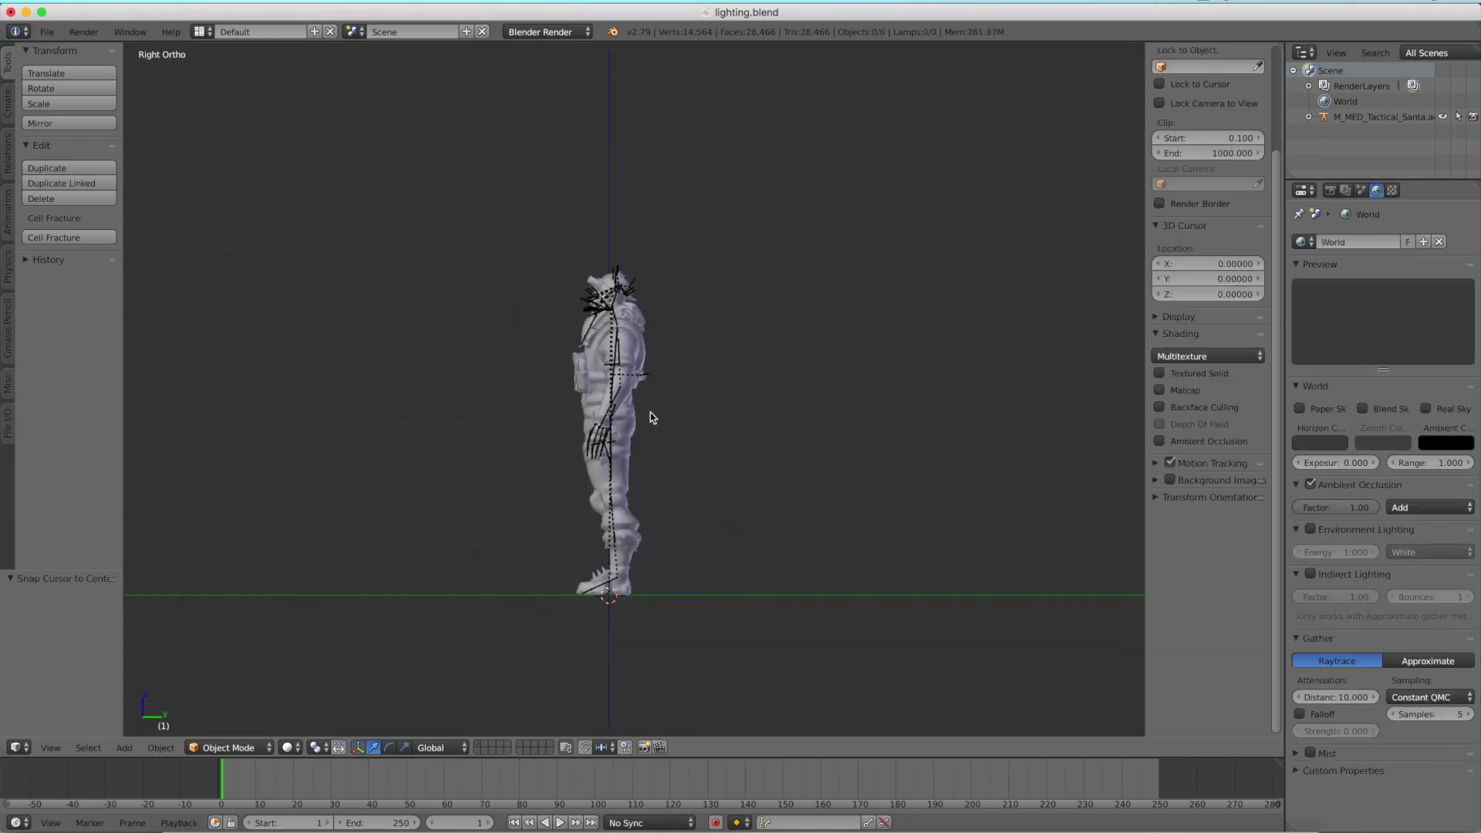
pyautogui.hotkey('shift', 'a')
pyautogui.moveTo(699, 586)
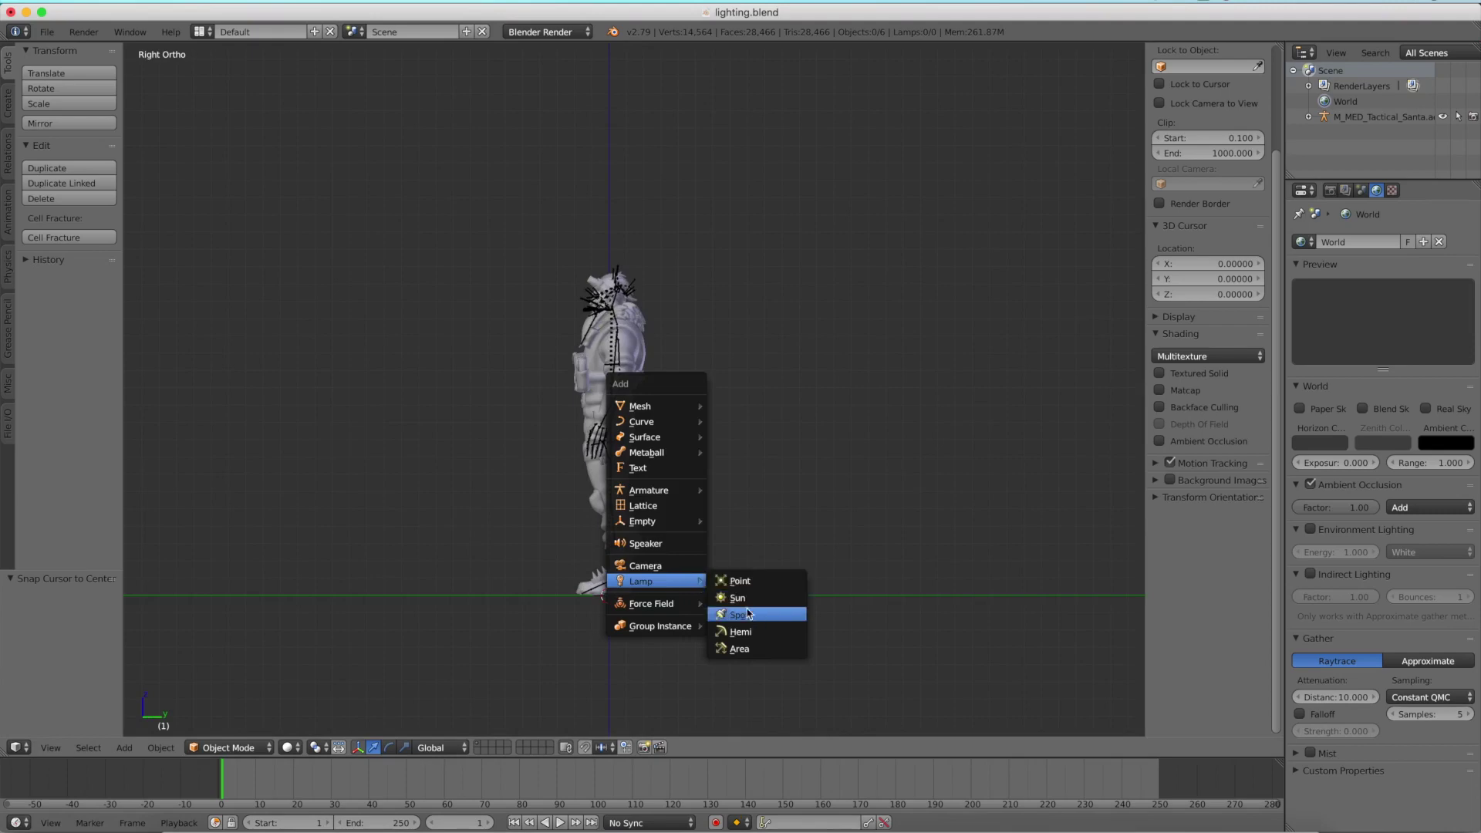
pyautogui.click(747, 632)
# Move the Hemi lamp above the character on the tattooed-arm side and rotate it -26.6° in the front view to face him.
pyautogui.press('KP_1')
pyautogui.scroll(-4, 747, 636)
pyautogui.press('g')
pyautogui.click(678, 425)
pyautogui.press('r')
pyautogui.click(802, 465)
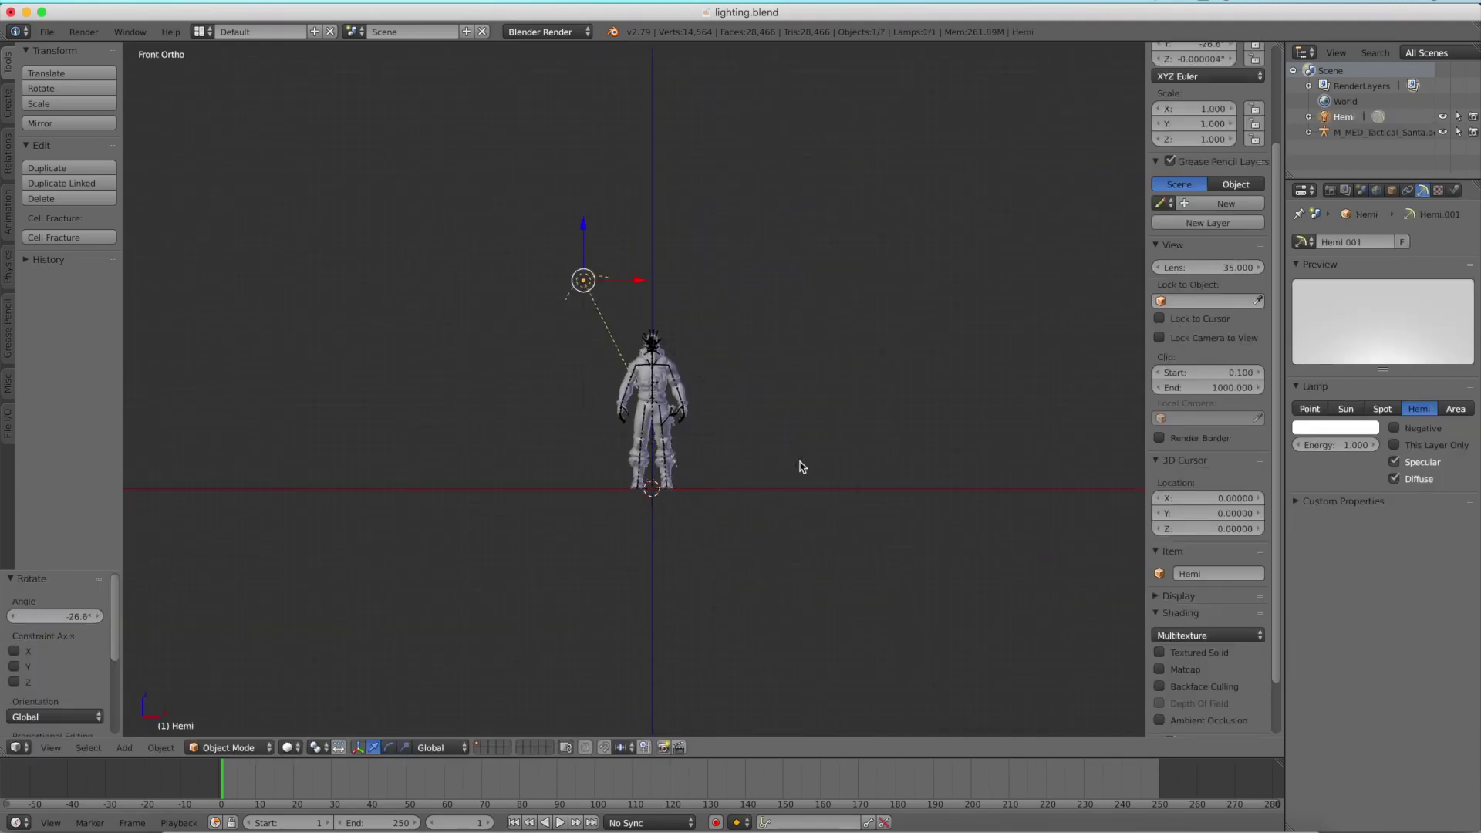
# Move the Hemi lamp in front of the character in the top view and rotate it -42.7° to aim at him.
pyautogui.press('KP_7')
pyautogui.press('g')
pyautogui.click(772, 532)
pyautogui.press('r')
pyautogui.click(789, 412)
# Preview the Hemi lamp's light on the character in rendered shading, and return to solid shading.
pyautogui.moveTo(806, 505)
pyautogui.mouseDown(button='middle')
pyautogui.moveTo(814, 457)
pyautogui.moveTo(797, 426)
pyautogui.mouseUp(button='middle')
pyautogui.hotkey('shift', 'z')
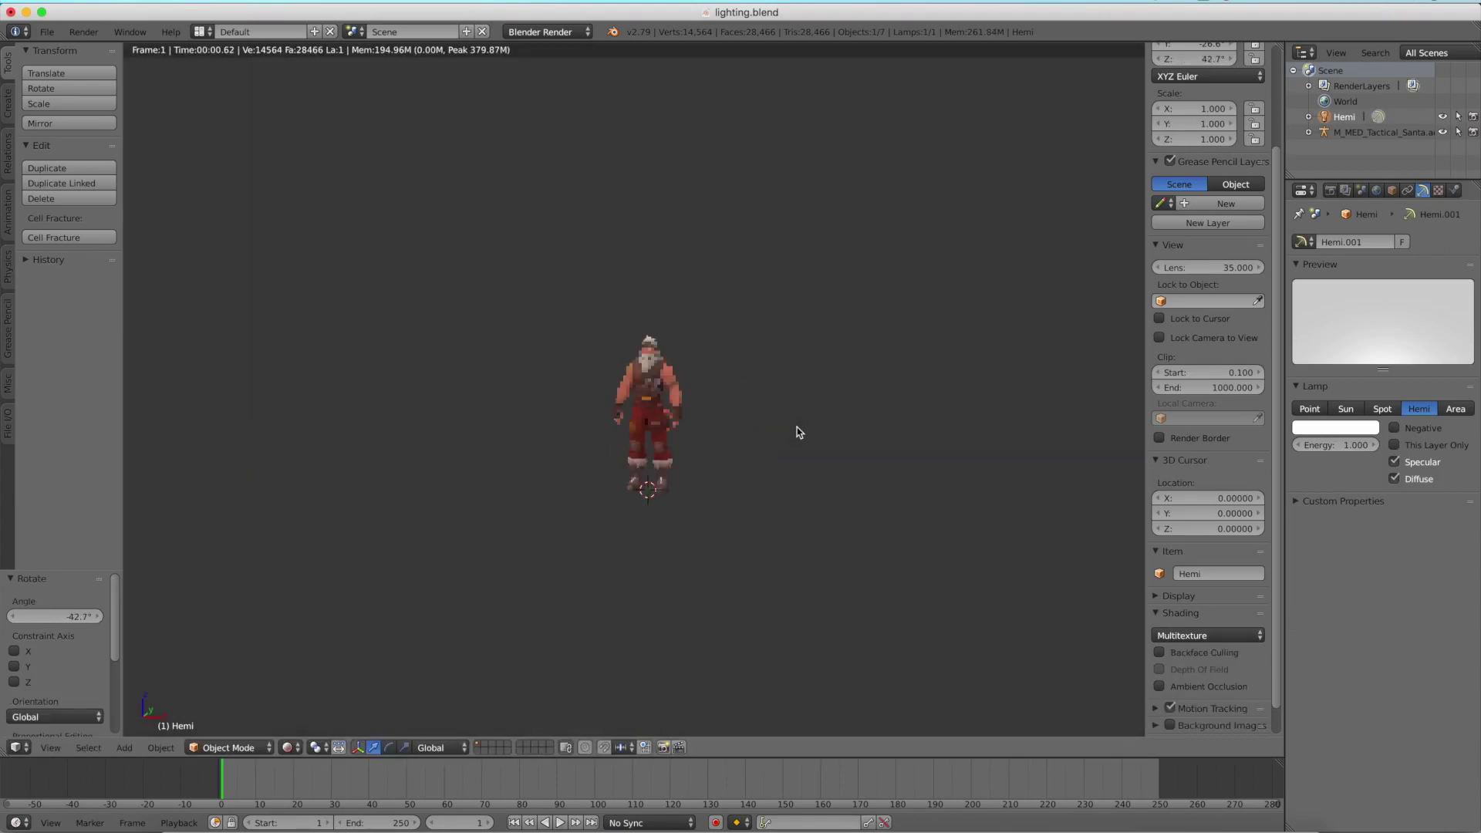
pyautogui.hotkey('shift', 'z')
# Delete the Hemi lamp and add an Area lamp at the 3D cursor.
pyautogui.press('x')
pyautogui.click(652, 409)
pyautogui.press('KP_3')
pyautogui.hotkey('shift', 'a')
pyautogui.moveTo(624, 402)
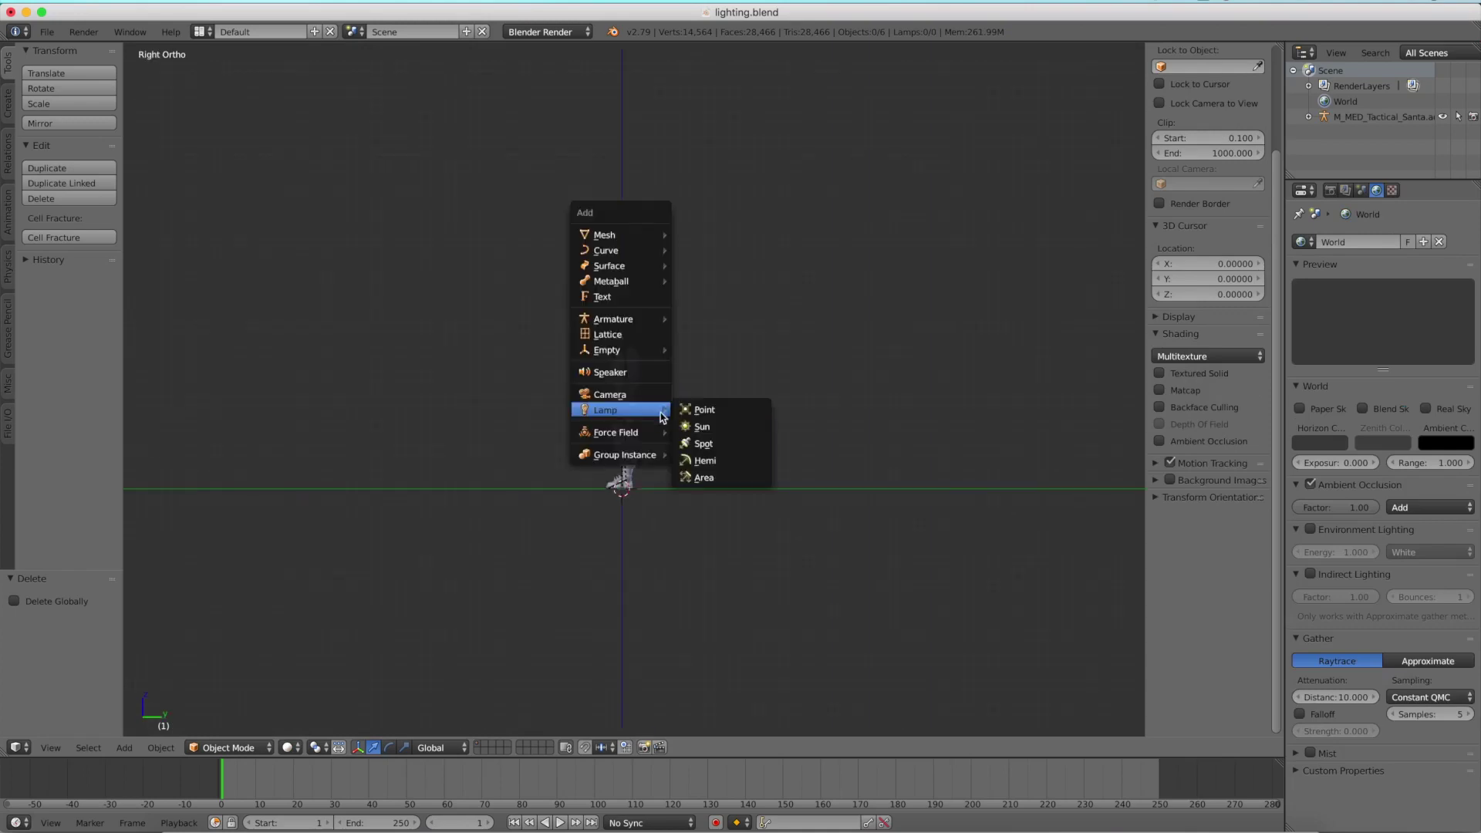
pyautogui.click(740, 488)
# Move the Area lamp above the character on the tattooed-arm side and rotate it -32.4° in the front view to face him.
pyautogui.scroll(3, 684, 496)
pyautogui.moveTo(684, 496); pyautogui.dragTo(715, 564, button='middle')
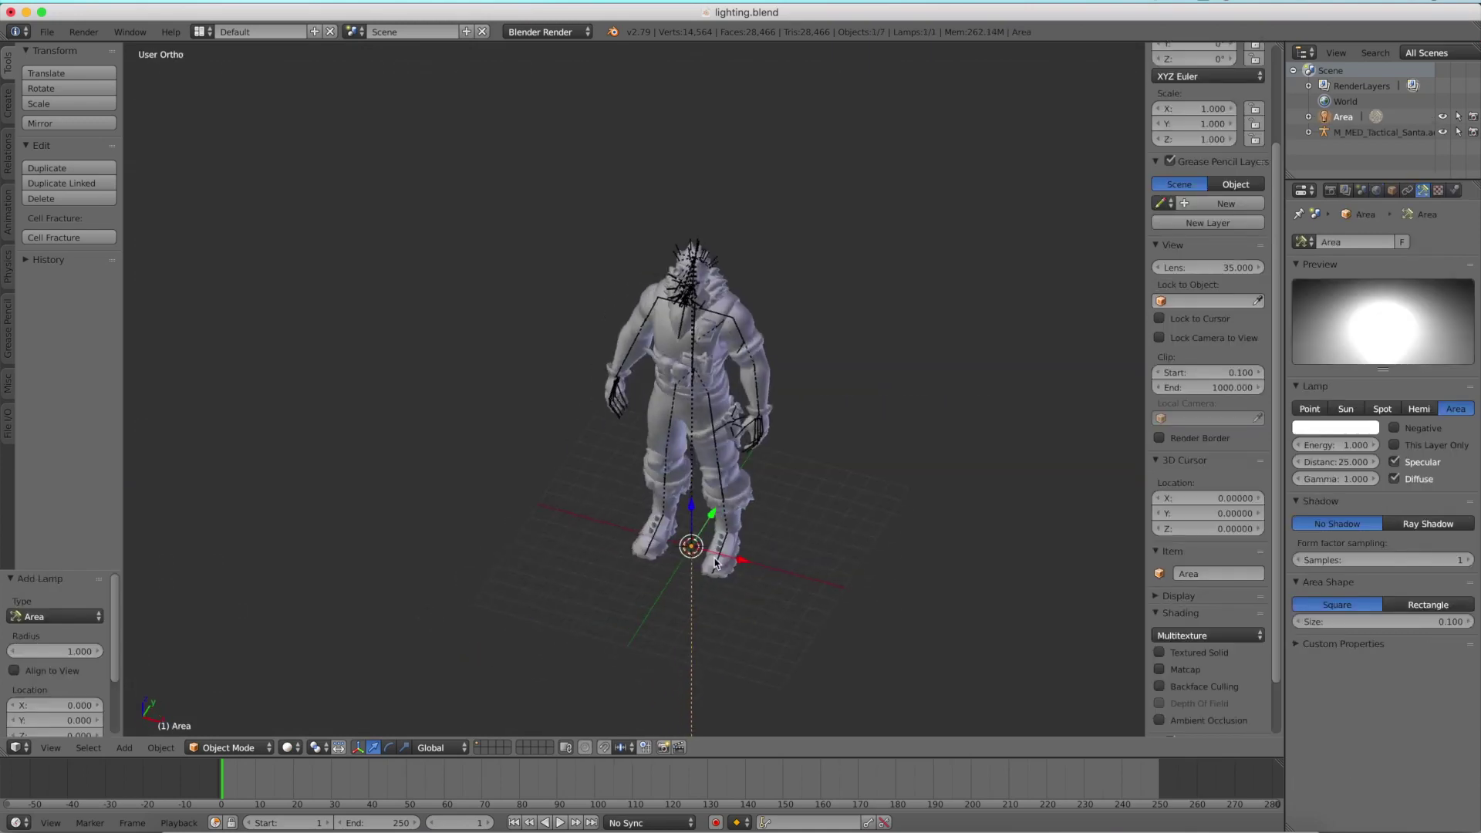
pyautogui.press('KP_1')
pyautogui.press('g')
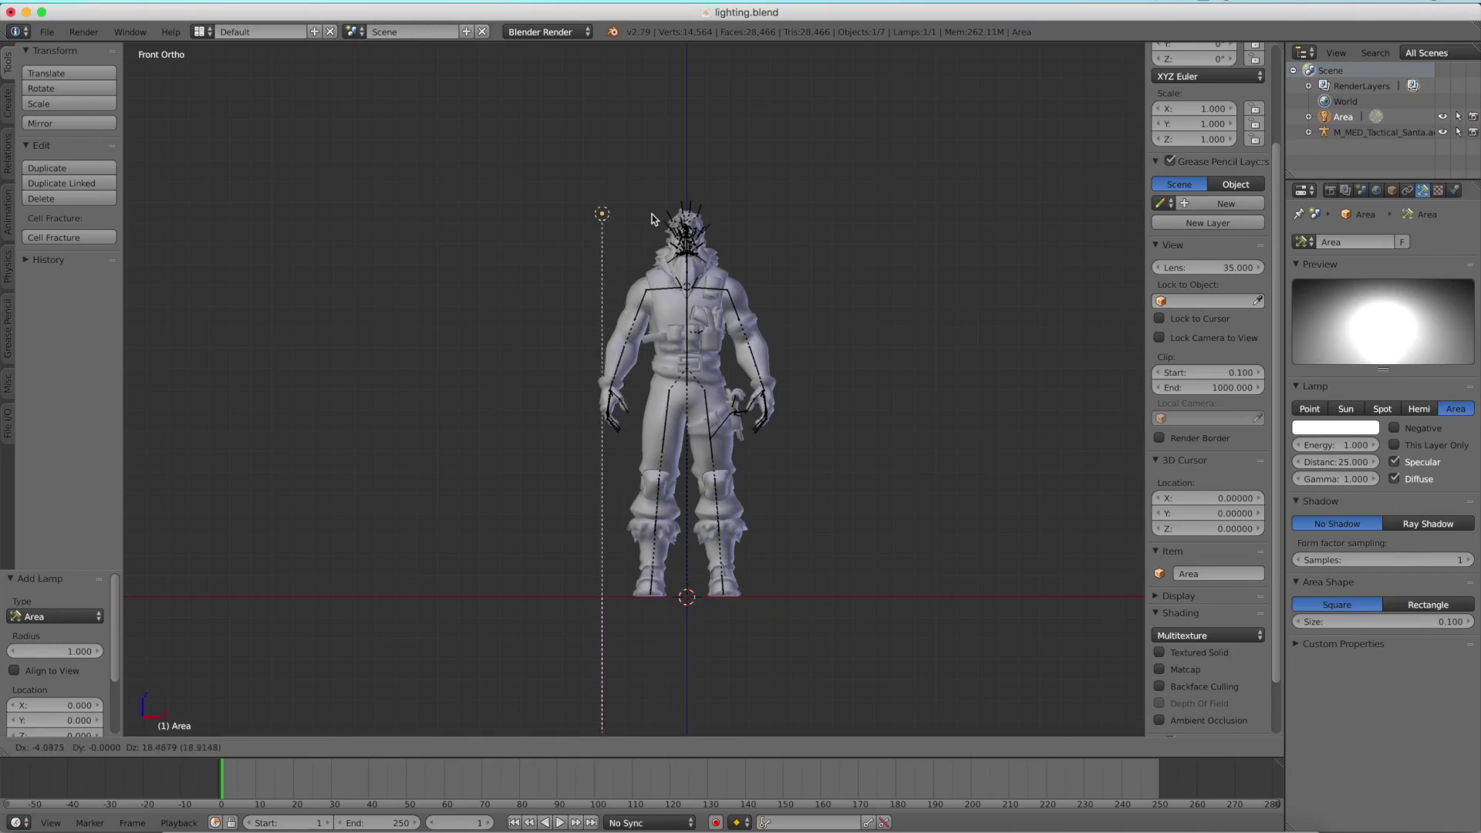
pyautogui.click(645, 204)
pyautogui.press('r')
pyautogui.click(870, 290)
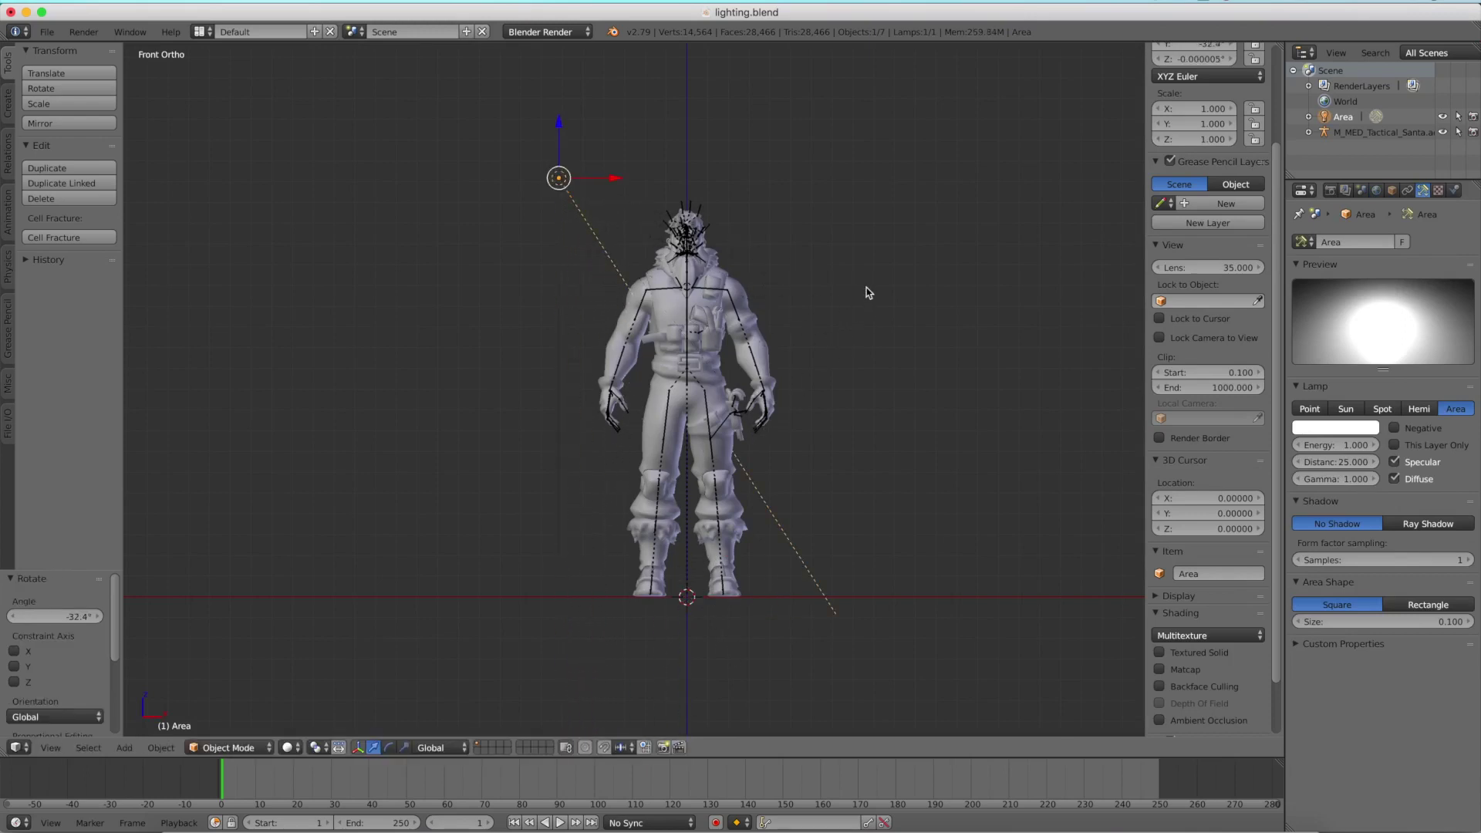
# Move the Area lamp in front of the character in the top view and rotate it -48.3° to aim at him.
pyautogui.press('KP_7')
pyautogui.press('g')
pyautogui.click(782, 534)
pyautogui.press('r')
pyautogui.click(921, 474)
pyautogui.press('KP_1')
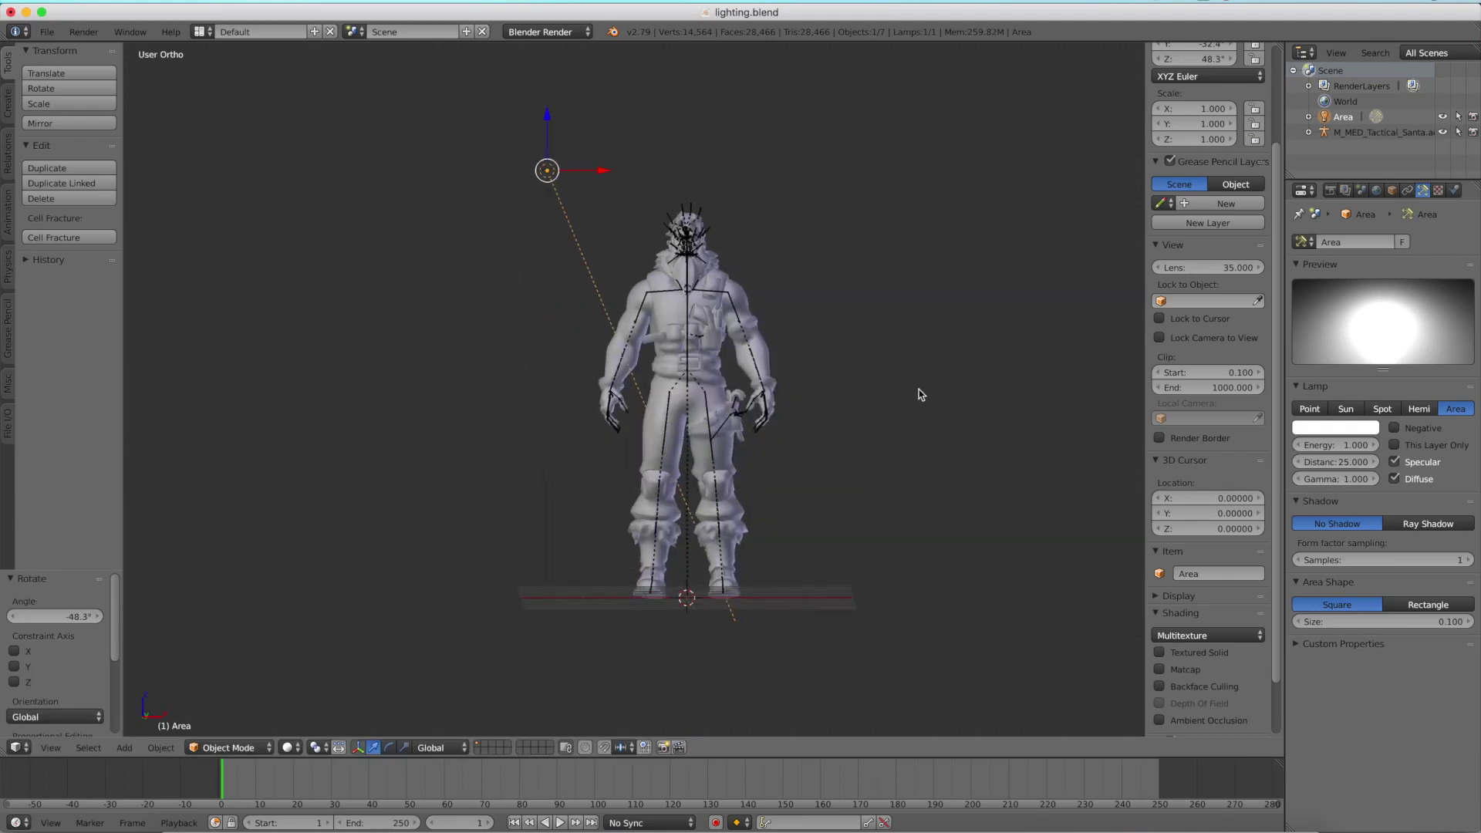
# Rotate the Area lamp -22.4° in the front view and -16.1° in the top view to aim at the character.
pyautogui.press('r')
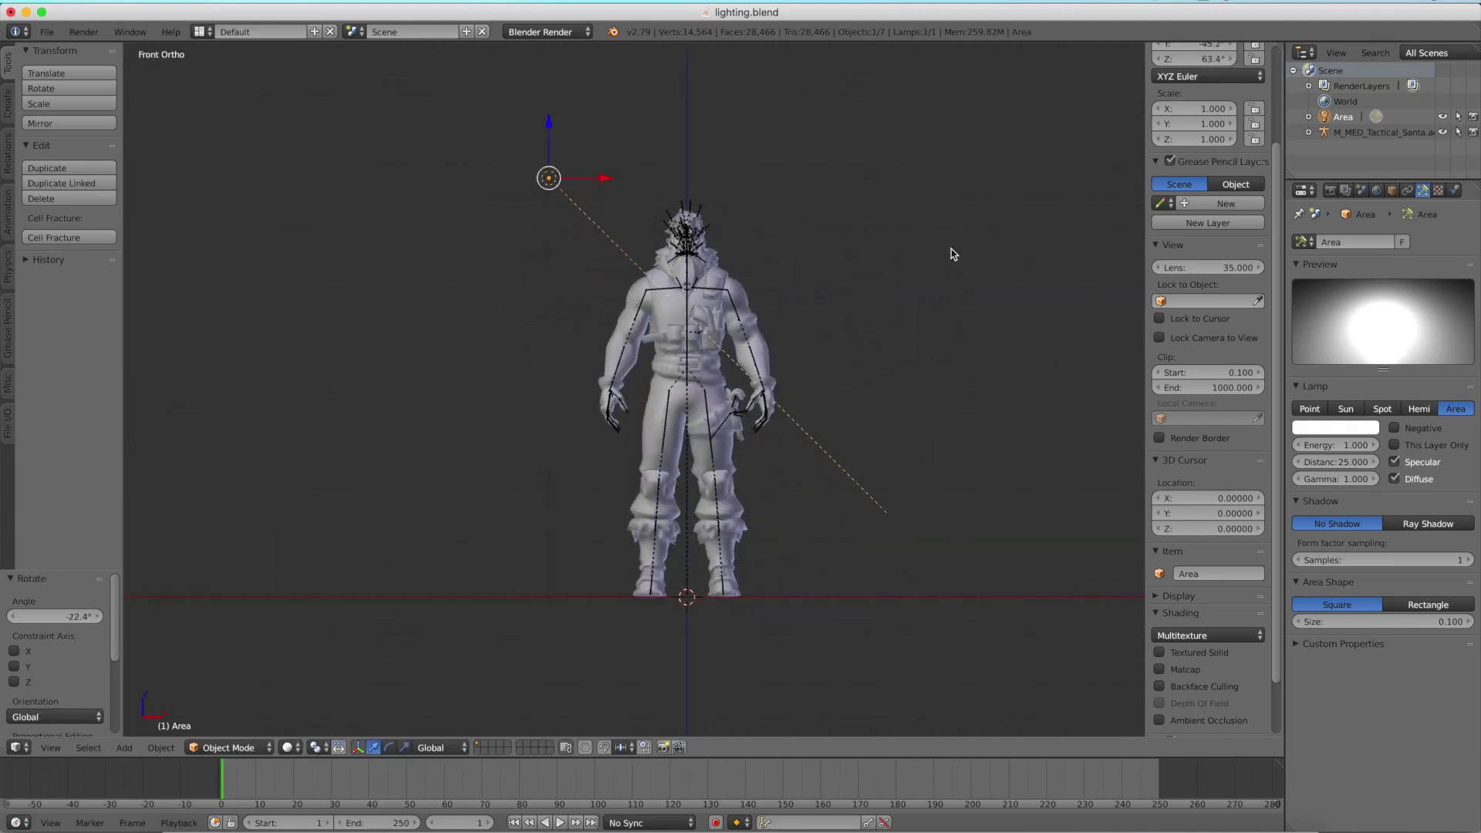
pyautogui.click(953, 253)
pyautogui.press('KP_7')
pyautogui.press('r')
pyautogui.click(905, 506)
pyautogui.moveTo(906, 506); pyautogui.dragTo(833, 459, button='middle')
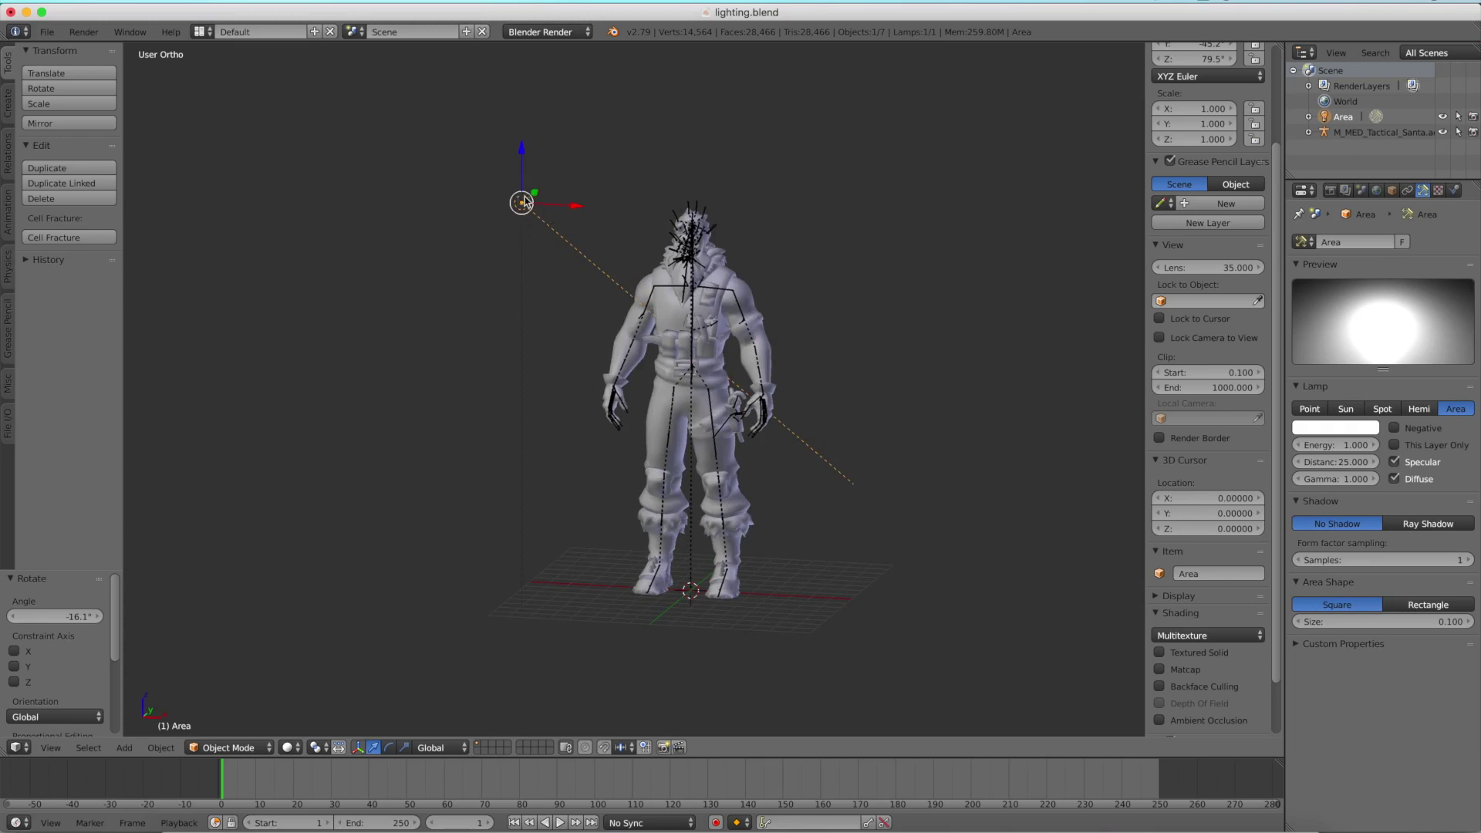
# Preview the Area lamp's light in rendered shading and set the lamp's energy to 0.1.
pyautogui.moveTo(723, 359); pyautogui.dragTo(751, 367, button='middle')
pyautogui.hotkey('shift', 'z')
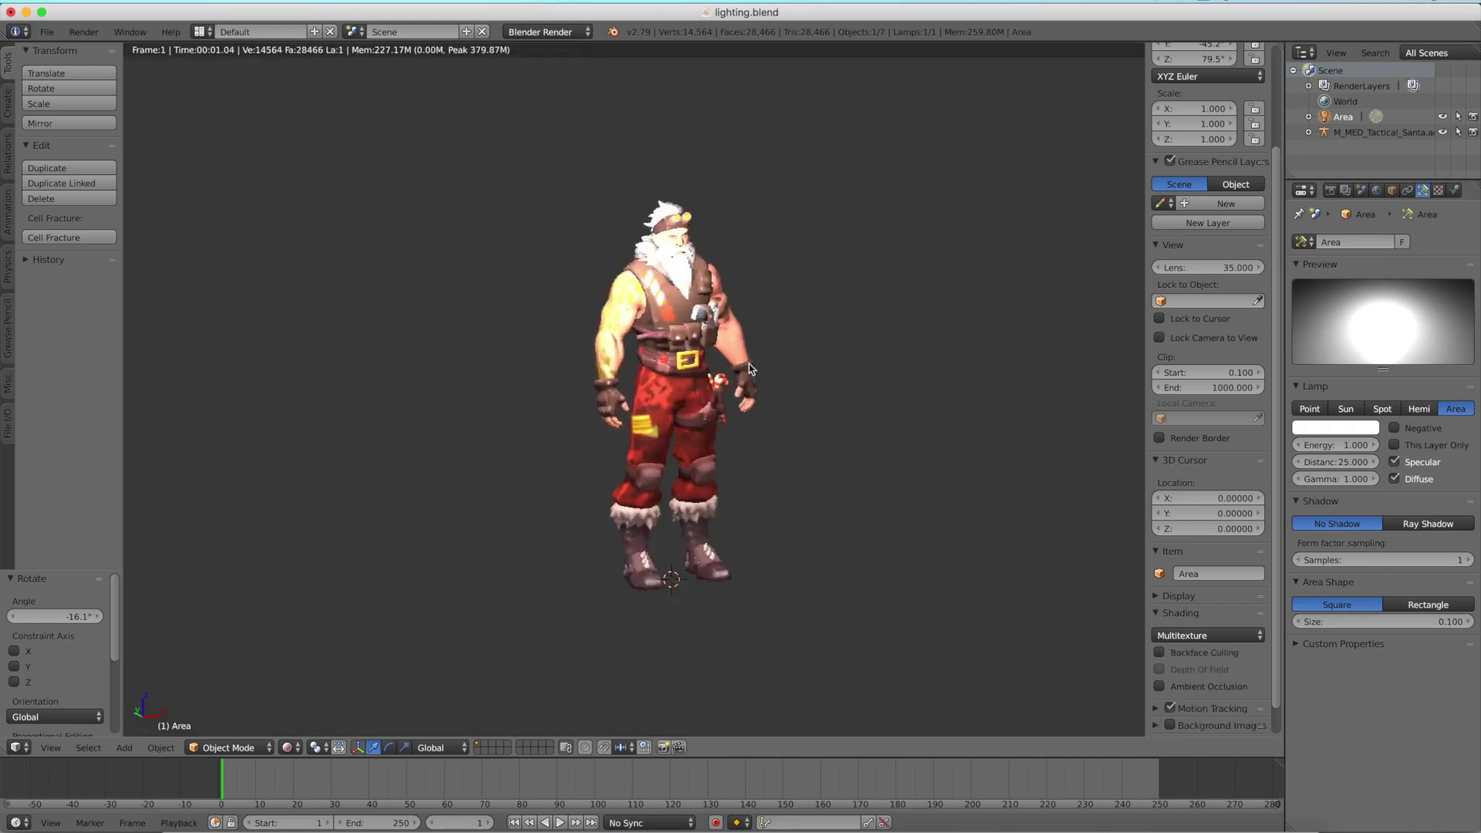
pyautogui.click(1321, 445)
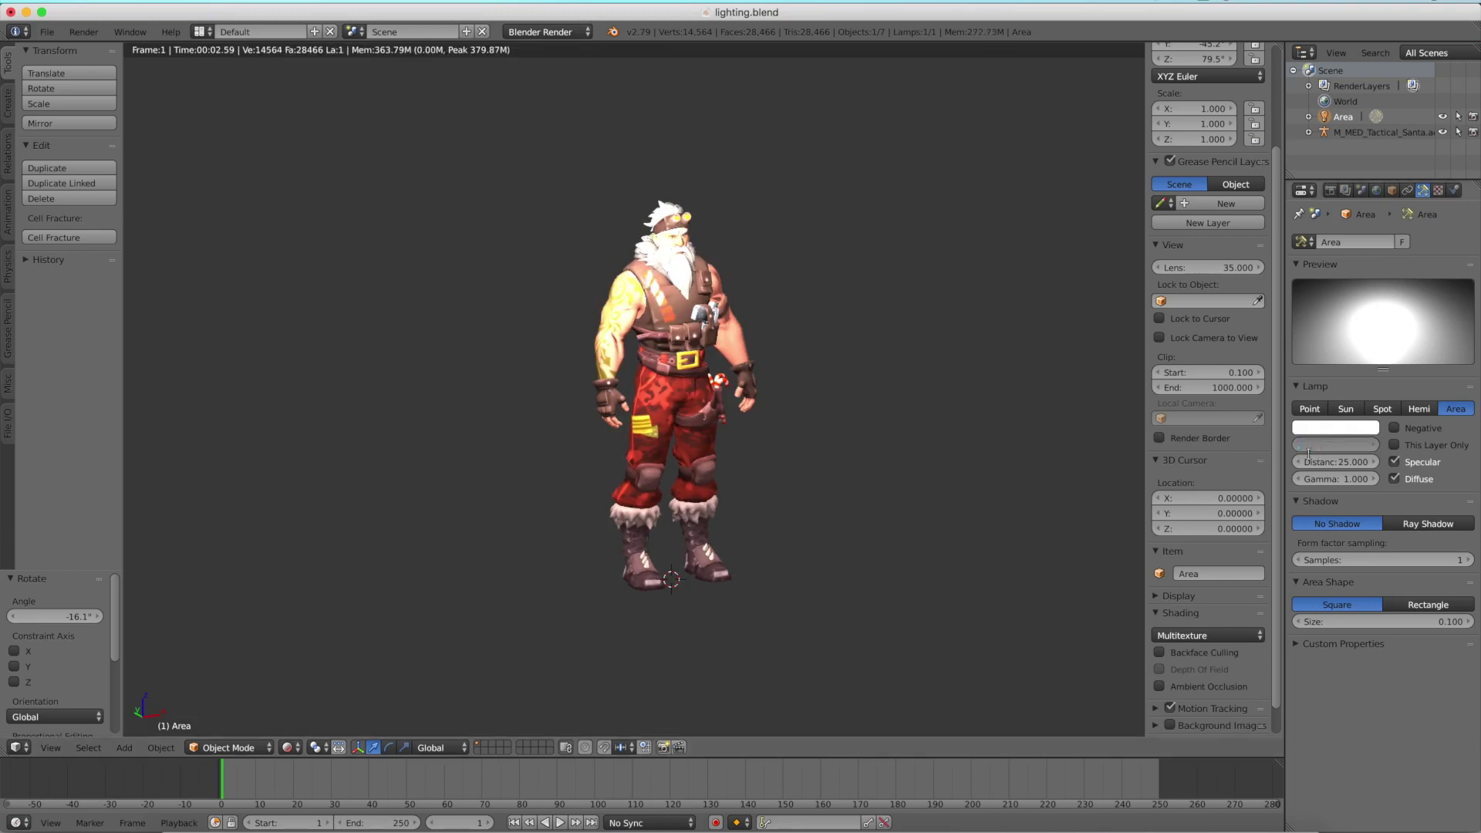
pyautogui.write('.1')
pyautogui.press('Return')
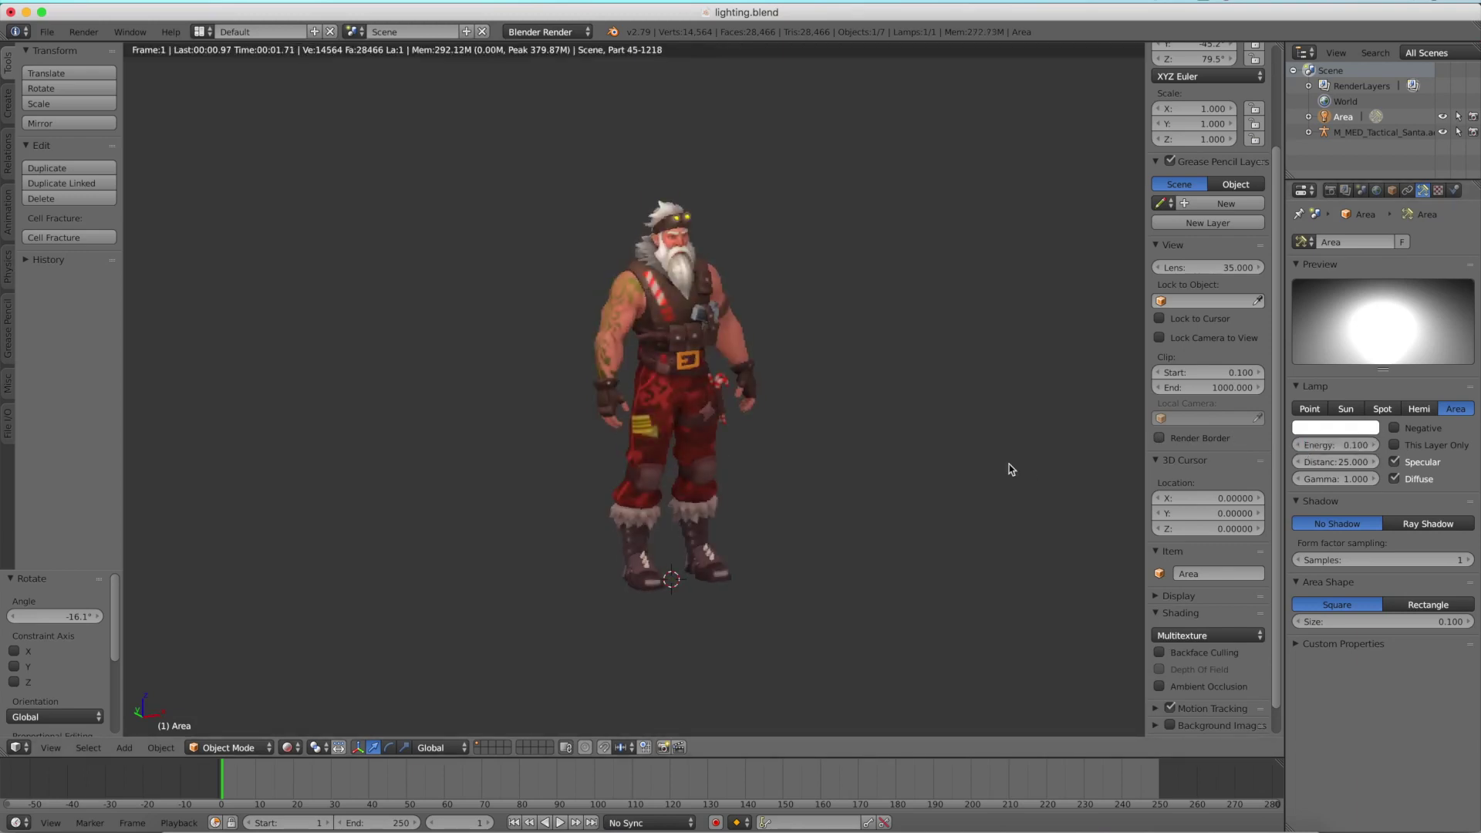
# Examine the Area lamp's light on the character up close and from another angle, and return to solid shading.
pyautogui.scroll(-3, 787, 439)
pyautogui.scroll(12, 756, 432)
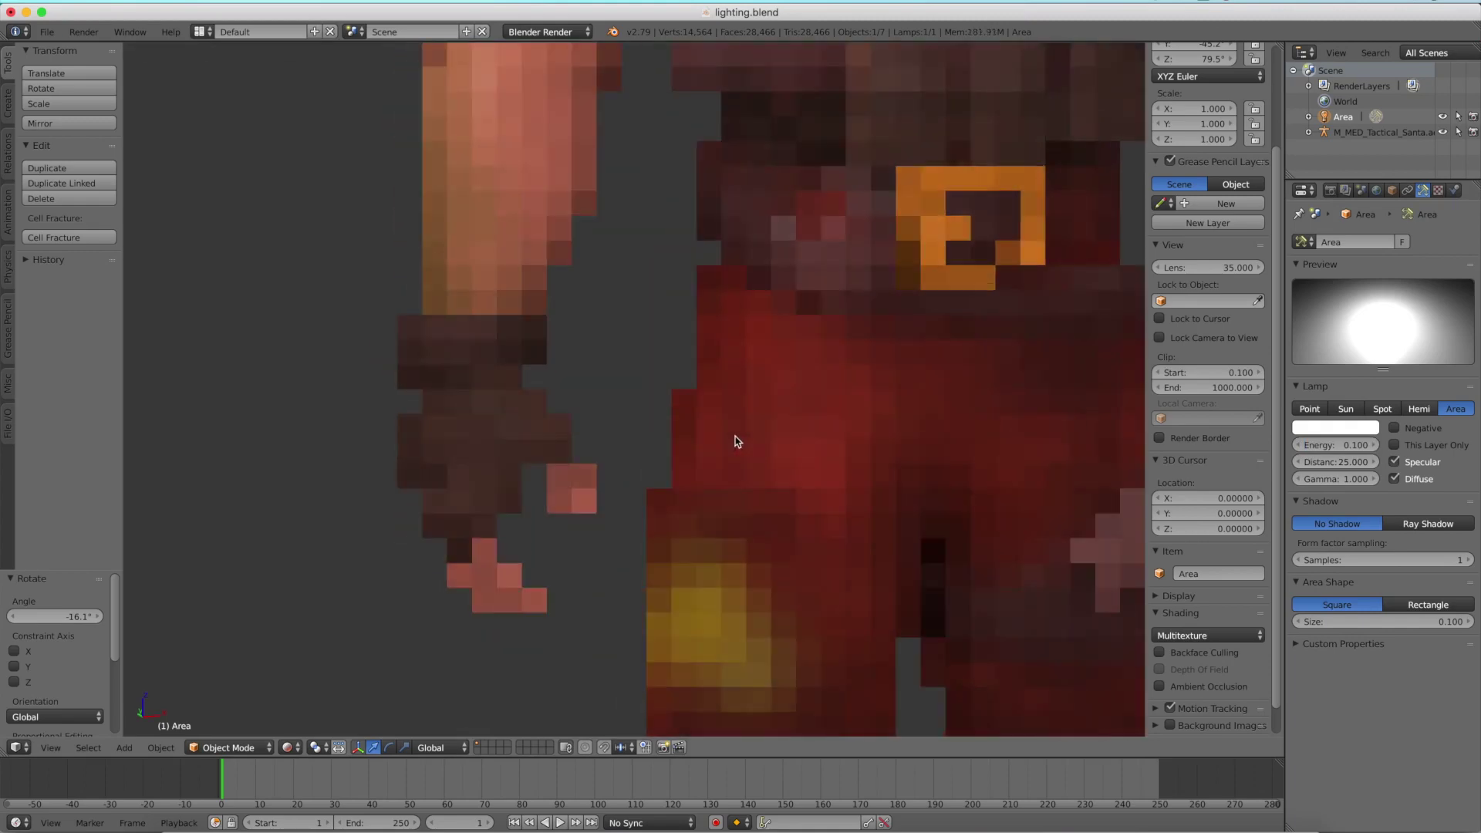
pyautogui.keyDown('shift'); pyautogui.moveTo(695, 387); pyautogui.dragTo(697, 480, button='middle'); pyautogui.keyUp('shift')
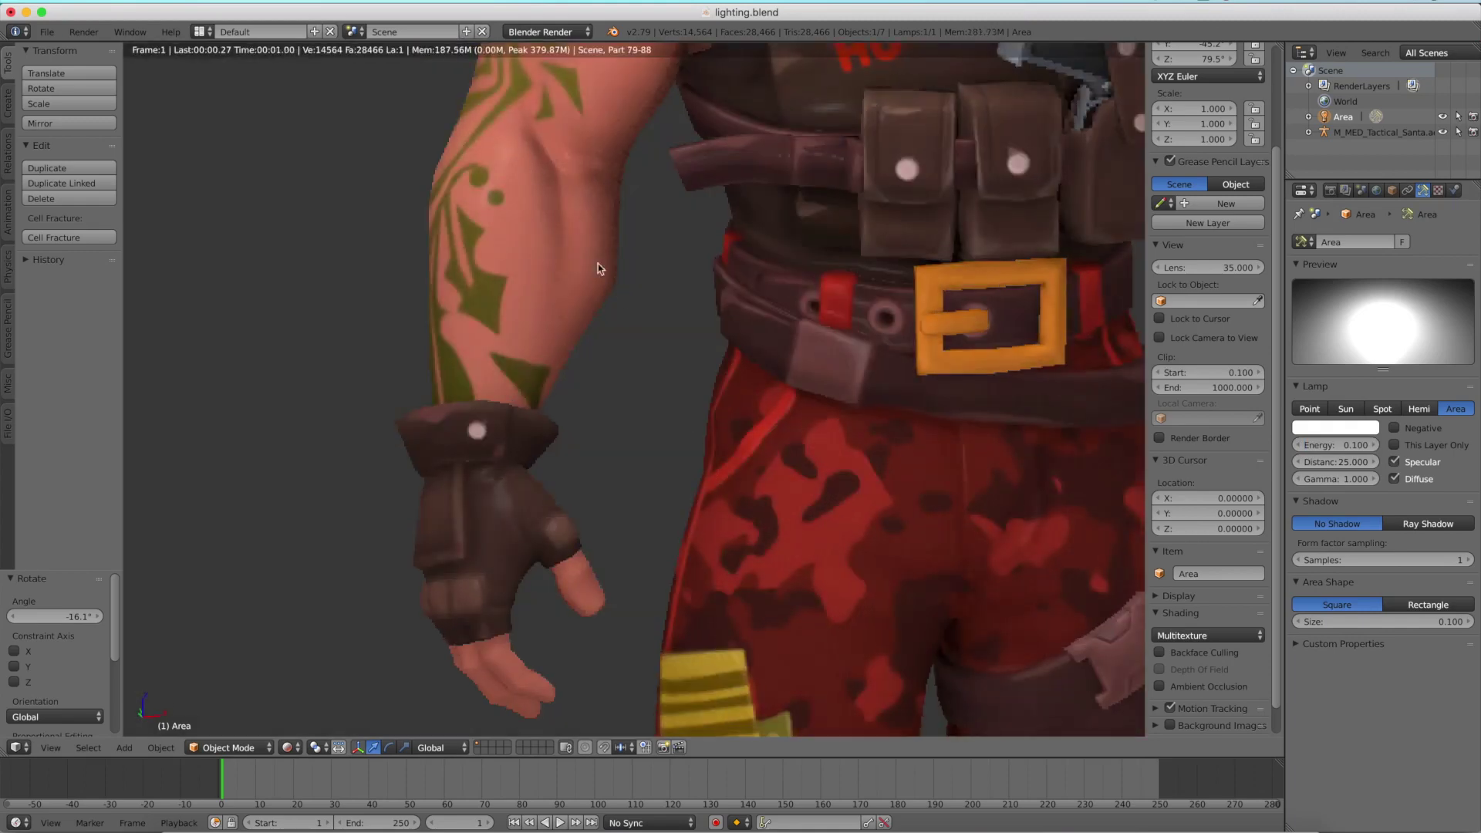
pyautogui.scroll(-10, 585, 242)
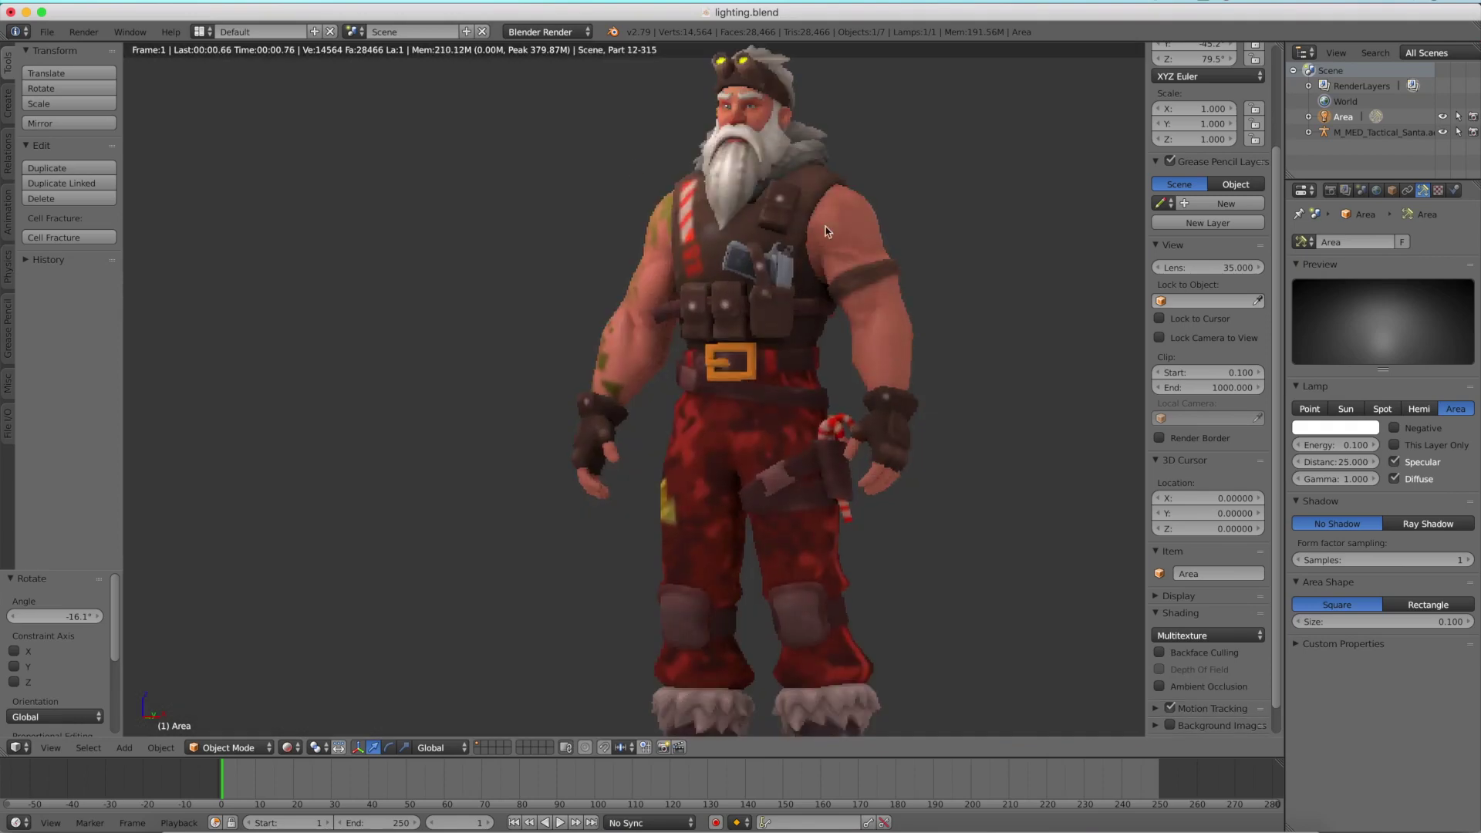
pyautogui.hotkey('shift', 'z')
pyautogui.scroll(-5, 778, 263)
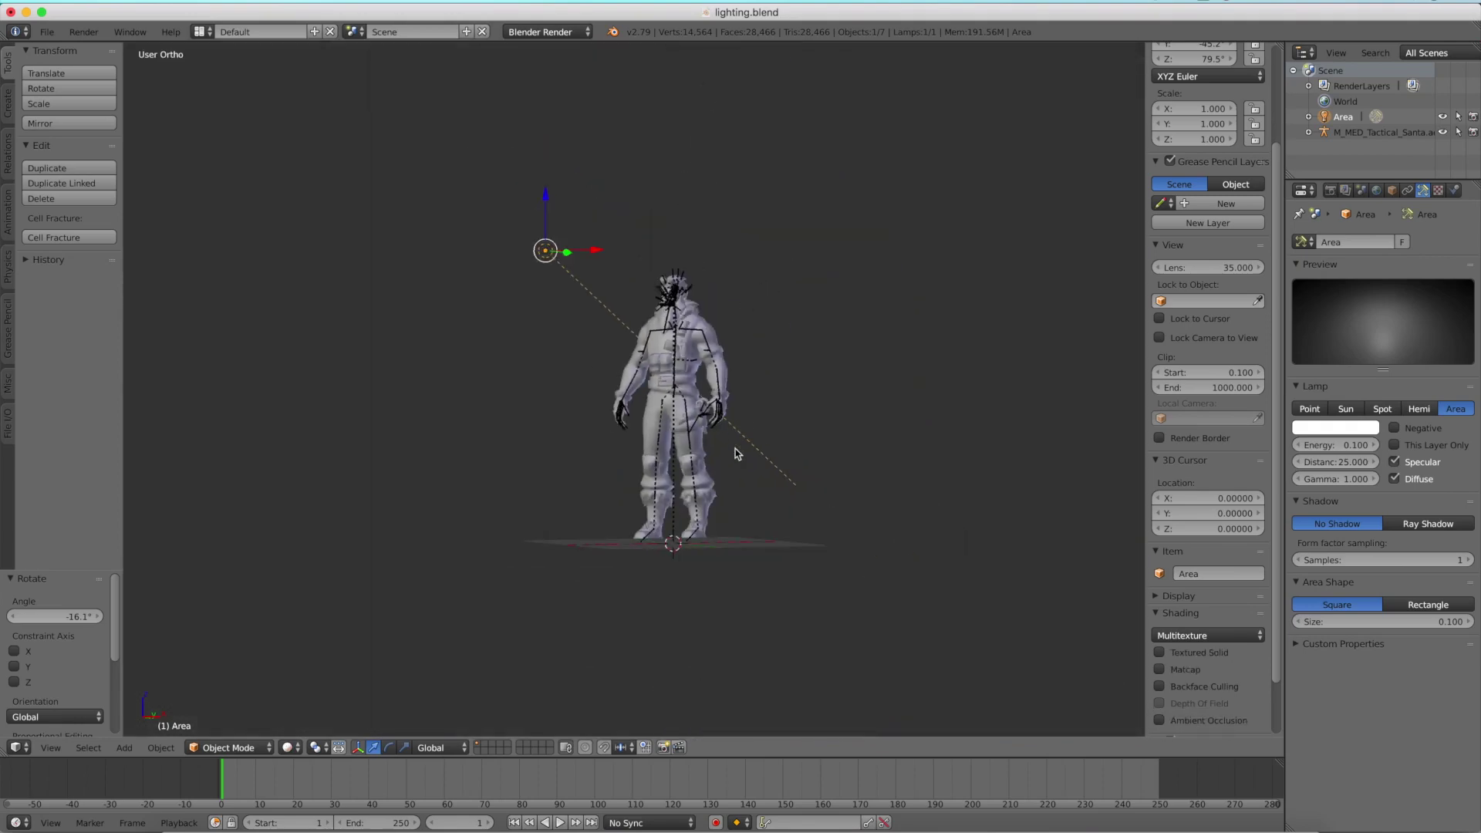
pyautogui.moveTo(748, 436); pyautogui.dragTo(739, 509, button='middle')
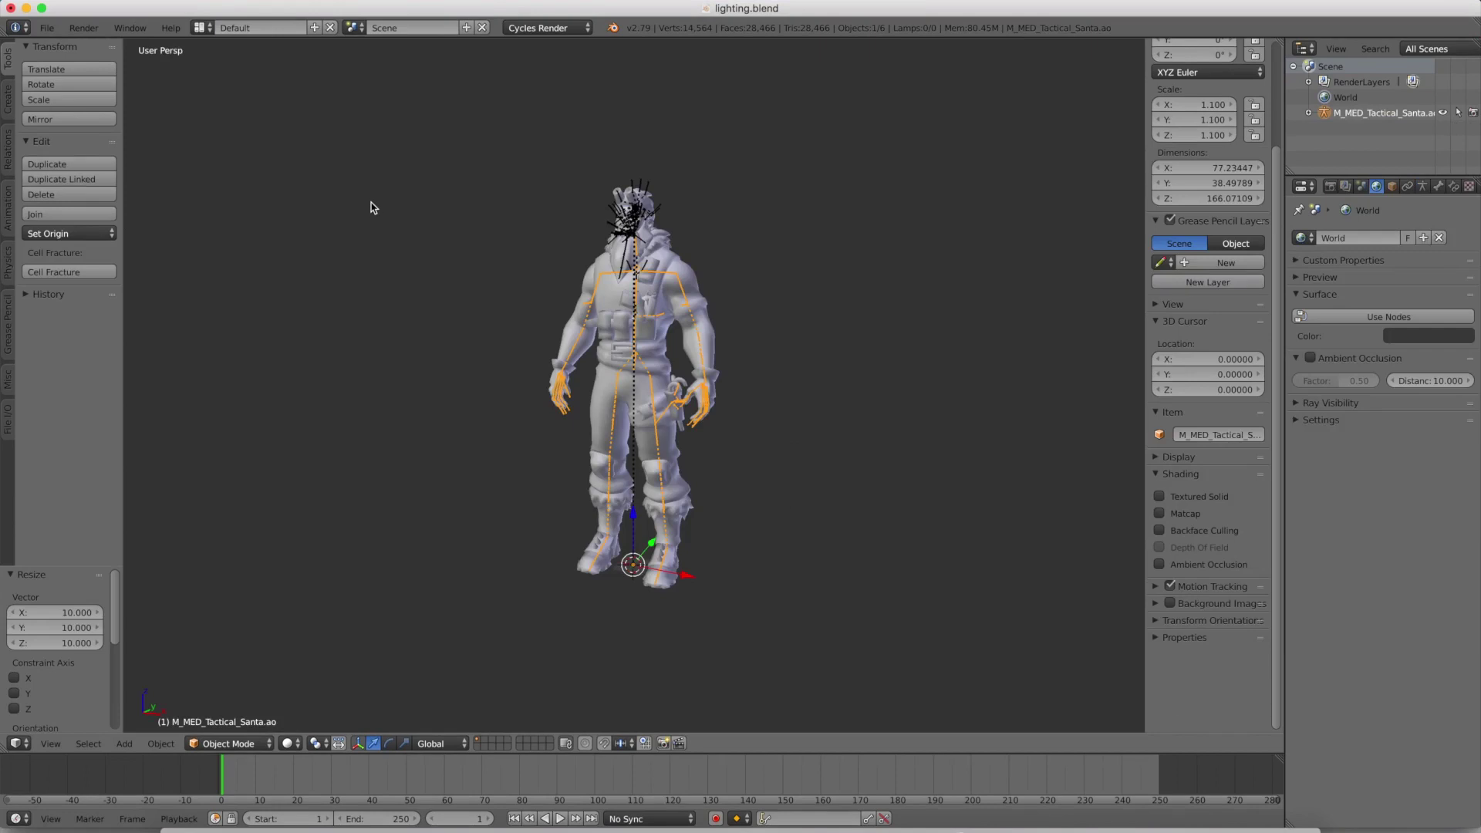
# Examine the lampless character from several angles in Cycles rendered shading, and return to solid shading.
pyautogui.scroll(2, 532, 254)
pyautogui.moveTo(524, 304); pyautogui.dragTo(555, 311, button='middle')
pyautogui.scroll(-3, 554, 311)
pyautogui.scroll(3, 555, 316)
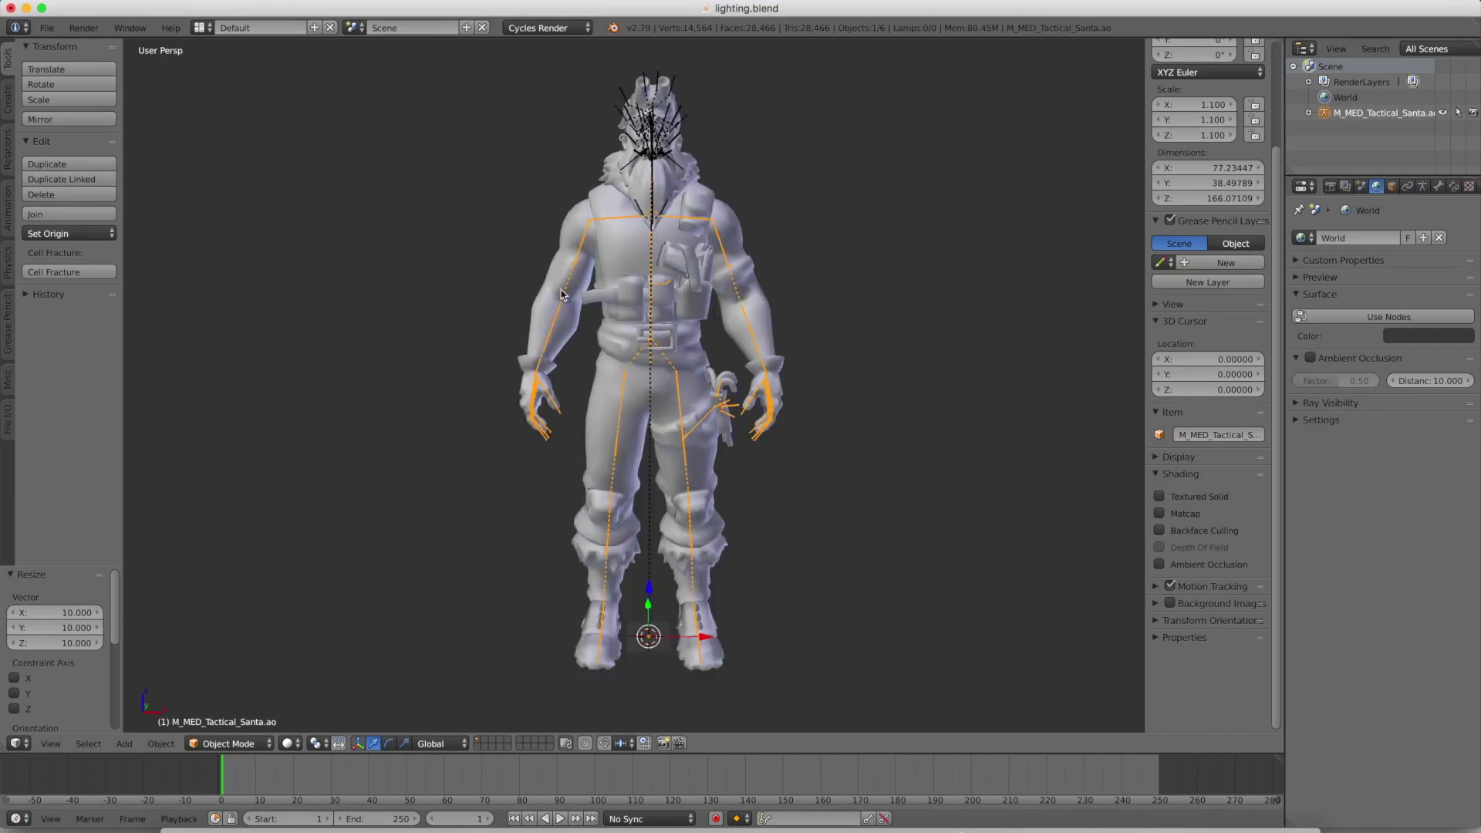
pyautogui.hotkey('shift', 'z')
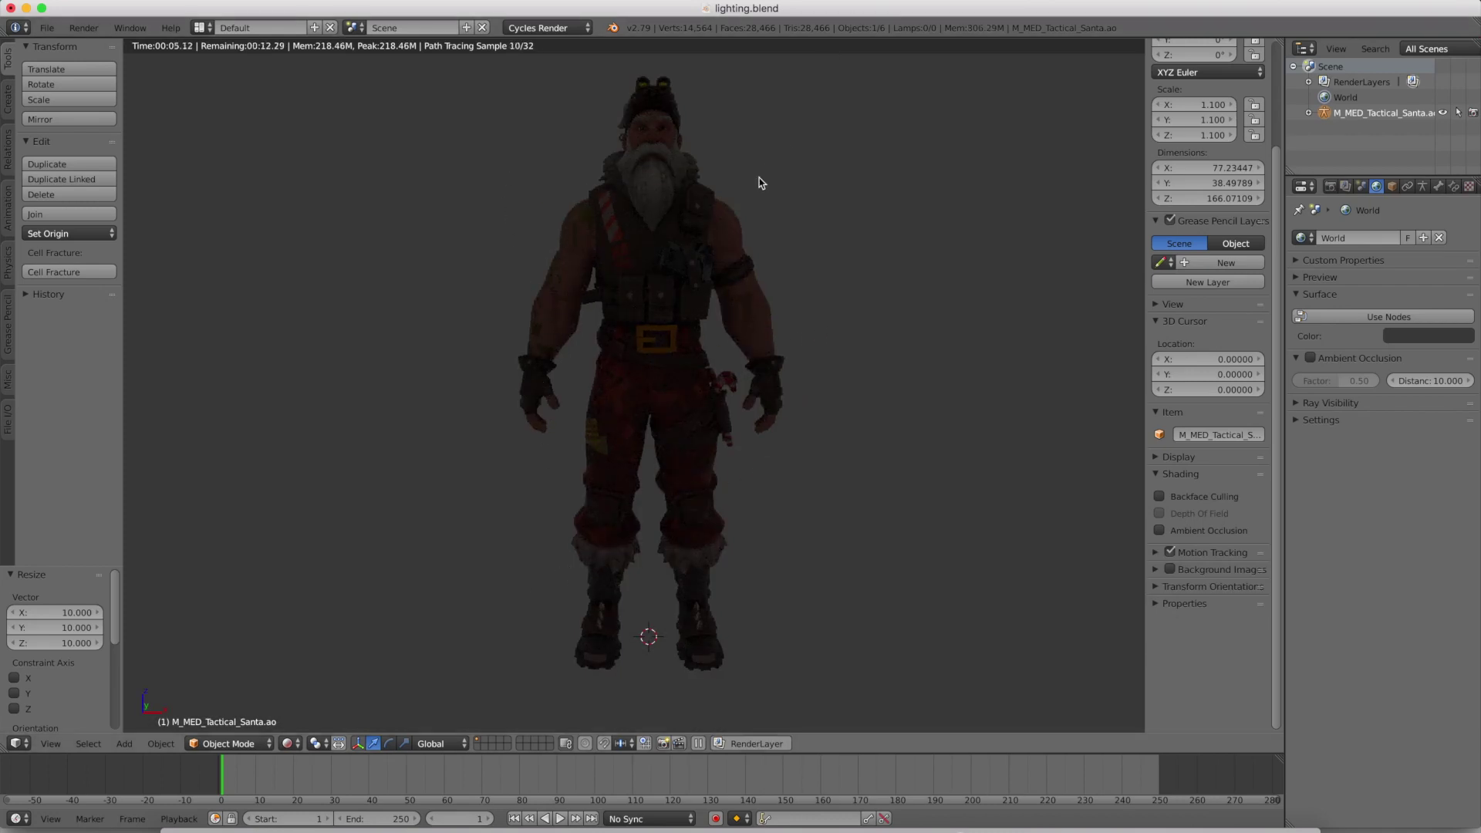
pyautogui.moveTo(756, 182)
pyautogui.mouseDown(button='middle')
pyautogui.moveTo(650, 205)
pyautogui.moveTo(499, 271)
pyautogui.moveTo(442, 258)
pyautogui.moveTo(354, 198)
pyautogui.moveTo(423, 204)
pyautogui.mouseUp(button='middle')
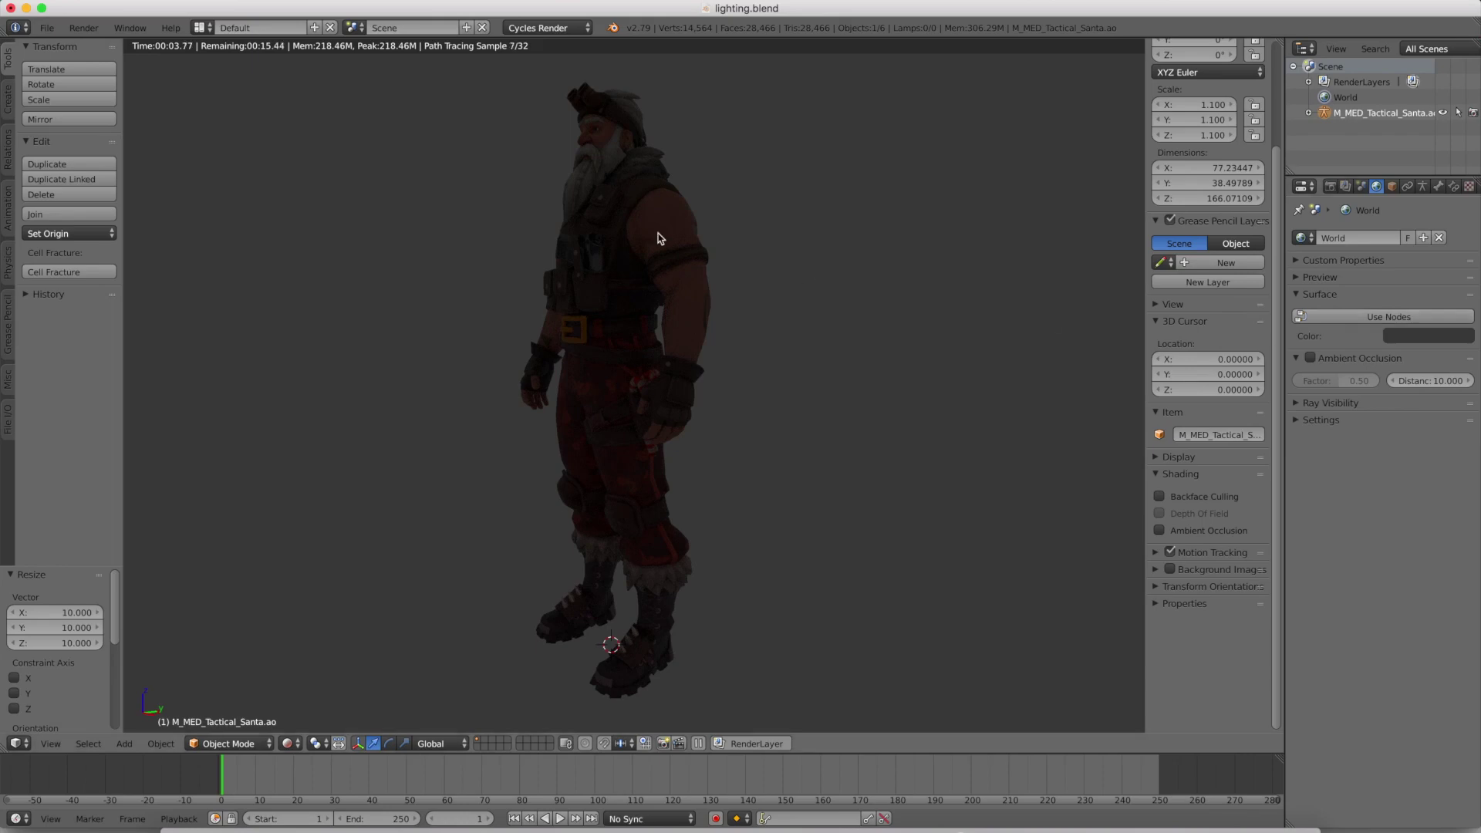
pyautogui.hotkey('shift', 'z')
pyautogui.scroll(5, 738, 321)
pyautogui.scroll(-8, 725, 378)
pyautogui.moveTo(711, 440); pyautogui.dragTo(786, 440, button='middle')
pyautogui.scroll(-3, 788, 463)
pyautogui.hotkey('shift', 'z')
pyautogui.hotkey('shift', 'z')
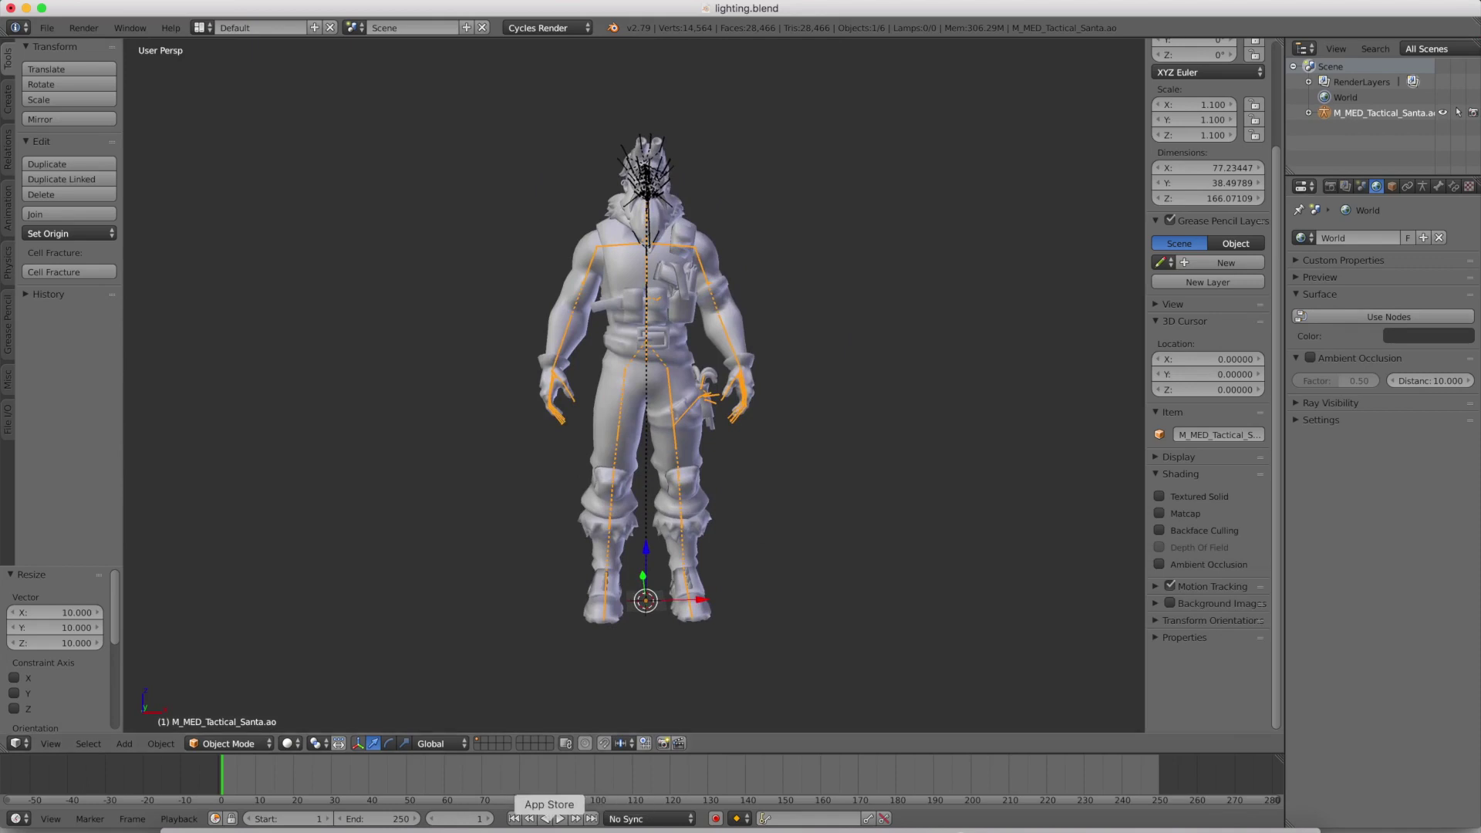
# Scale the character down by a factor of 0.1 and frame it in the viewport.
pyautogui.scroll(3, 756, 548)
pyautogui.moveTo(752, 559); pyautogui.dragTo(766, 579, button='middle')
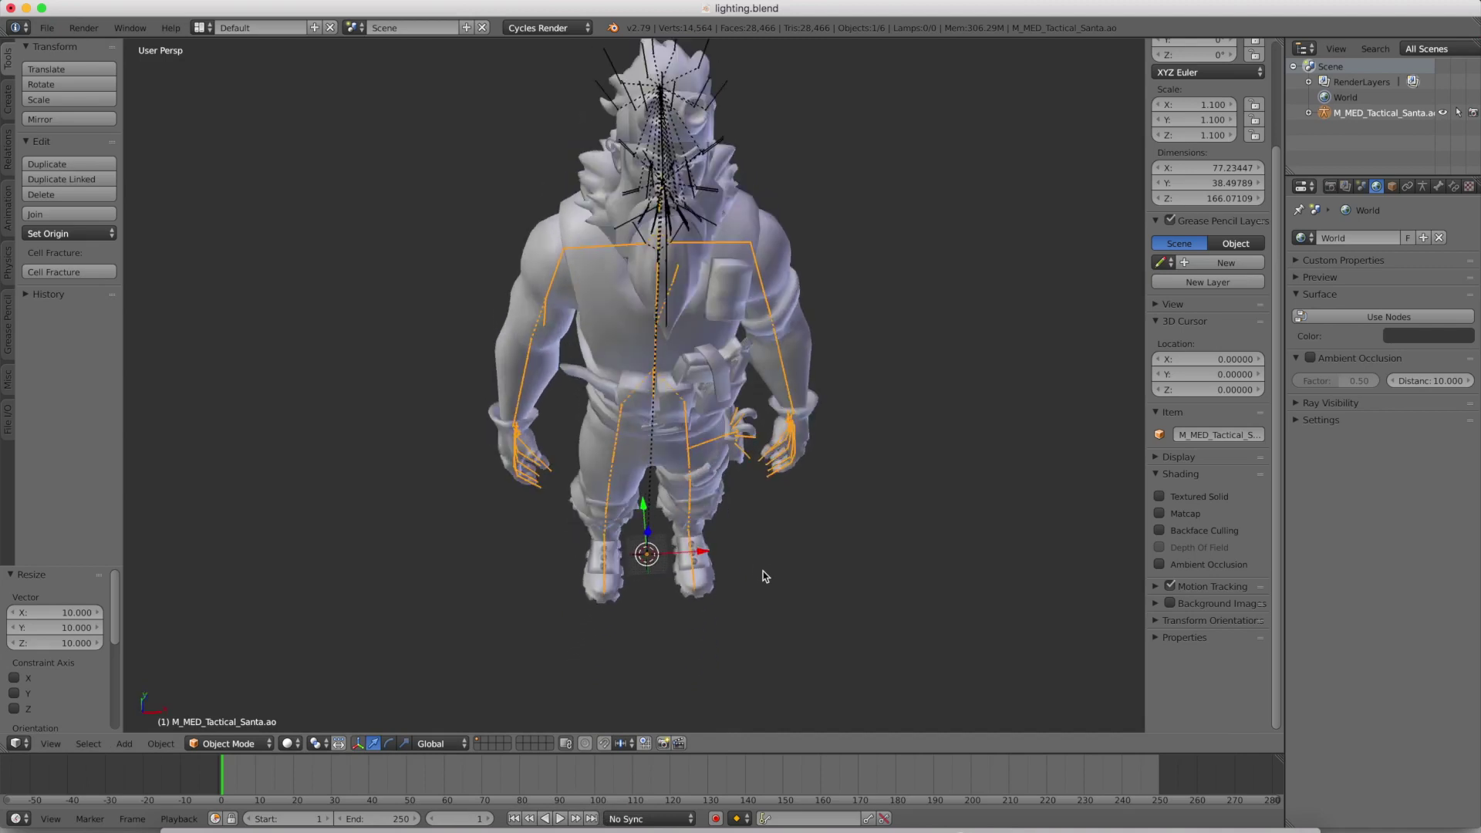
pyautogui.scroll(-3, 765, 576)
pyautogui.moveTo(767, 522); pyautogui.dragTo(447, 526, button='middle')
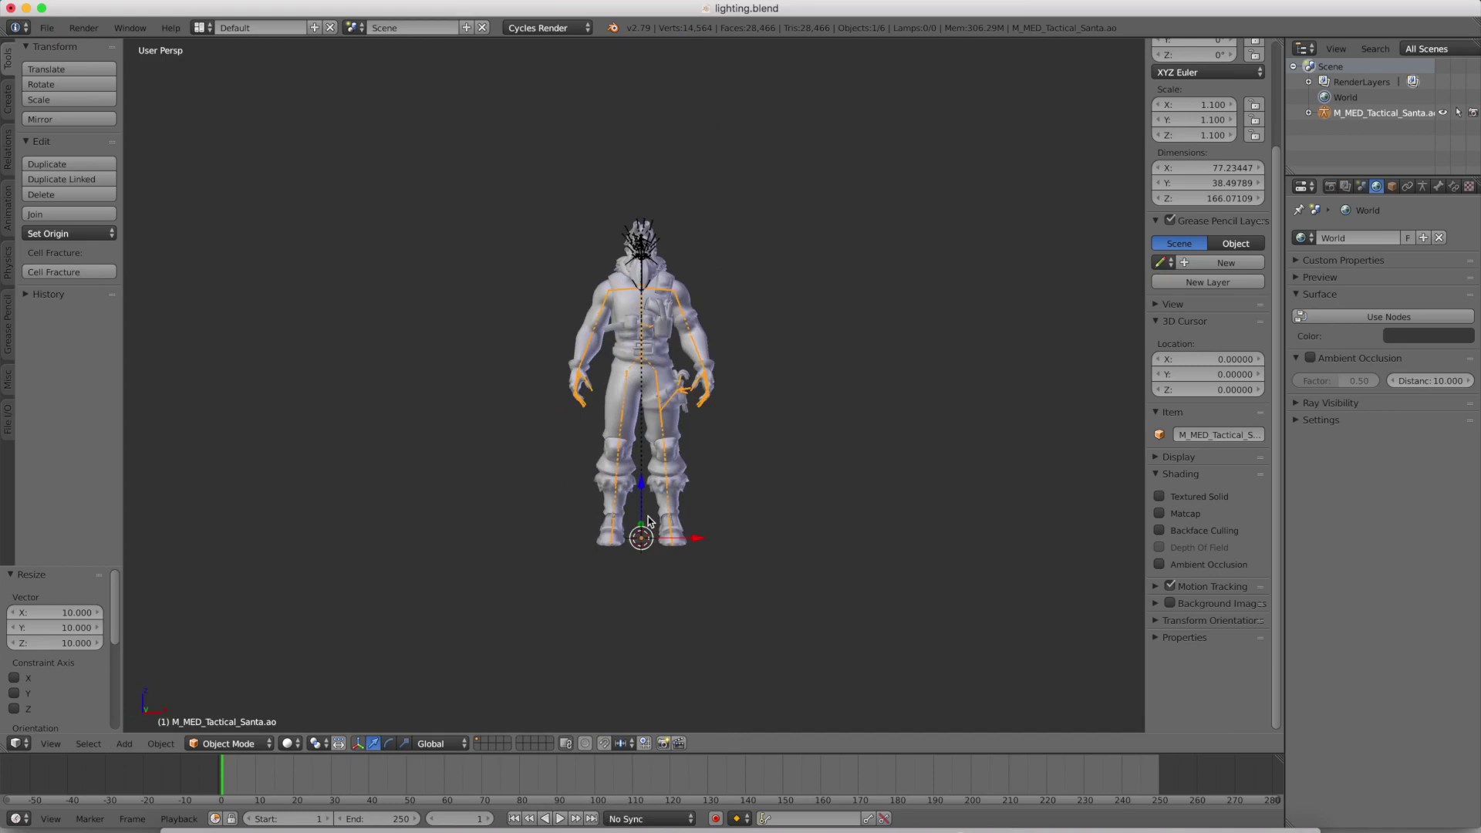
pyautogui.write('s.1')
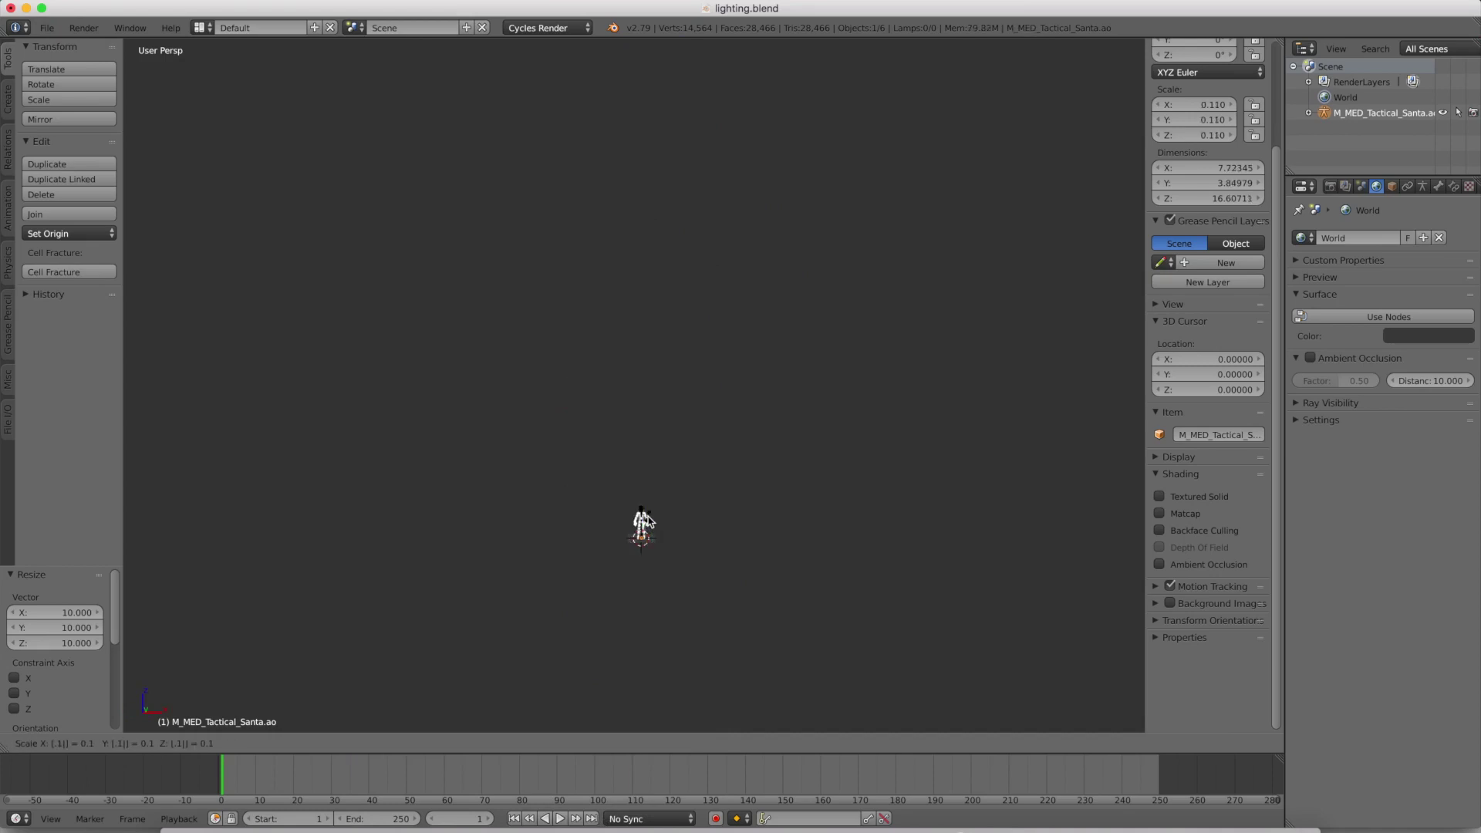
pyautogui.press('Return')
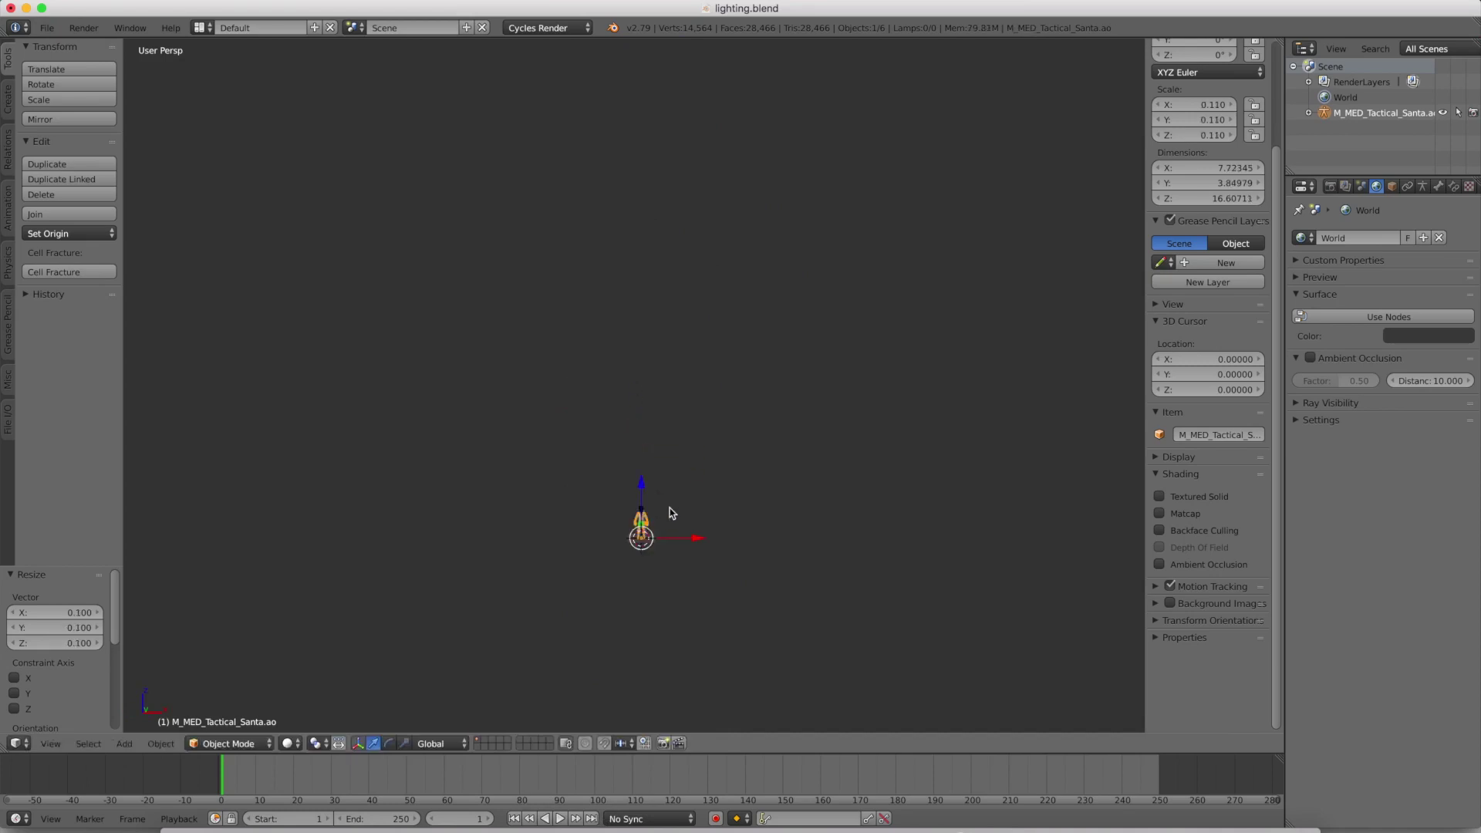
pyautogui.press('KP_Decimal')
# Add a Point lamp and move it in front of the character at upper-body height in the right orthographic view.
pyautogui.moveTo(664, 524); pyautogui.dragTo(644, 548, button='middle')
pyautogui.scroll(4, 645, 549)
pyautogui.scroll(-5, 641, 548)
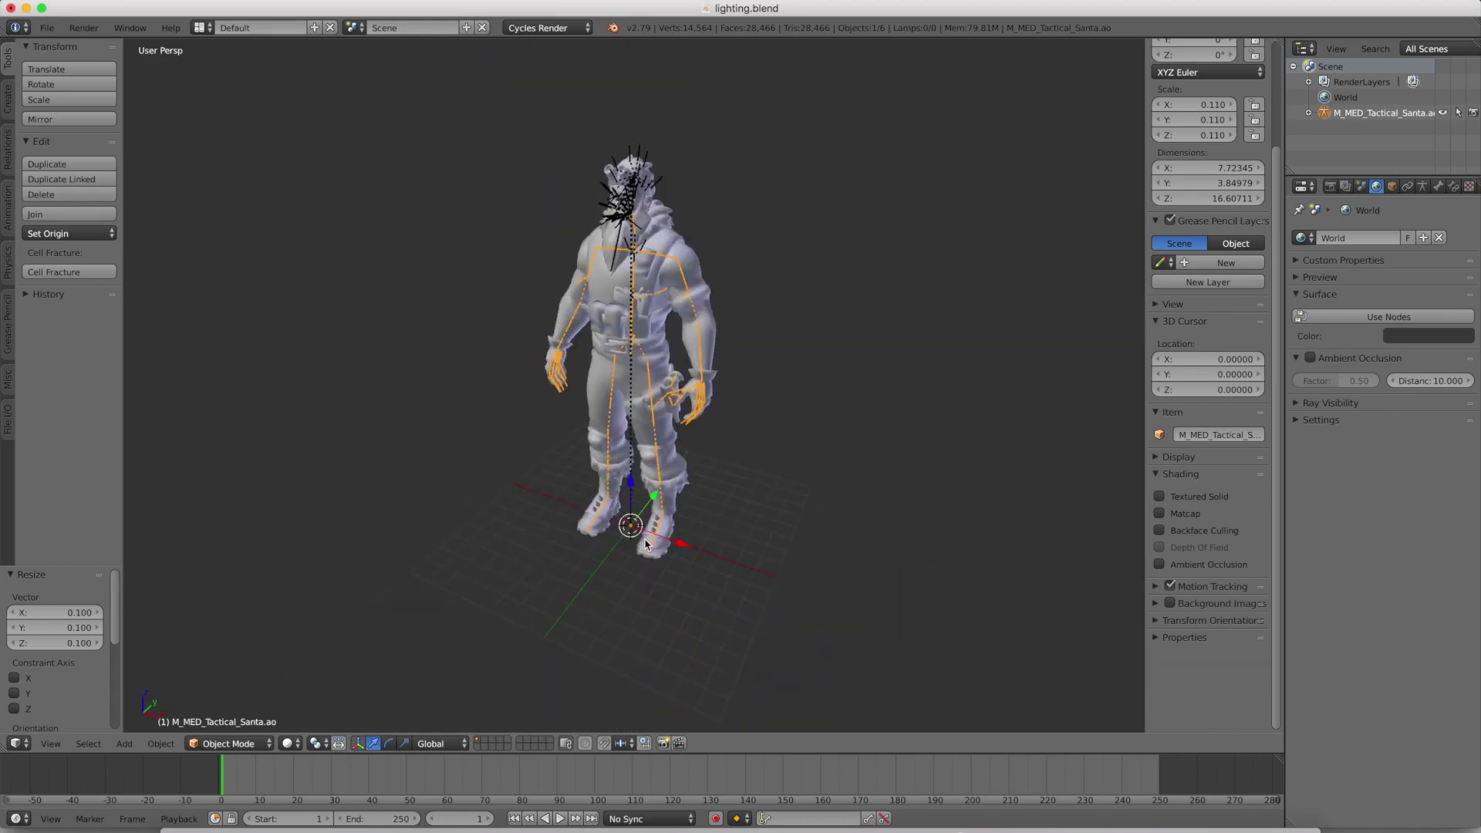
pyautogui.press('KP_3')
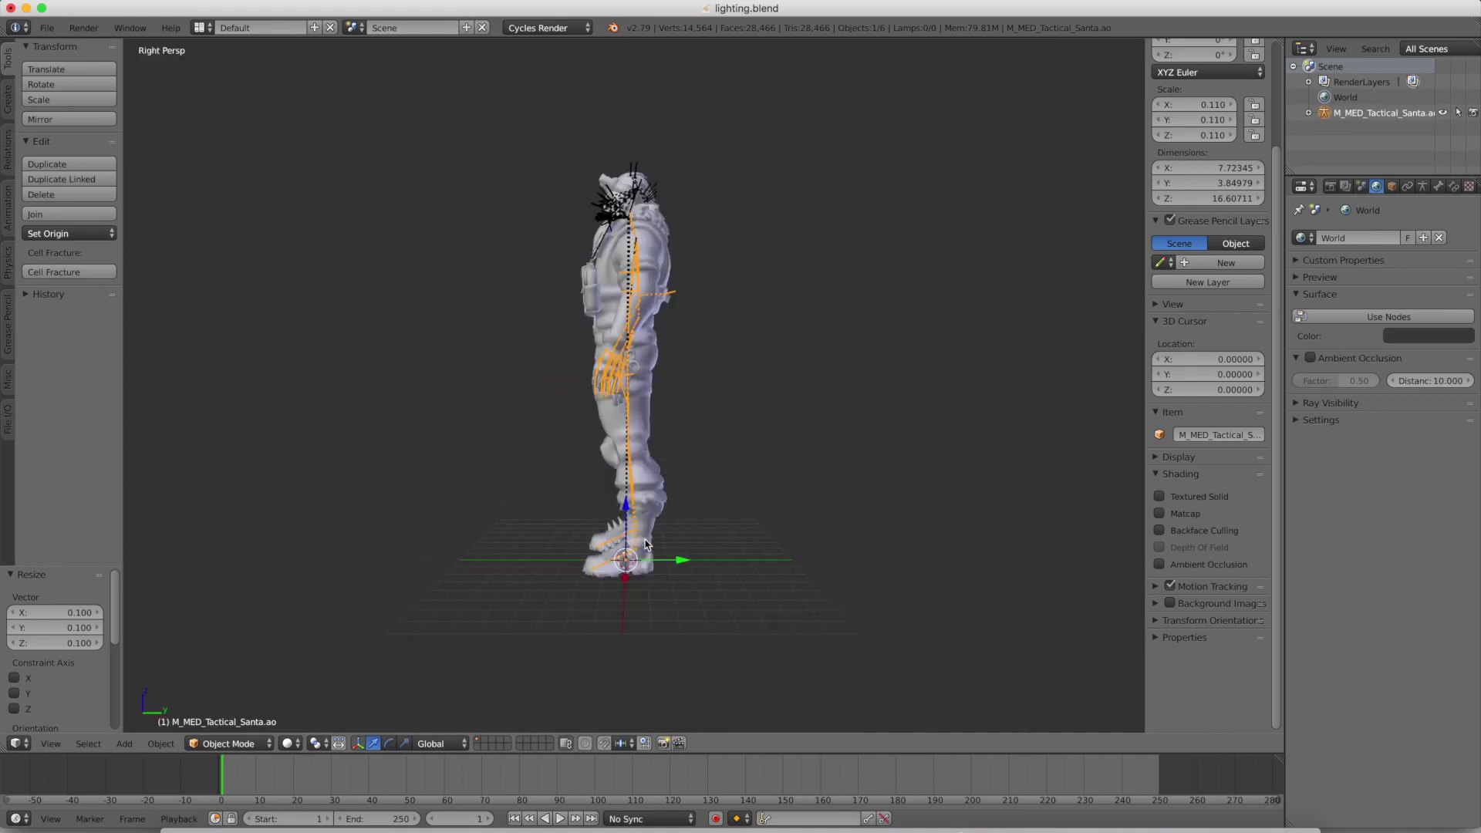
pyautogui.press('KP_5')
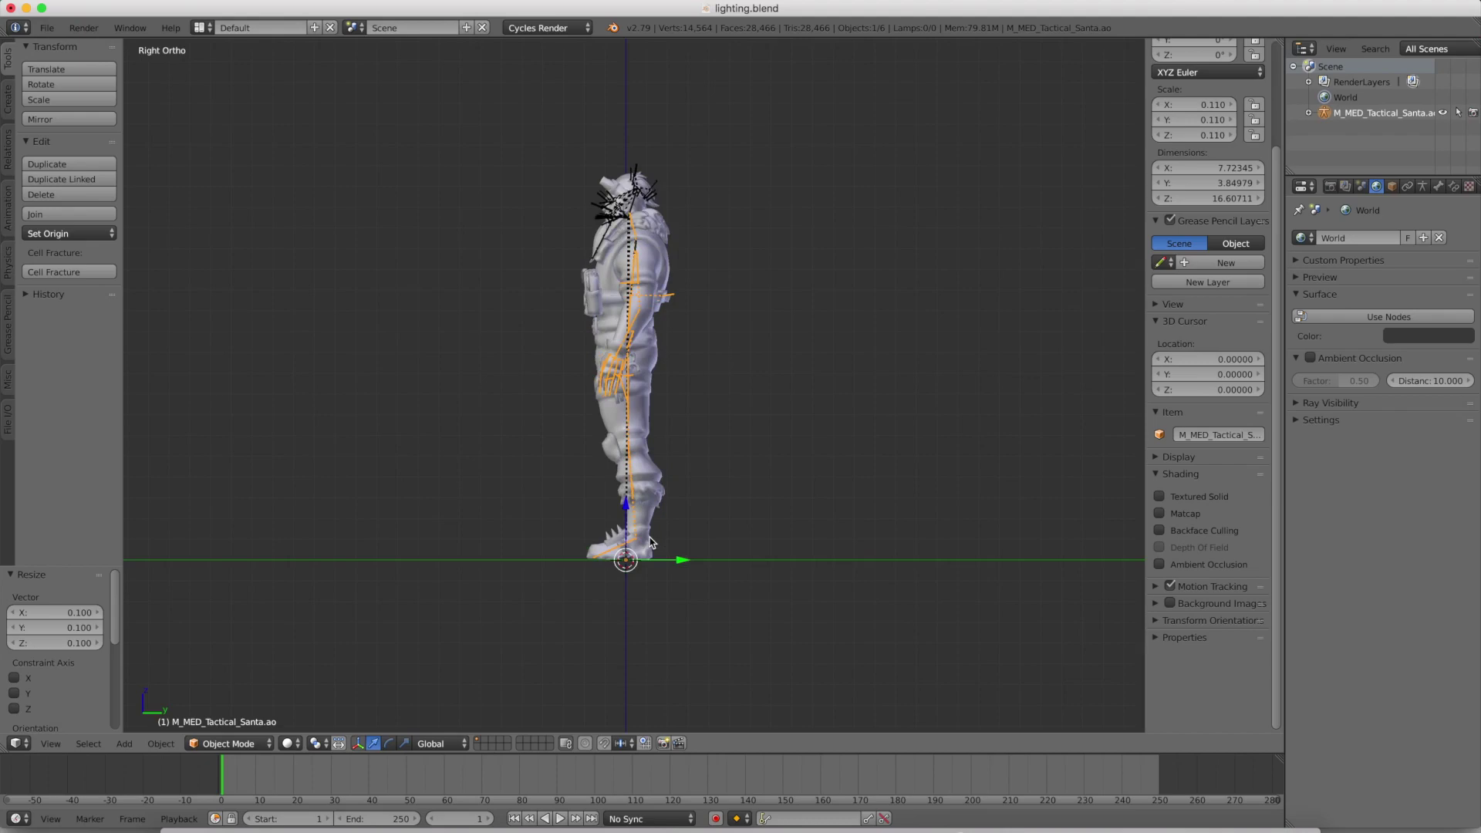
pyautogui.hotkey('shift', 'a')
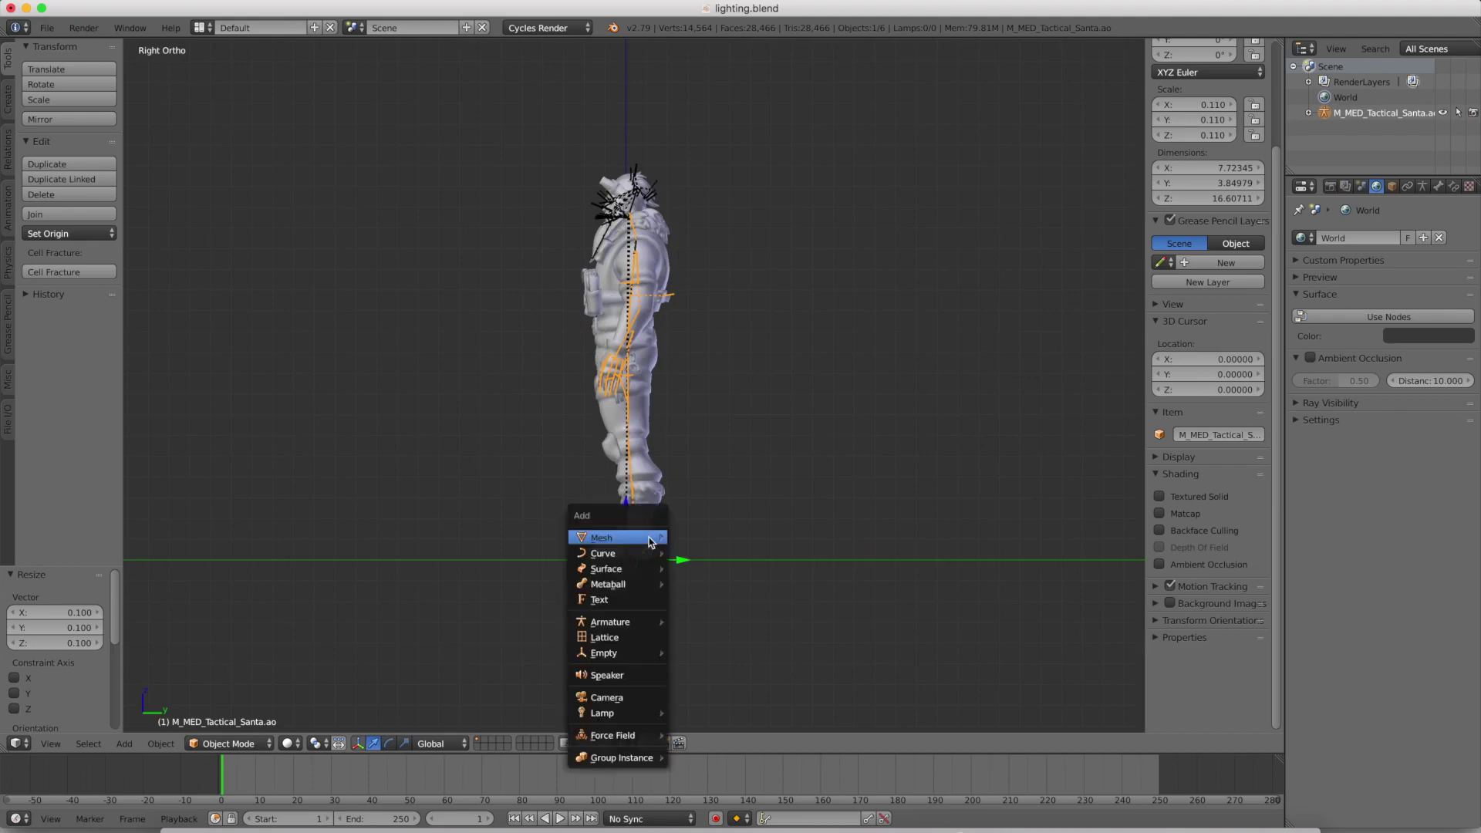
pyautogui.moveTo(644, 712)
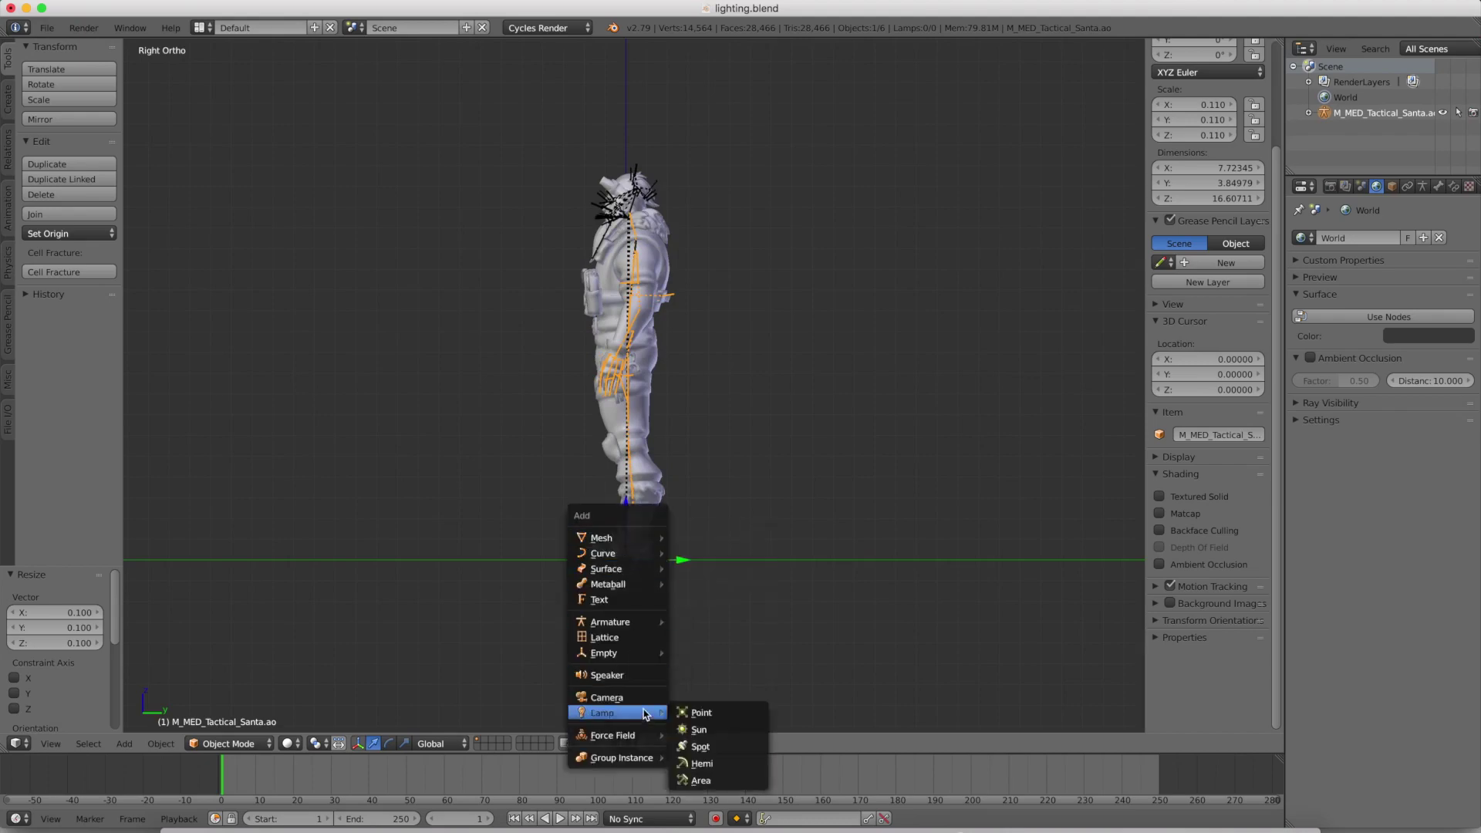
pyautogui.click(711, 716)
pyautogui.press('g')
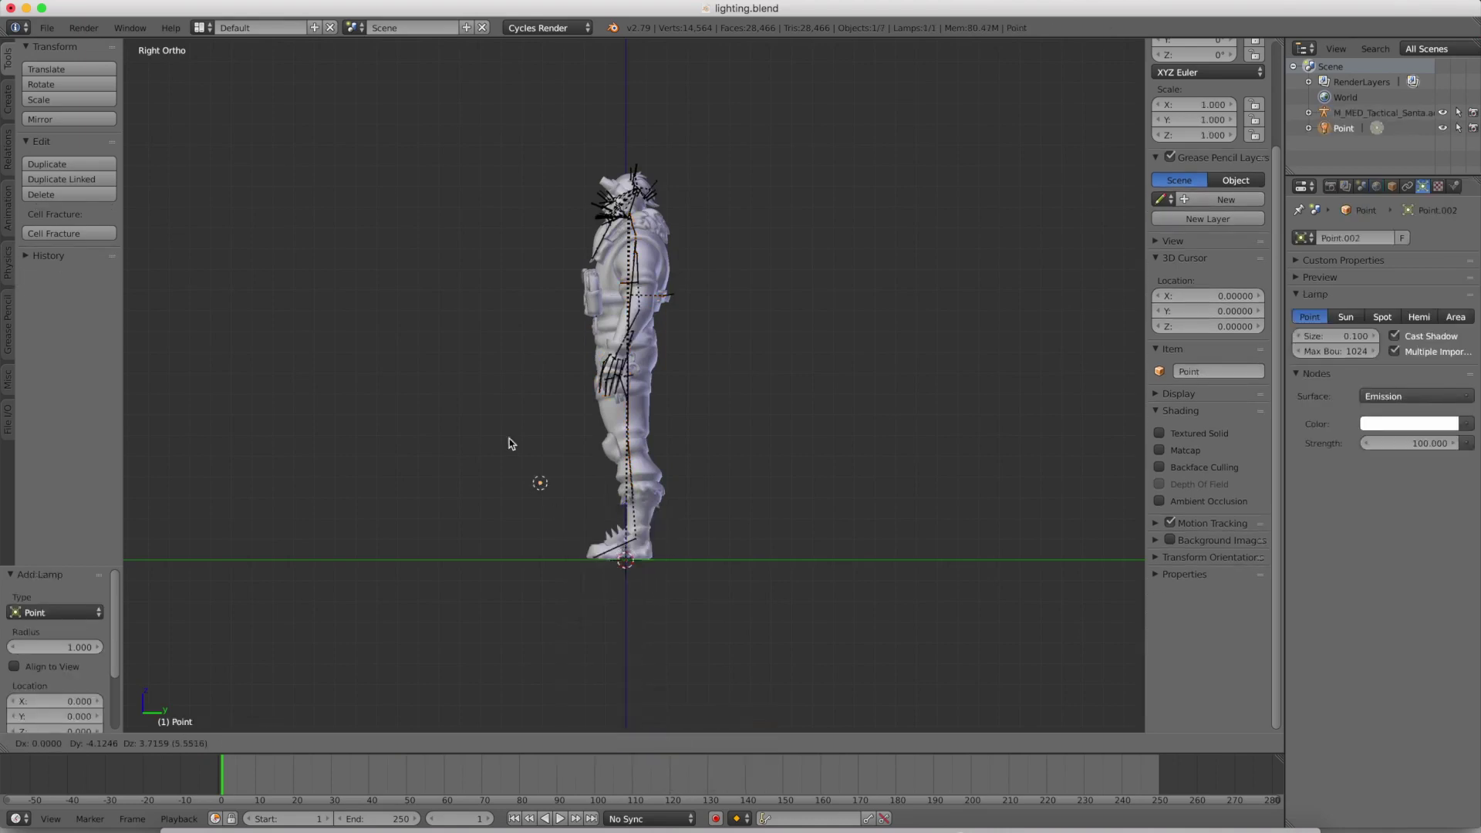
pyautogui.click(462, 235)
# Move the Point lamp by -4.348 in X and -1.263 in Y in the top view.
pyautogui.press('KP_7')
pyautogui.press('g')
pyautogui.click(641, 475)
pyautogui.moveTo(641, 476); pyautogui.dragTo(543, 274, button='middle')
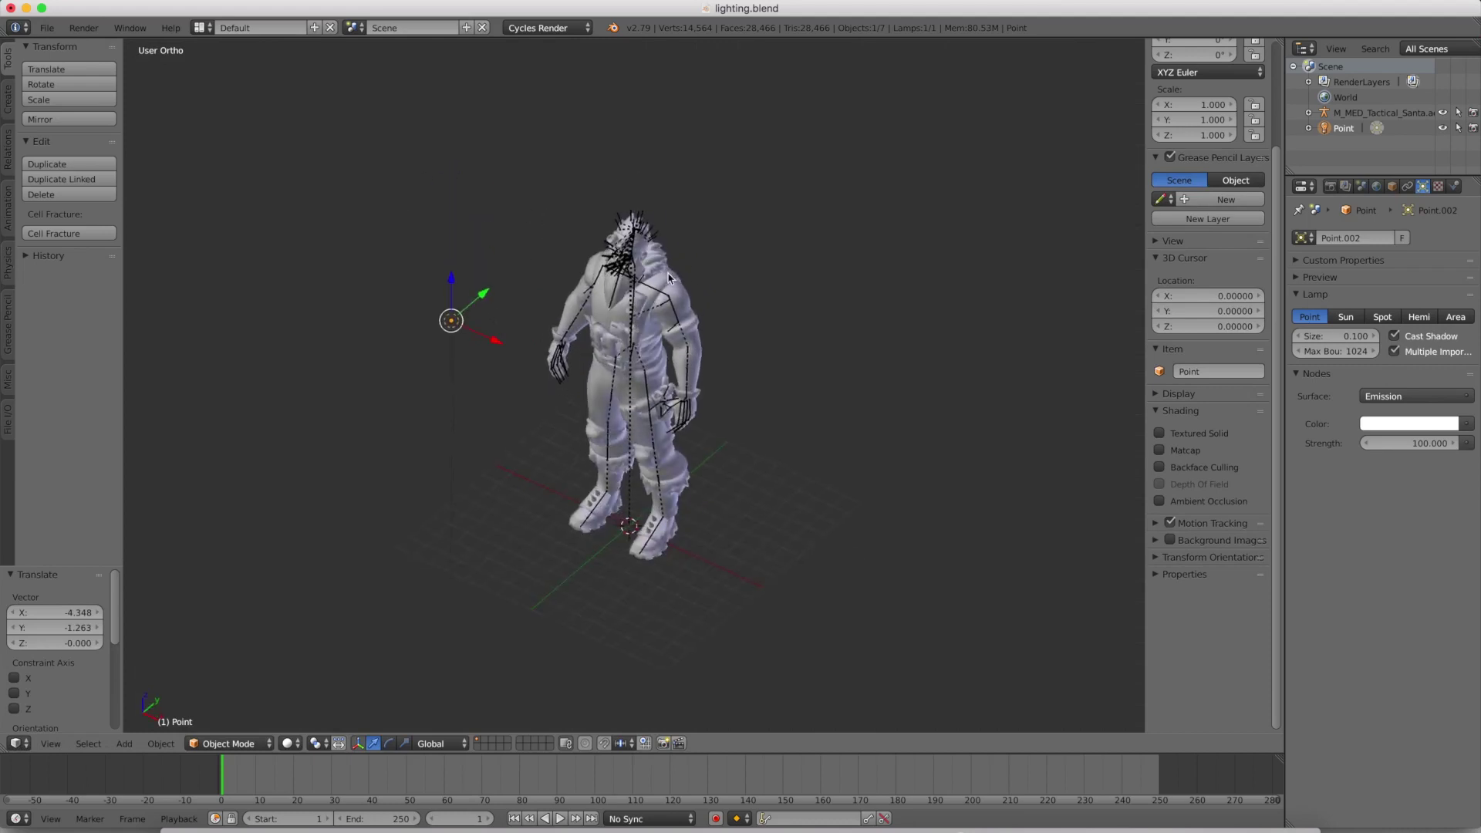
pyautogui.click(1322, 278)
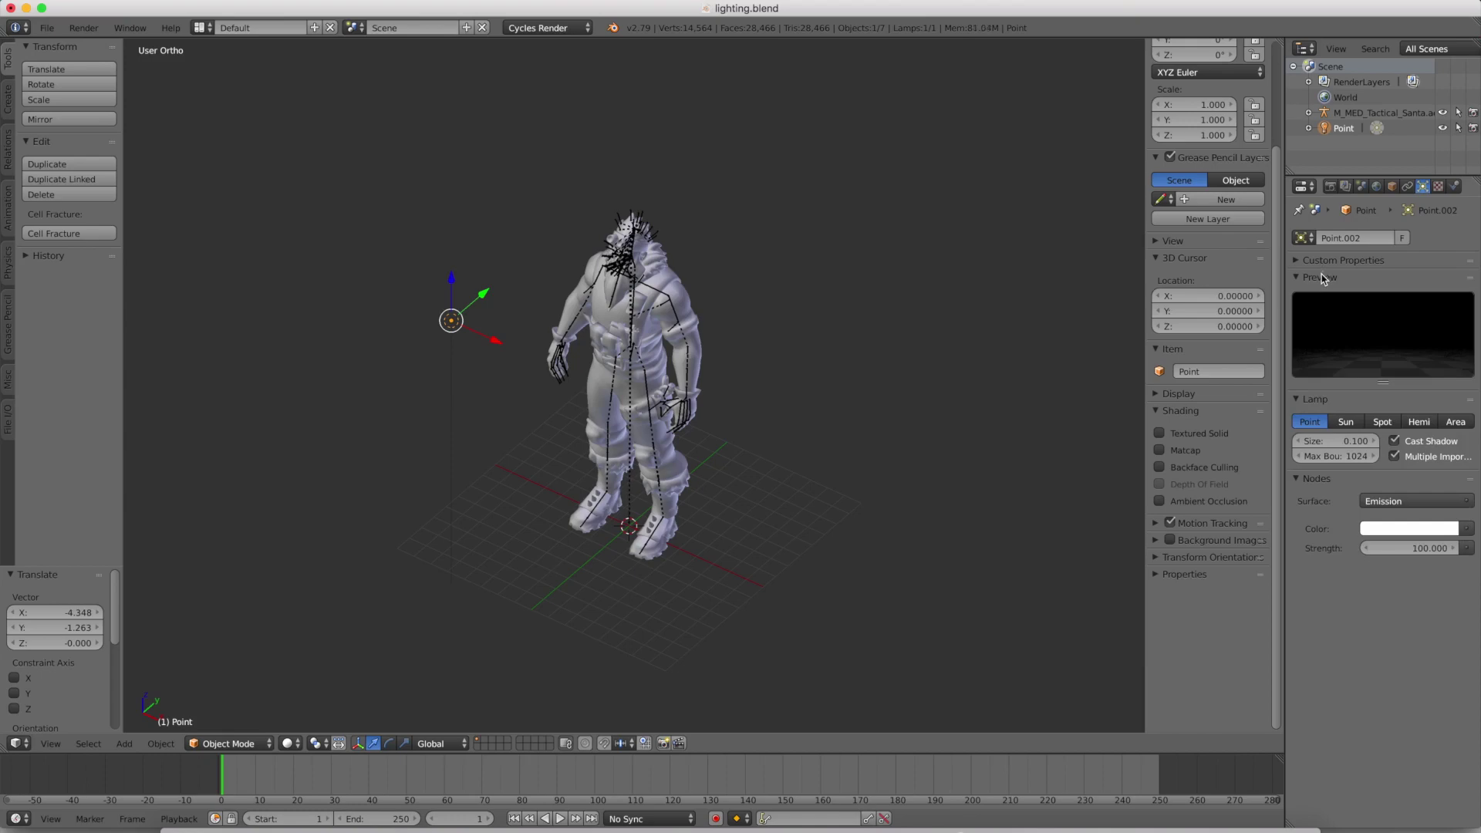
pyautogui.moveTo(928, 324); pyautogui.dragTo(970, 285, button='middle')
pyautogui.click(1328, 281)
# Preview the Point lamp's light on the front of the character in rendered shading.
pyautogui.moveTo(608, 389); pyautogui.dragTo(659, 358, button='middle')
pyautogui.press('z')
pyautogui.press('z')
pyautogui.hotkey('shift', 'z')
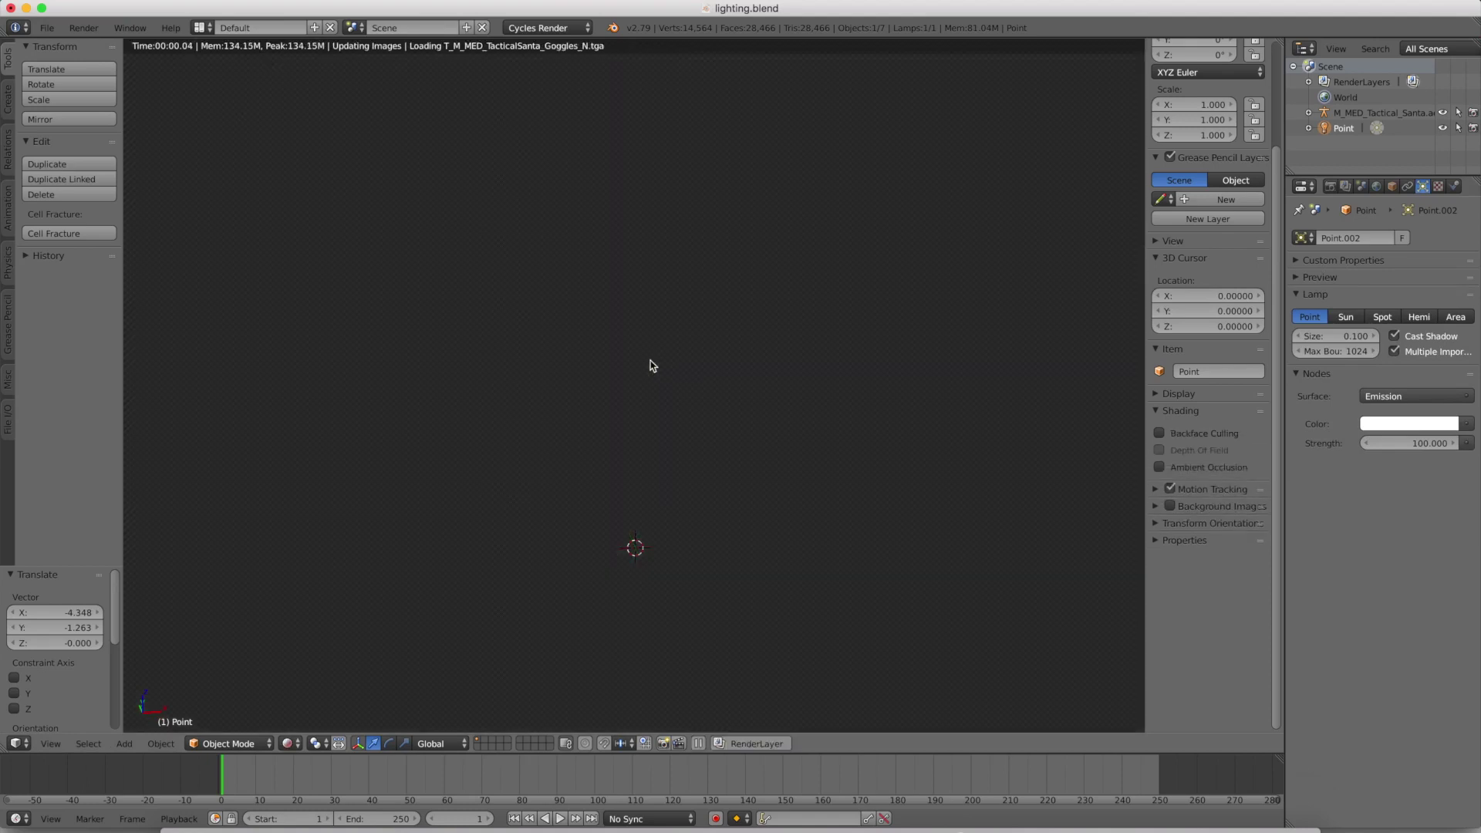
pyautogui.scroll(3, 644, 372)
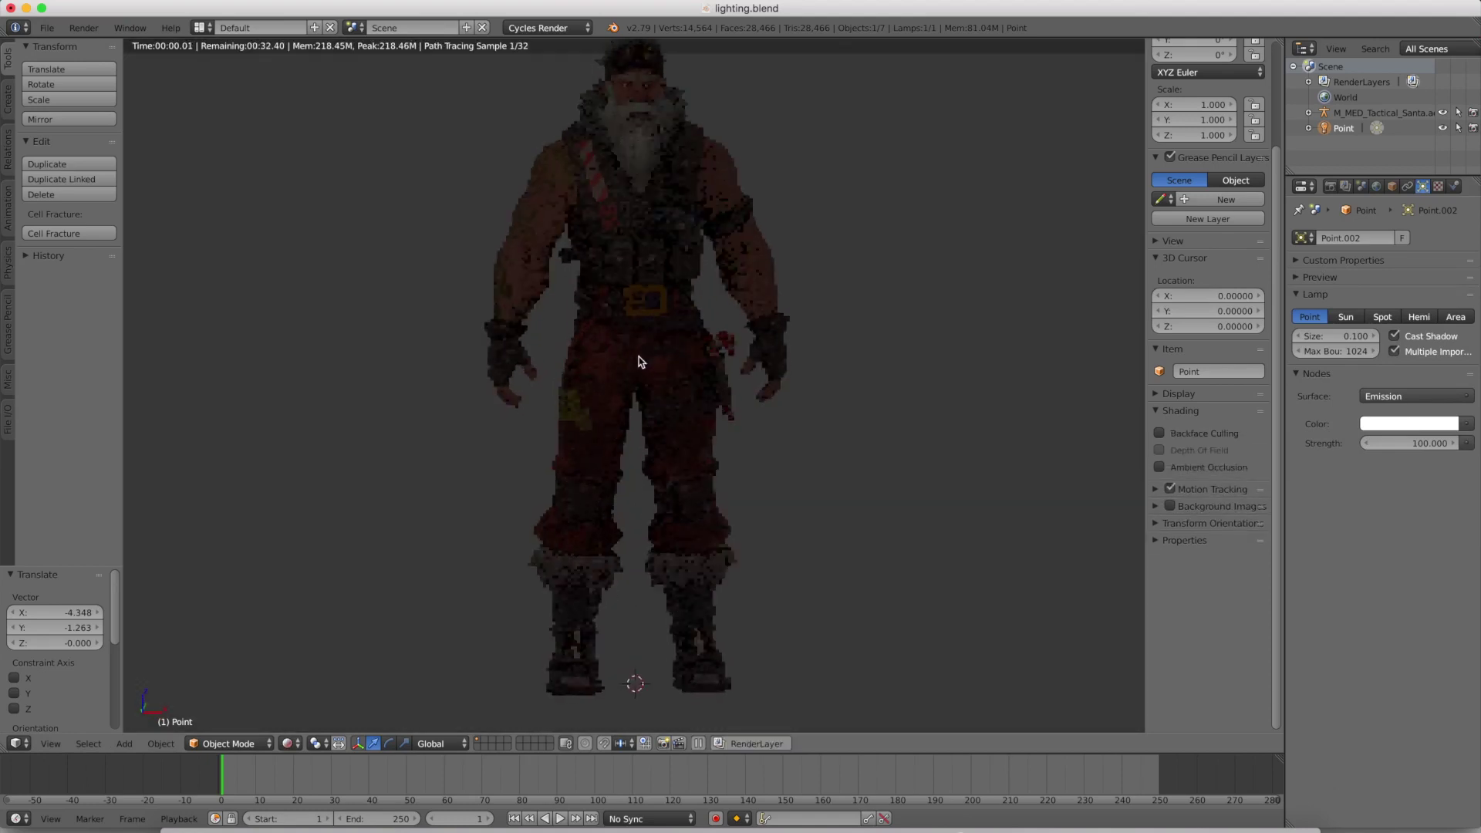
# Set the Point lamp's emission strength to 1000.
pyautogui.click(1376, 443)
pyautogui.click(1380, 442)
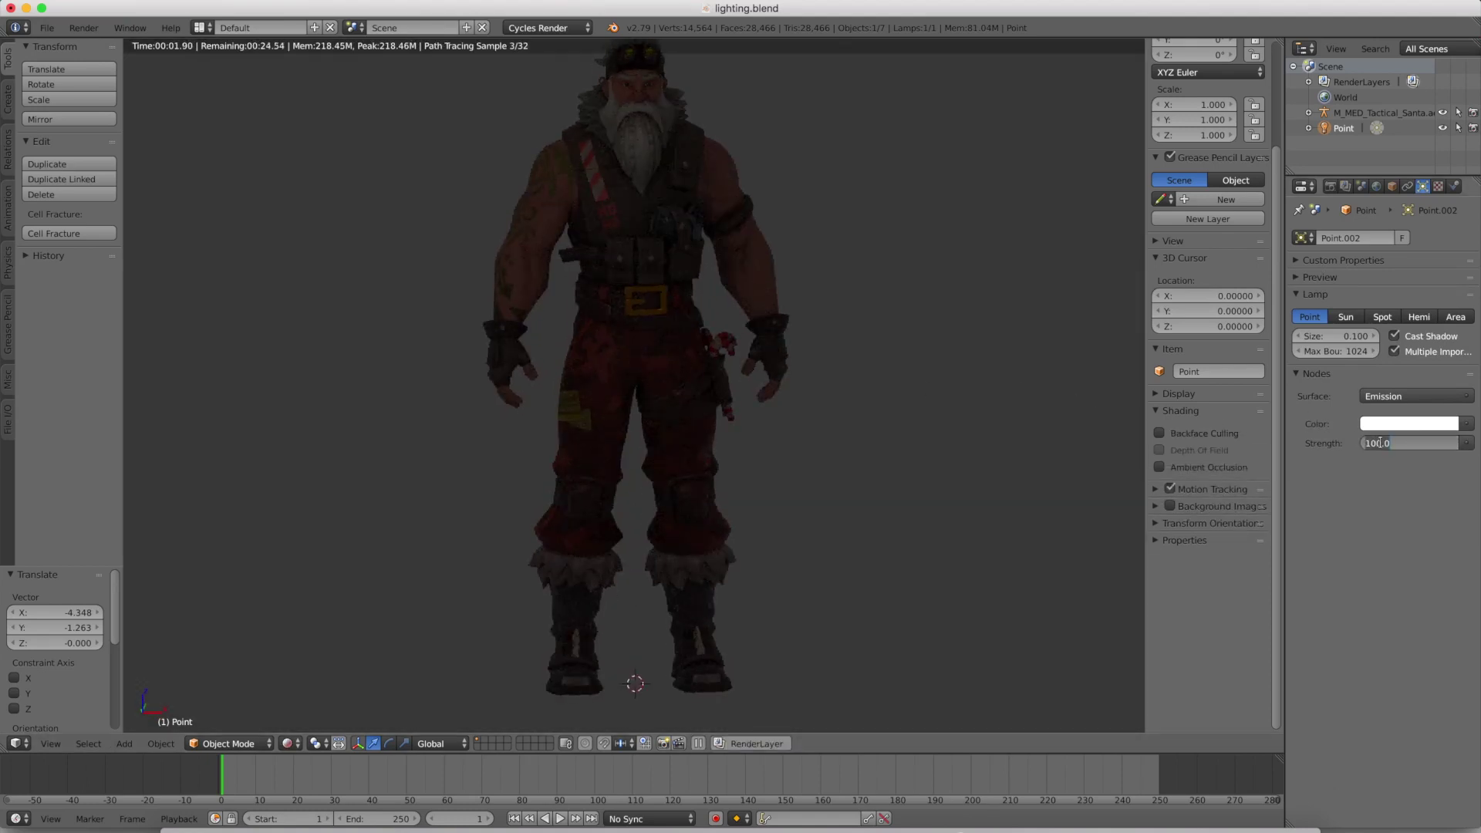
pyautogui.moveTo(1378, 446); pyautogui.dragTo(1364, 444)
pyautogui.press('Return')
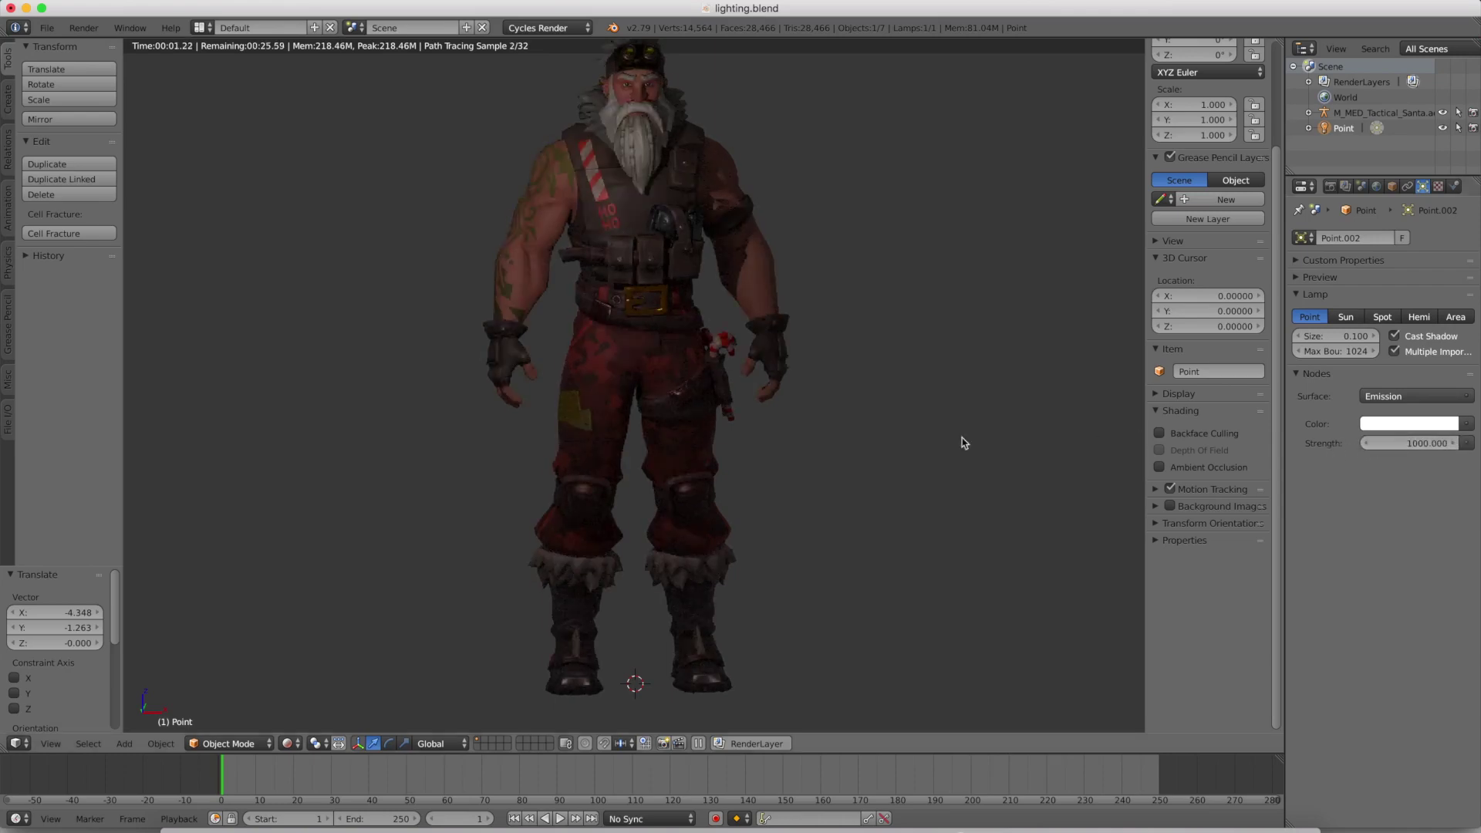
# Raise the Point lamp's emission strength to 10000.
pyautogui.scroll(1, 874, 406)
pyautogui.scroll(-4, 874, 405)
pyautogui.click(1412, 443)
pyautogui.click(1381, 446)
pyautogui.write('0')
pyautogui.press('Return')
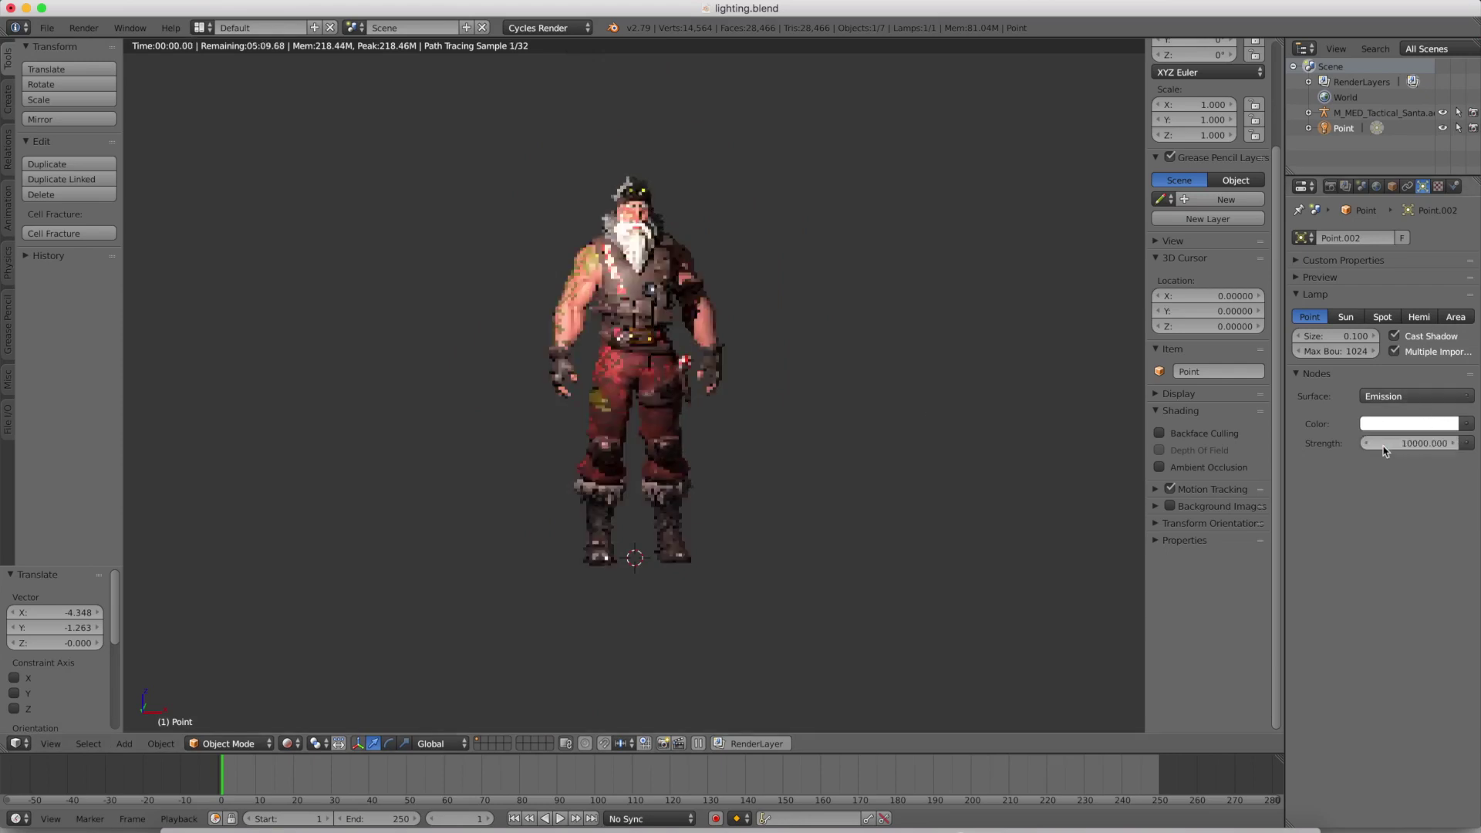
# Inspect the Point lamp's highlights and shadows on the character's torso and shadowed arm up close.
pyautogui.moveTo(913, 381); pyautogui.dragTo(910, 378, button='middle')
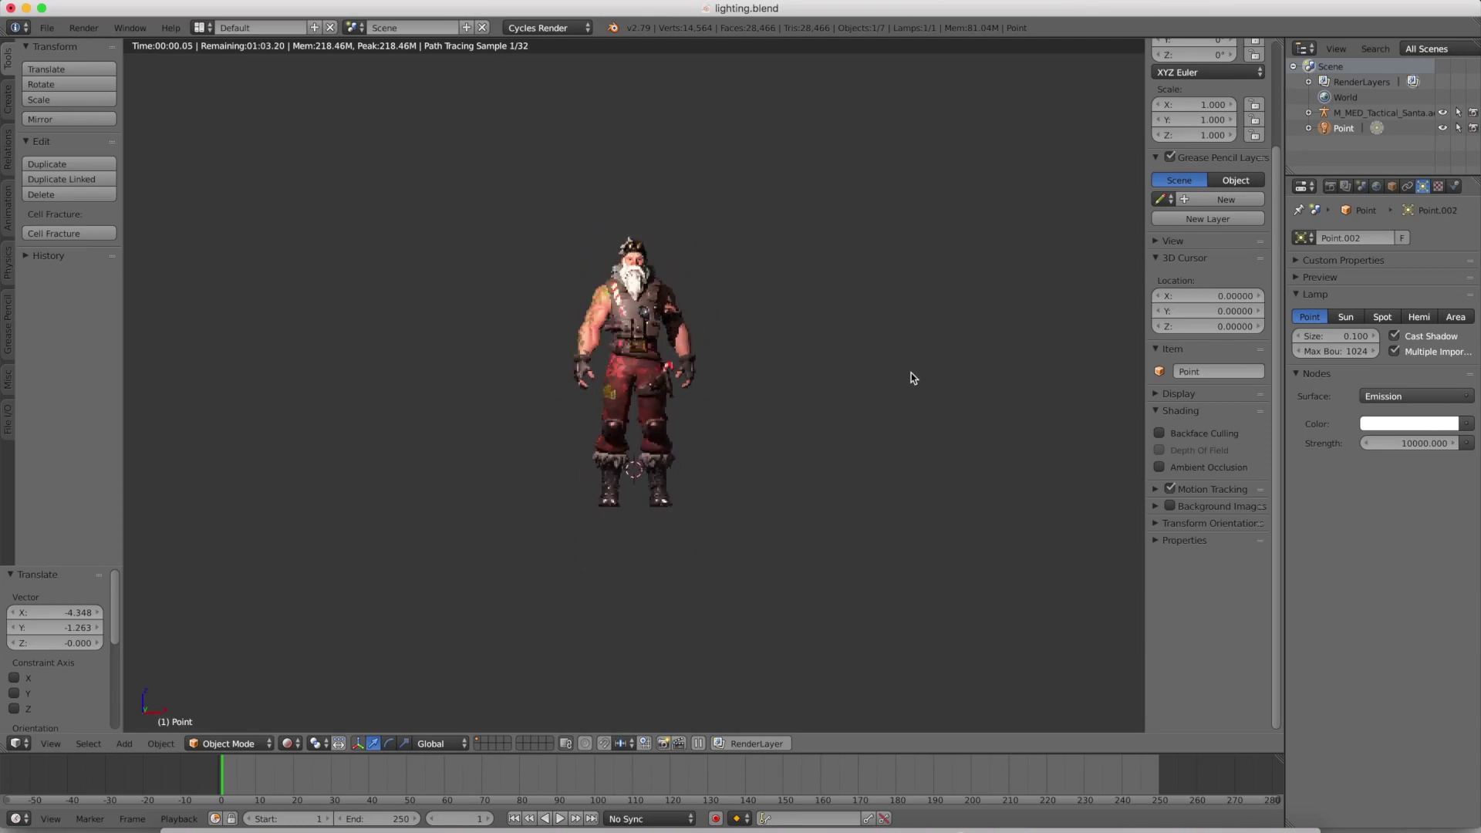
pyautogui.scroll(3, 913, 375)
pyautogui.scroll(6, 715, 359)
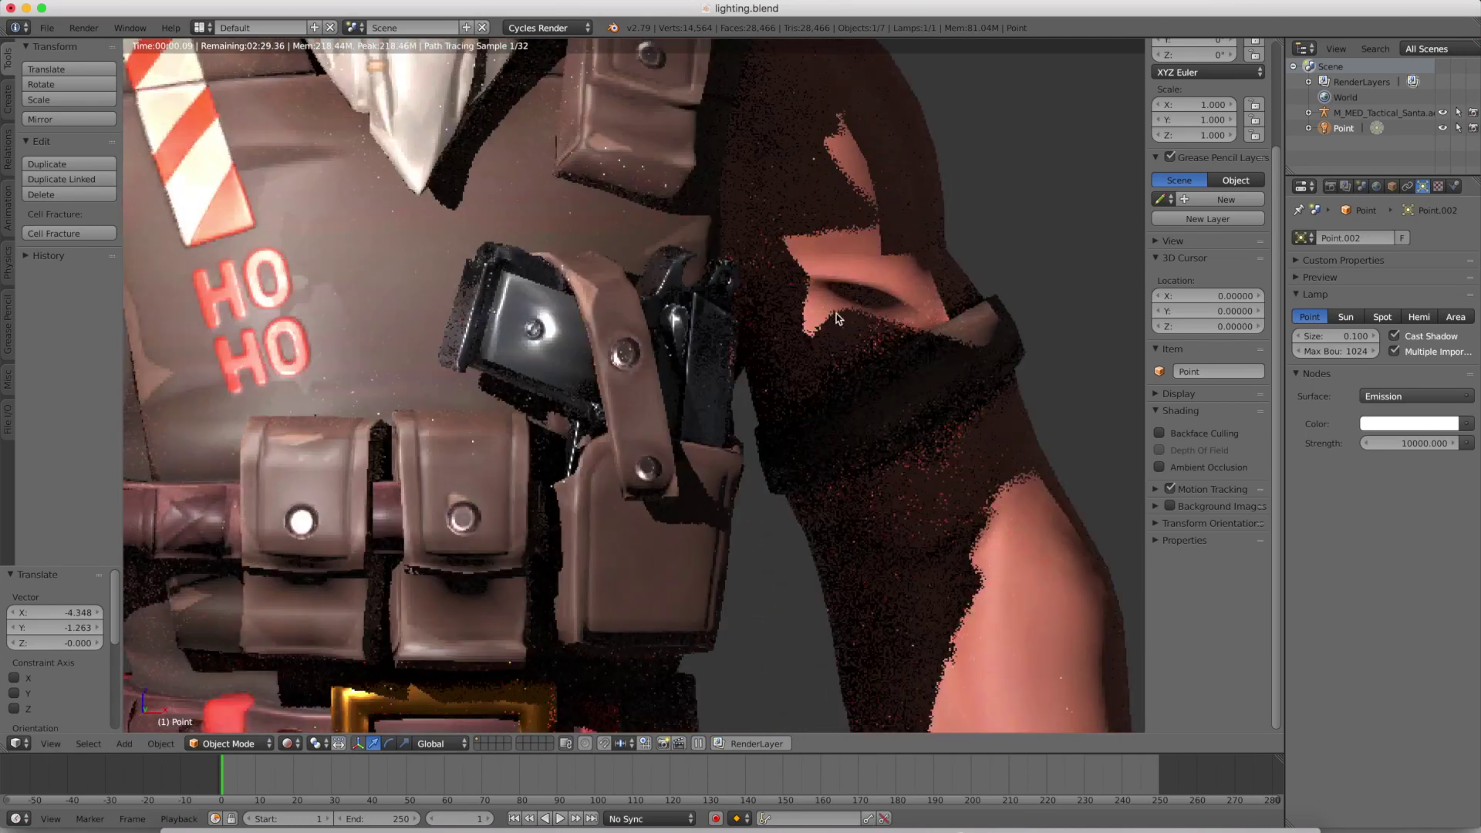
pyautogui.moveTo(838, 318); pyautogui.dragTo(739, 255, button='middle')
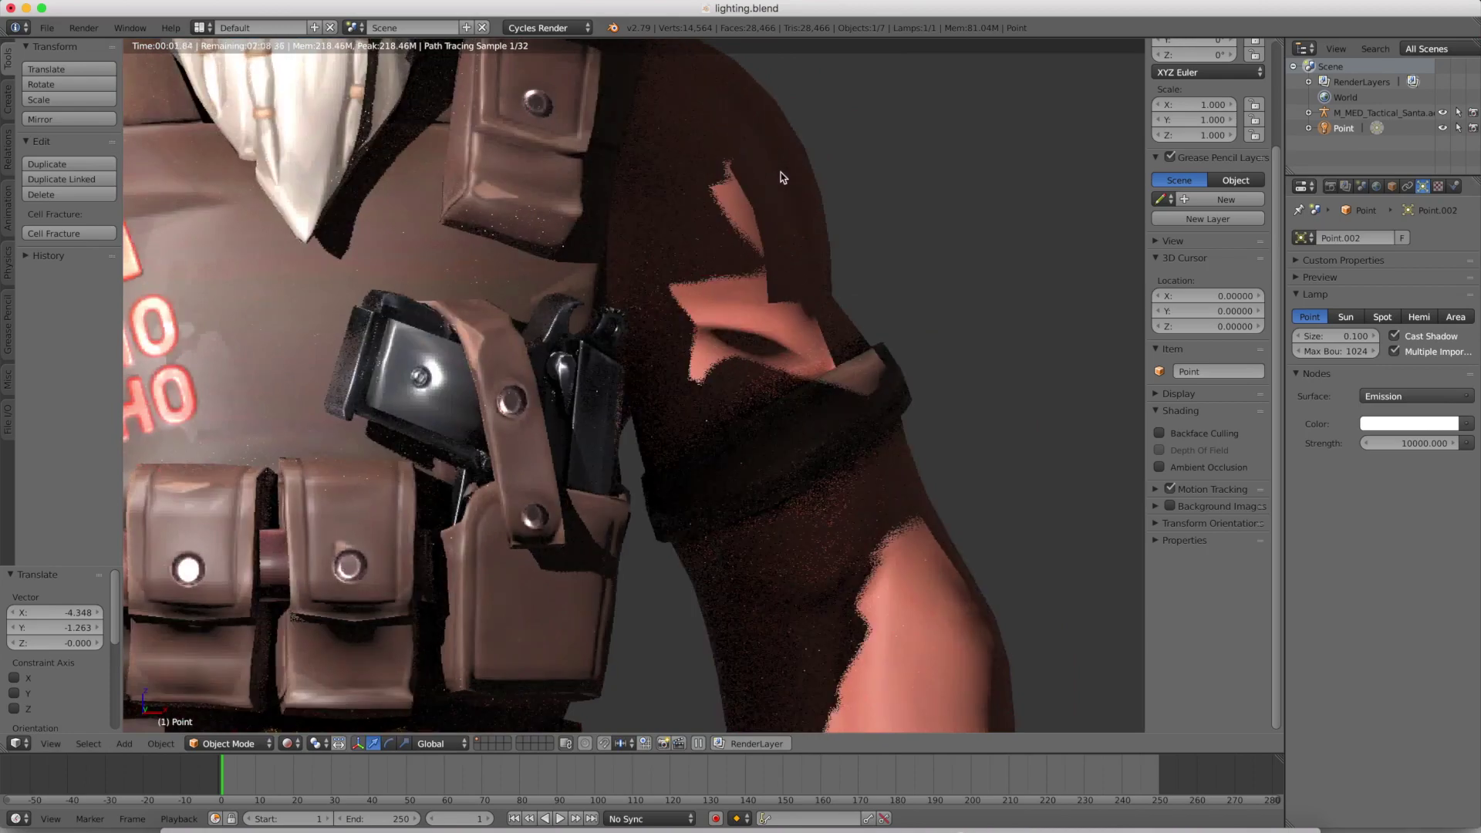
pyautogui.scroll(-7, 794, 214)
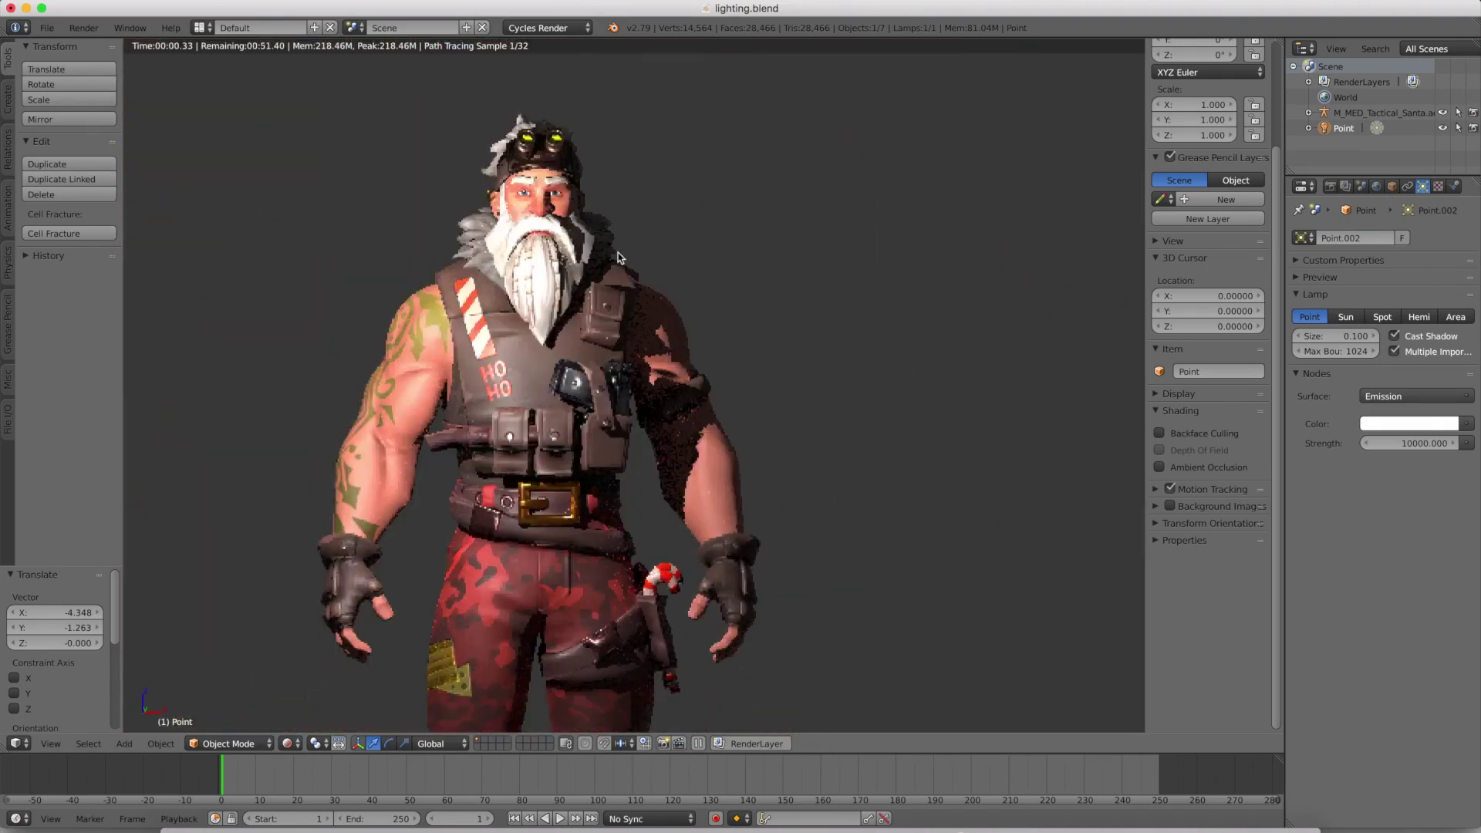
# Set the Point lamp's size to 10 and preview its light on the character from the front and side in rendered shading.
pyautogui.hotkey('shift', 'z')
pyautogui.click(1351, 336)
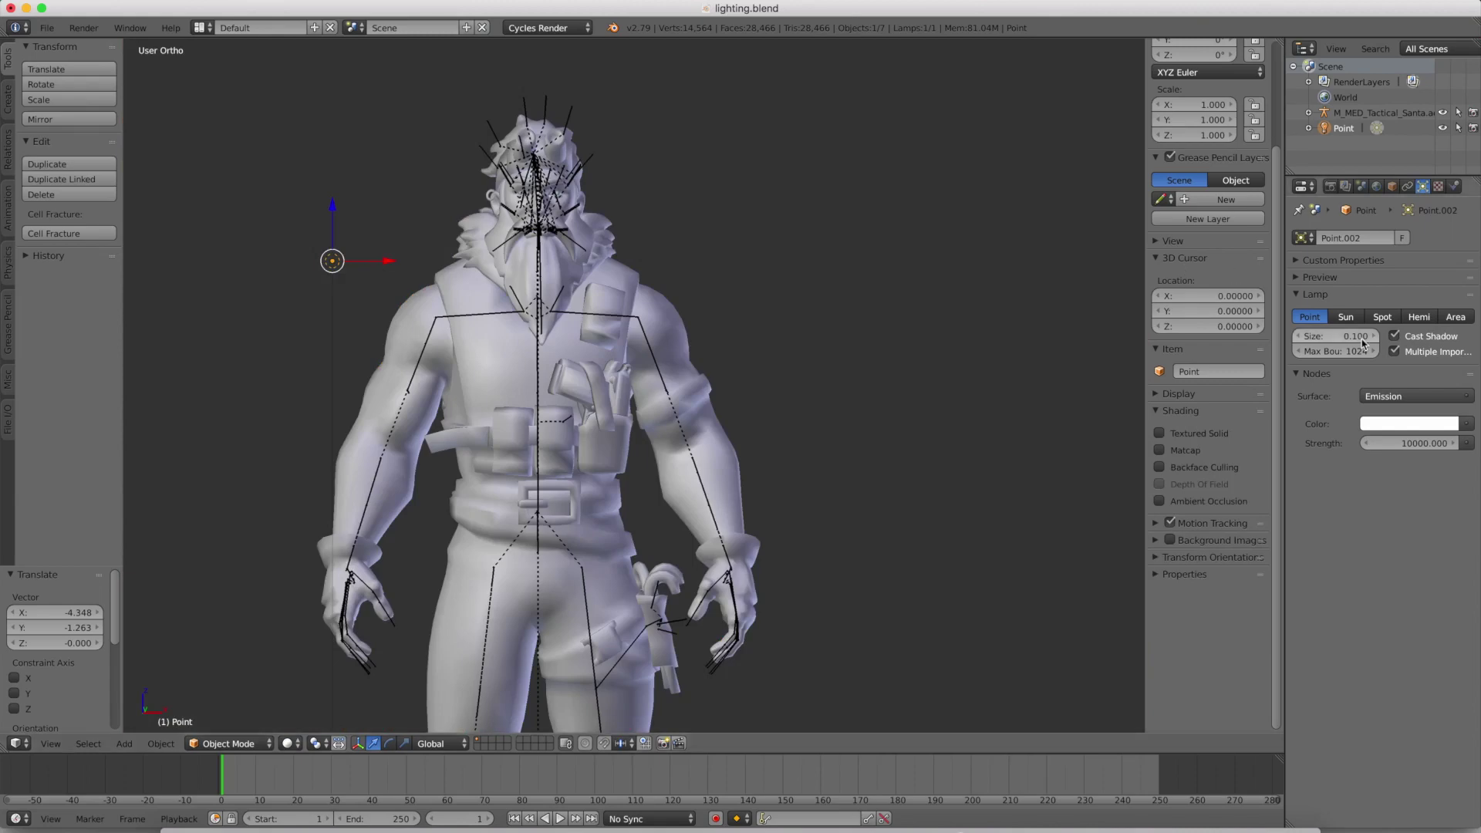
pyautogui.write('10')
pyautogui.press('Return')
pyautogui.hotkey('shift', 'z')
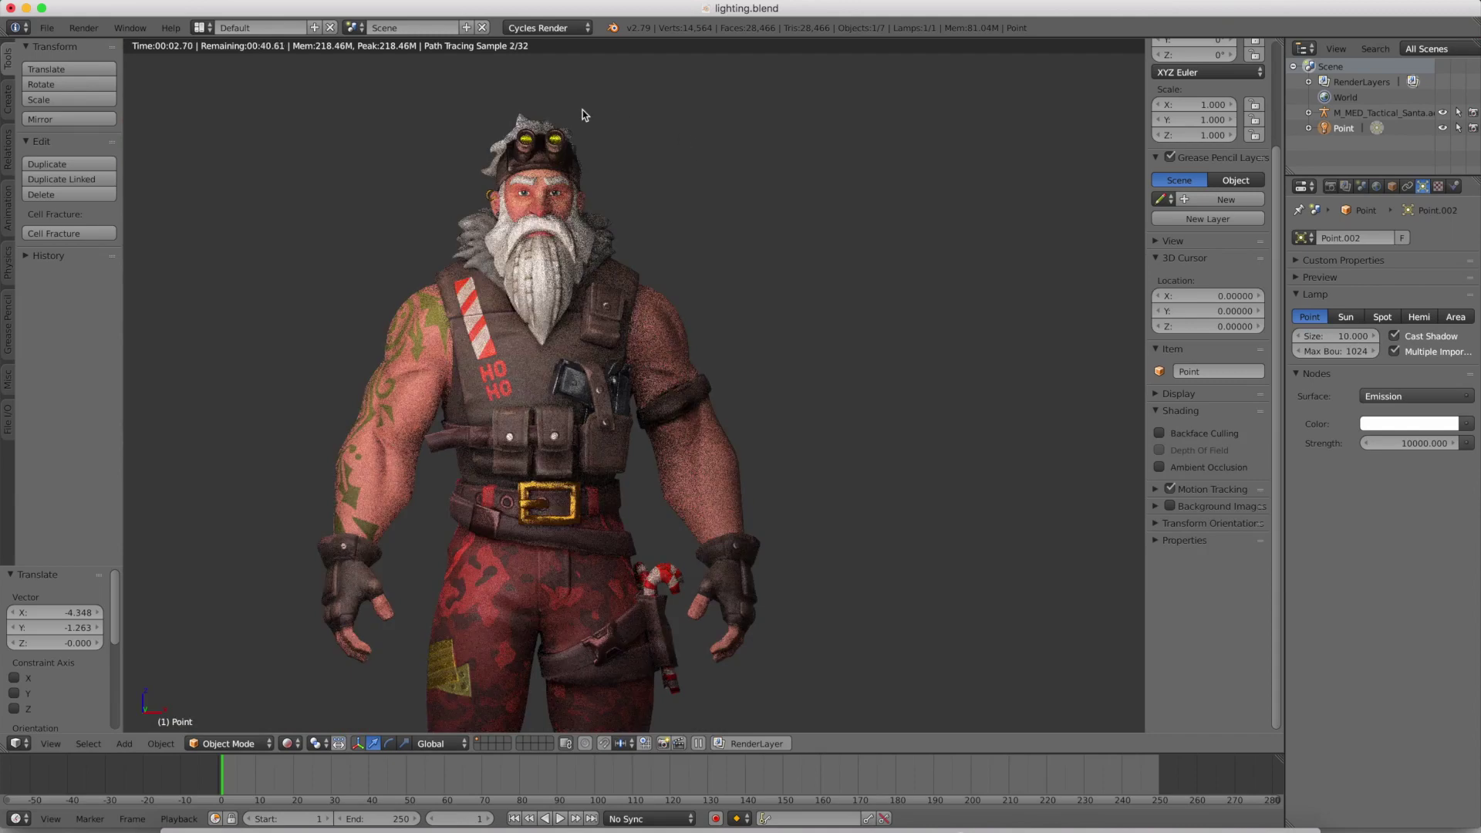
pyautogui.moveTo(715, 322); pyautogui.dragTo(364, 159, button='middle')
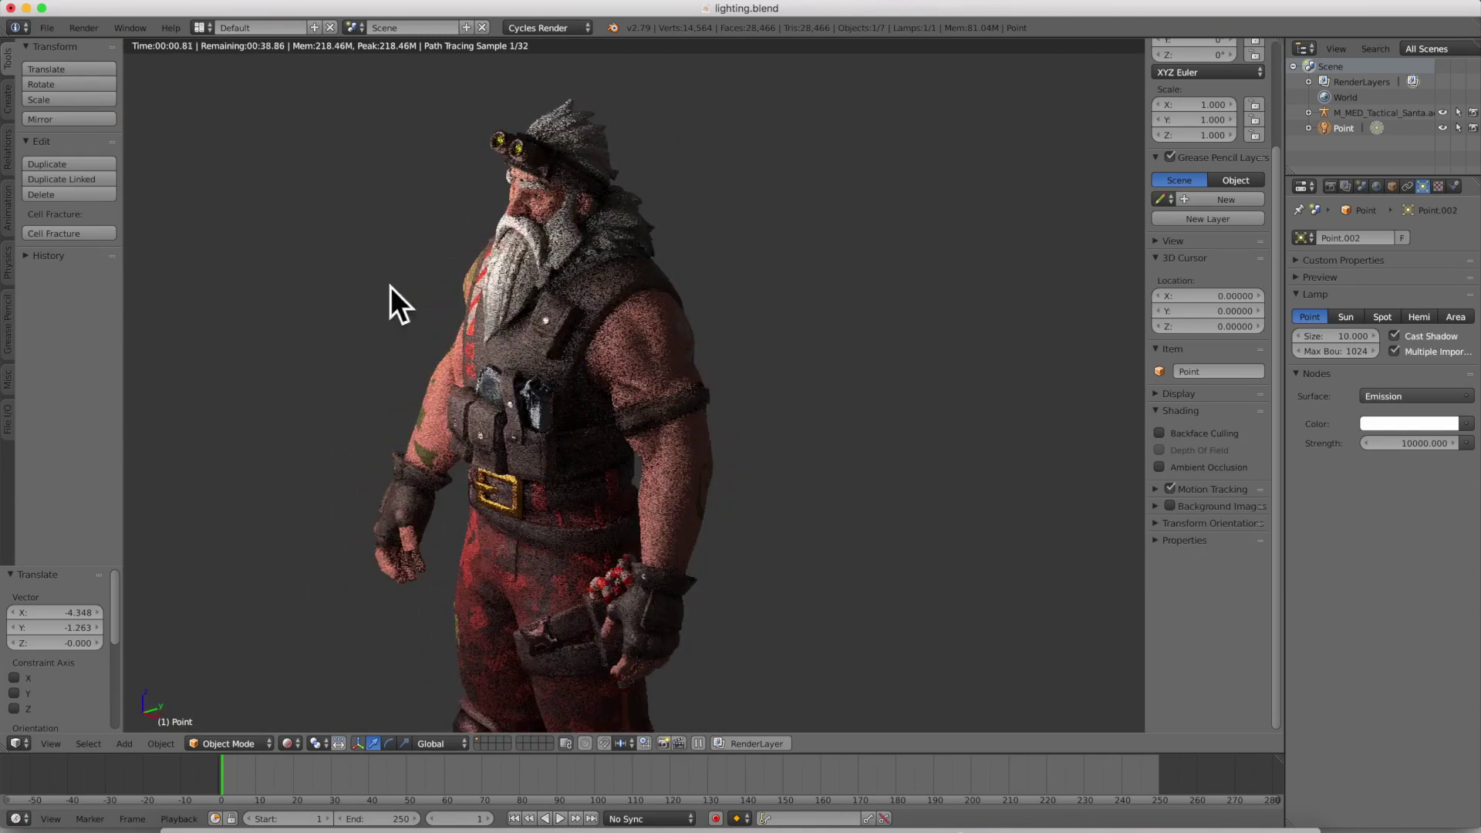
pyautogui.scroll(2, 650, 292)
pyautogui.moveTo(649, 291); pyautogui.dragTo(794, 333, button='middle')
pyautogui.scroll(-6, 910, 328)
# Try another size for the Point lamp and restore it to 10.
pyautogui.click(1350, 334)
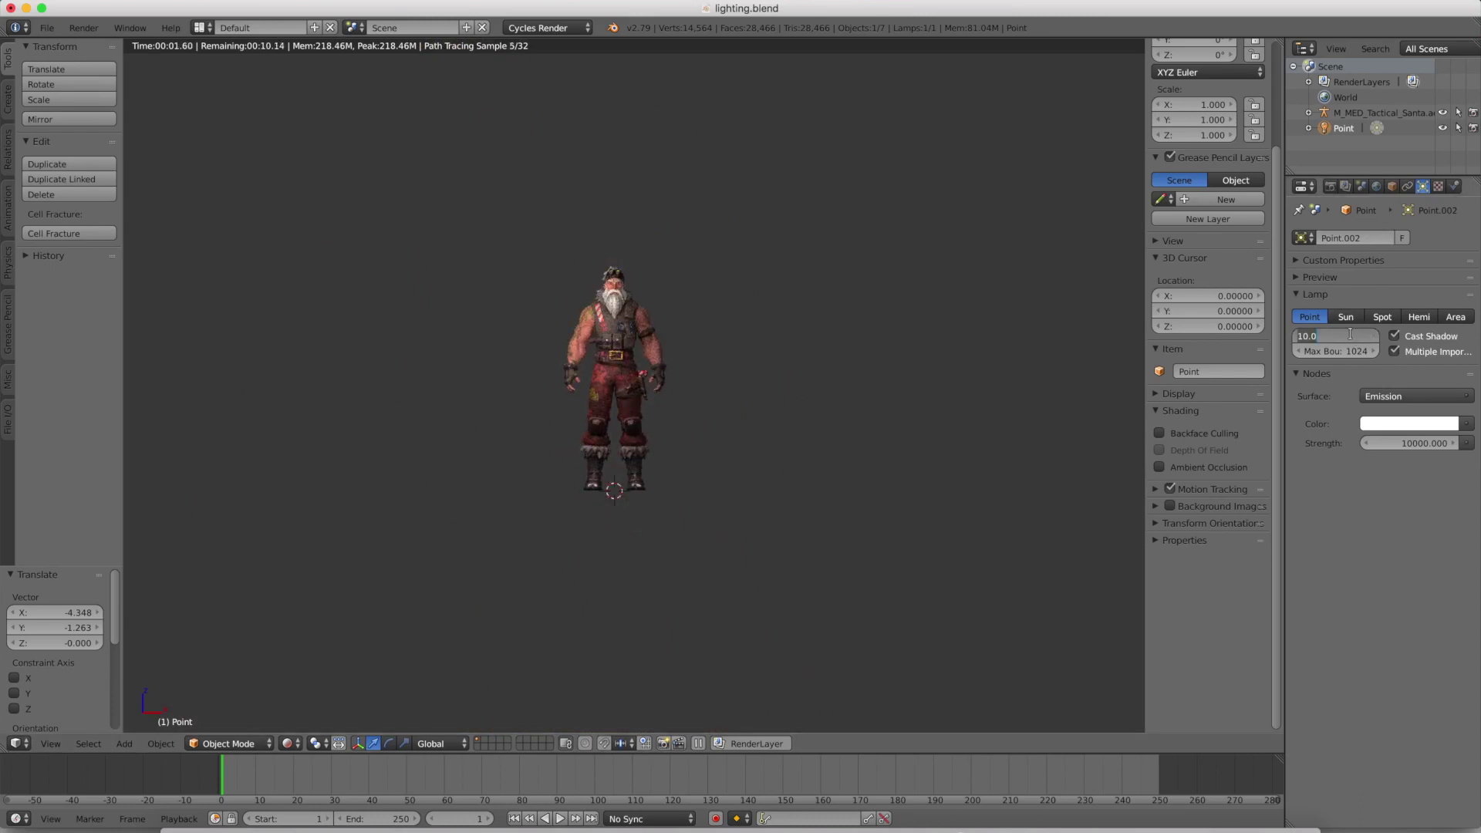
pyautogui.press('Return')
pyautogui.click(1338, 331)
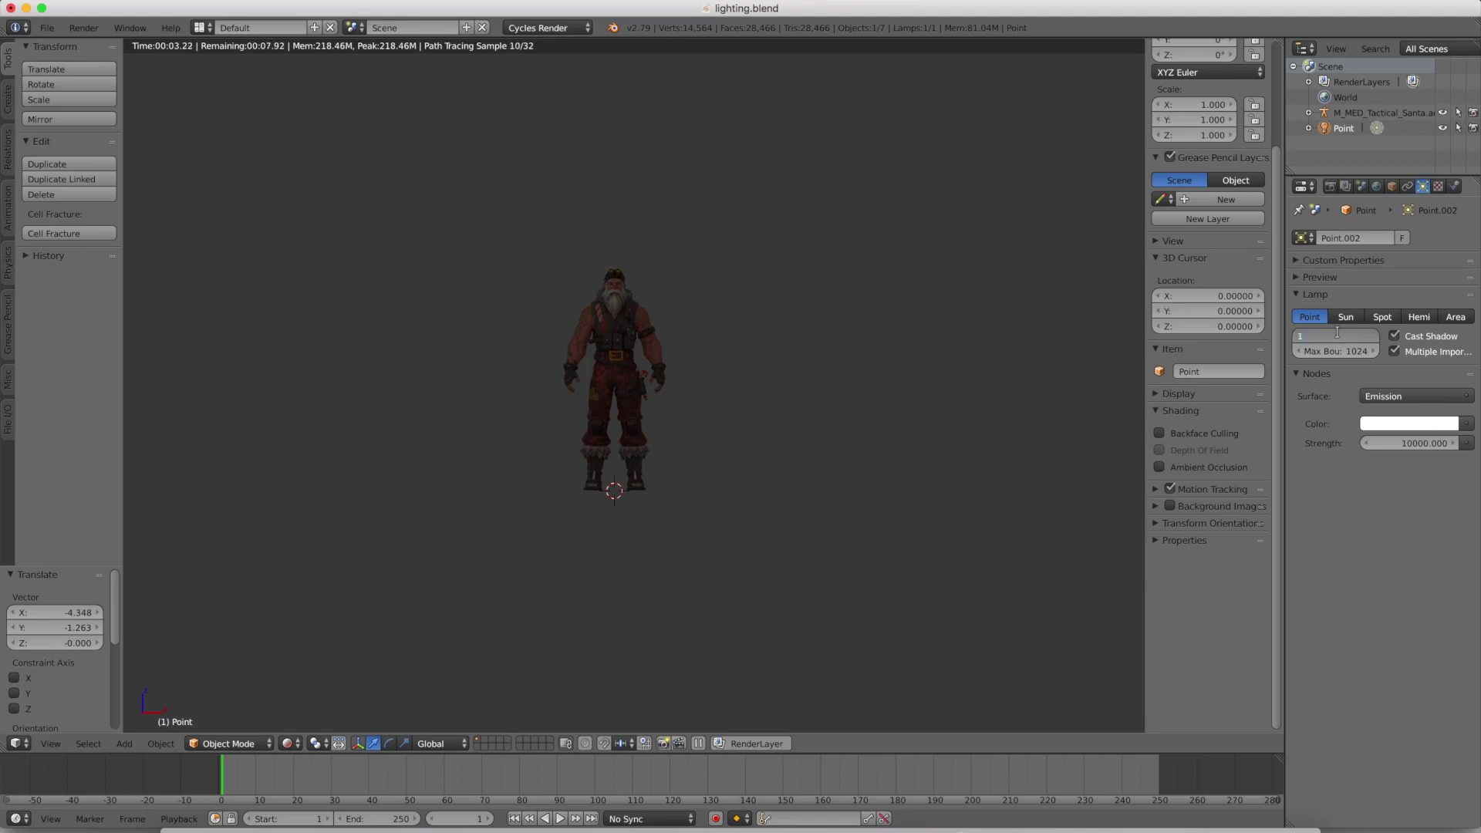
pyautogui.write('10')
pyautogui.press('Return')
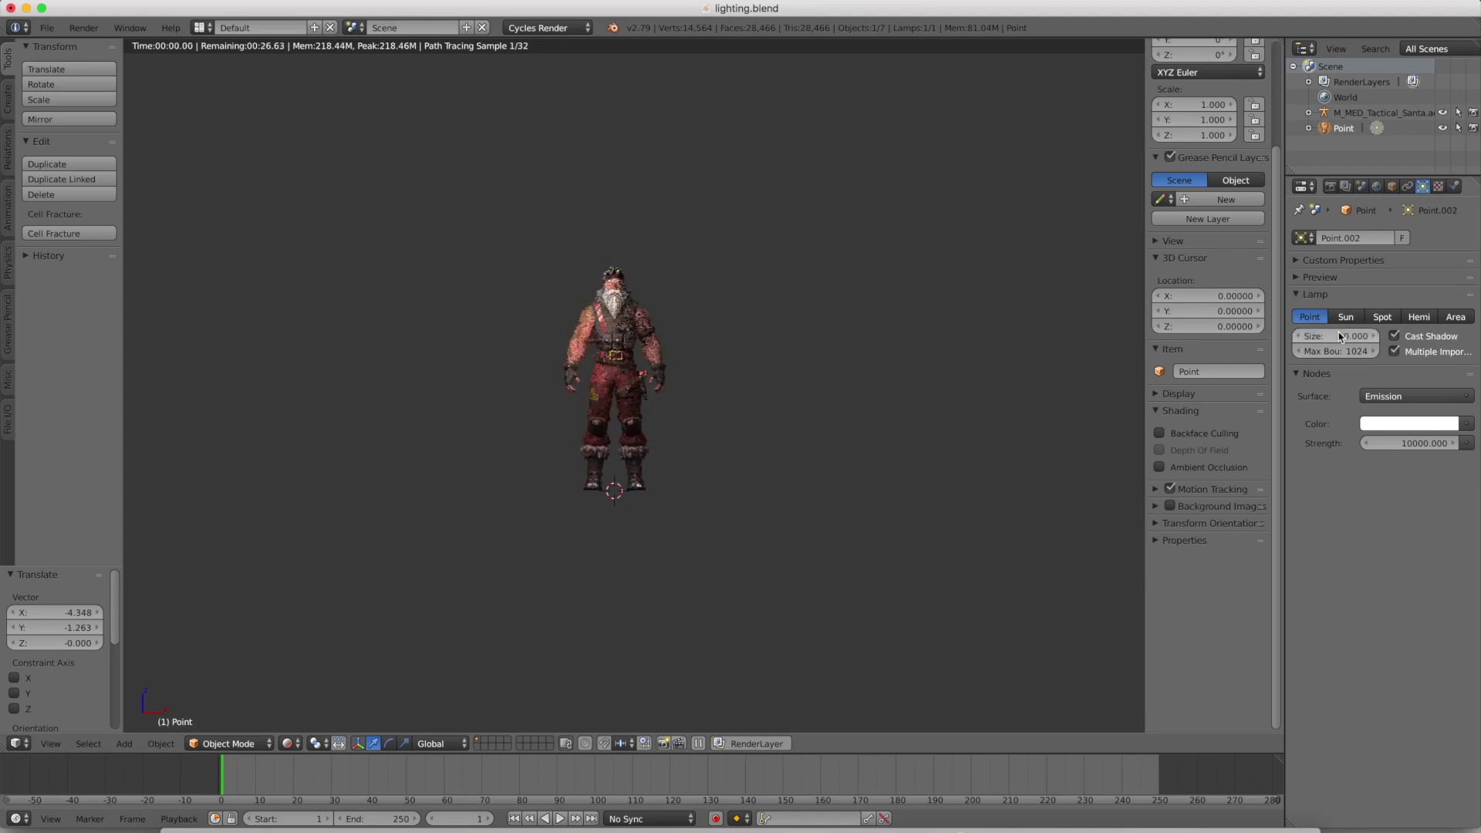
# Enable the world's ambient occlusion with a factor of 1.00 and preview it on the character from the front.
pyautogui.press('KP_1')
pyautogui.hotkey('shift', 'z')
pyautogui.scroll(7, 678, 317)
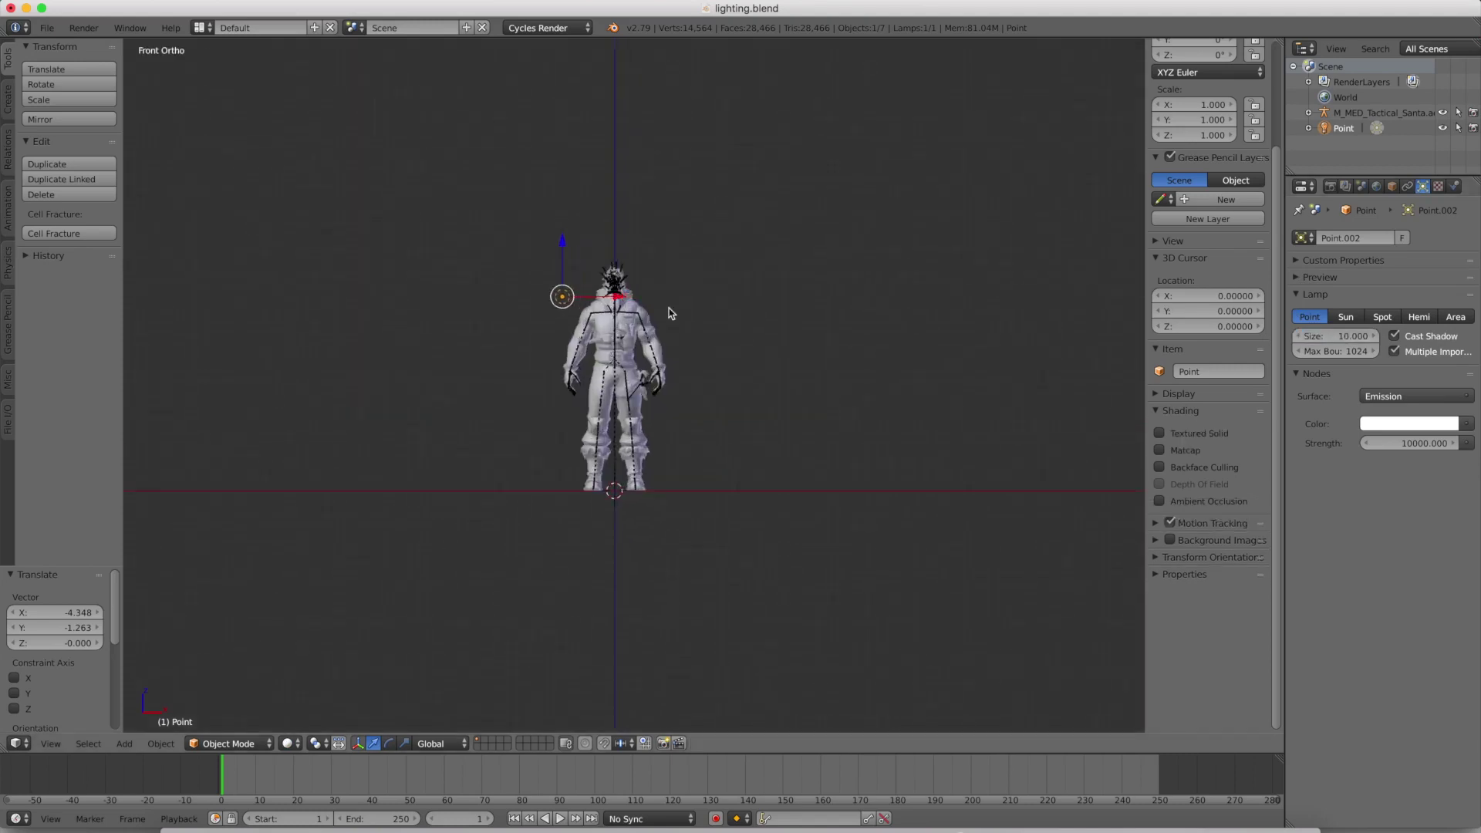
pyautogui.click(1373, 189)
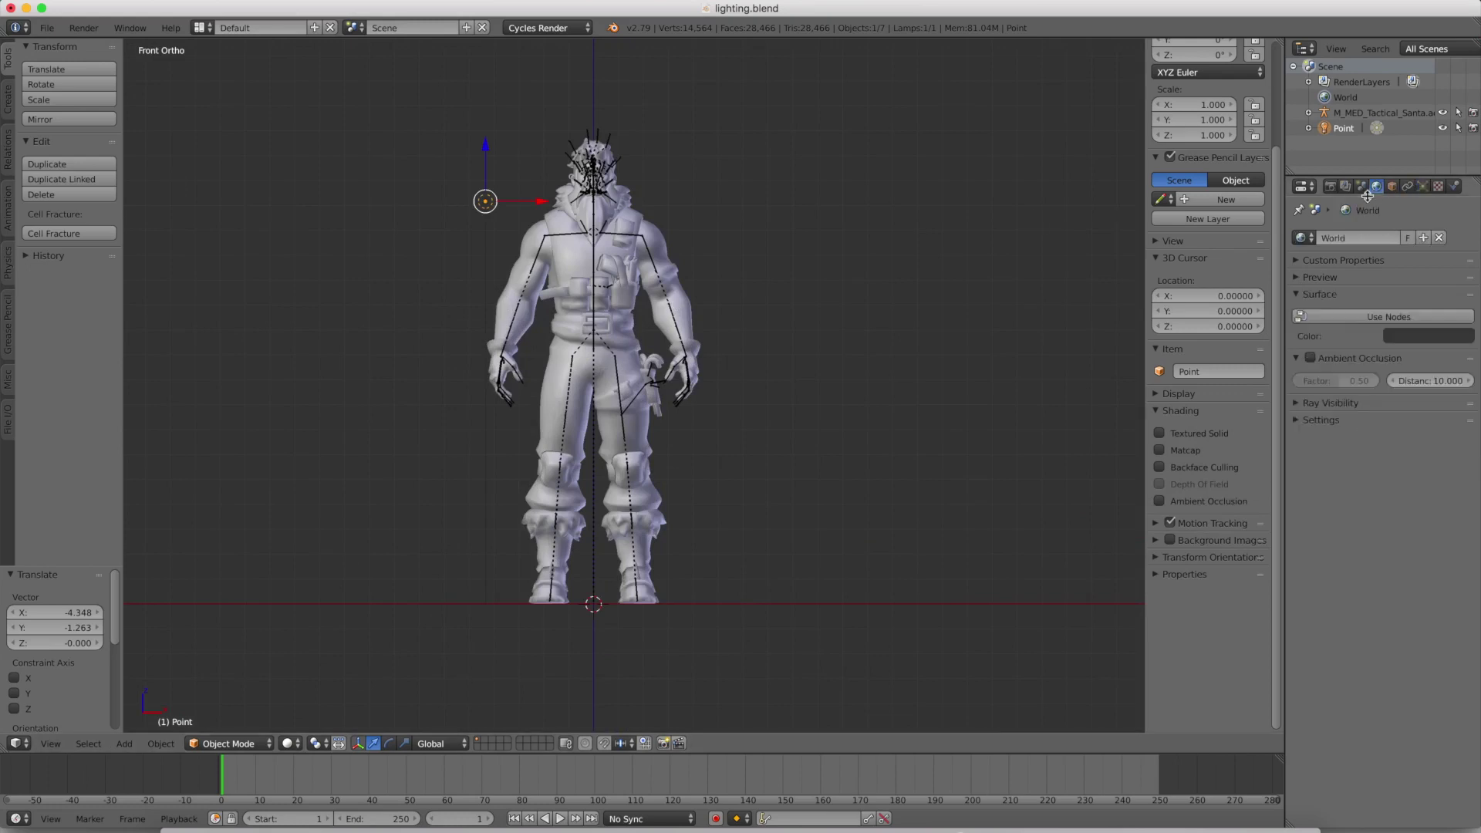
pyautogui.click(1325, 360)
pyautogui.moveTo(1319, 382); pyautogui.dragTo(1364, 381)
pyautogui.scroll(5, 621, 255)
pyautogui.hotkey('shift', 'z')
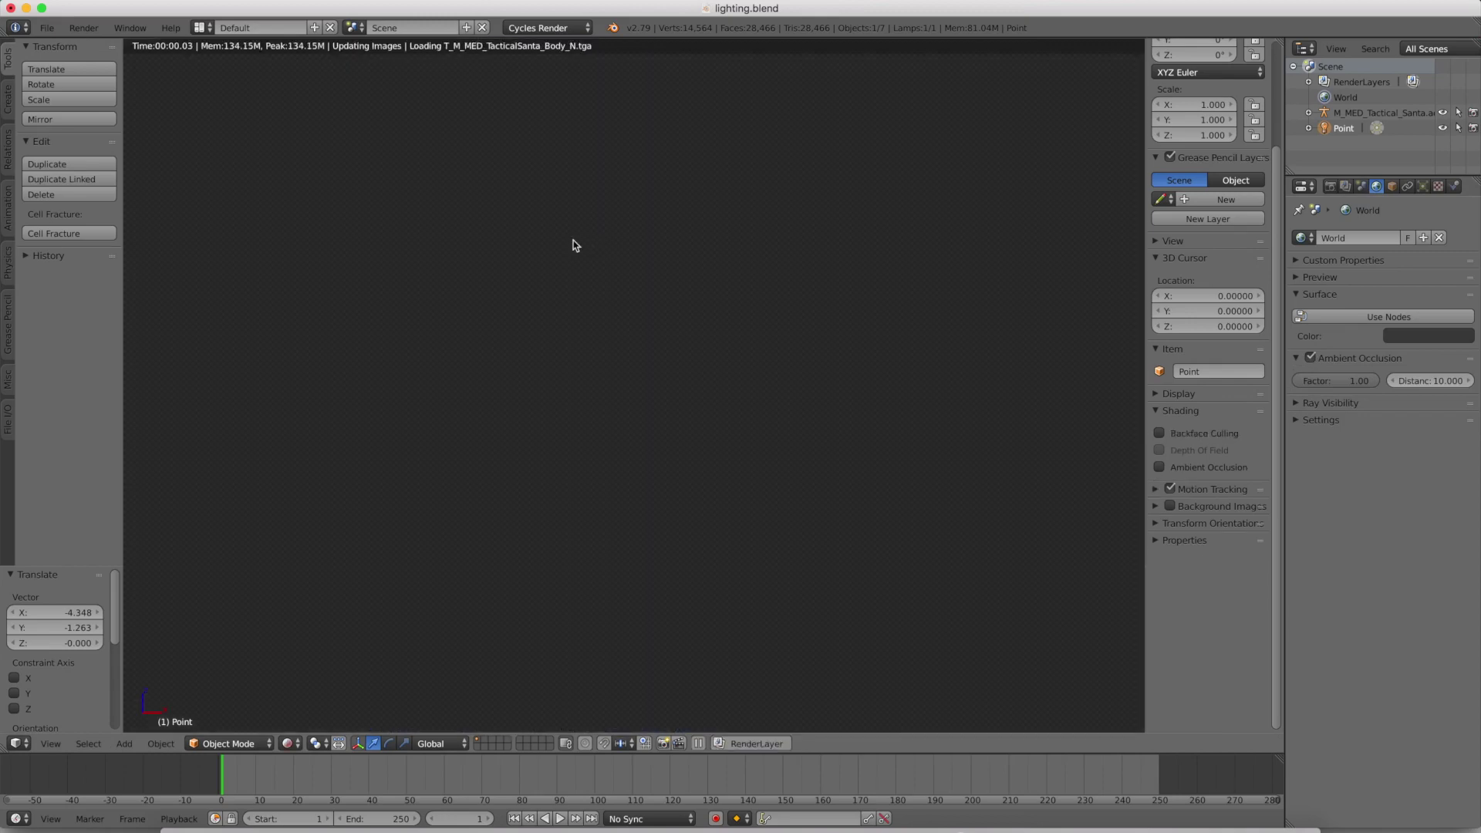
pyautogui.scroll(-4, 479, 252)
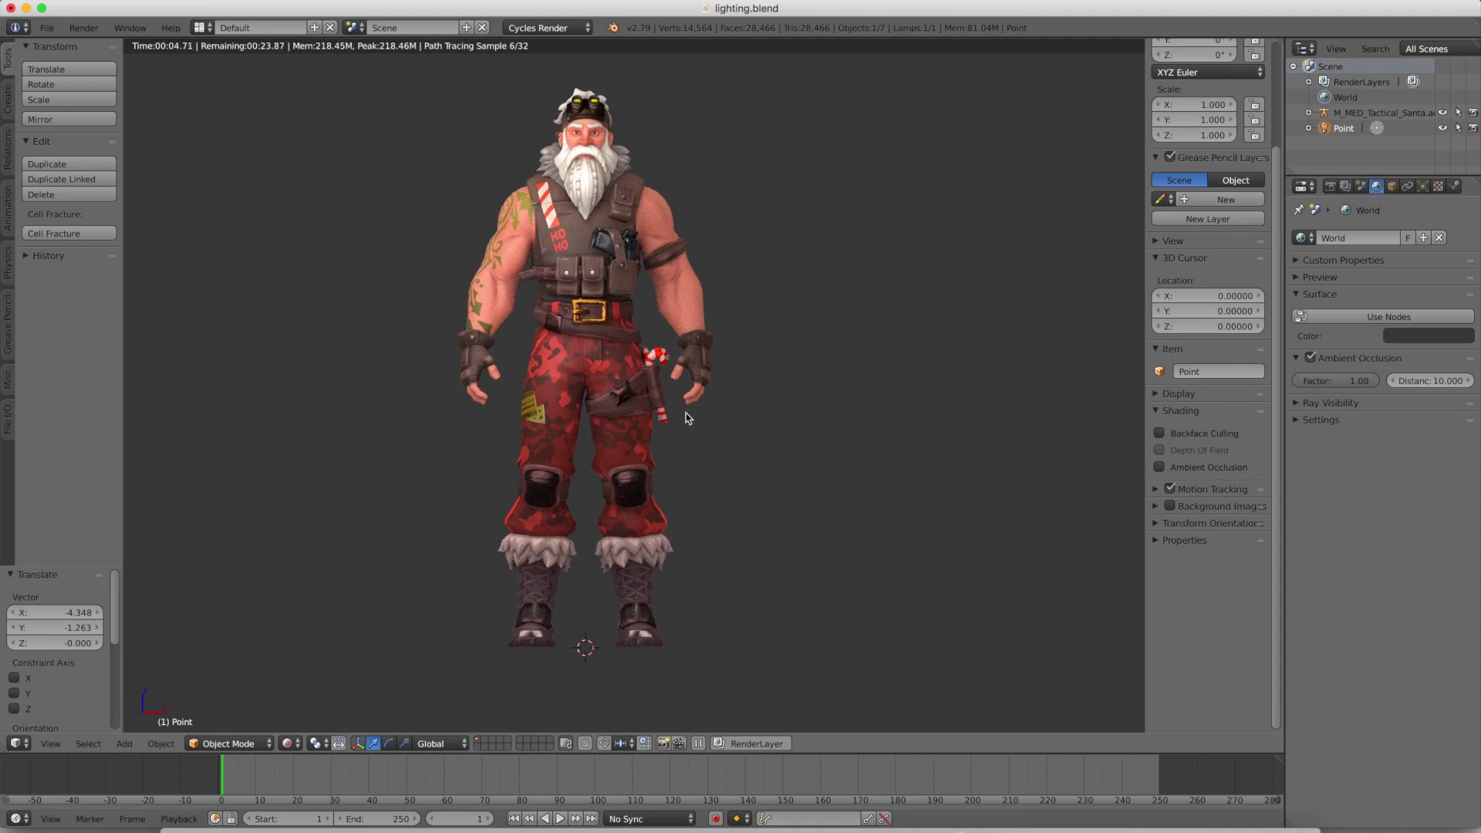
# Lower the world's ambient occlusion factor to 0.50 and view the rendered character from slightly above.
pyautogui.click(1316, 380)
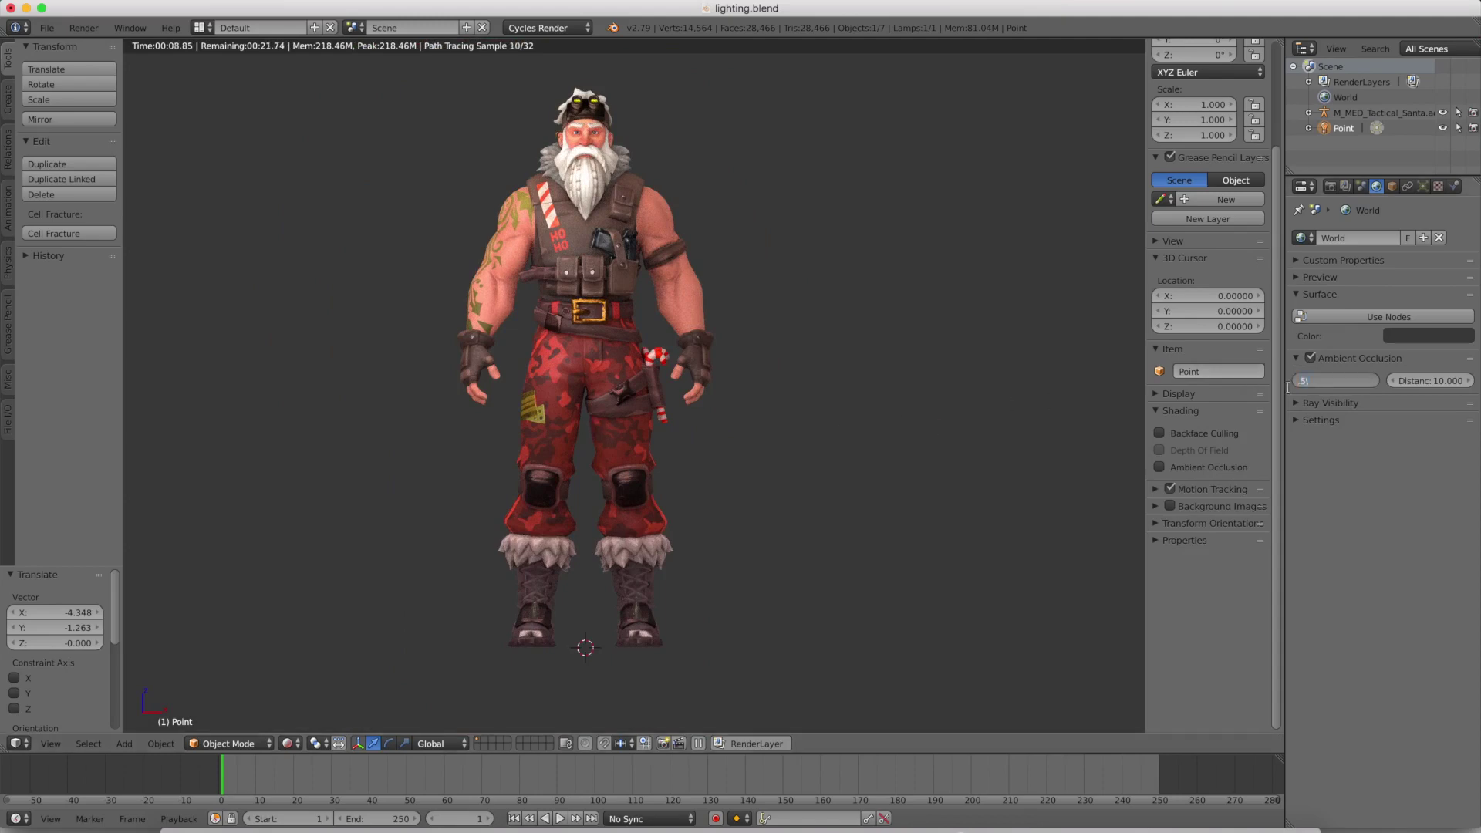
pyautogui.press('Return')
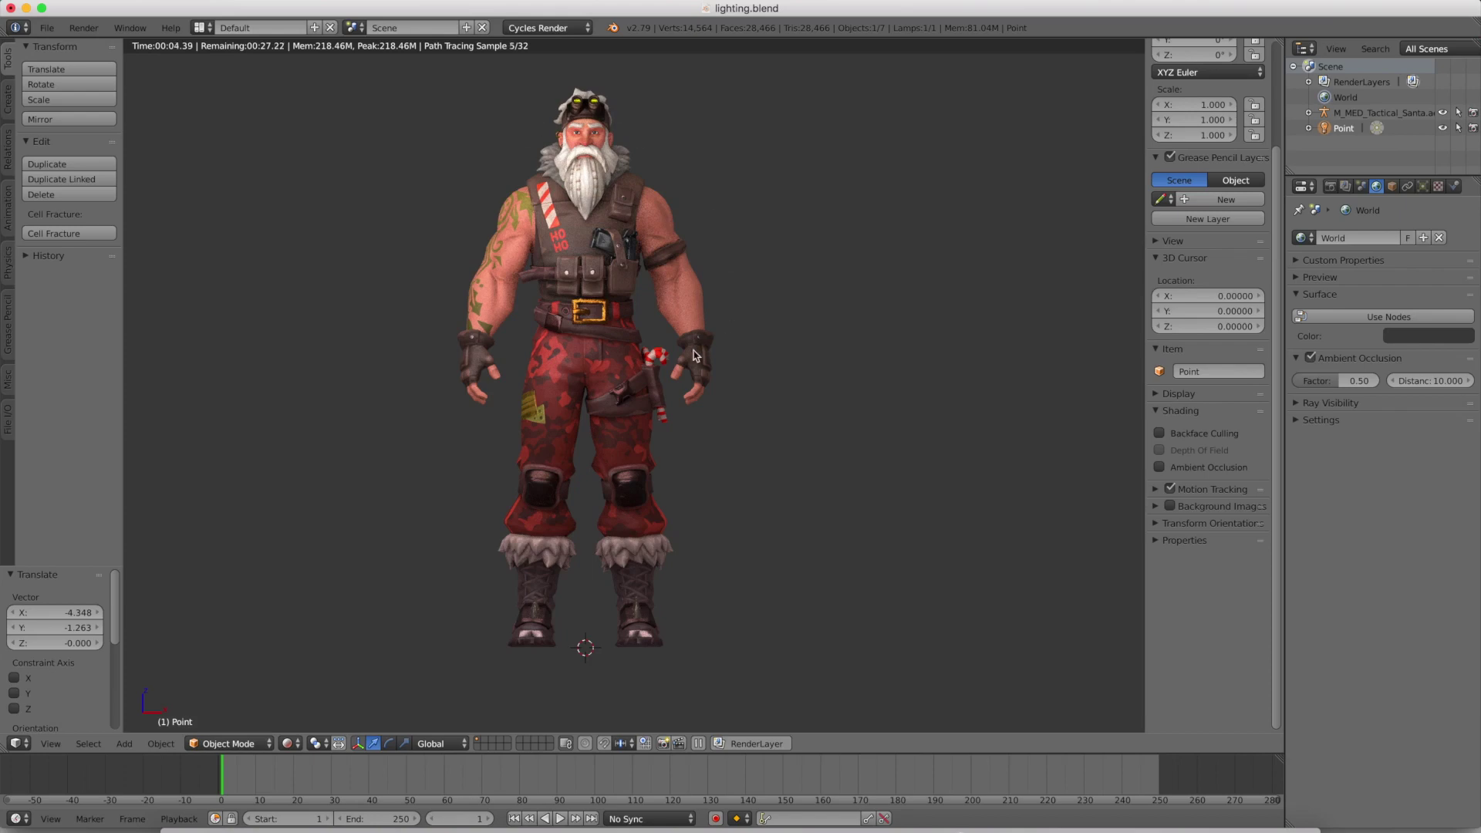
pyautogui.moveTo(573, 291); pyautogui.dragTo(909, 314, button='middle')
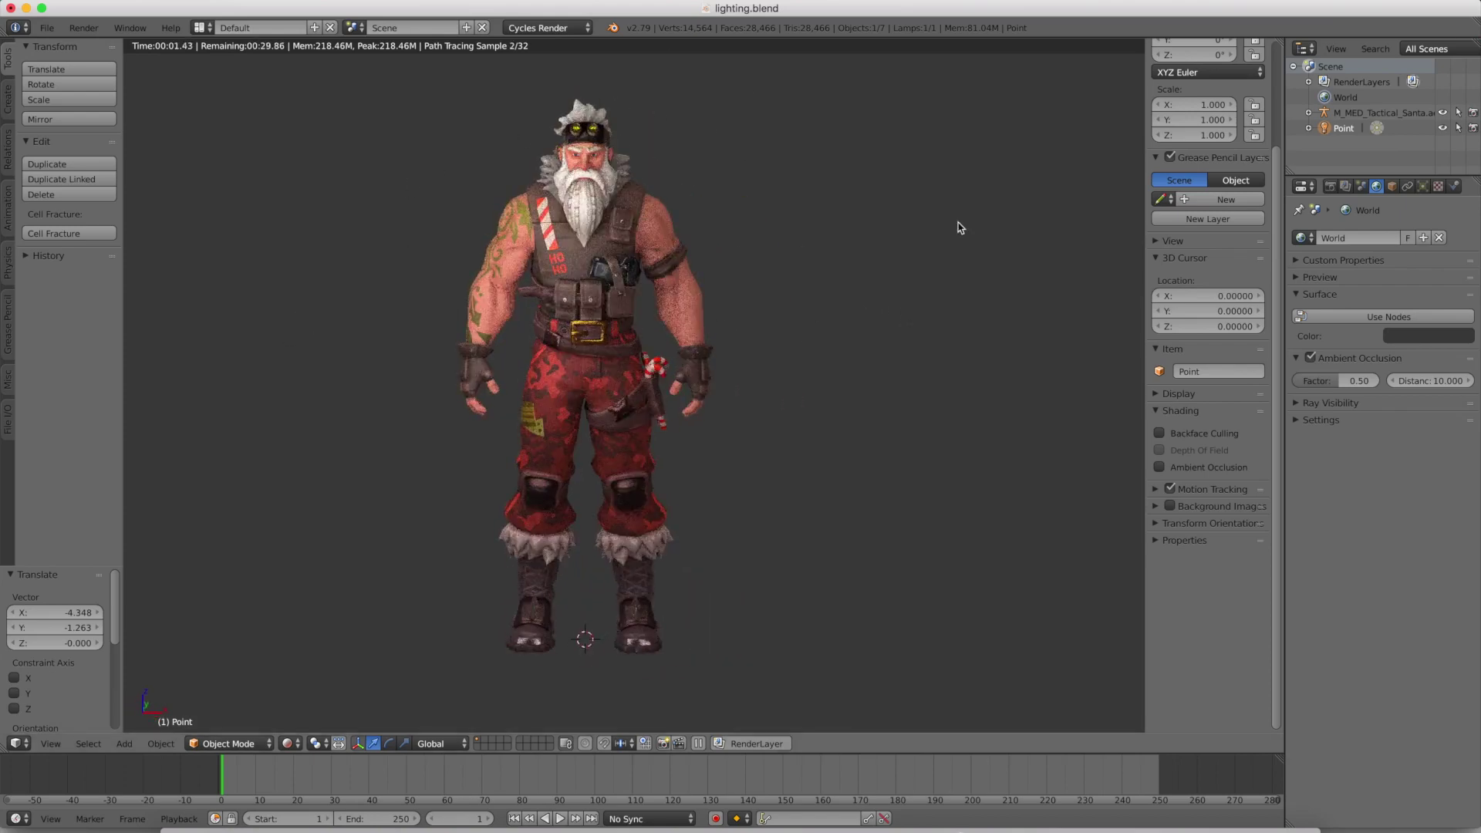
# Delete the Point lamp in solid shading and disable the world's ambient occlusion.
pyautogui.hotkey('shift', 'z')
pyautogui.scroll(-3, 463, 403)
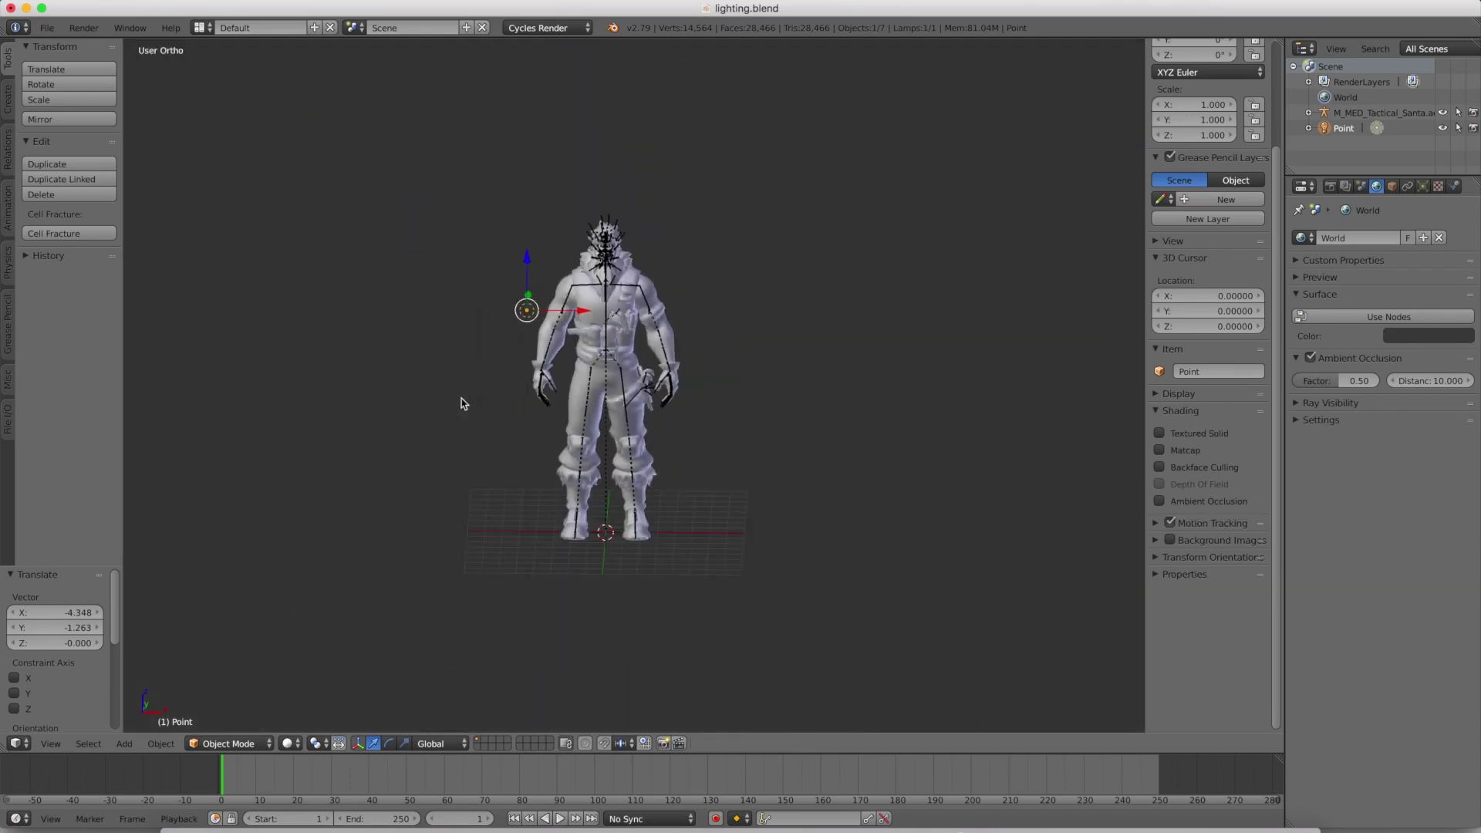
pyautogui.press('Delete')
pyautogui.click(1310, 357)
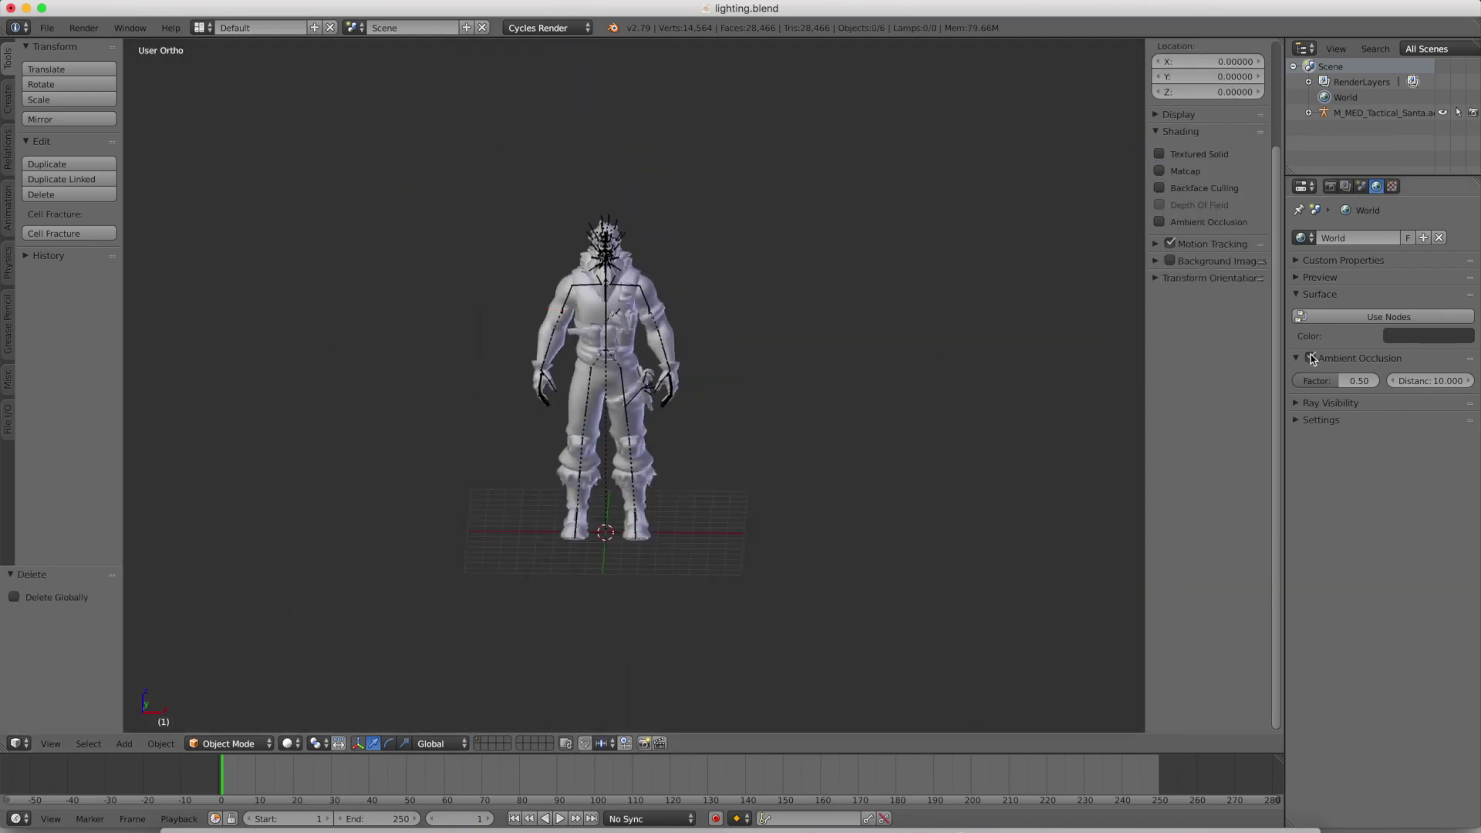
# Add a Sun lamp and move it in side view in front of and above the character, about -14.2 in Y and 22.8 in Z.
pyautogui.press('KP_3')
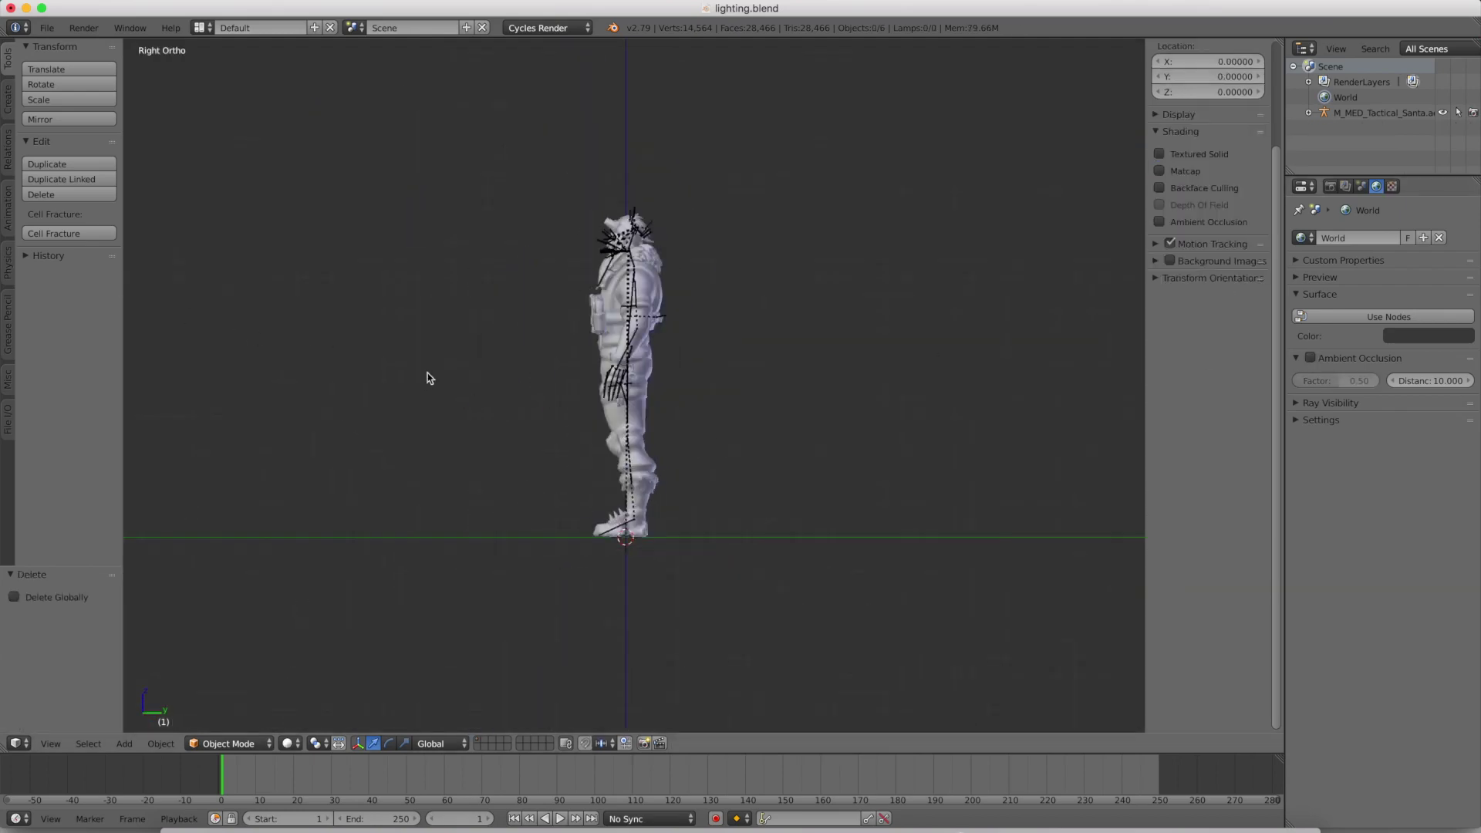
pyautogui.hotkey('shift', 's')
pyautogui.click(433, 379)
pyautogui.hotkey('shift', 'a')
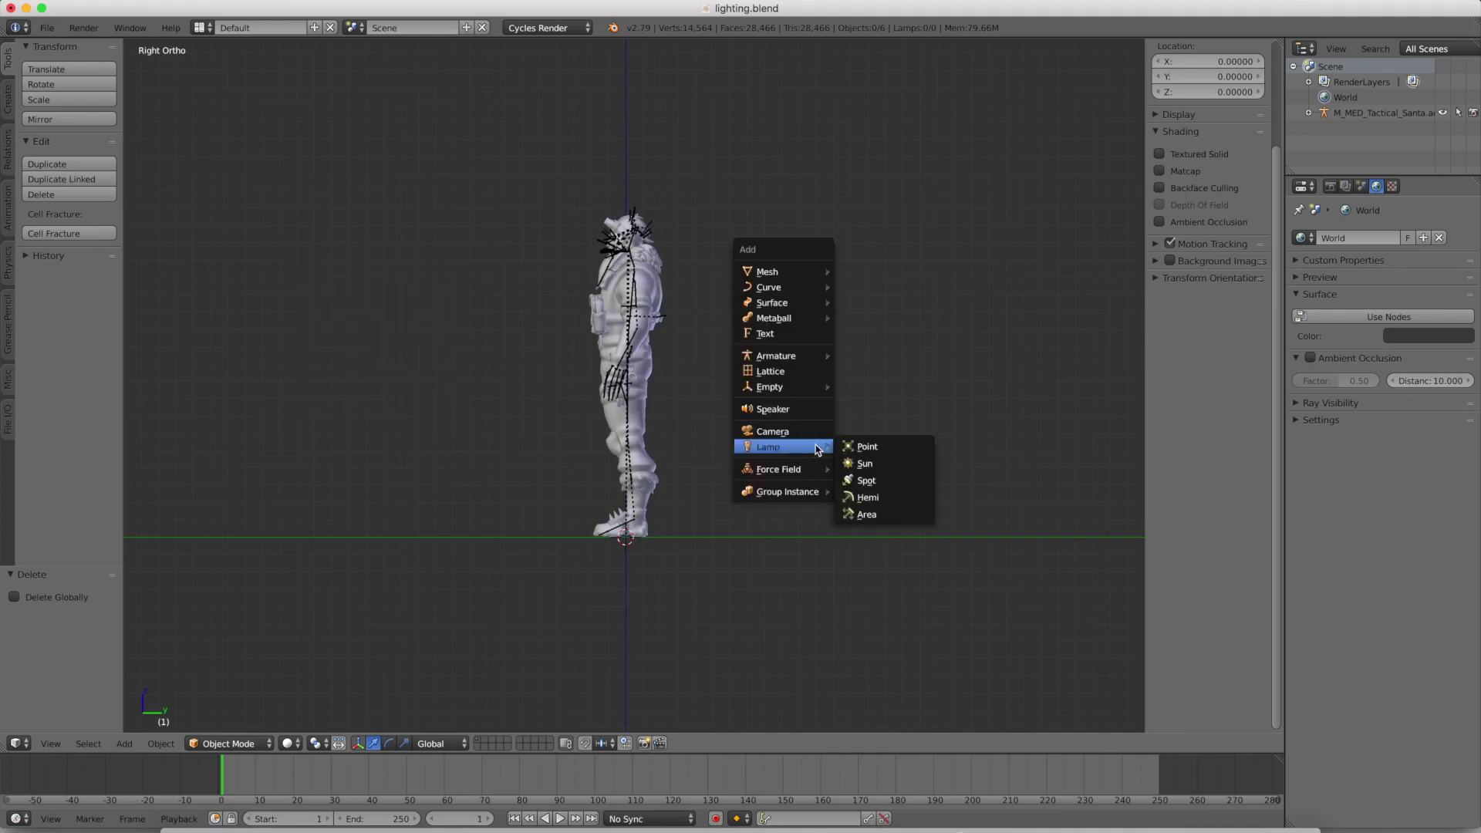
pyautogui.click(831, 449)
pyautogui.scroll(4, 779, 493)
pyautogui.scroll(-10, 781, 501)
pyautogui.press('g')
pyautogui.click(675, 396)
# Aim the Sun lamp at the character, rotating it about -51.5° in side view and 34.6° in top view, and offset it toward the character's tattooed arm.
pyautogui.press('r')
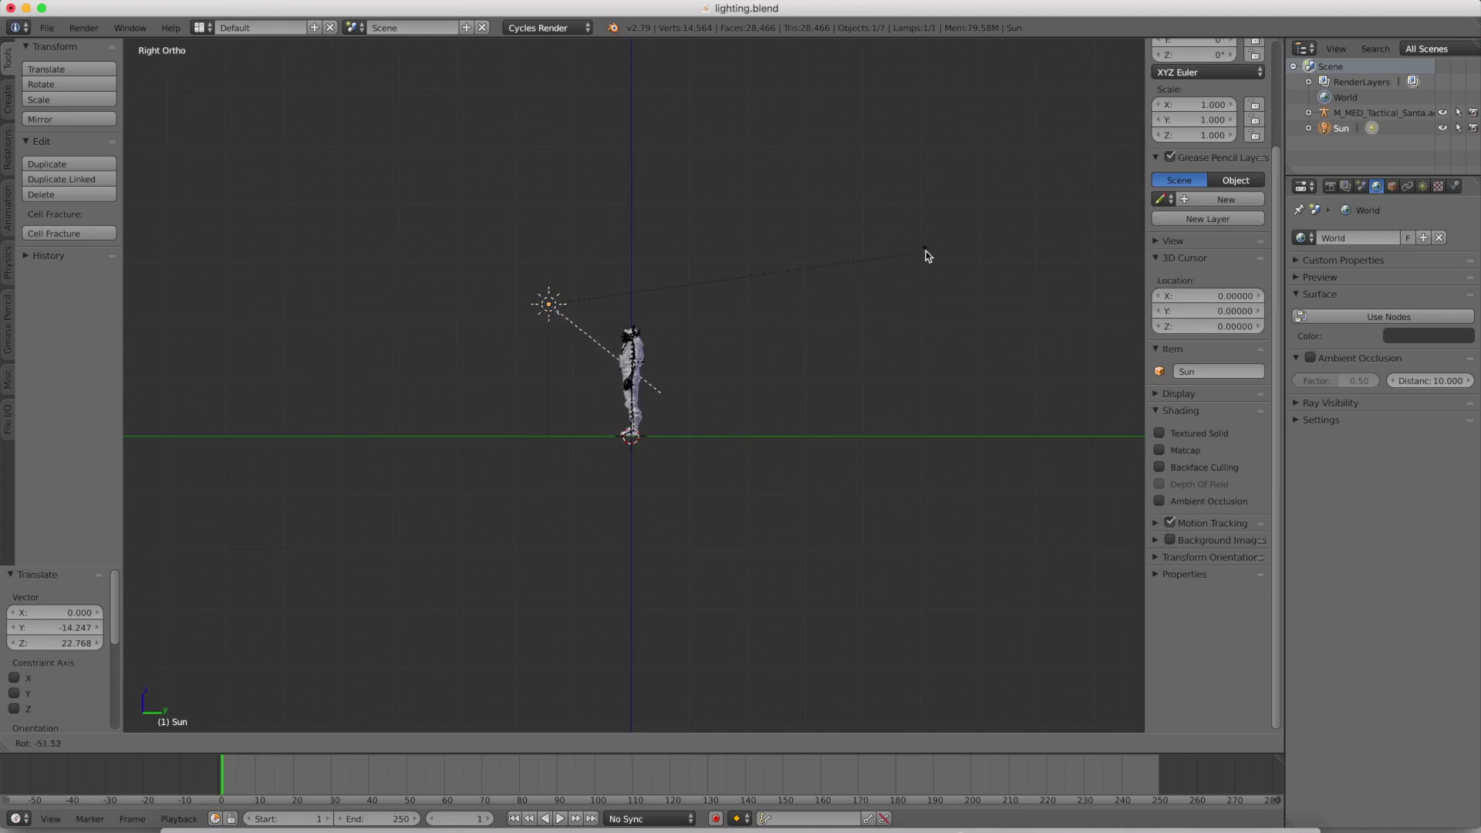
pyautogui.click(922, 261)
pyautogui.press('KP_7')
pyautogui.press('g')
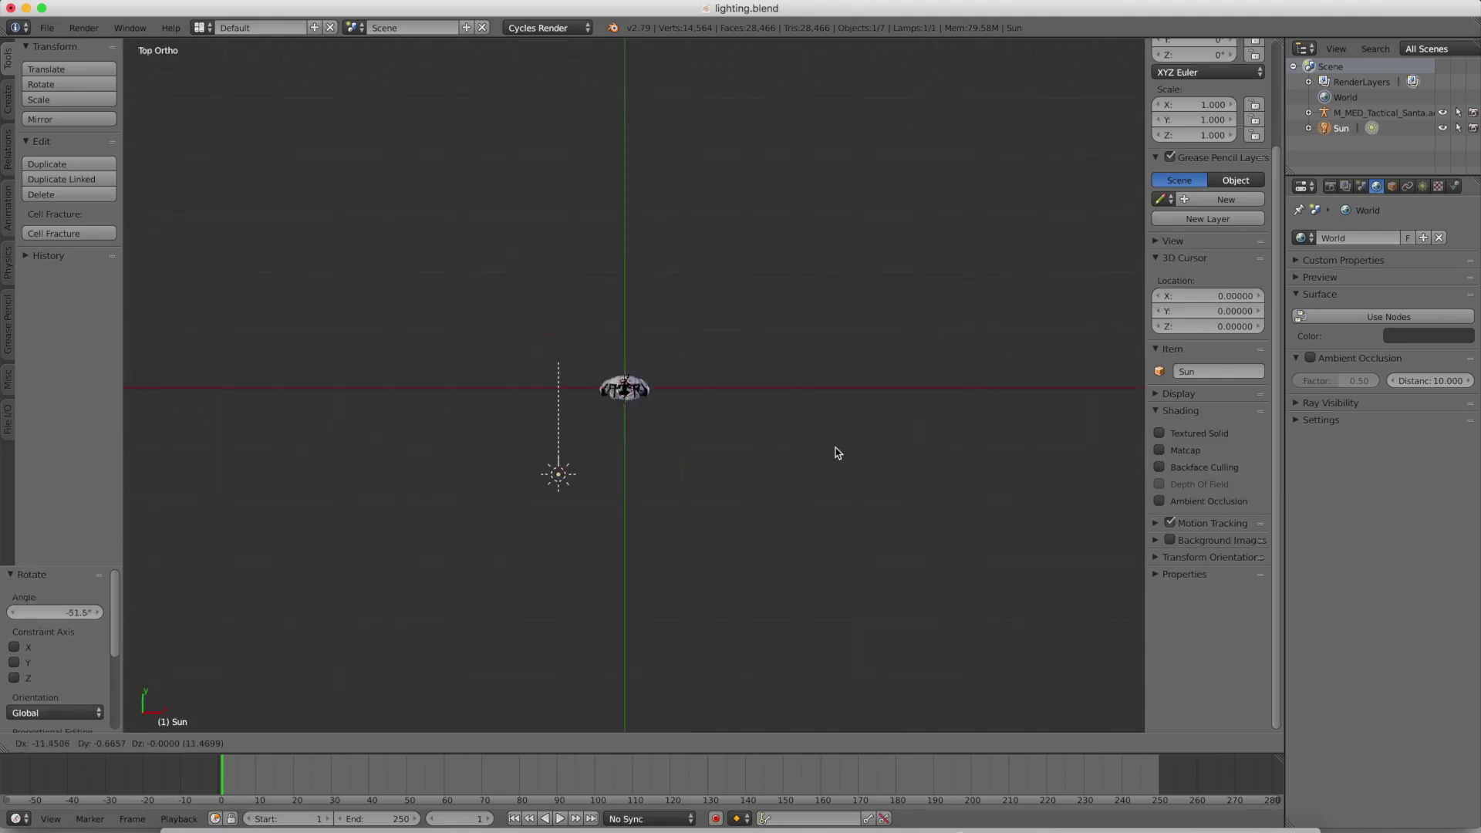
pyautogui.click(836, 452)
pyautogui.press('r')
pyautogui.click(969, 685)
pyautogui.press('g')
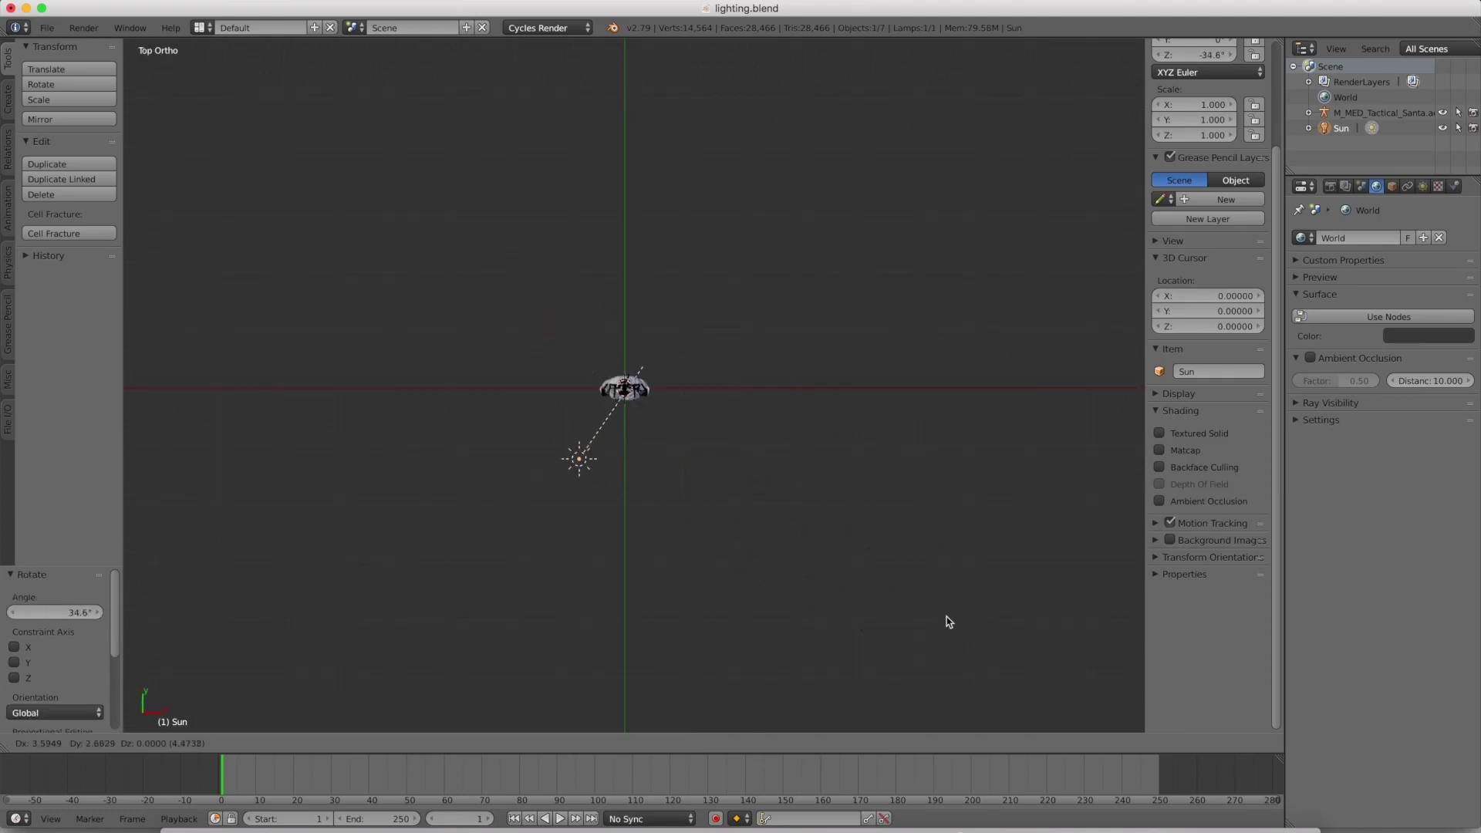
pyautogui.click(945, 616)
# Deselect the Sun lamp and preview its light on the front of the character in rendered shading.
pyautogui.moveTo(945, 615)
pyautogui.mouseDown(button='middle')
pyautogui.moveTo(944, 531)
pyautogui.moveTo(929, 509)
pyautogui.moveTo(783, 470)
pyautogui.moveTo(788, 559)
pyautogui.mouseUp(button='middle')
pyautogui.scroll(3, 784, 470)
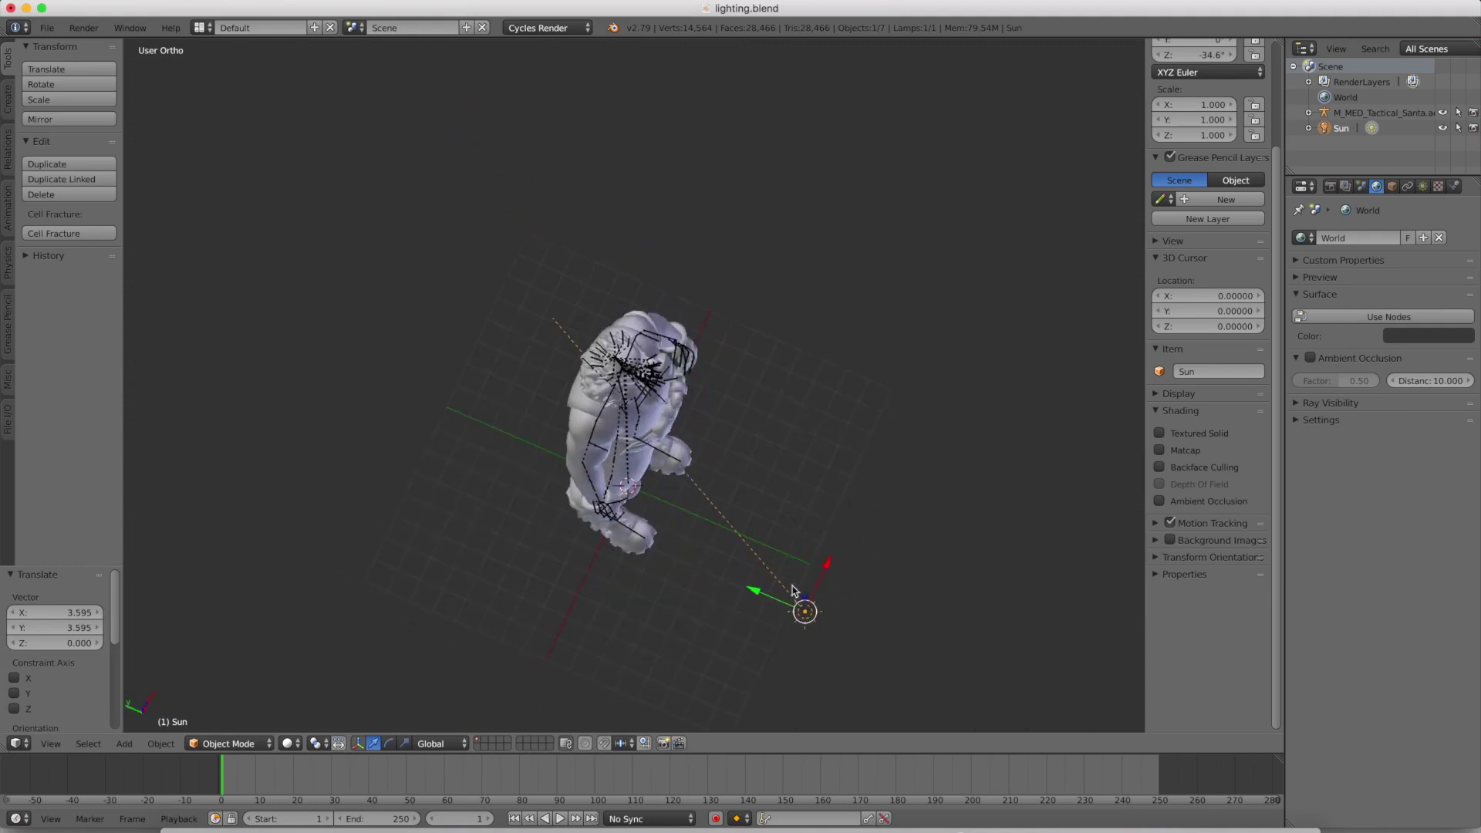
pyautogui.moveTo(609, 376); pyautogui.dragTo(744, 437, button='middle')
pyautogui.press('a')
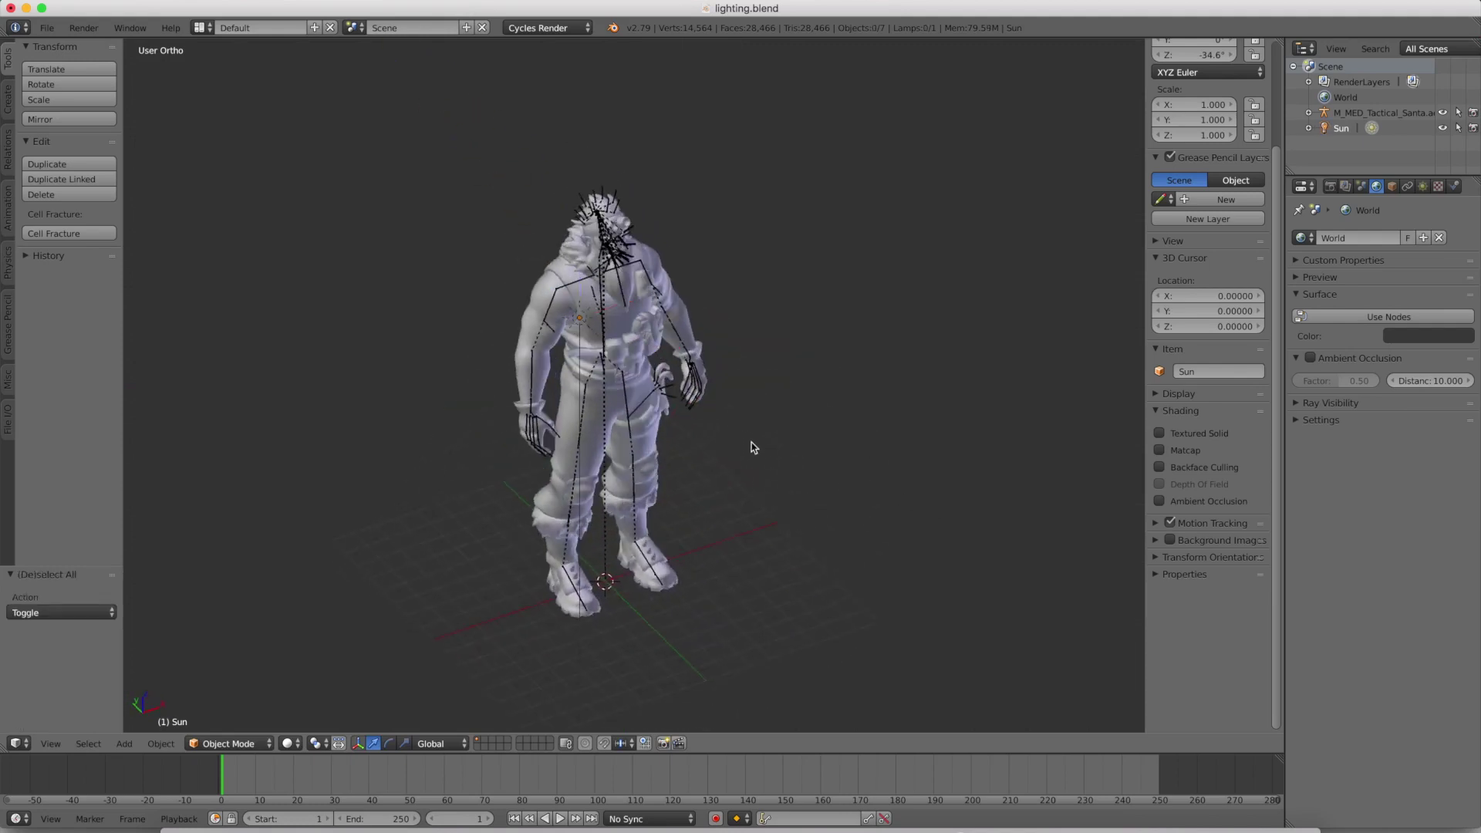
pyautogui.hotkey('shift', 'z')
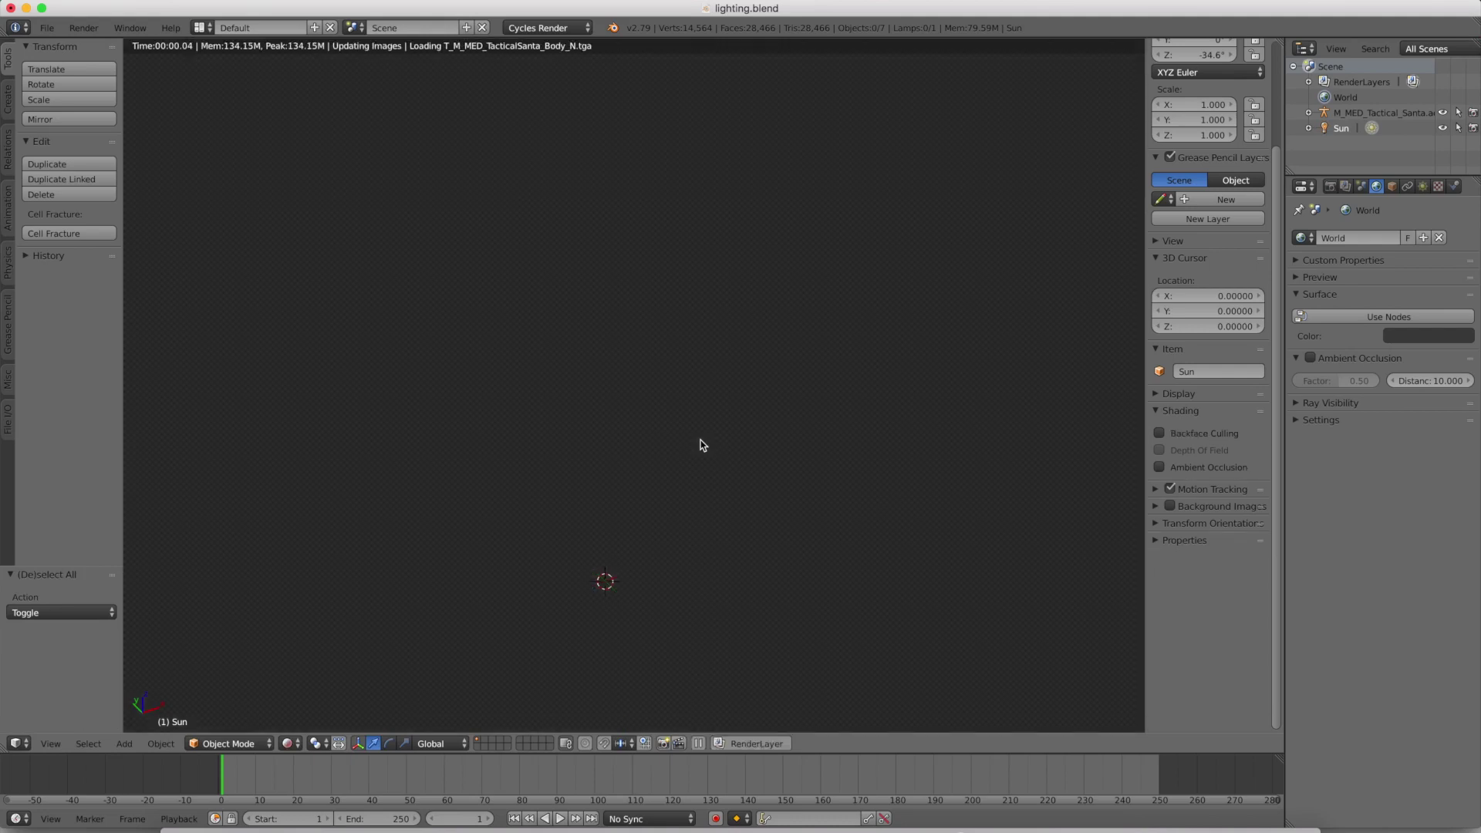
pyautogui.moveTo(701, 456); pyautogui.dragTo(686, 420, button='middle')
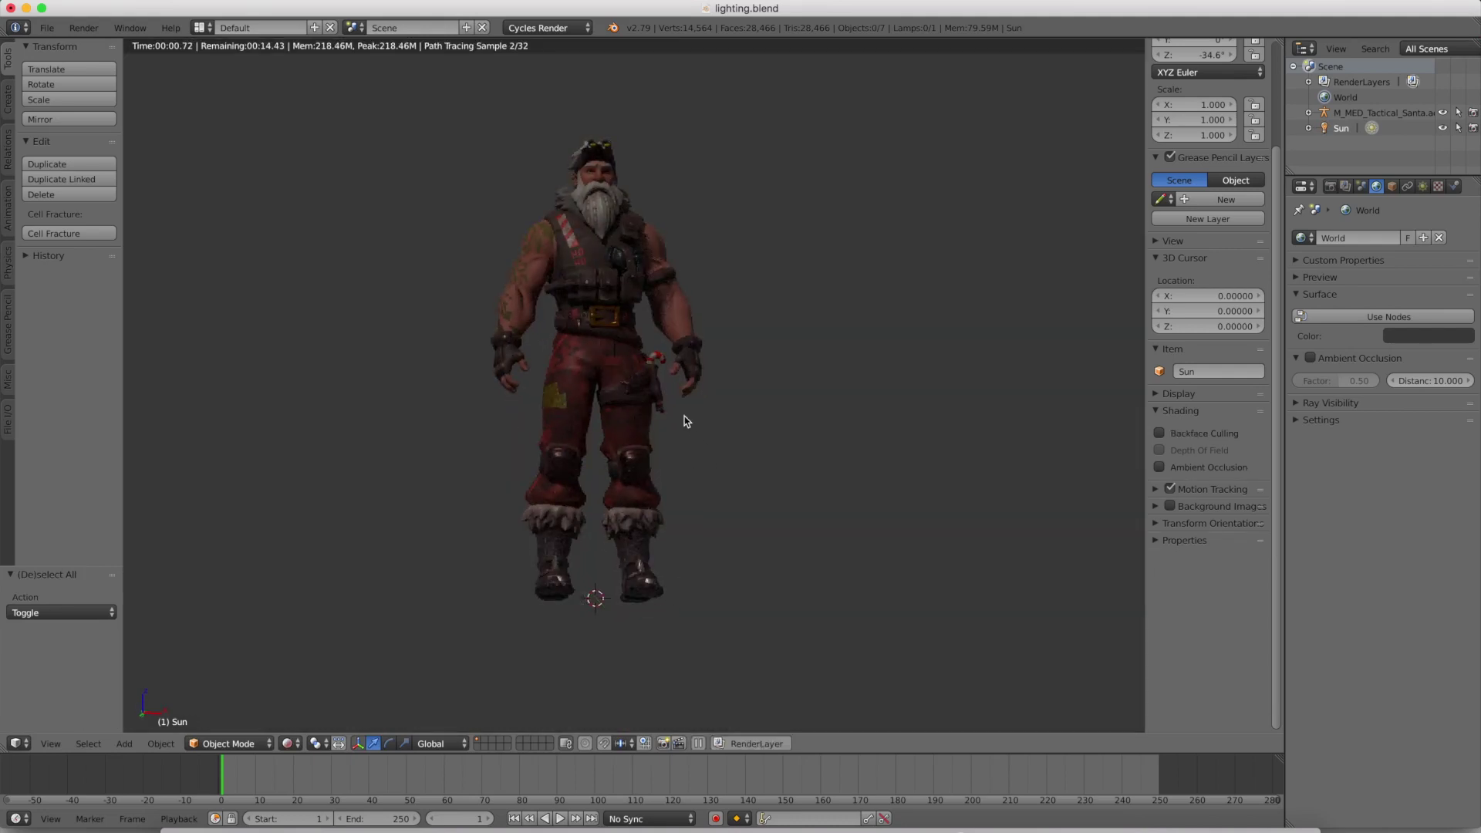
# Set the Sun lamp's emission strength to 10 and preview it in rendered shading.
pyautogui.hotkey('shift', 'z')
pyautogui.click(1423, 187)
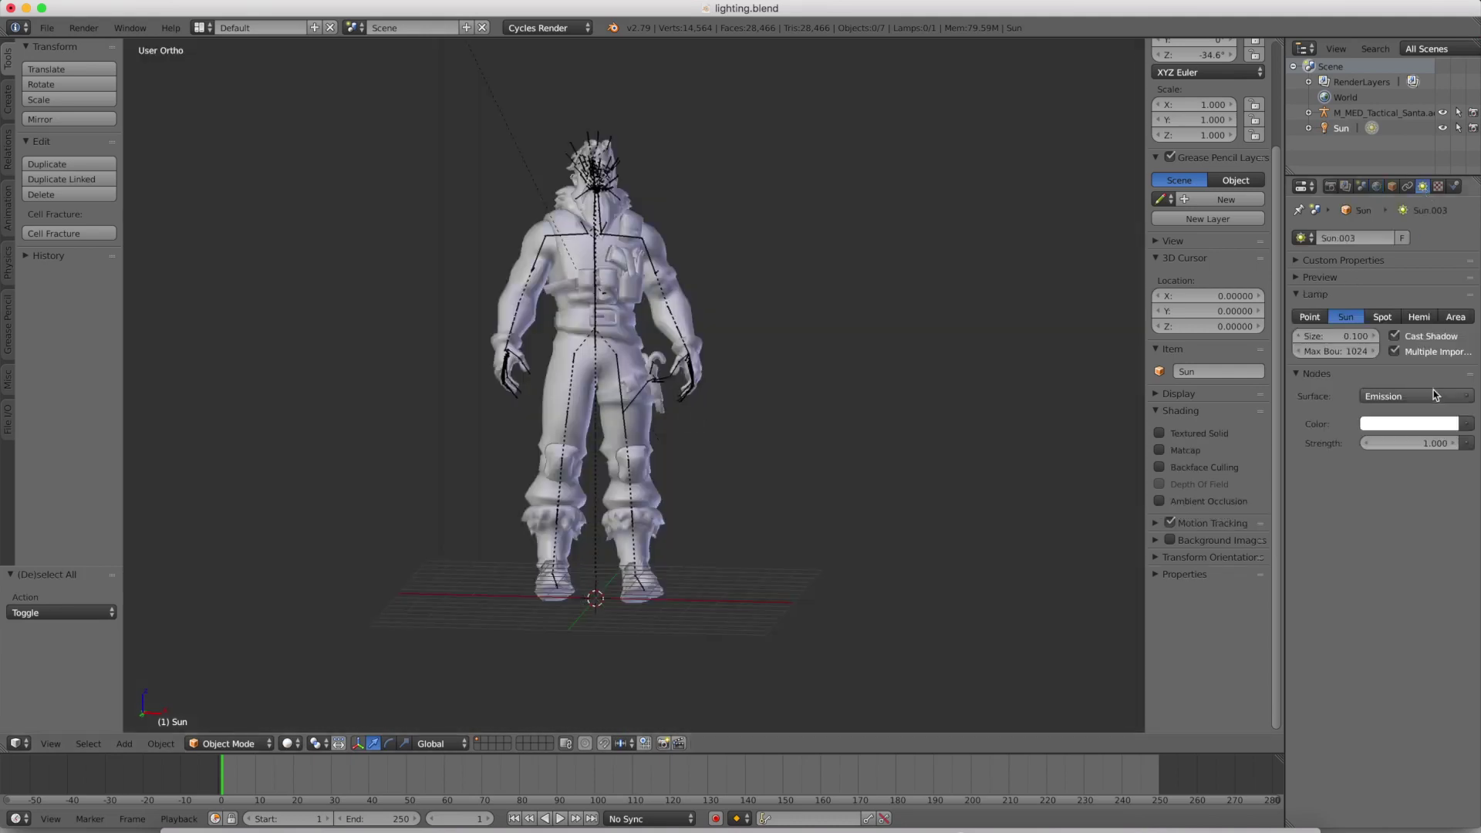
pyautogui.click(1411, 442)
pyautogui.press('Return')
pyautogui.hotkey('shift', 'z')
# Inspect the Sun lamp's shadows on the character's torso, holster and rolled-up sleeve up close.
pyautogui.moveTo(715, 315); pyautogui.dragTo(702, 344, button='middle')
pyautogui.scroll(1, 704, 346)
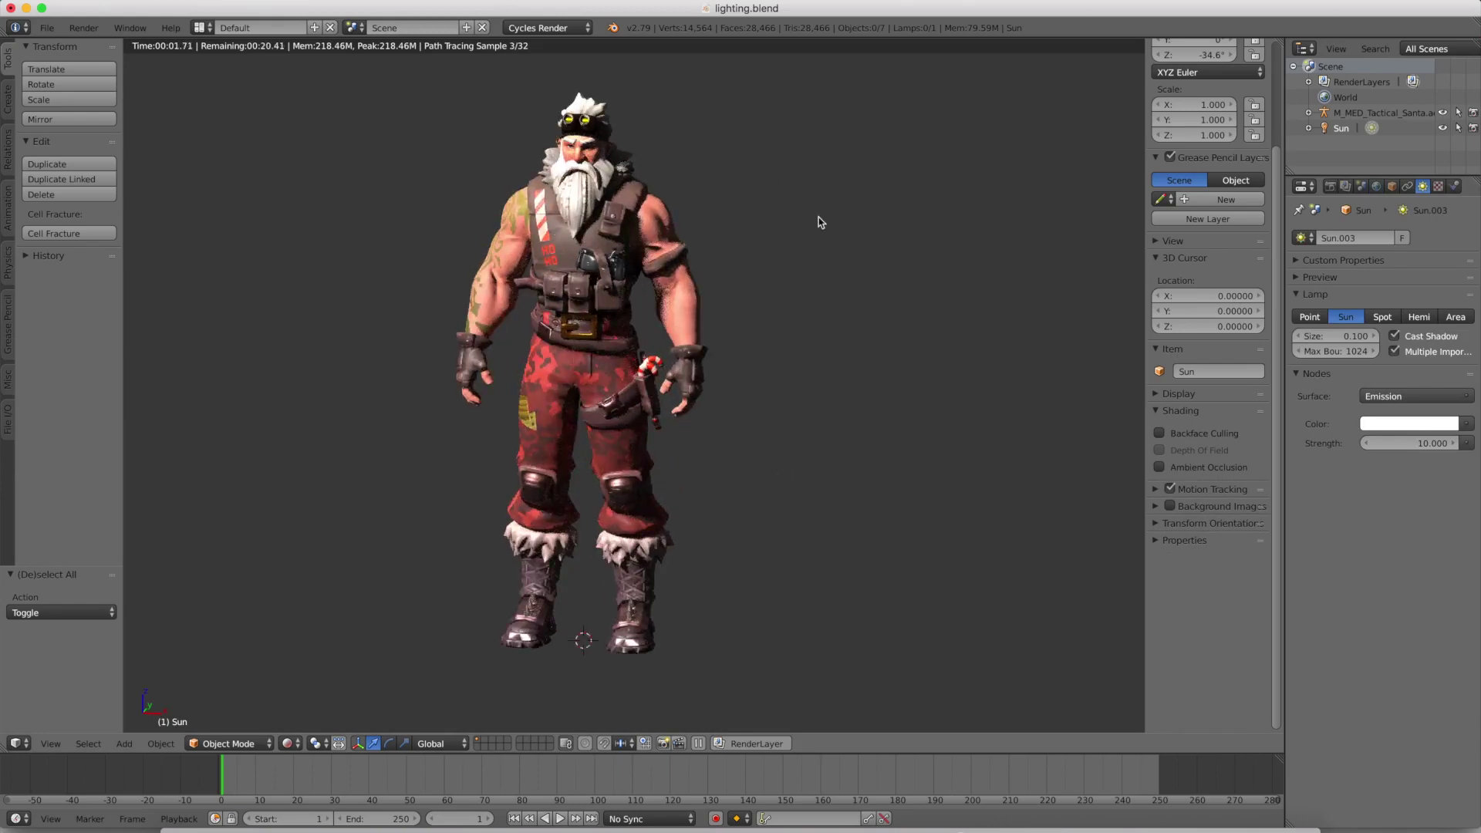
pyautogui.scroll(-2, 621, 255)
pyautogui.scroll(5, 621, 254)
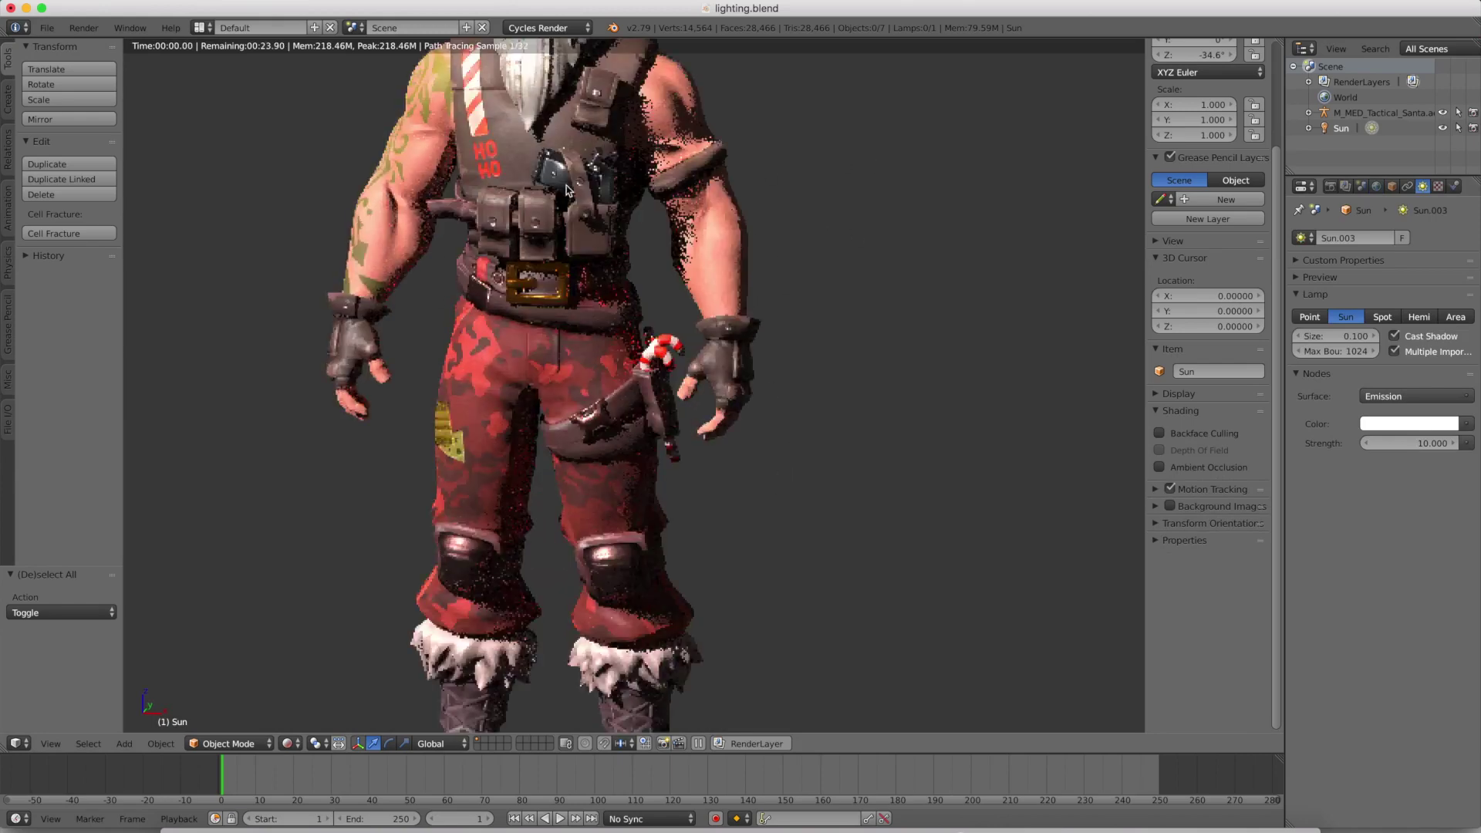
pyautogui.keyDown('shift'); pyautogui.moveTo(621, 255); pyautogui.dragTo(720, 453, button='middle'); pyautogui.keyUp('shift')
pyautogui.scroll(6, 721, 453)
pyautogui.keyDown('shift'); pyautogui.moveTo(862, 303); pyautogui.dragTo(449, 400, button='middle'); pyautogui.keyUp('shift')
pyautogui.scroll(-2, 447, 400)
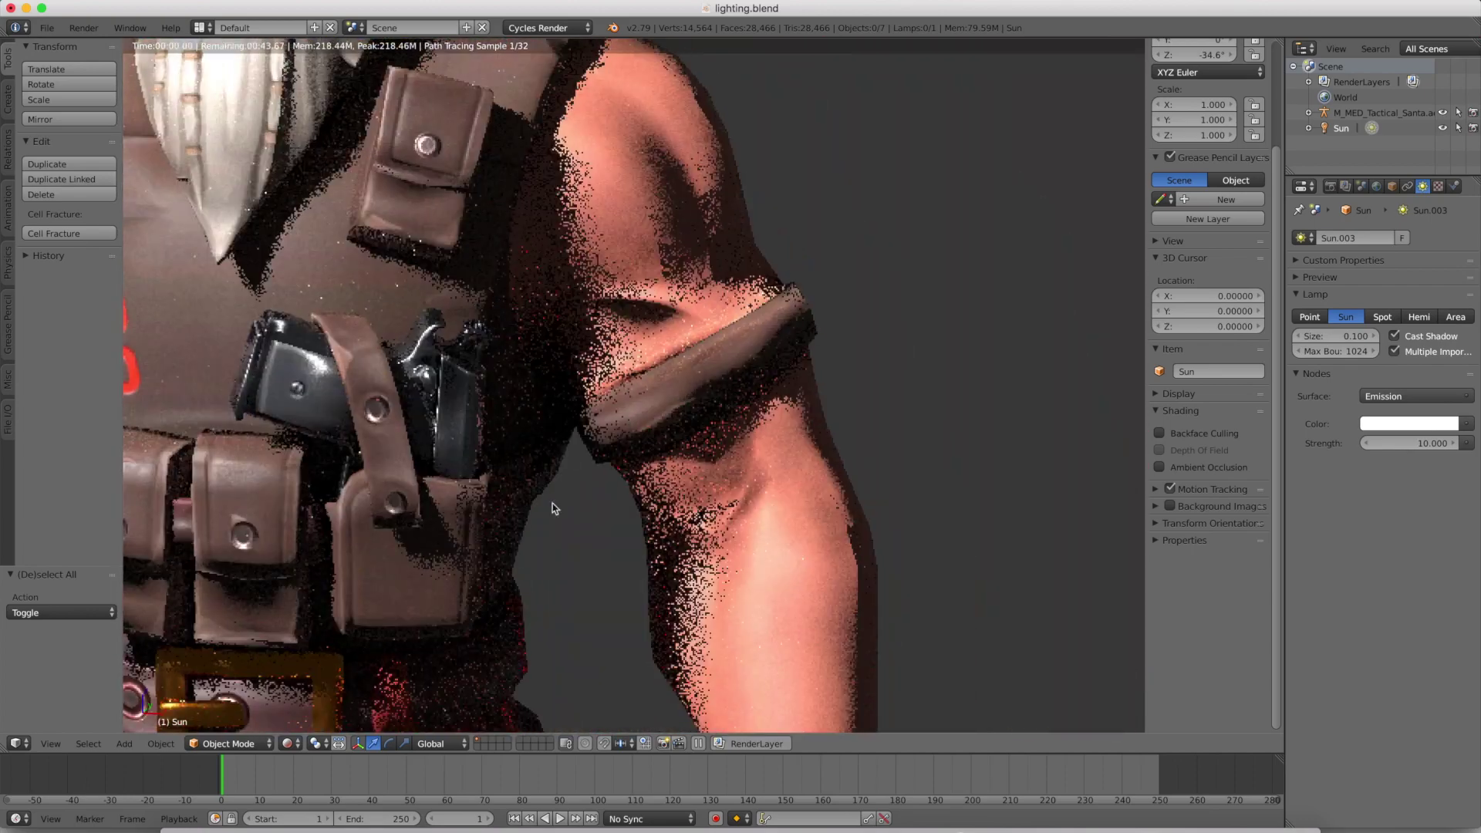
# Set the Sun lamp's size to 0.5 and preview the shadows on the character's upper body.
pyautogui.hotkey('shift', 'z')
pyautogui.scroll(-5, 797, 347)
pyautogui.click(1331, 336)
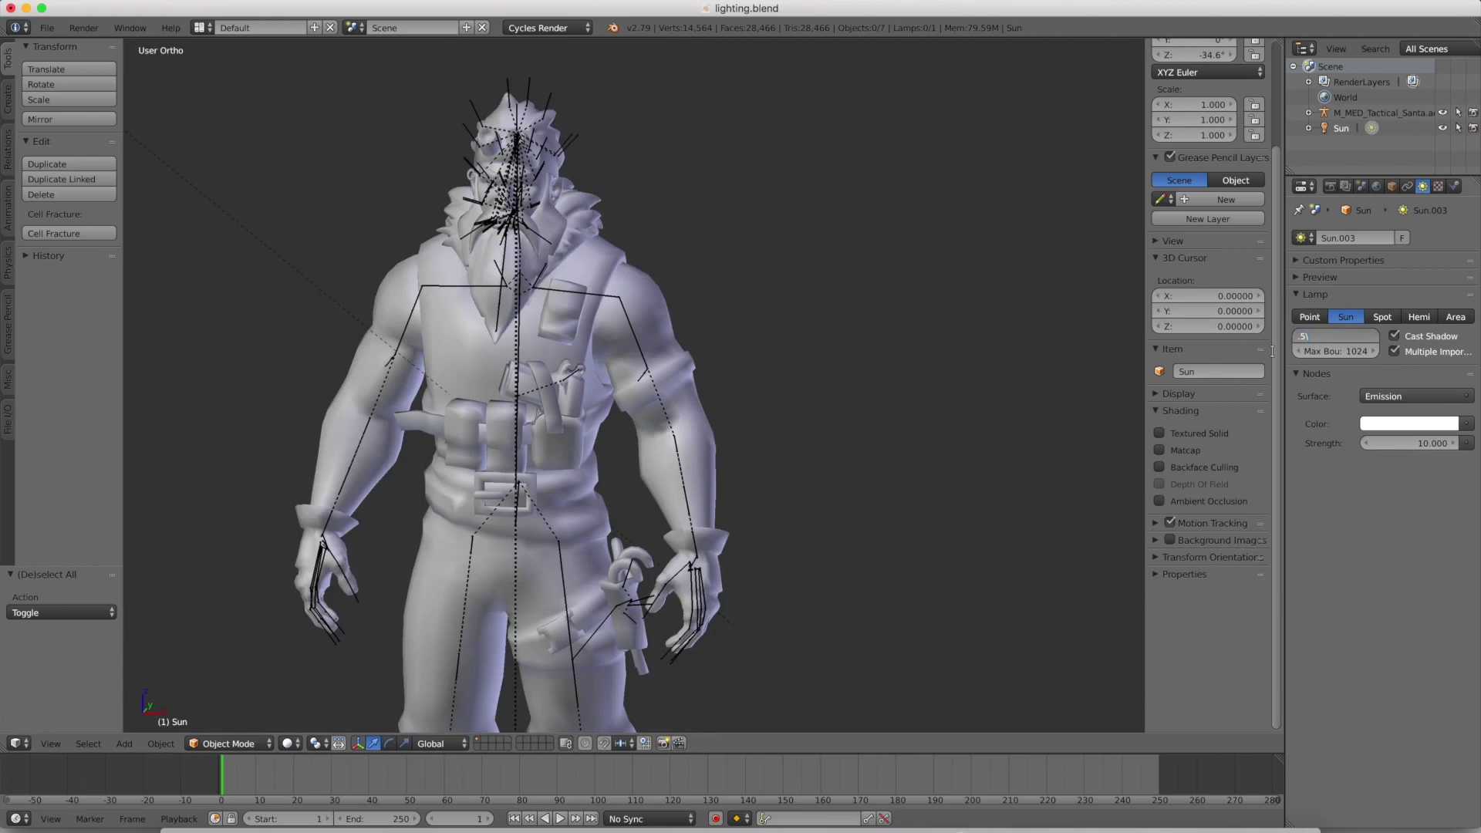
pyautogui.press('Return')
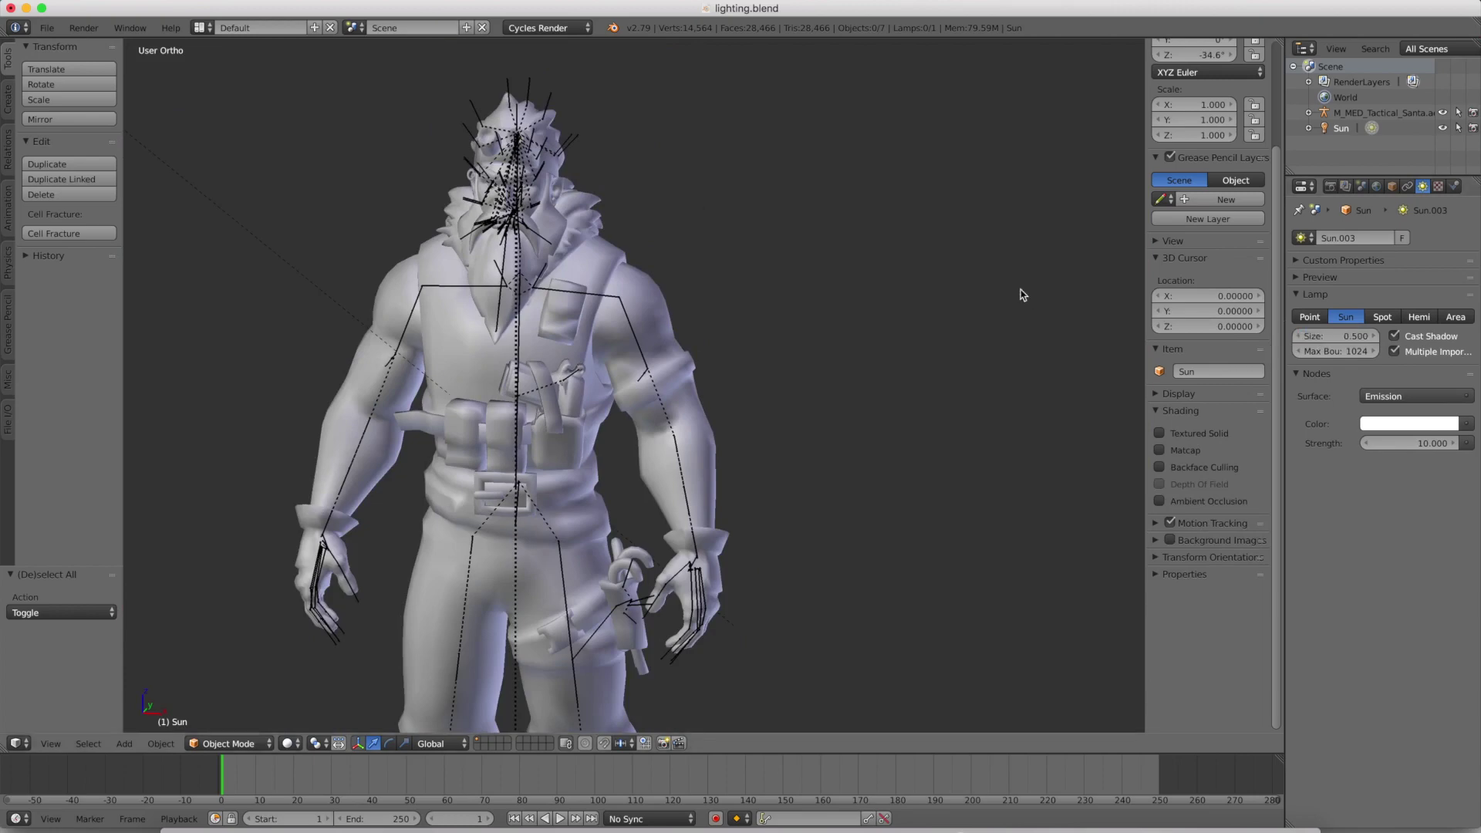
pyautogui.hotkey('shift', 'z')
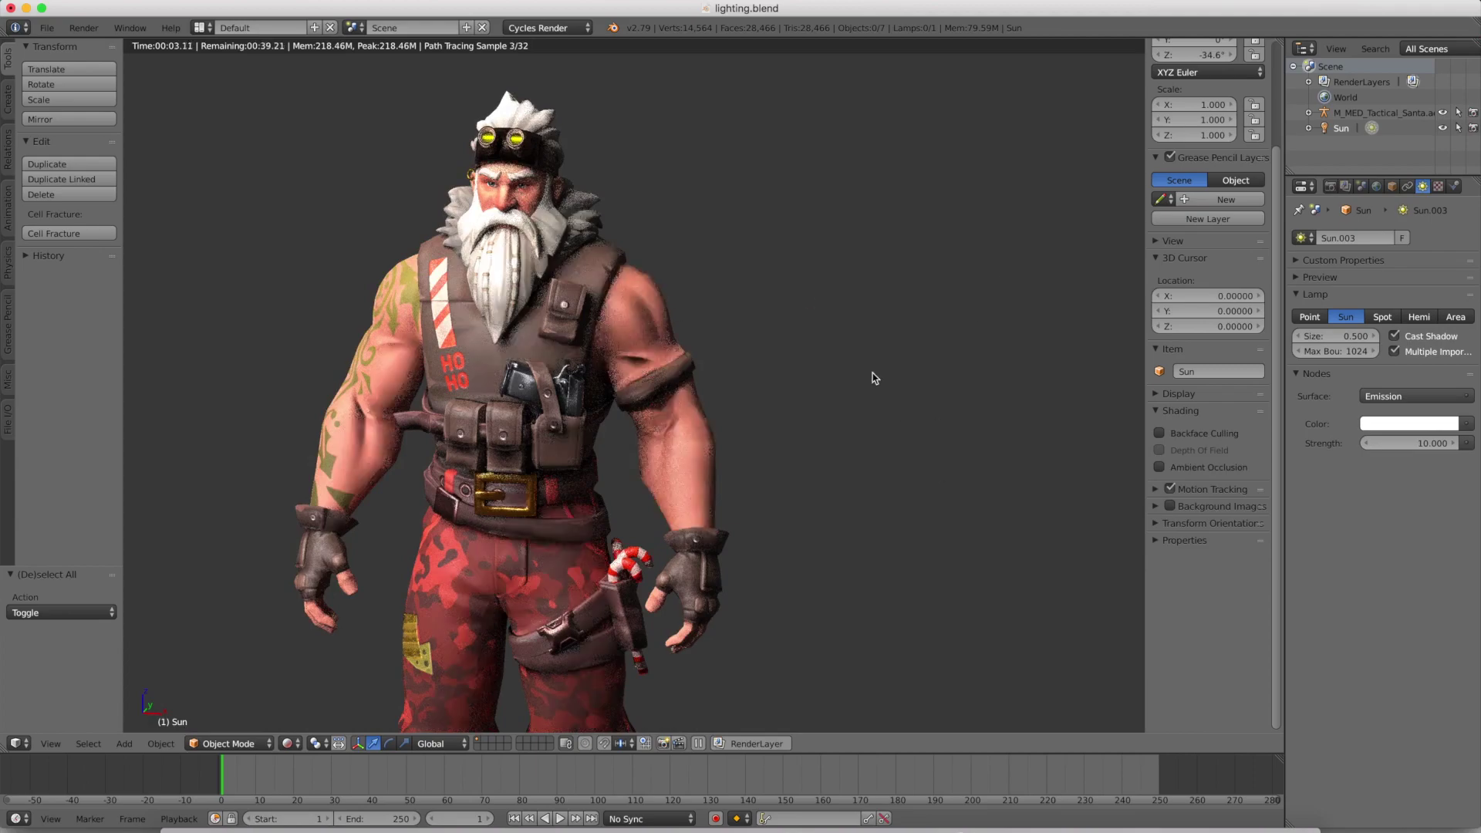
# Select the Sun lamp in solid shading and delete it.
pyautogui.scroll(-3, 872, 370)
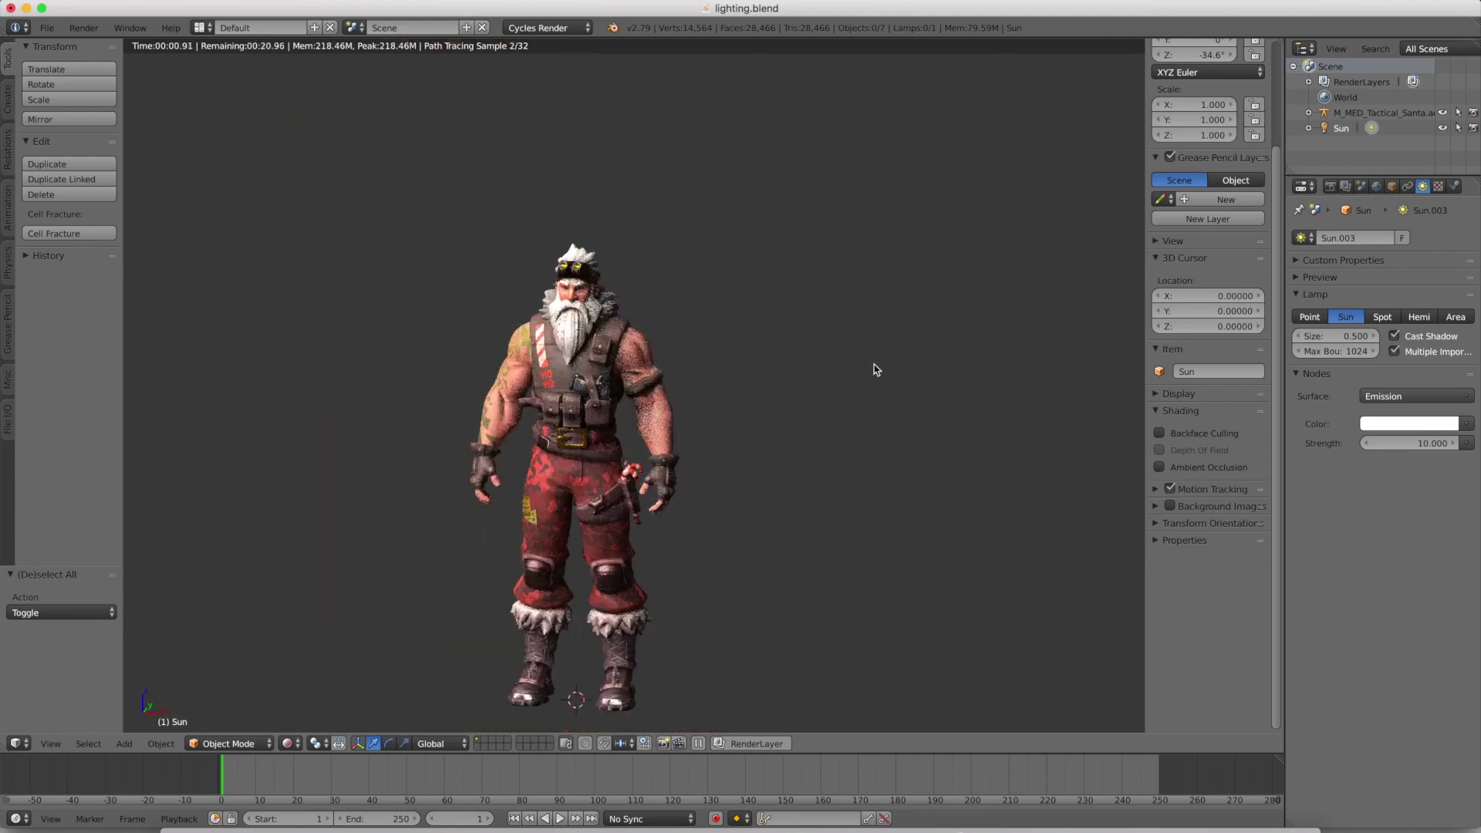
pyautogui.scroll(-5, 876, 370)
pyautogui.moveTo(908, 396); pyautogui.dragTo(829, 401, button='middle')
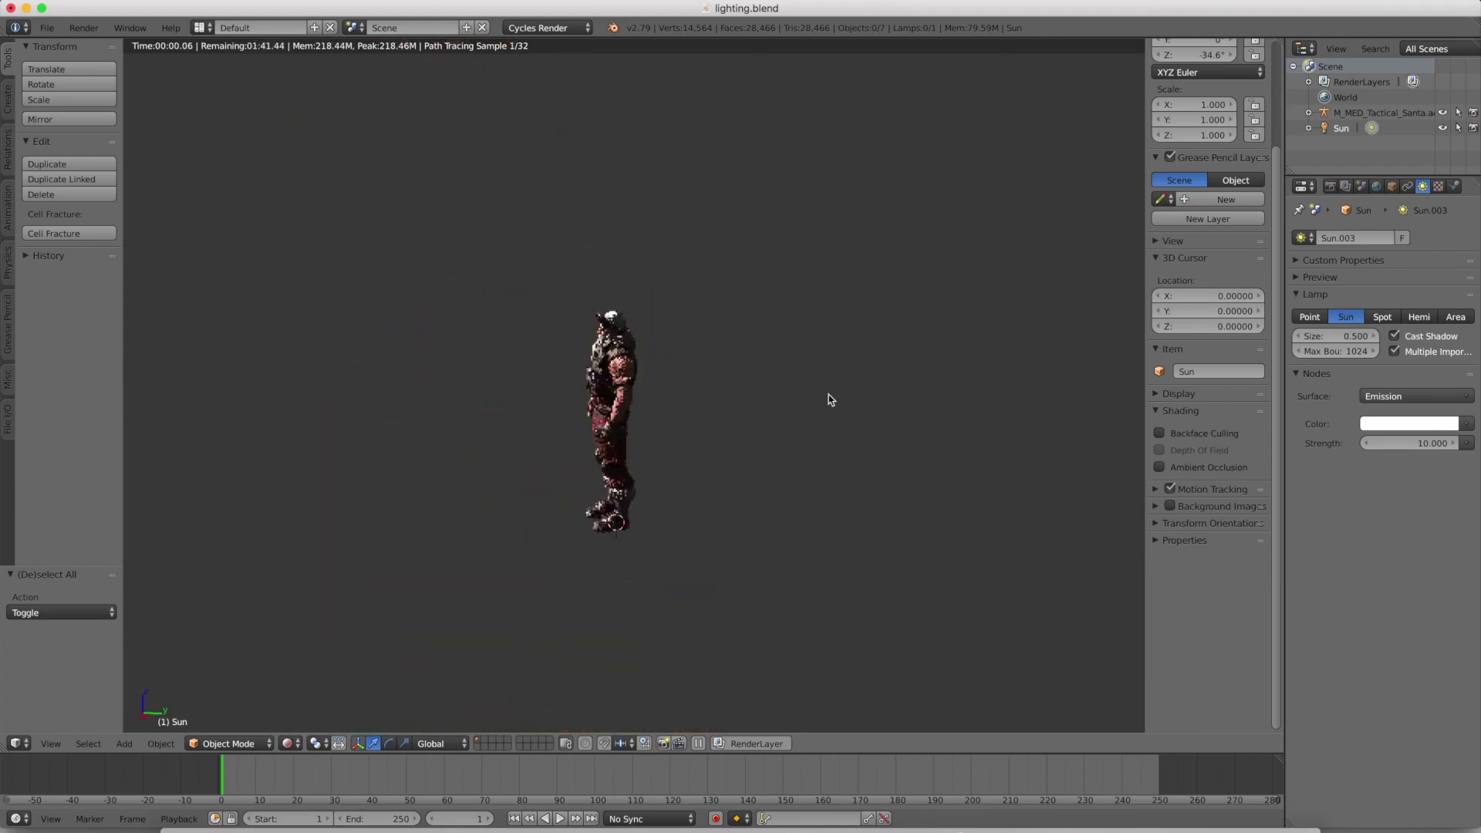
pyautogui.hotkey('shift', 'z')
pyautogui.rightClick(498, 245)
pyautogui.press('x')
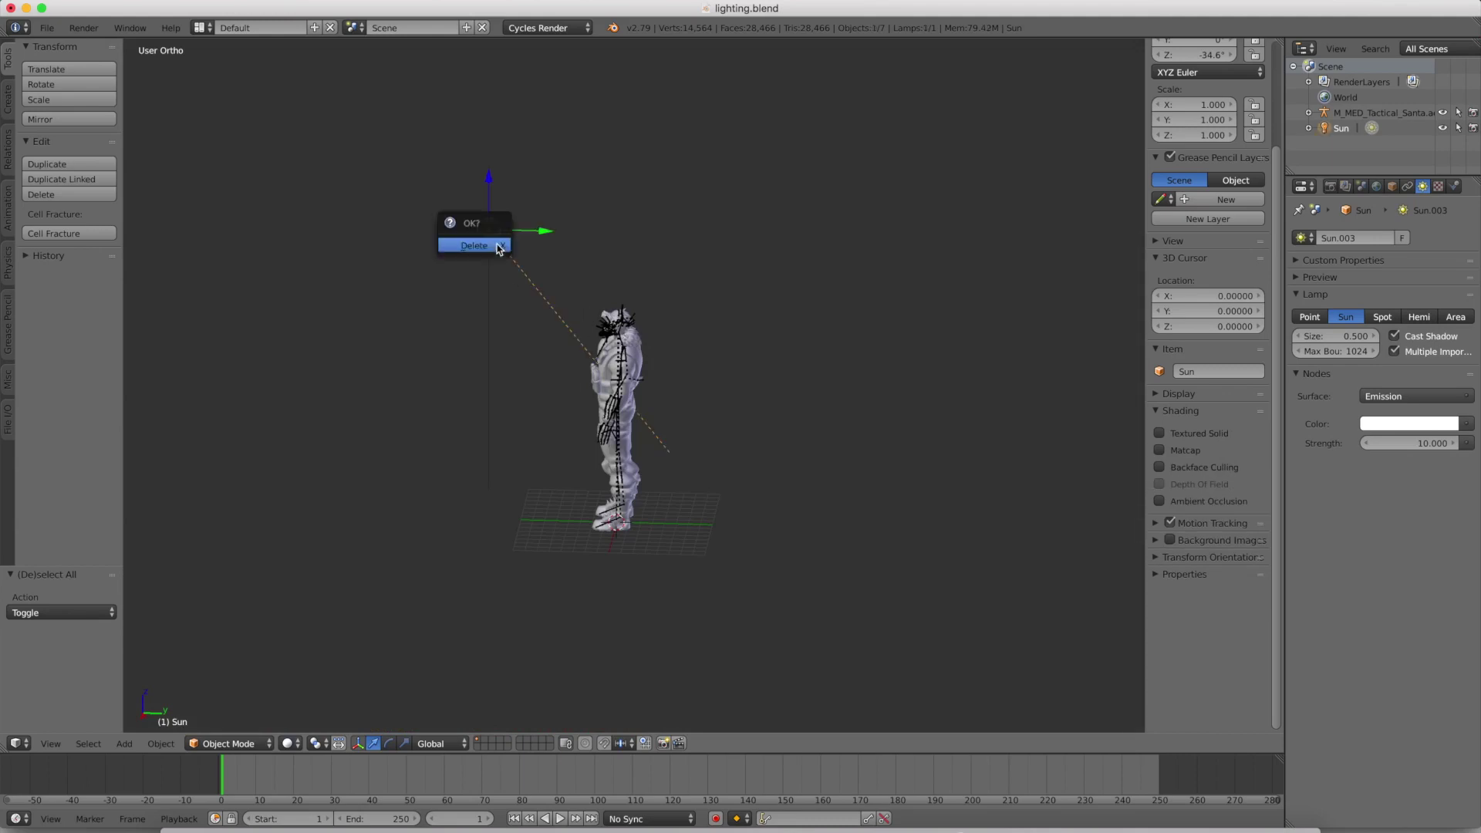
pyautogui.click(499, 249)
# Add a Hemi lamp, place it above and in front of the character, and rotate it about -47.4° in side view.
pyautogui.press('KP_3')
pyautogui.hotkey('shift', 'a')
pyautogui.moveTo(650, 334)
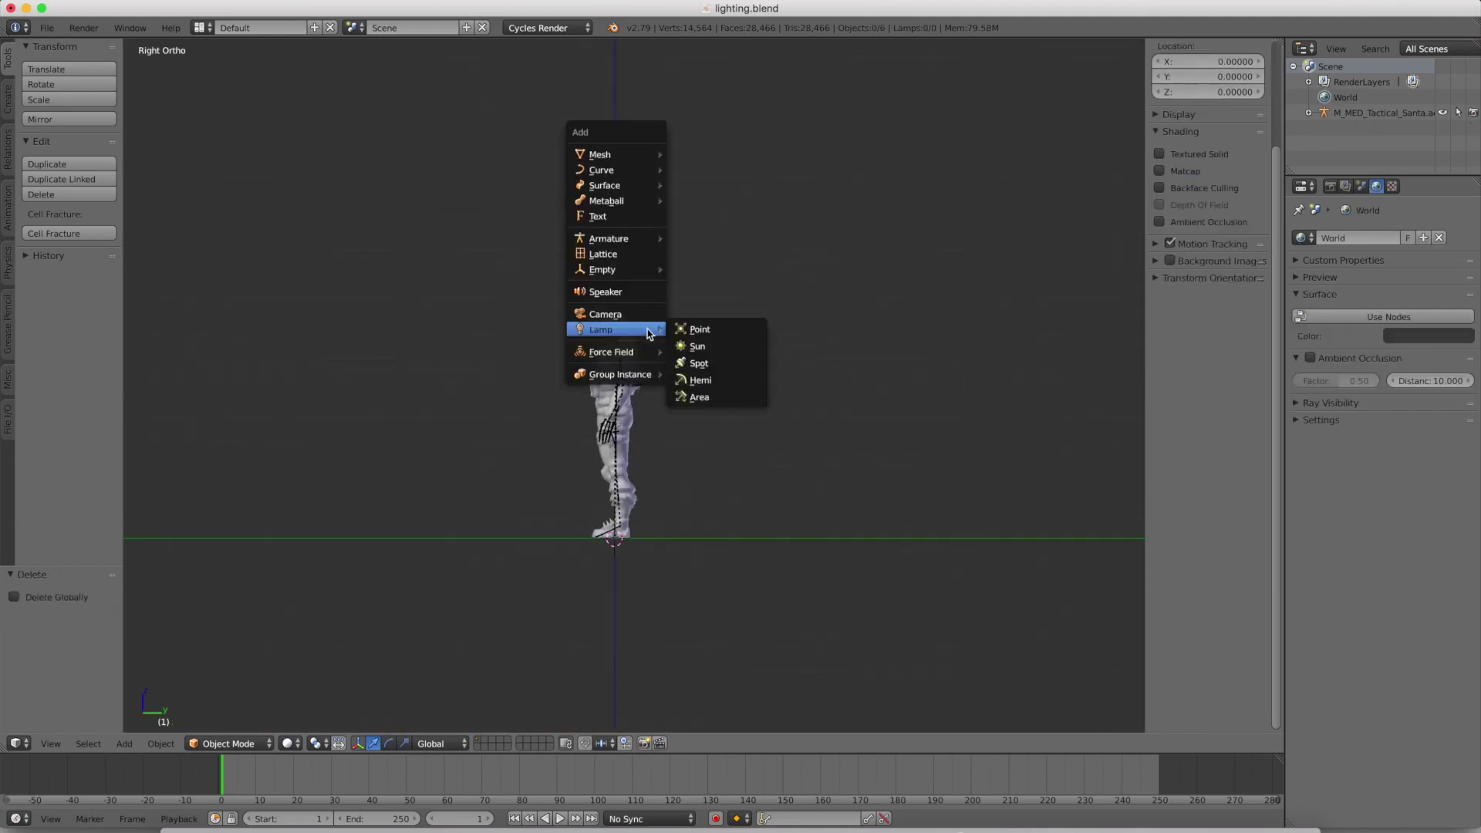
pyautogui.click(700, 379)
pyautogui.press('g')
pyautogui.click(638, 179)
pyautogui.press('r')
pyautogui.click(1026, 701)
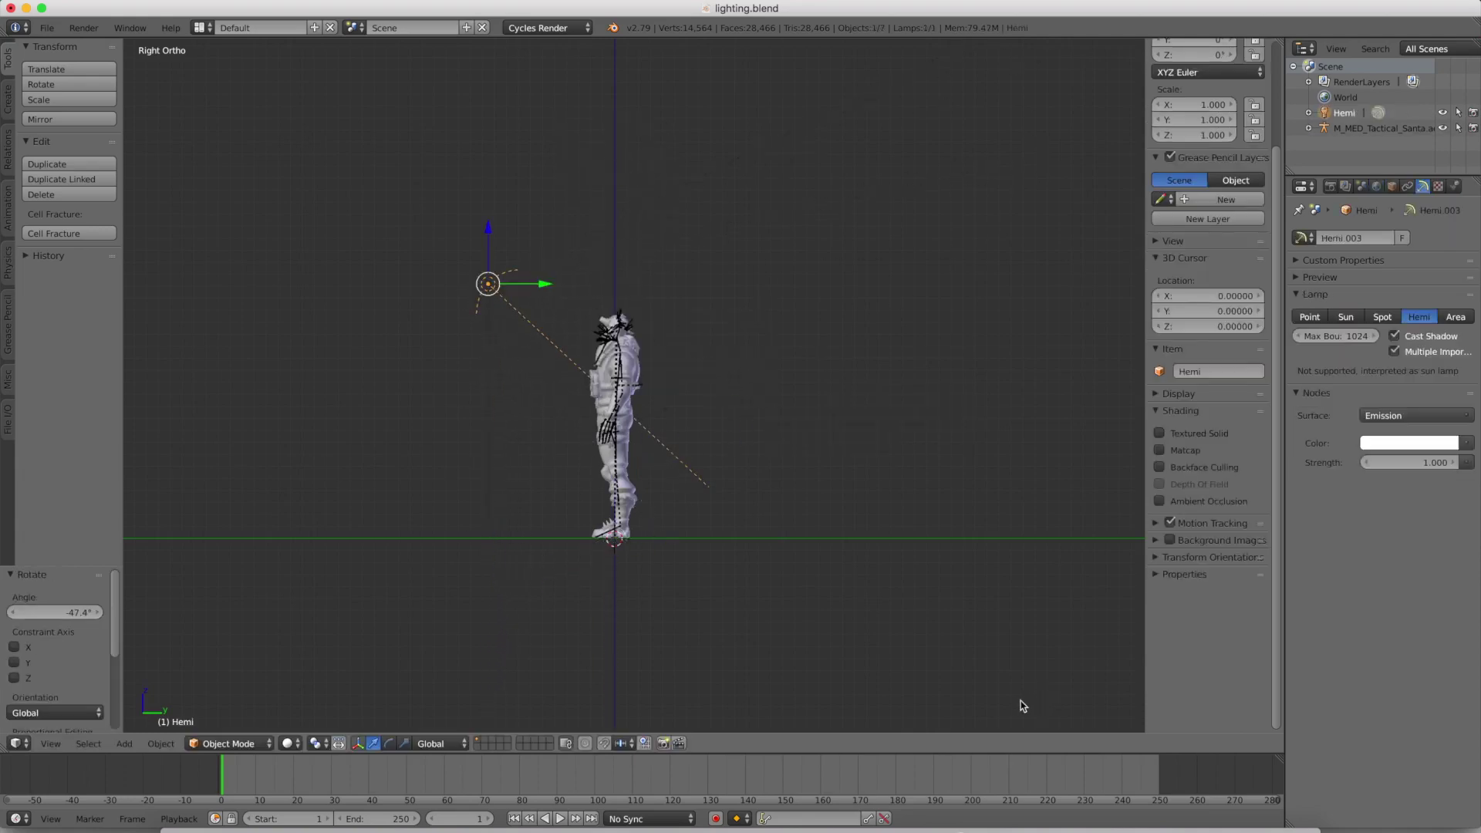
# Move the Hemi lamp about -6.8 along X, rotate it about 31° in top view, and angle it toward the character in front view.
pyautogui.press('KP_7')
pyautogui.press('g')
pyautogui.click(837, 683)
pyautogui.press('r')
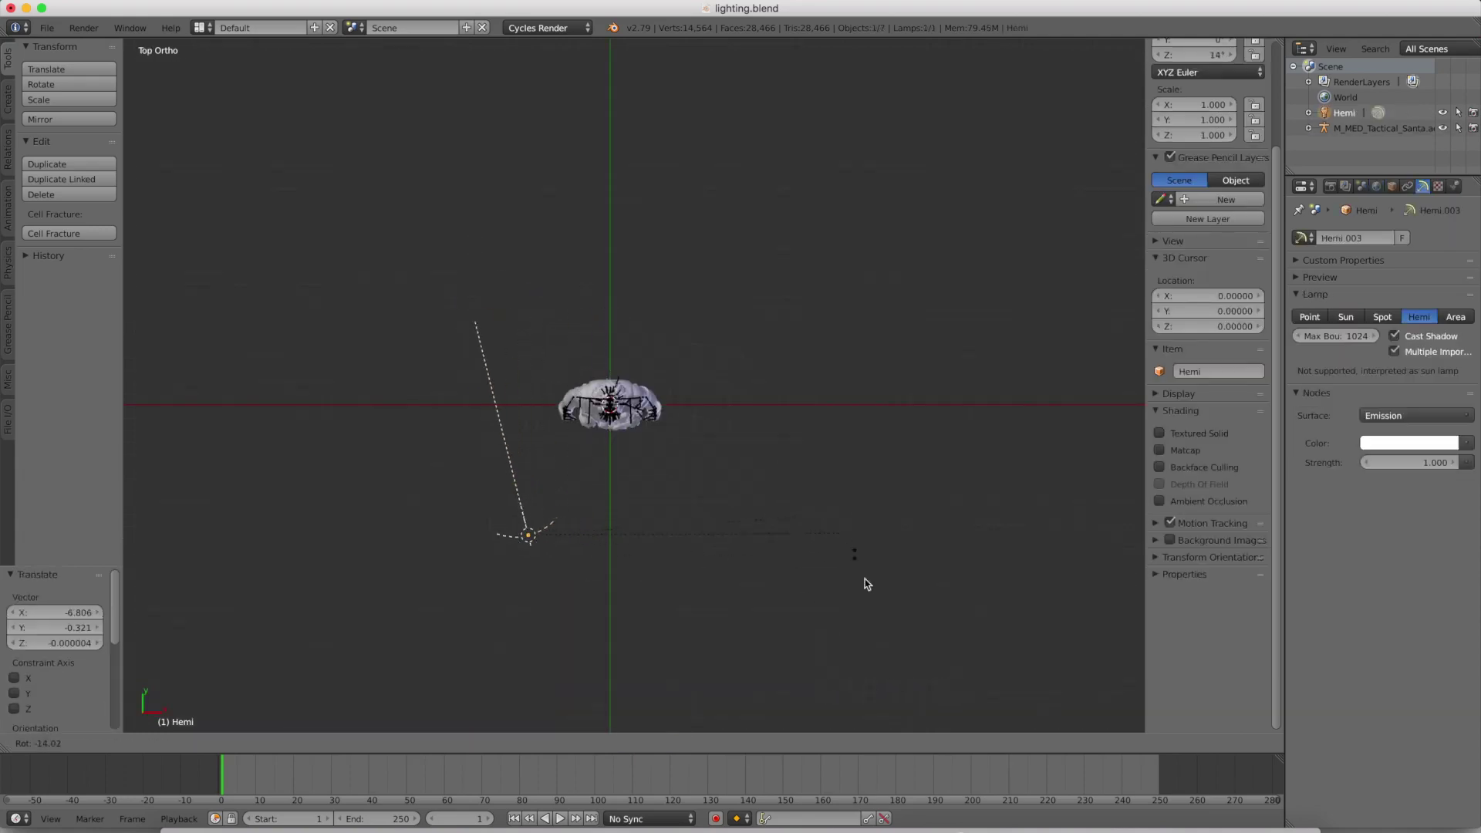
pyautogui.click(939, 253)
pyautogui.press('KP_1')
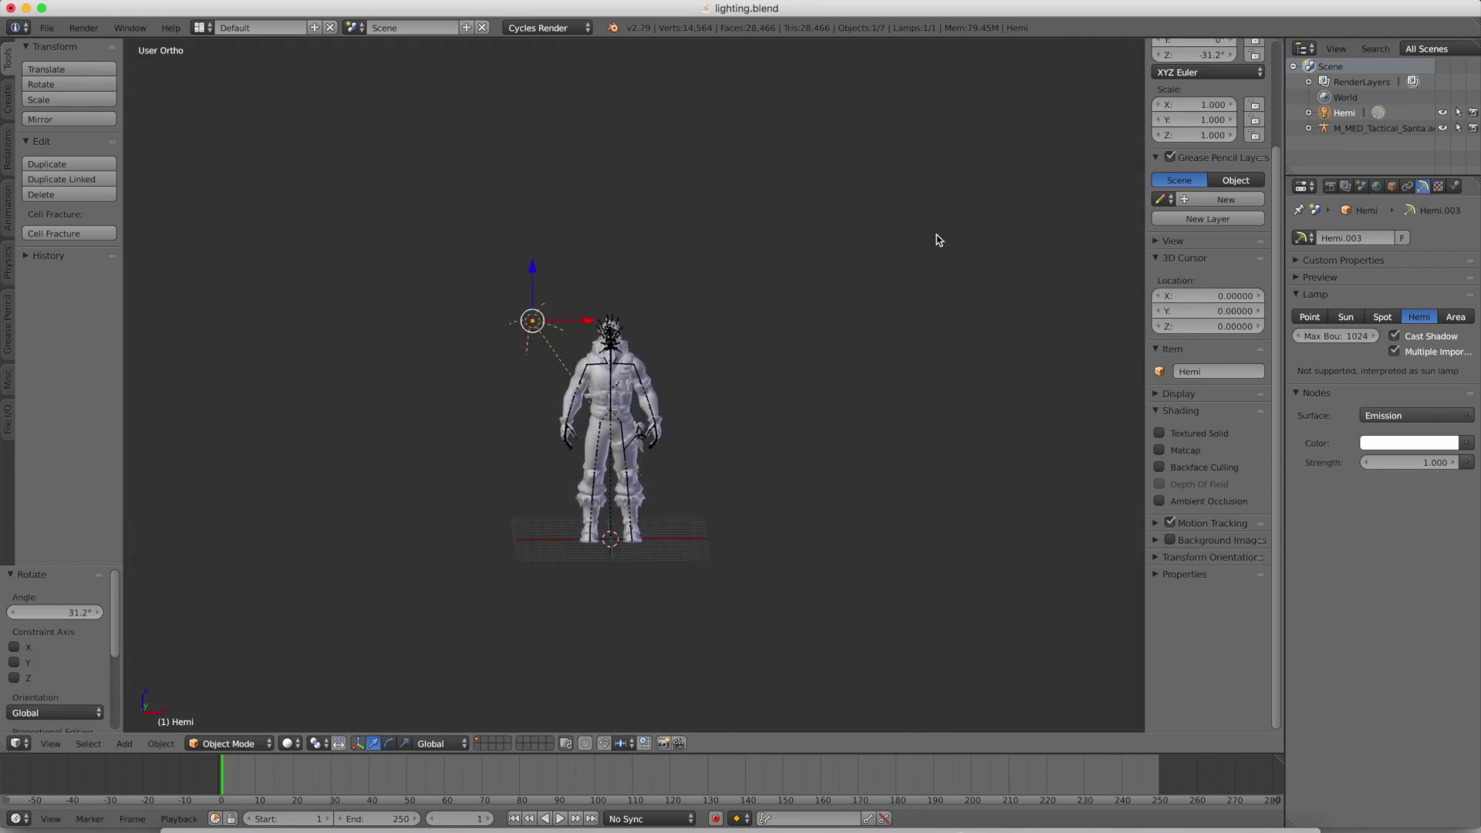
pyautogui.press('r')
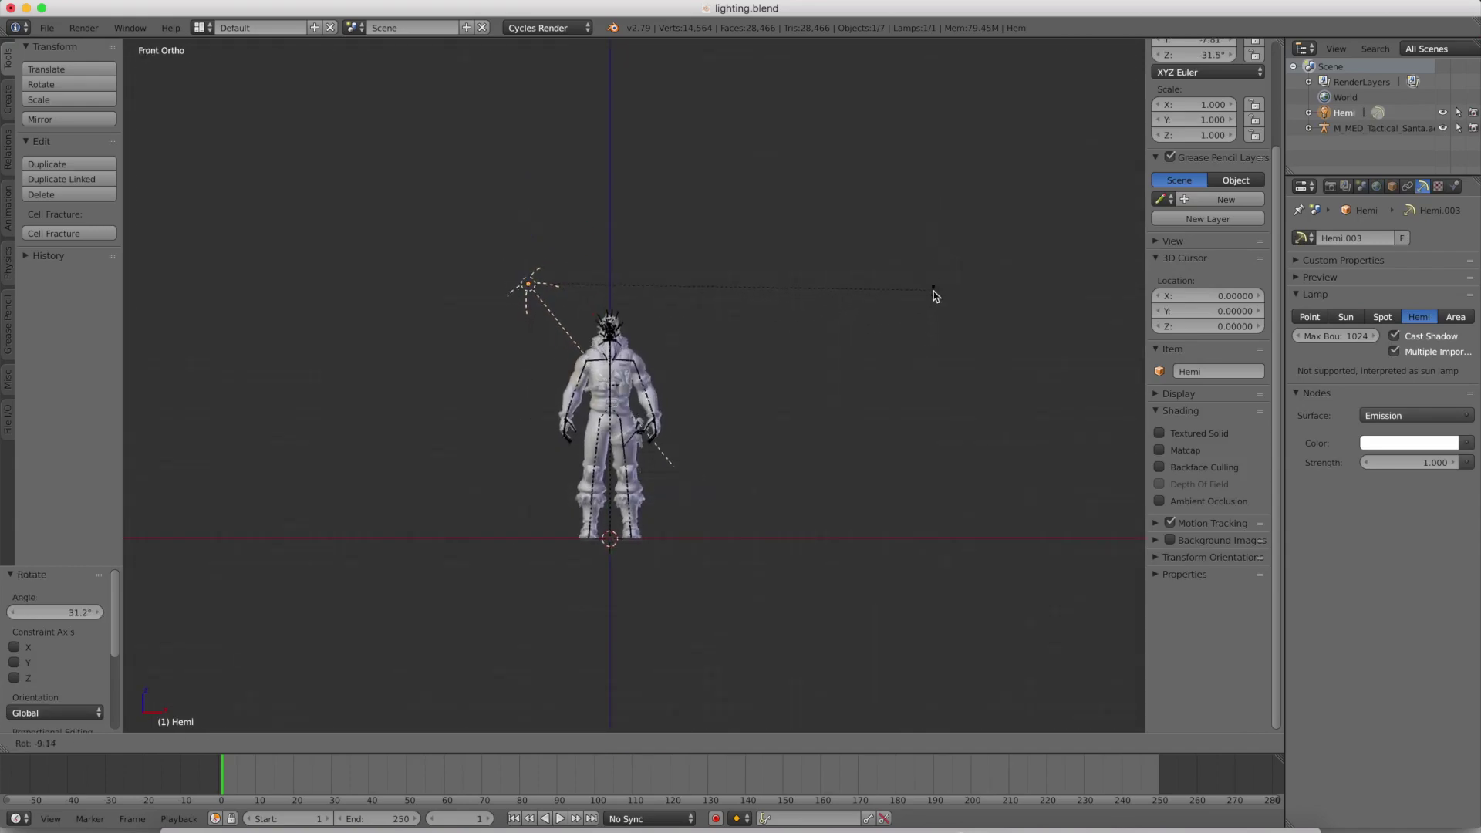
pyautogui.click(936, 291)
# Deselect the Hemi lamp and briefly check its light on the character in rendered shading.
pyautogui.press('a')
pyautogui.moveTo(892, 297); pyautogui.dragTo(869, 295, button='middle')
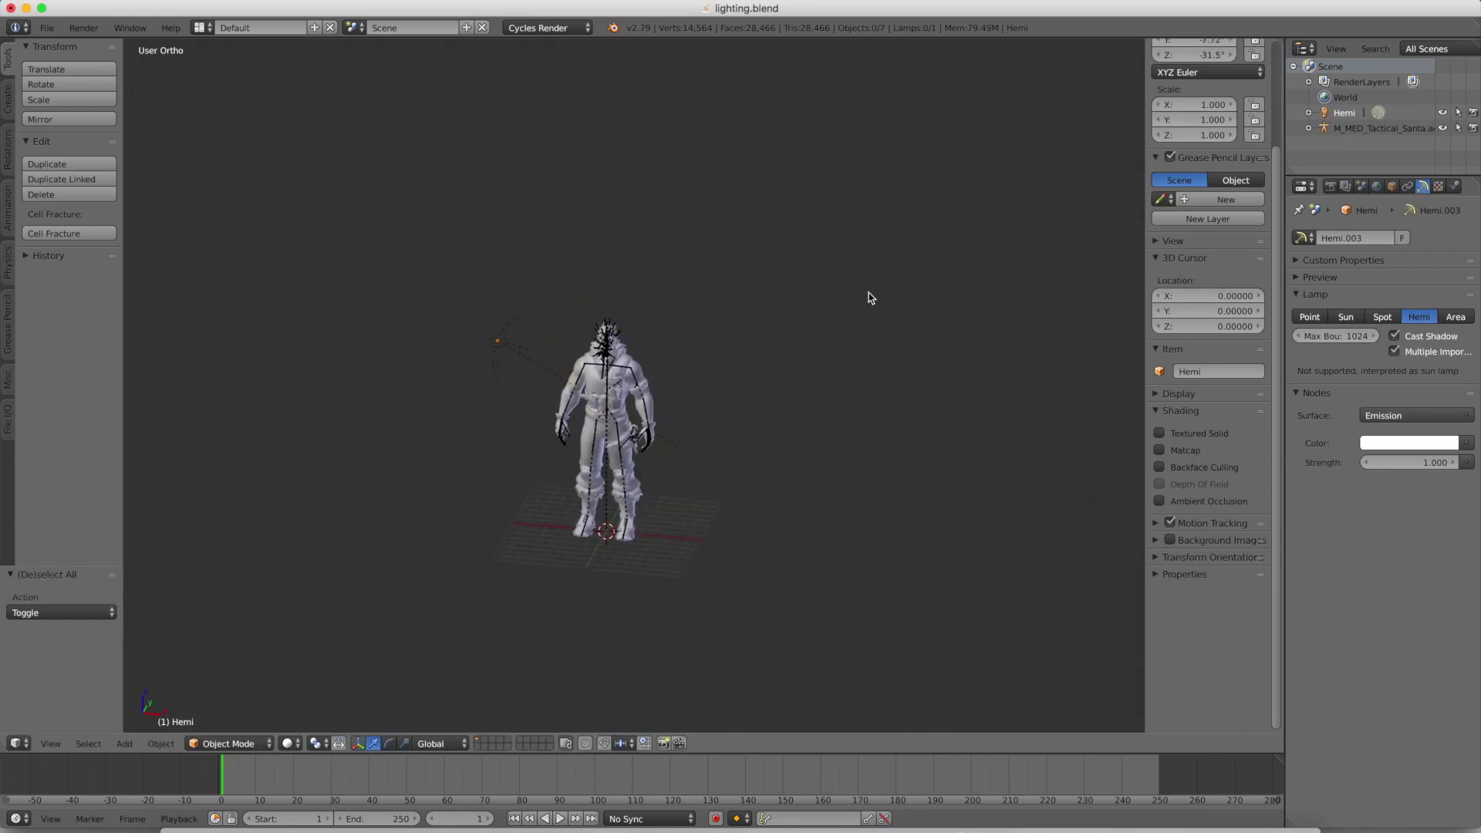
pyautogui.hotkey('shift', 'z')
pyautogui.hotkey('shift', 'z')
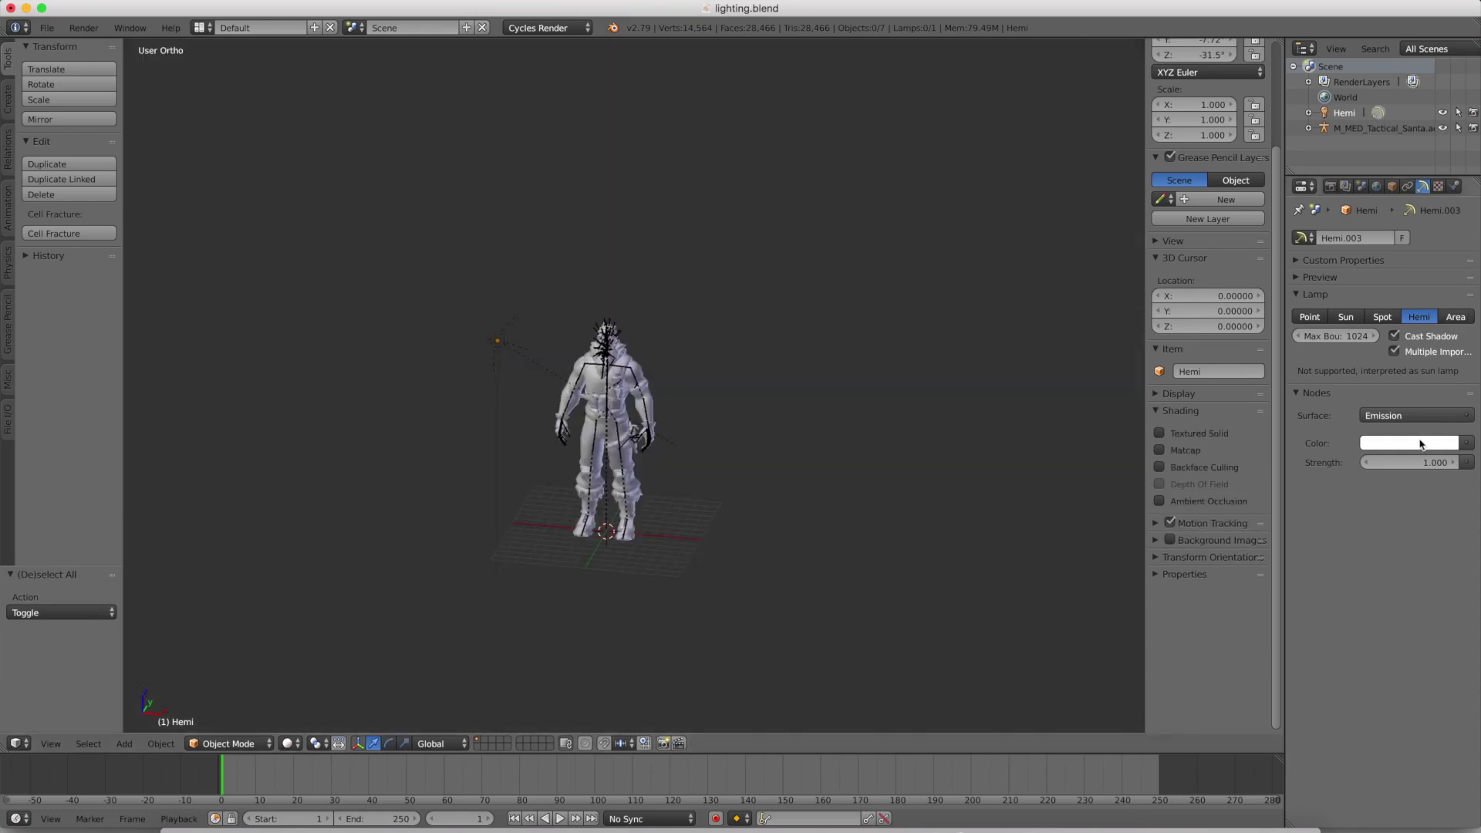
pyautogui.click(1429, 463)
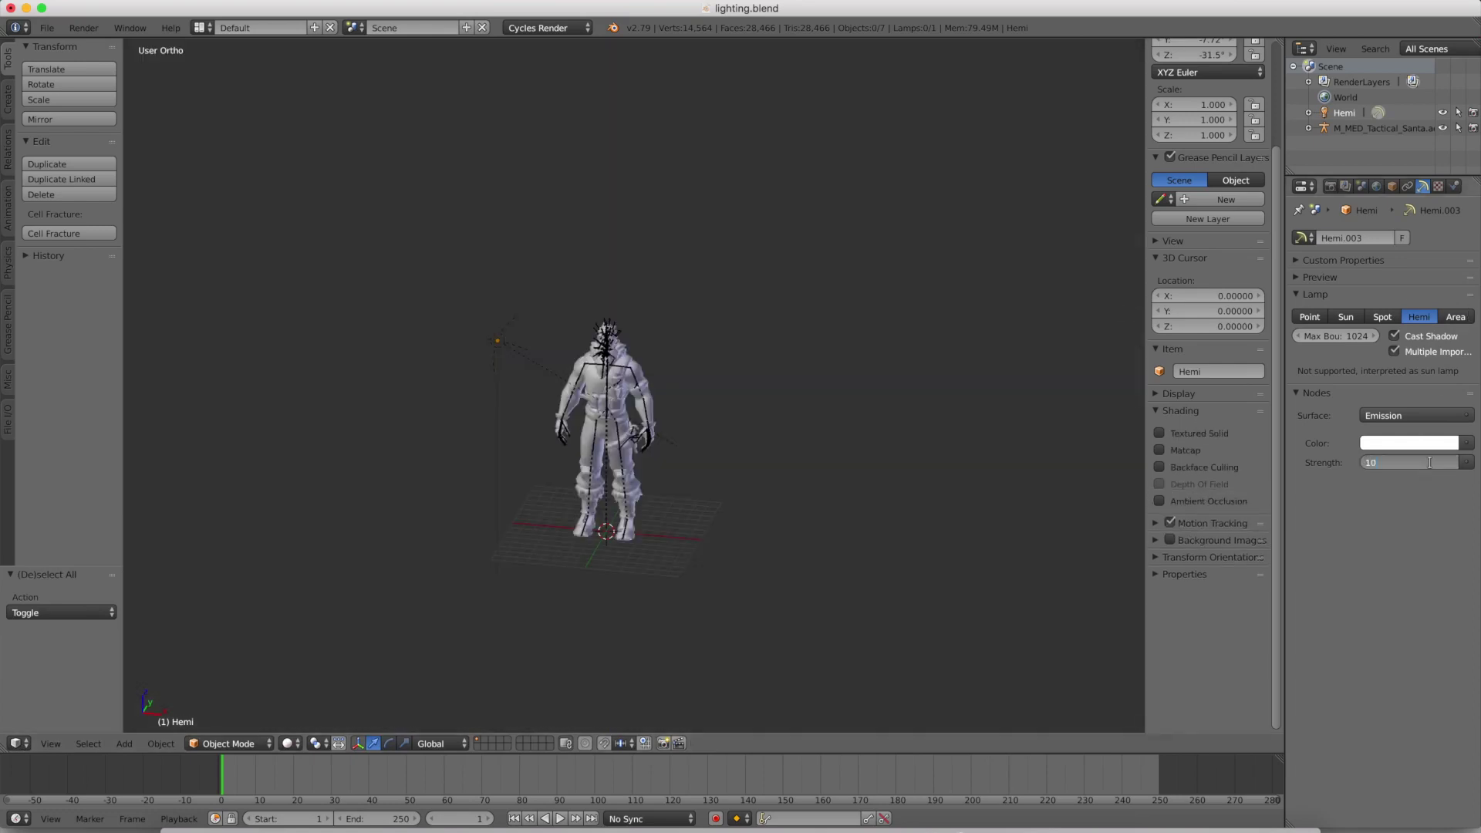
pyautogui.write('10\\')
pyautogui.press('Return')
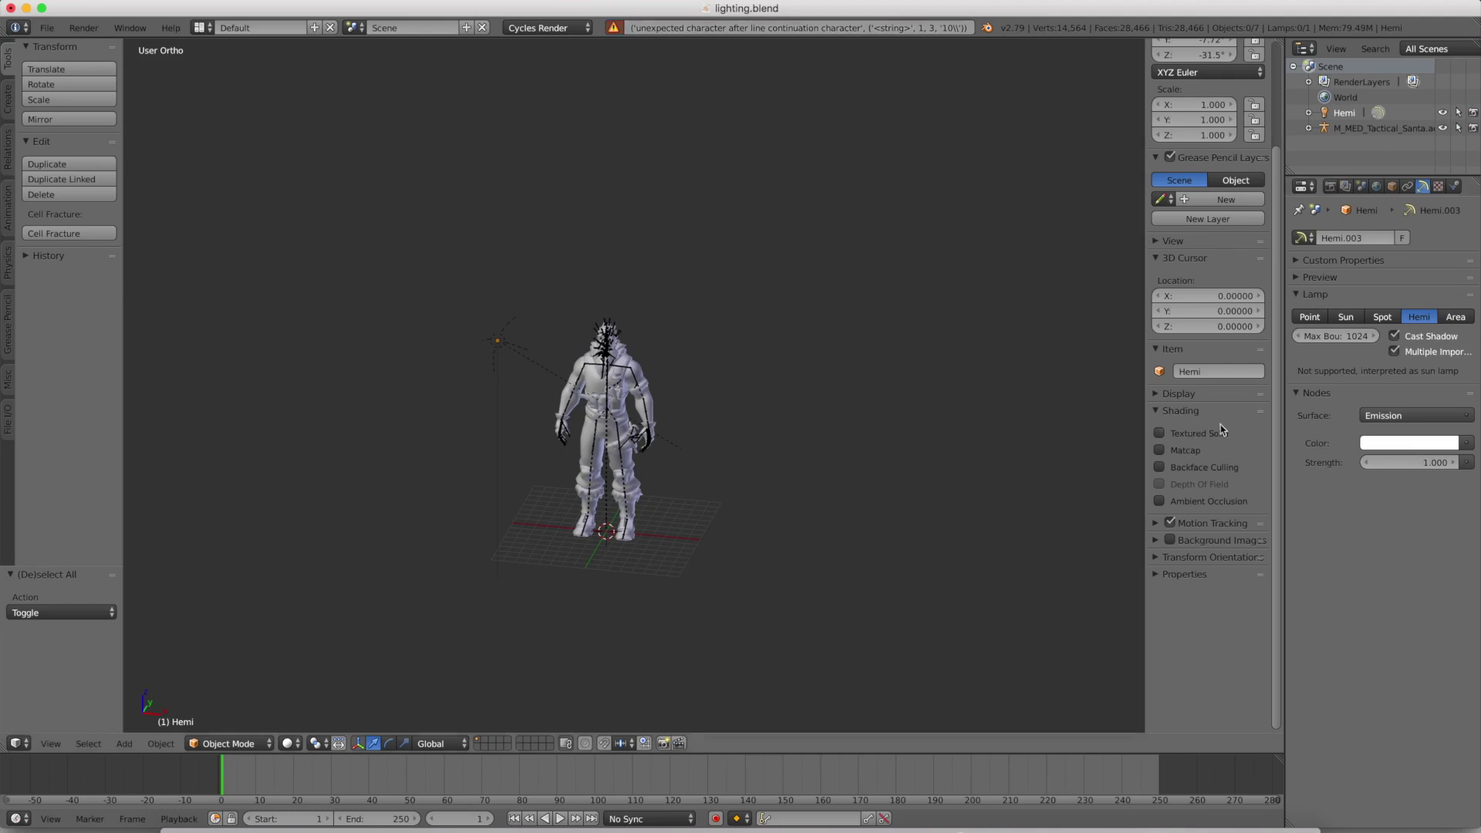
# Set the Hemi lamp's emission strength to 10 and preview the character in rendered shading.
pyautogui.click(1449, 462)
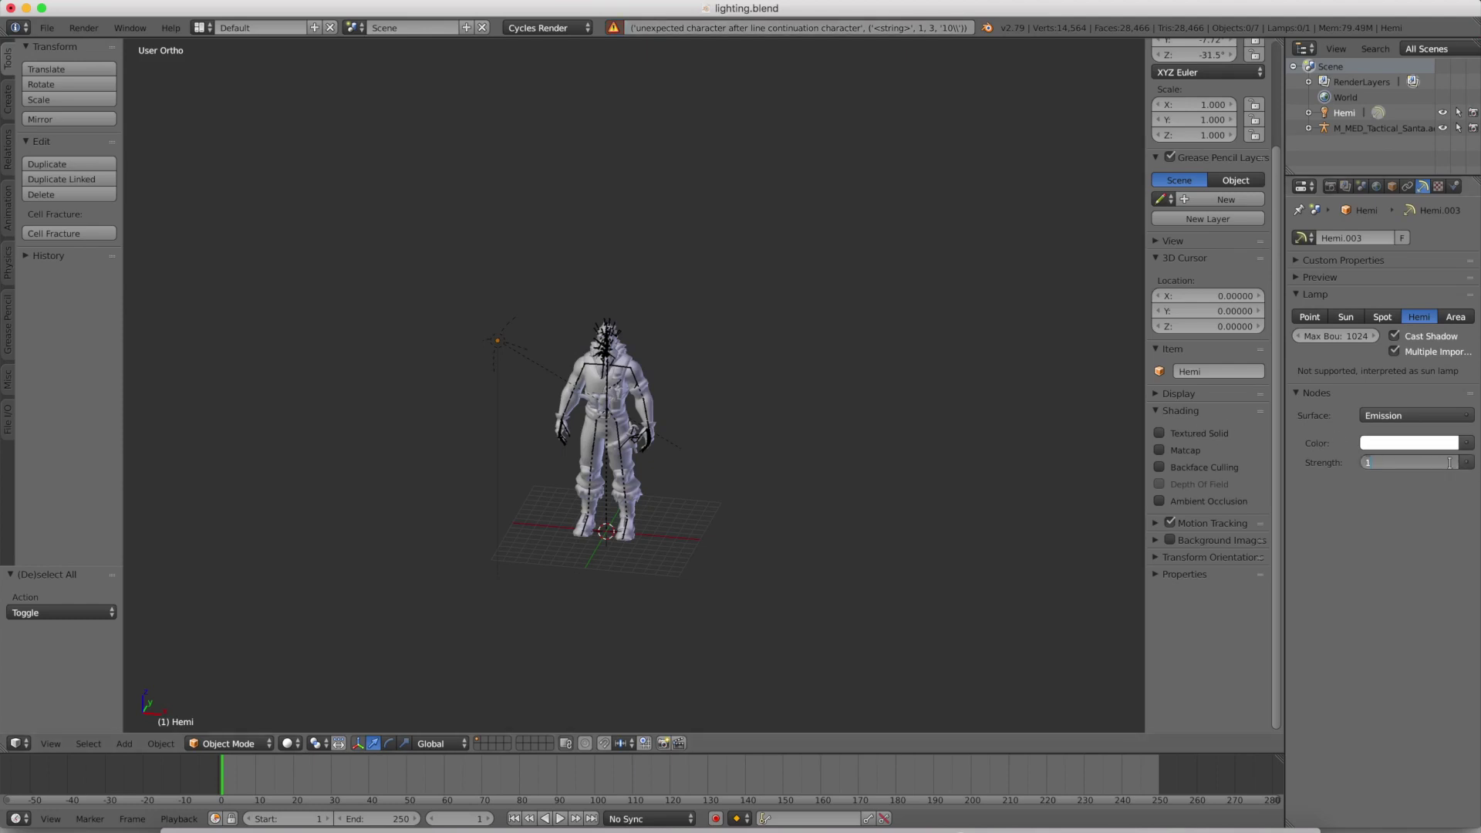
pyautogui.write('10')
pyautogui.press('Return')
pyautogui.hotkey('shift', 'z')
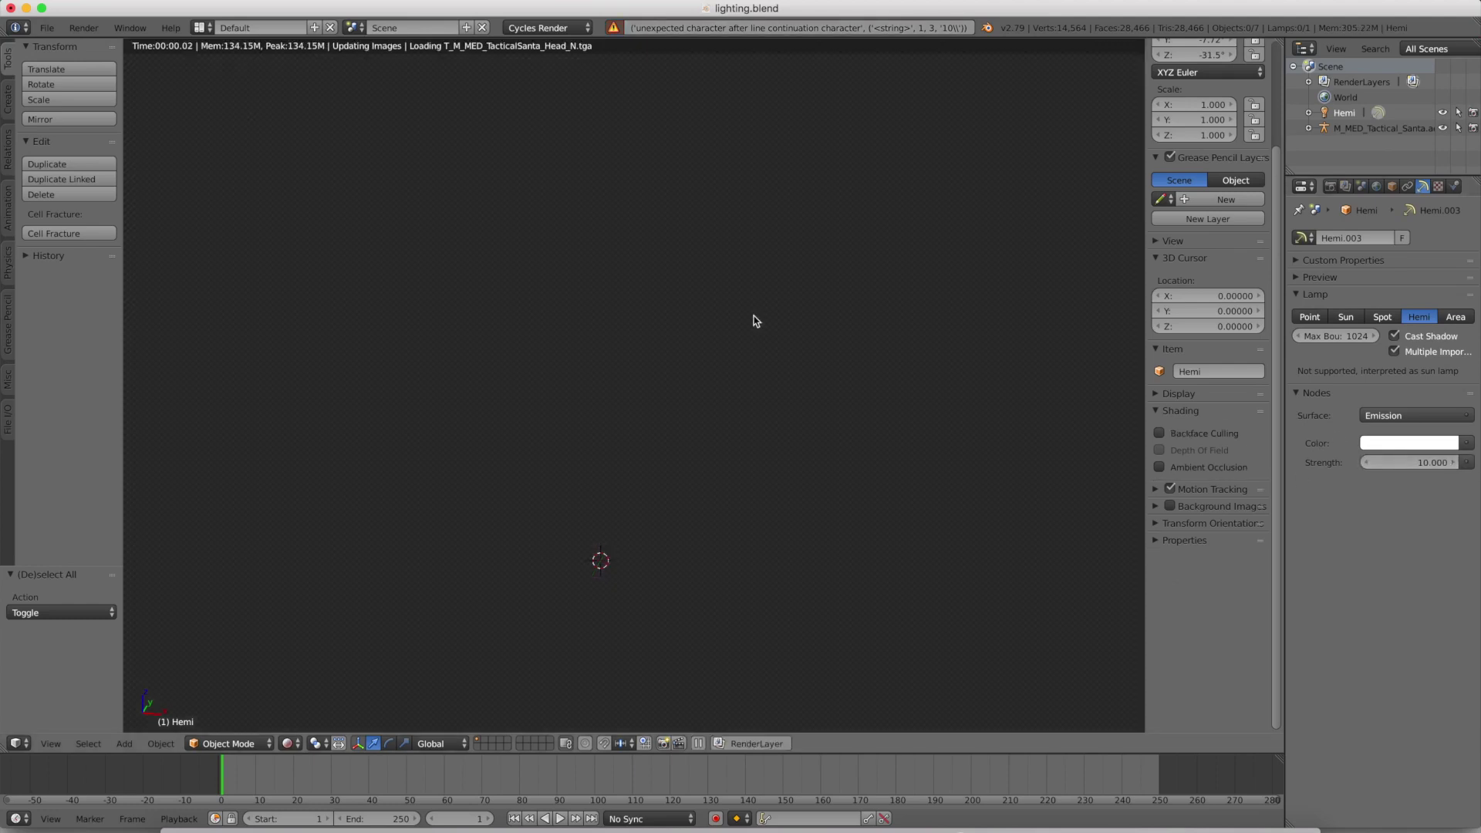
pyautogui.scroll(-5, 704, 364)
pyautogui.scroll(10, 704, 363)
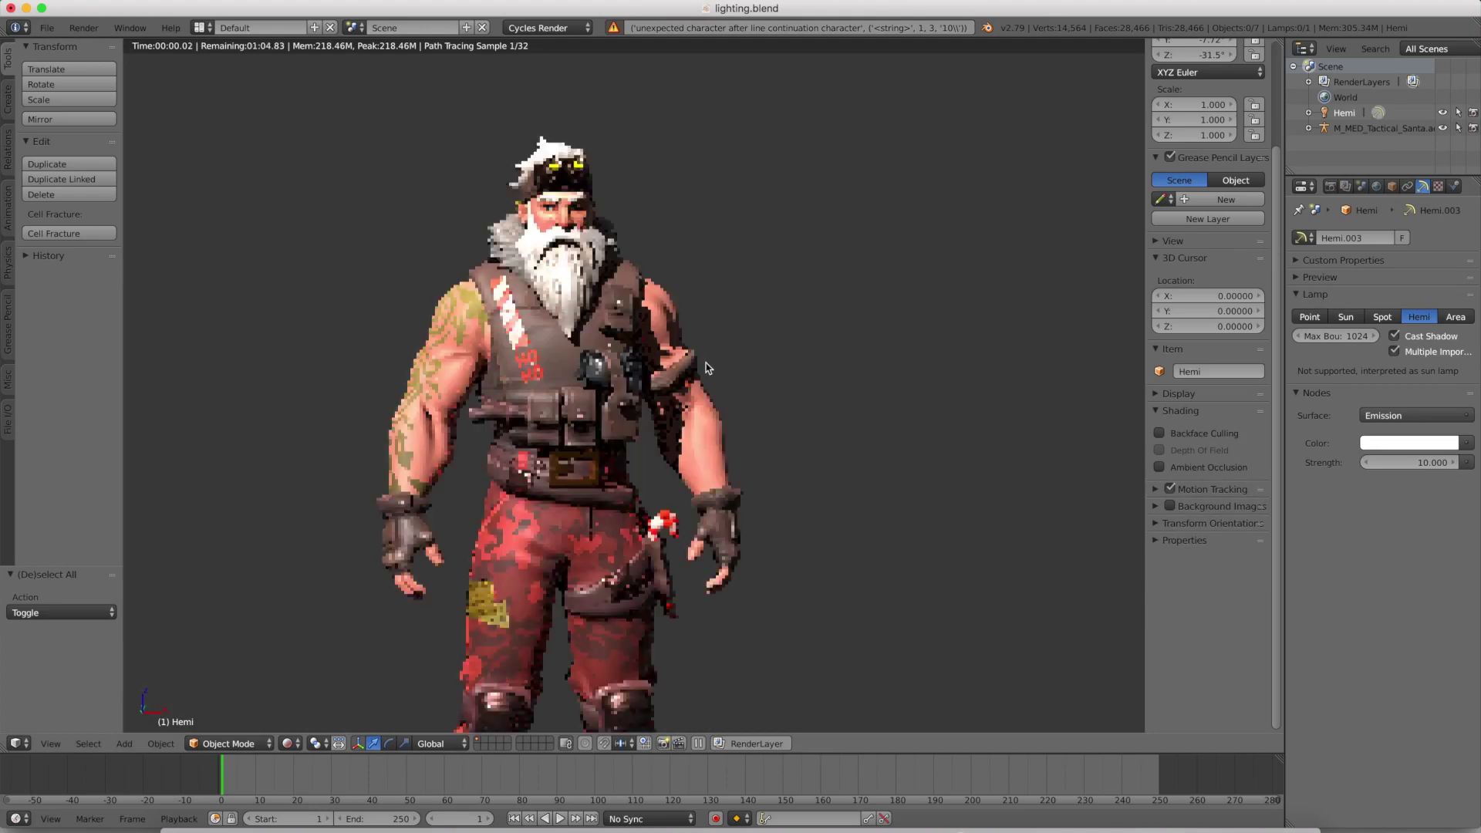
# Return to solid shading, delete the Hemi lamp, and add a Spot lamp in its place.
pyautogui.hotkey('shift', 'z')
pyautogui.scroll(4, 866, 386)
pyautogui.scroll(-7, 866, 386)
pyautogui.rightClick(497, 258)
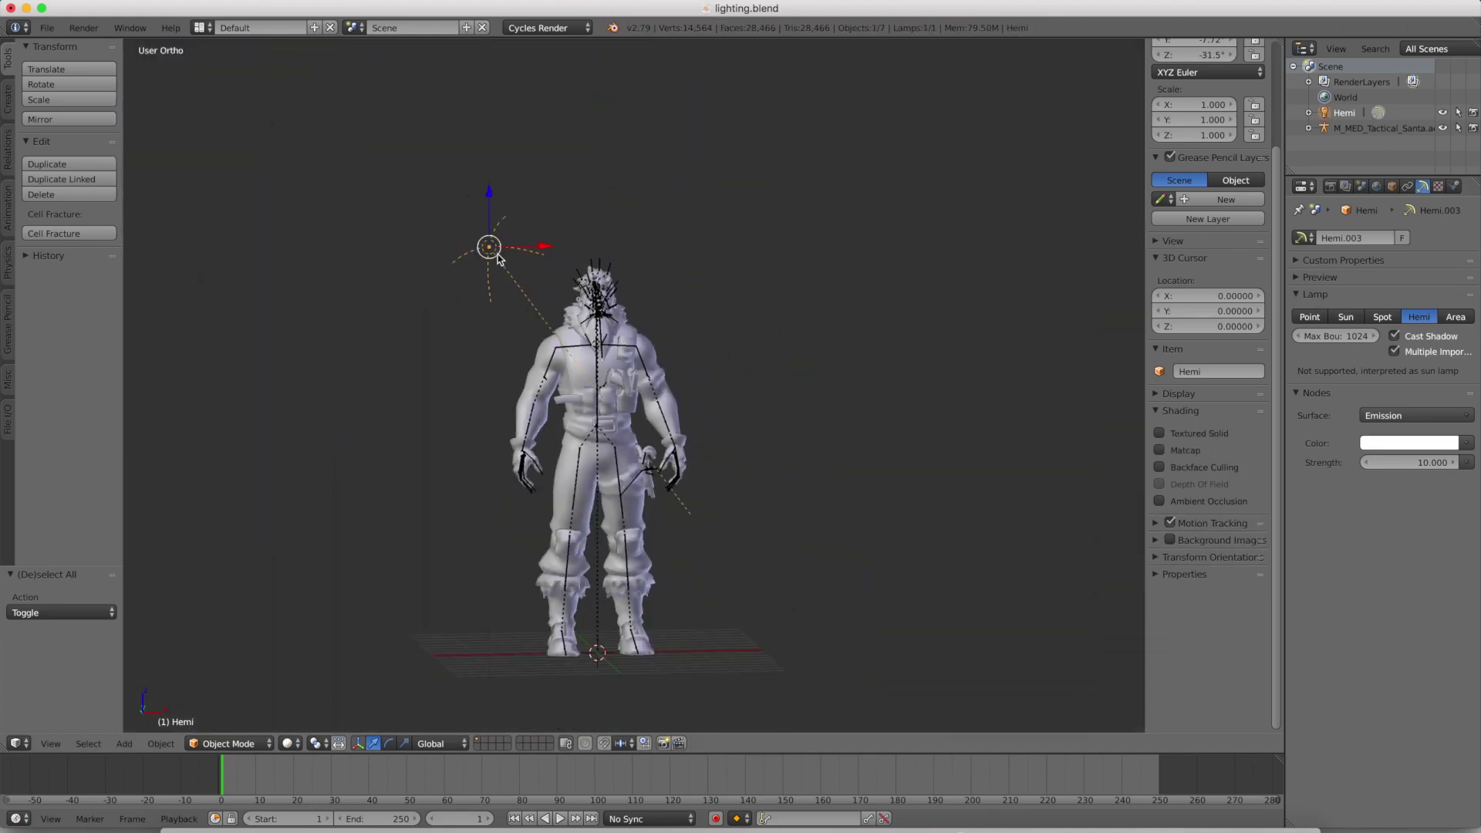
pyautogui.press('Delete')
pyautogui.press('KP_3')
pyautogui.hotkey('shift', 'a')
pyautogui.moveTo(502, 264)
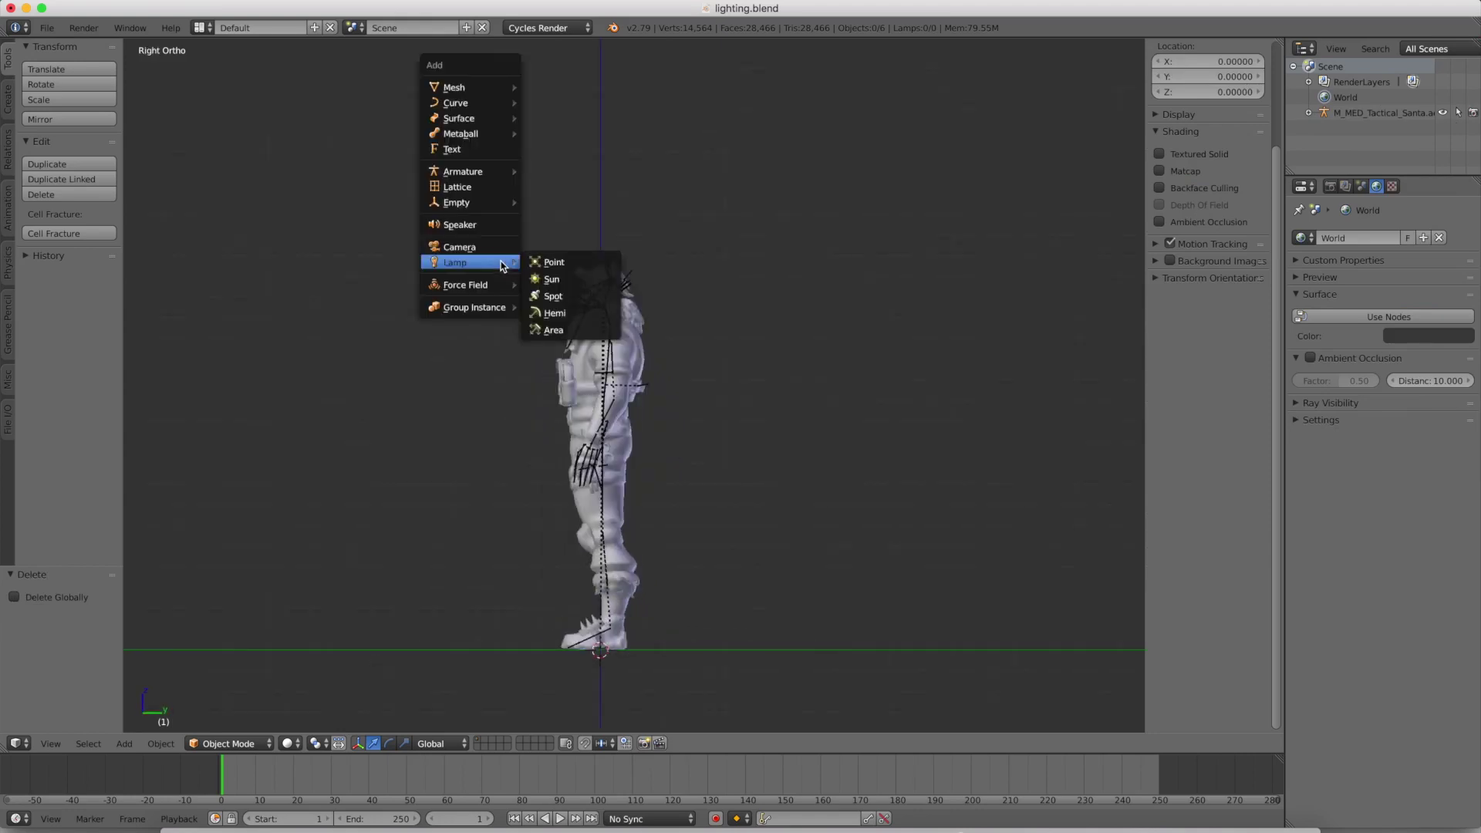
pyautogui.click(579, 299)
# Raise the Spot lamp about 23.5 units along Z so it sits above the character's head.
pyautogui.scroll(5, 581, 303)
pyautogui.scroll(-11, 590, 308)
pyautogui.press('KP_1')
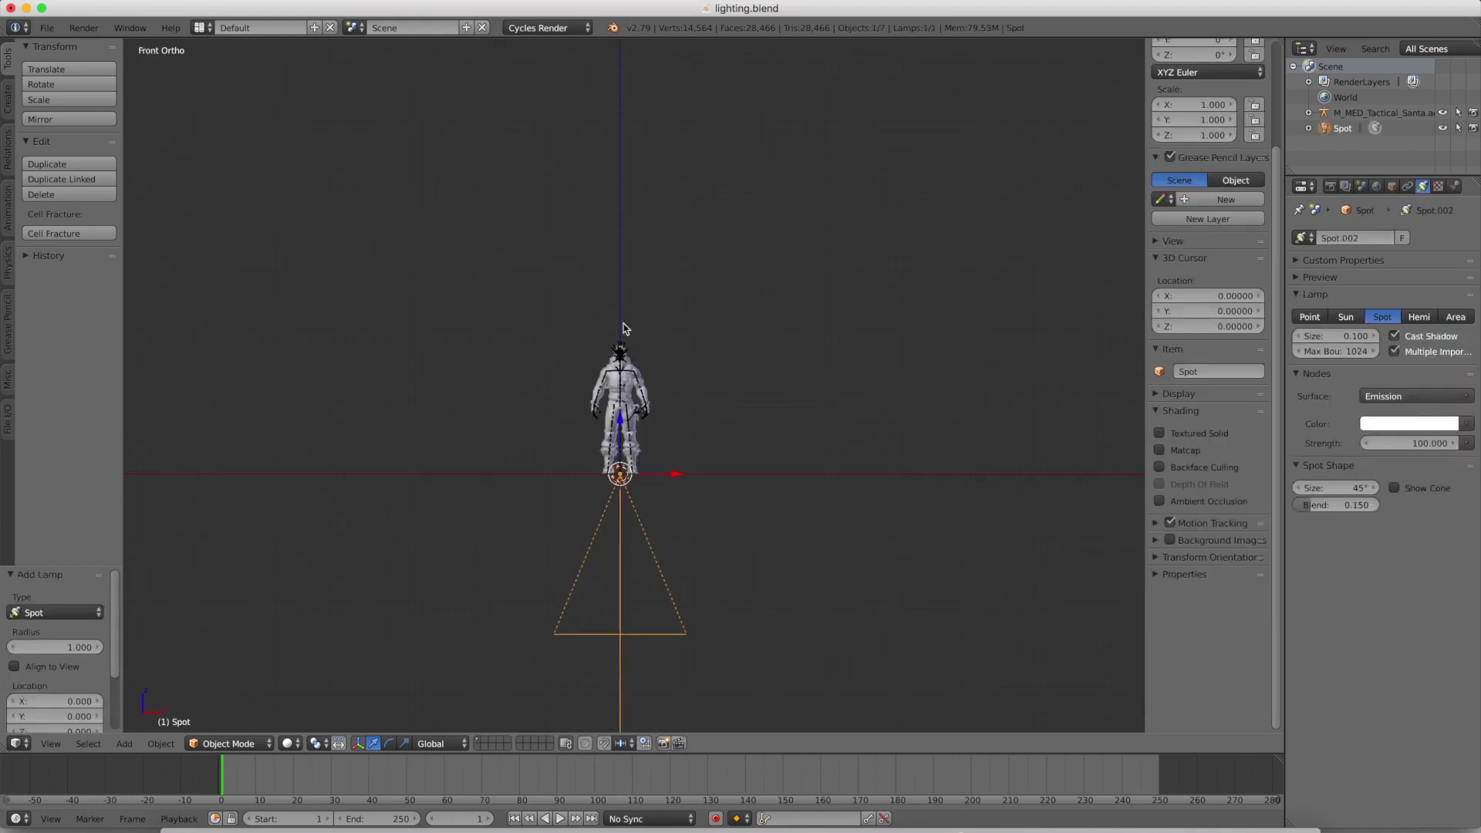
pyautogui.press('g')
pyautogui.rightClick(696, 293)
pyautogui.press('g')
pyautogui.press('z')
pyautogui.click(627, 292)
# Stretch the Spot lamp along Z by a factor of about 1.05.
pyautogui.press('s')
pyautogui.press('z')
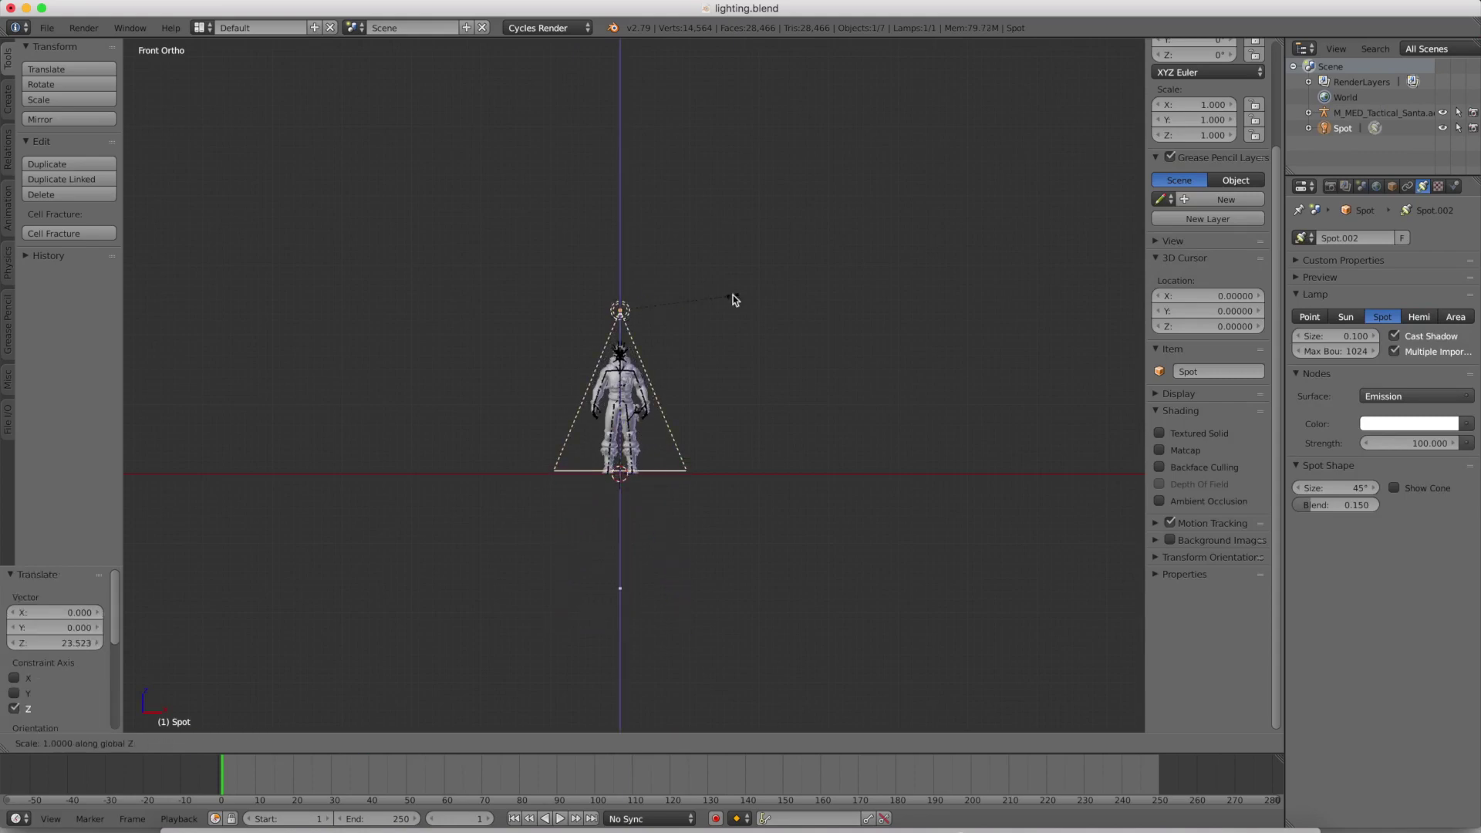
pyautogui.moveTo(739, 296); pyautogui.dragTo(731, 327, button='middle')
pyautogui.scroll(5, 730, 327)
pyautogui.scroll(-3, 726, 328)
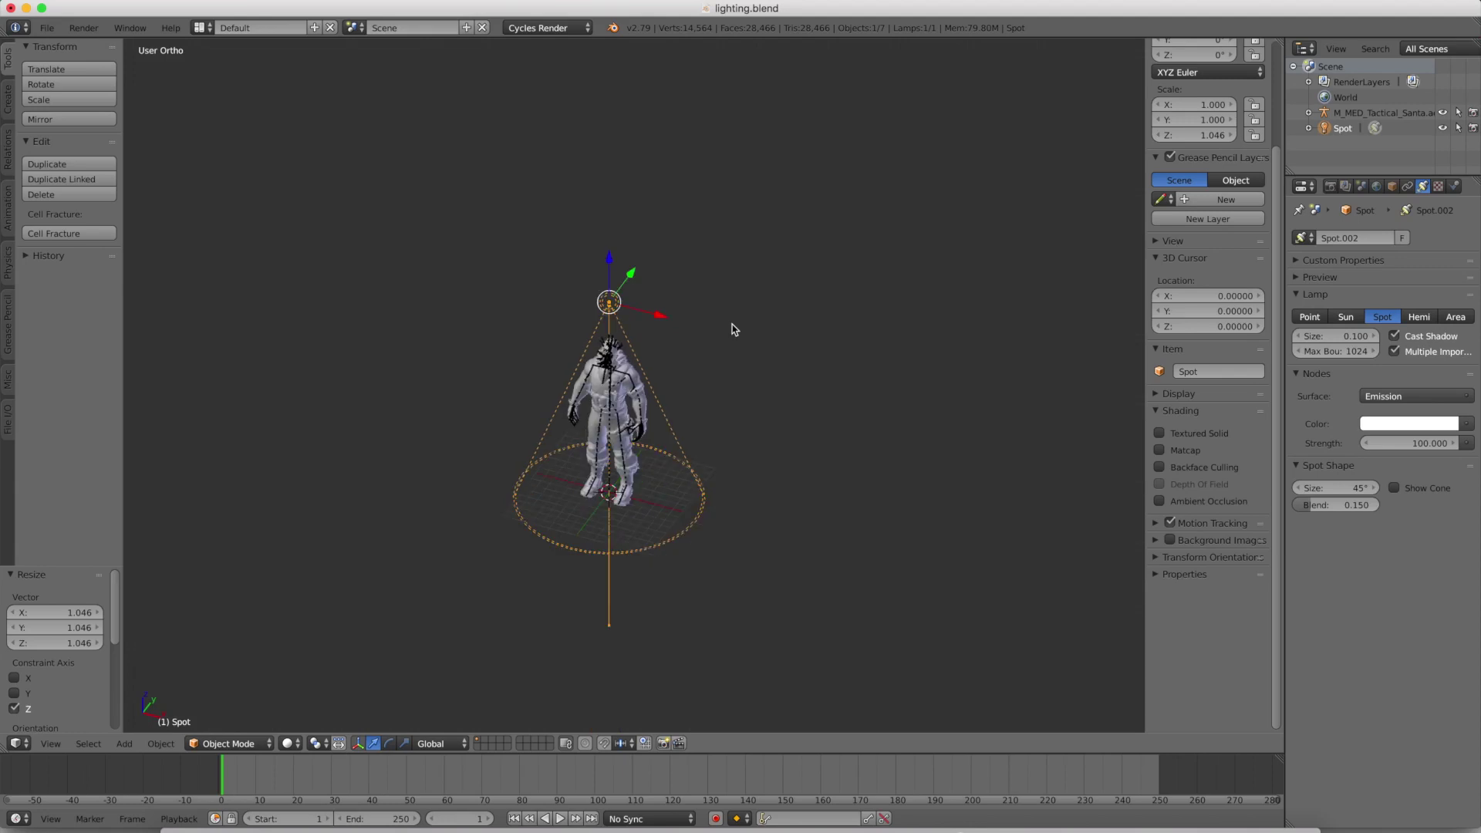
pyautogui.press('XF86MonBrightnessUp')
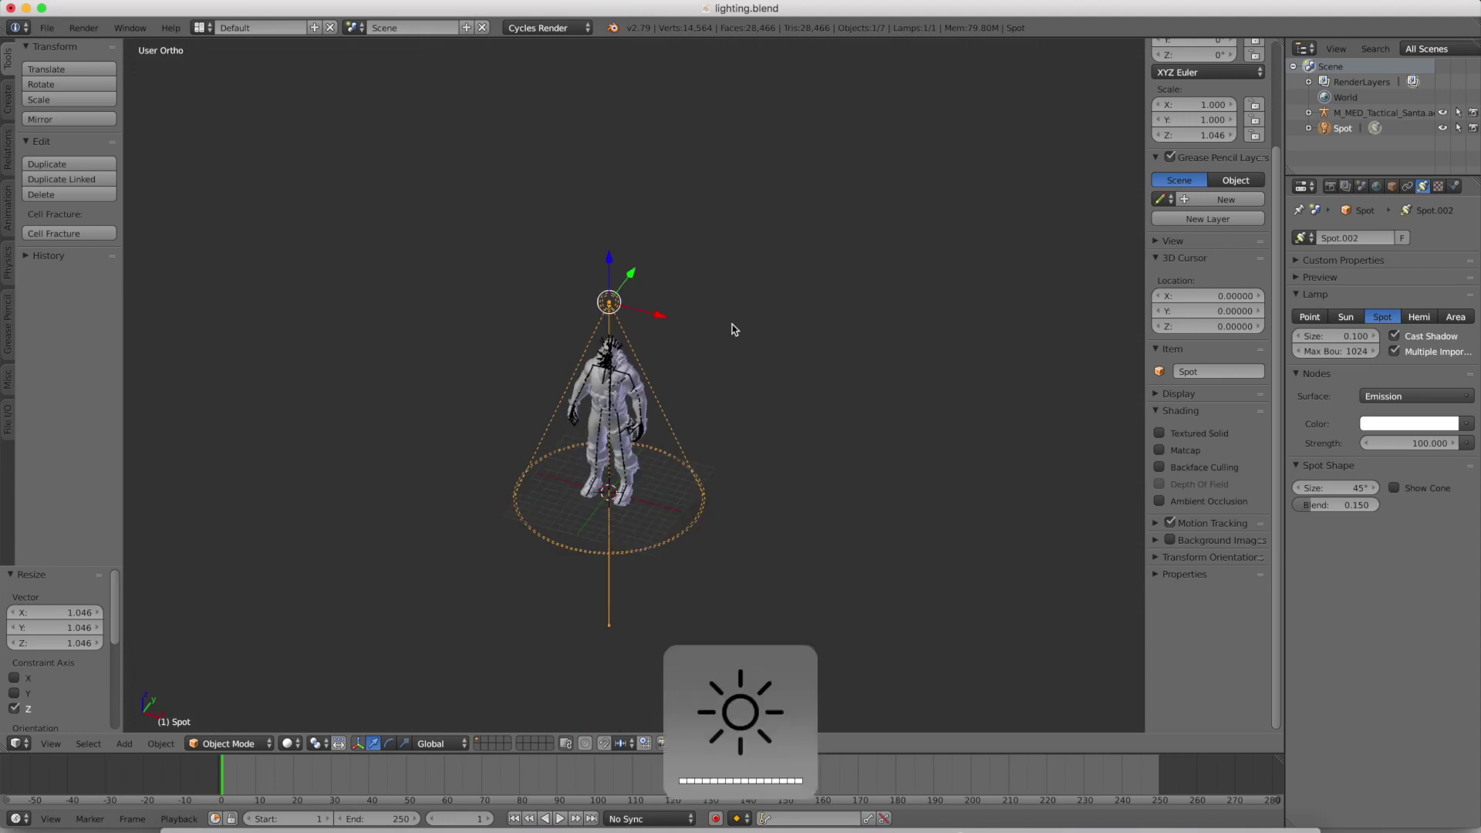
# Set the Spot lamp's emission strength to 10000 and preview its light on the character in rendered shading.
pyautogui.scroll(-4, 697, 339)
pyautogui.moveTo(701, 344)
pyautogui.mouseDown(button='middle')
pyautogui.moveTo(791, 325)
pyautogui.moveTo(717, 334)
pyautogui.mouseUp(button='middle')
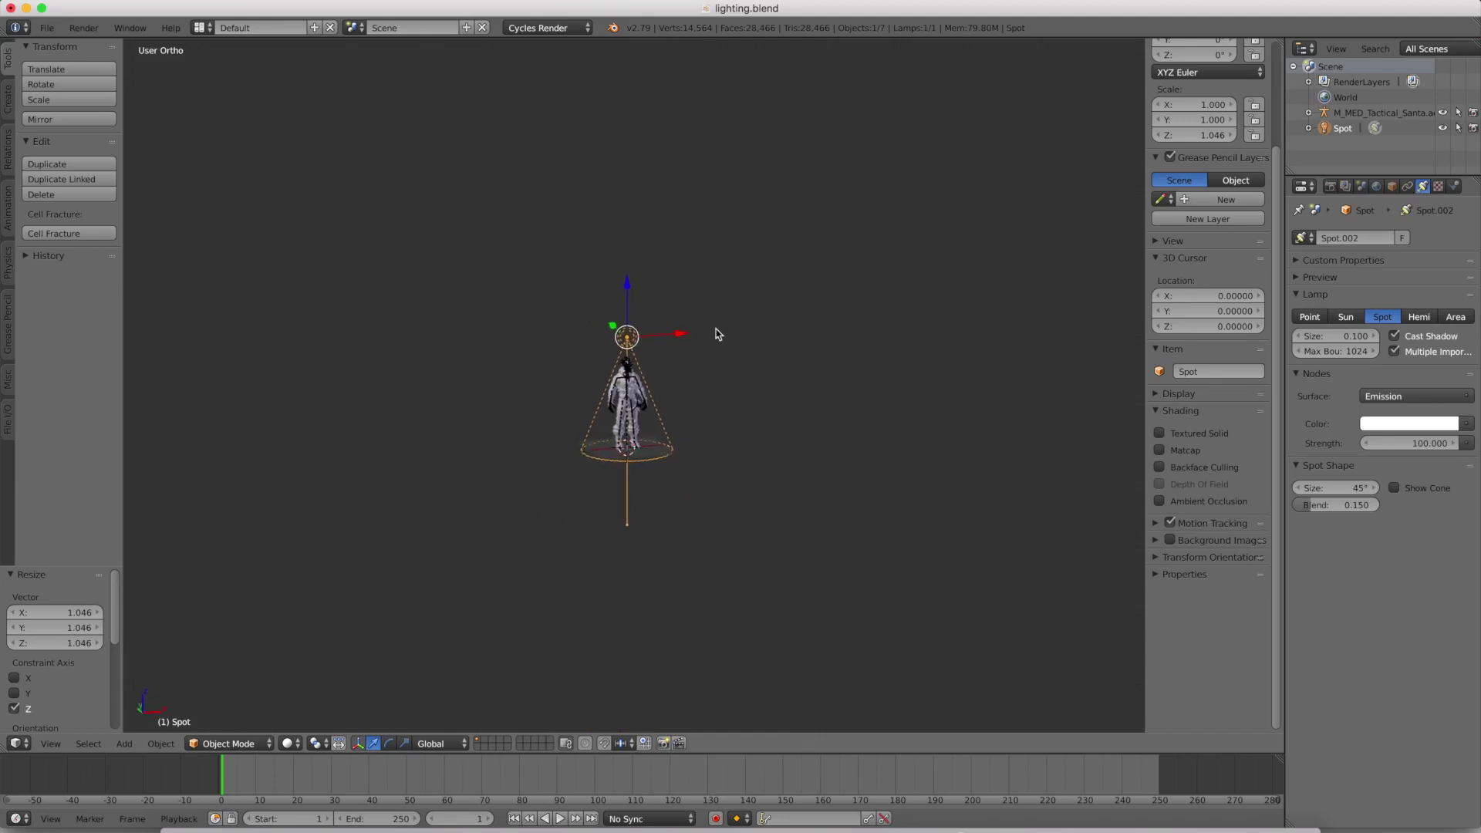
pyautogui.click(1370, 444)
pyautogui.write('10000')
pyautogui.press('Return')
pyautogui.moveTo(890, 476); pyautogui.dragTo(889, 492, button='middle')
pyautogui.hotkey('shift', 'z')
pyautogui.scroll(15, 879, 477)
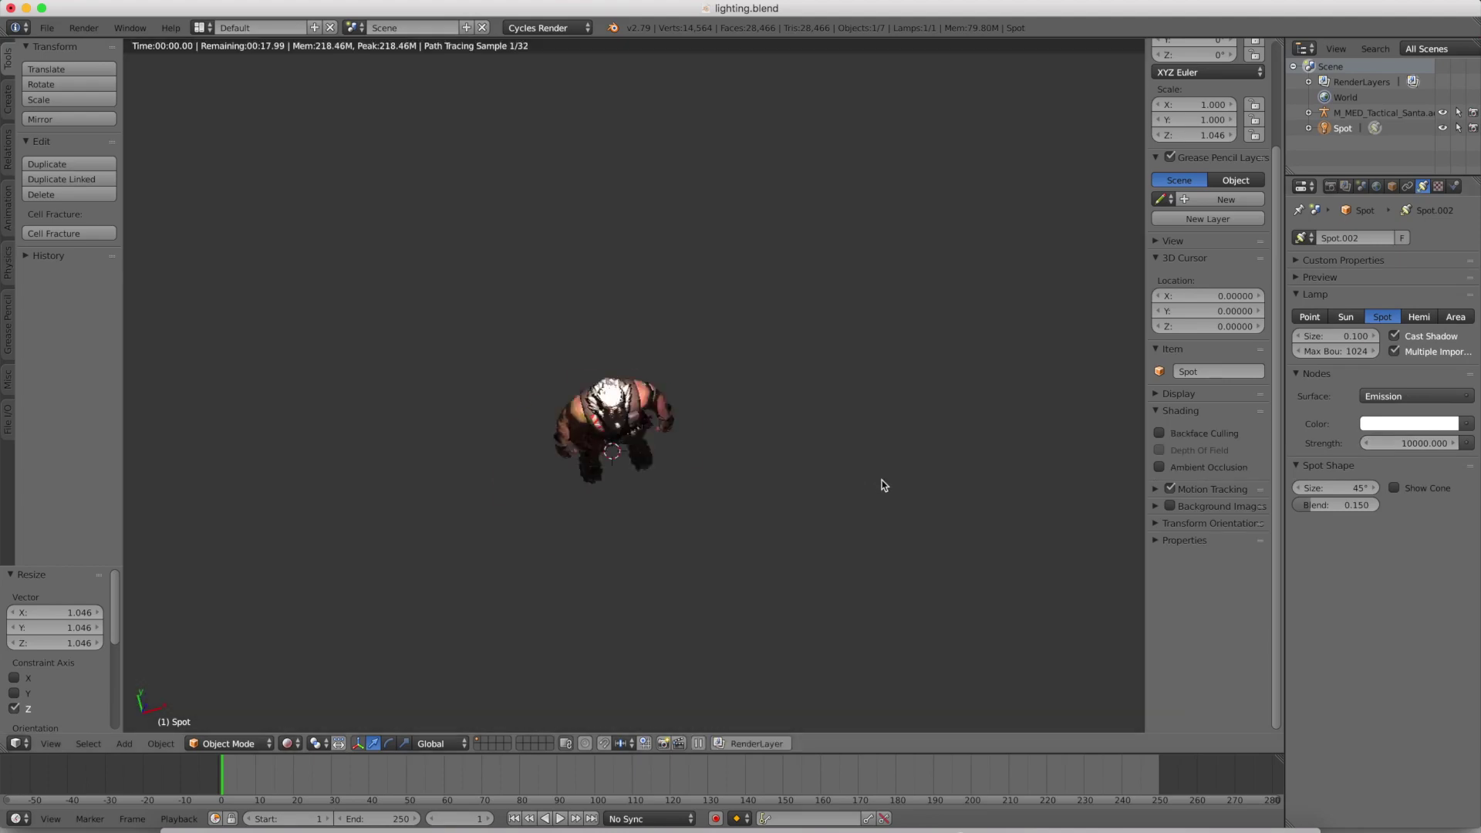
pyautogui.moveTo(890, 459); pyautogui.dragTo(875, 441, button='middle')
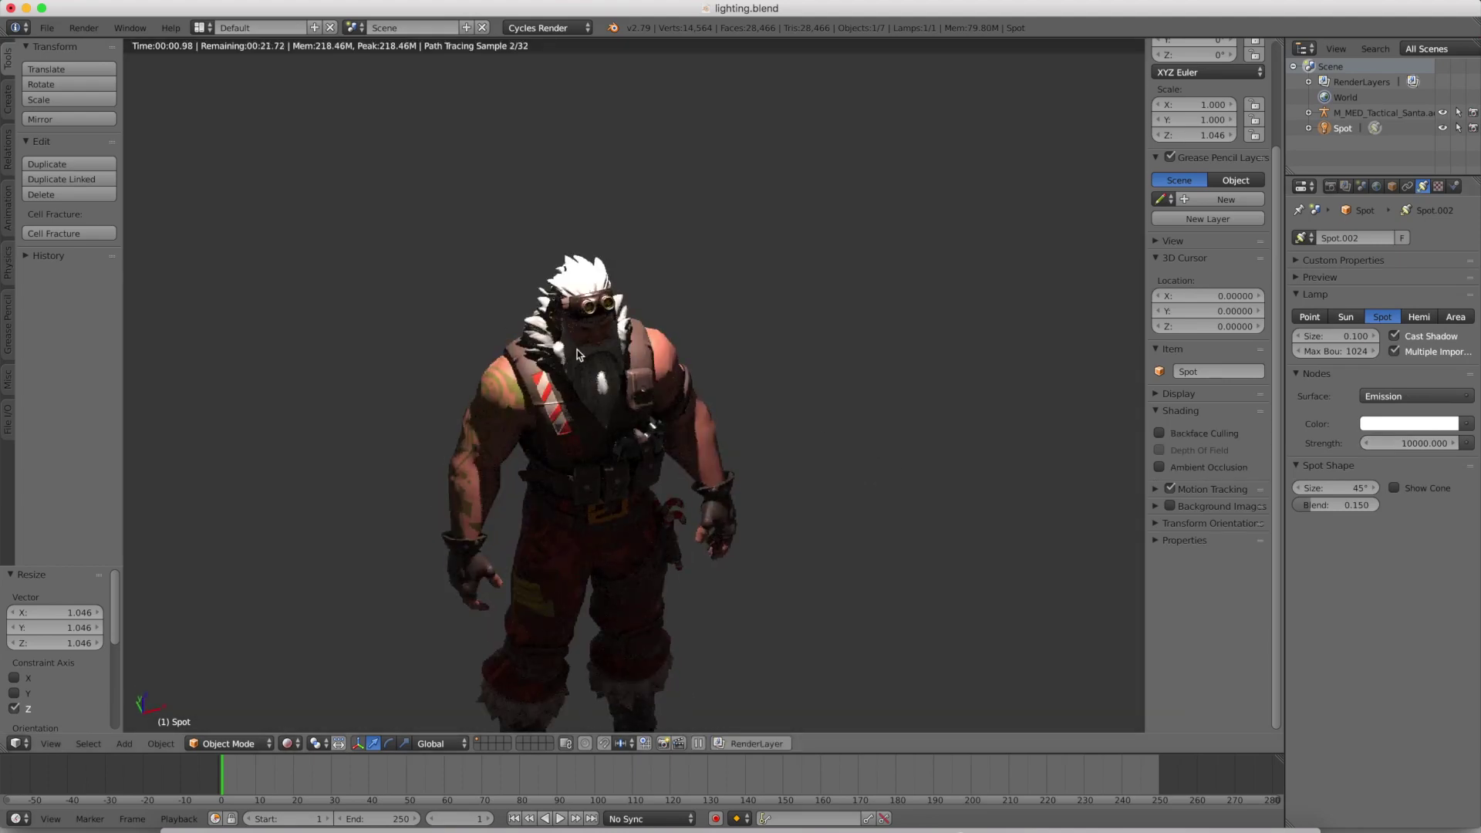
# Move the Spot lamp about -13 units along X, away from the character, and check the result in rendered shading.
pyautogui.hotkey('shift', 'z')
pyautogui.scroll(6, 666, 256)
pyautogui.scroll(-8, 666, 256)
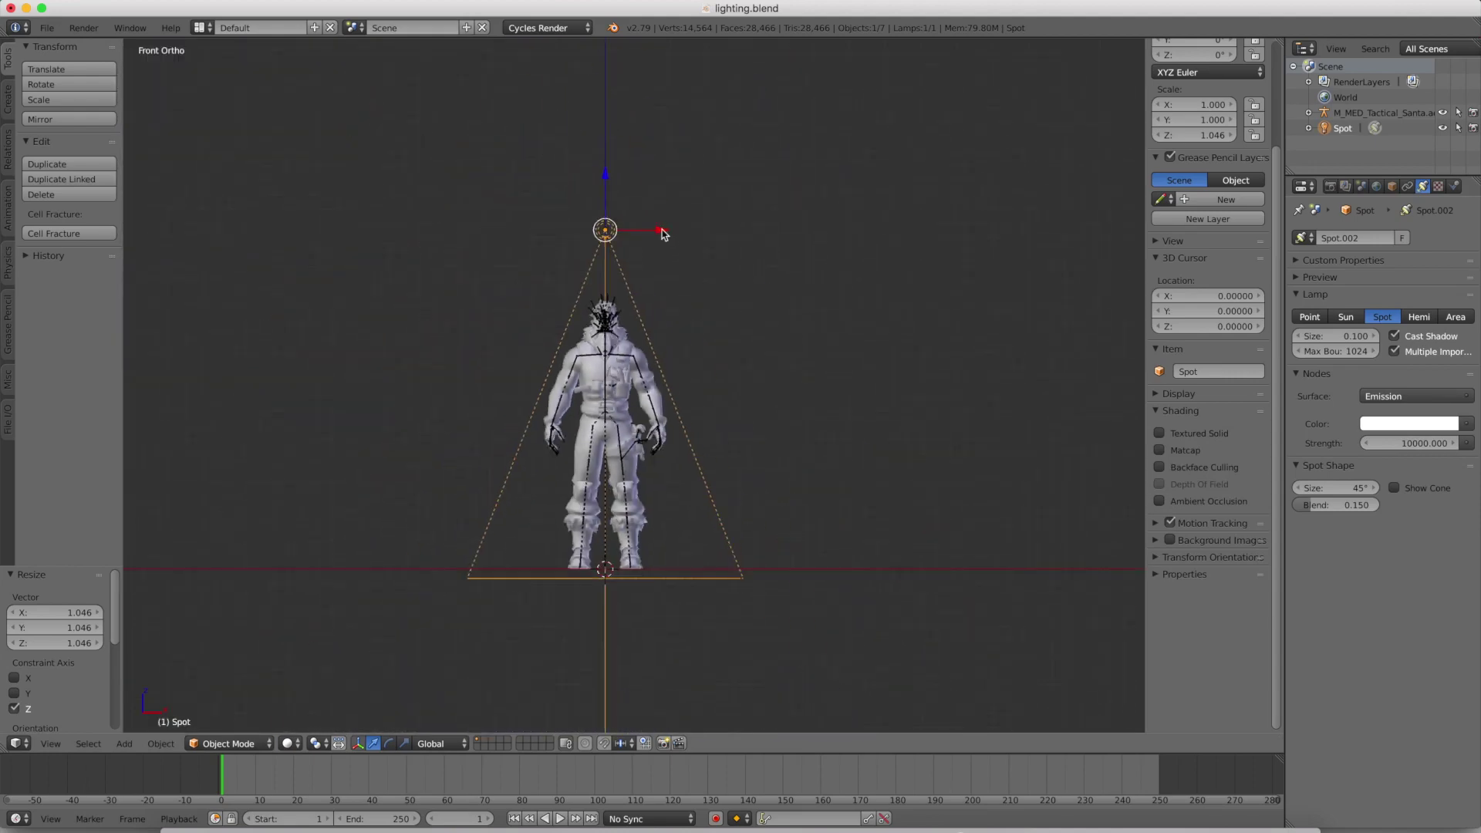
pyautogui.moveTo(660, 228); pyautogui.dragTo(469, 284)
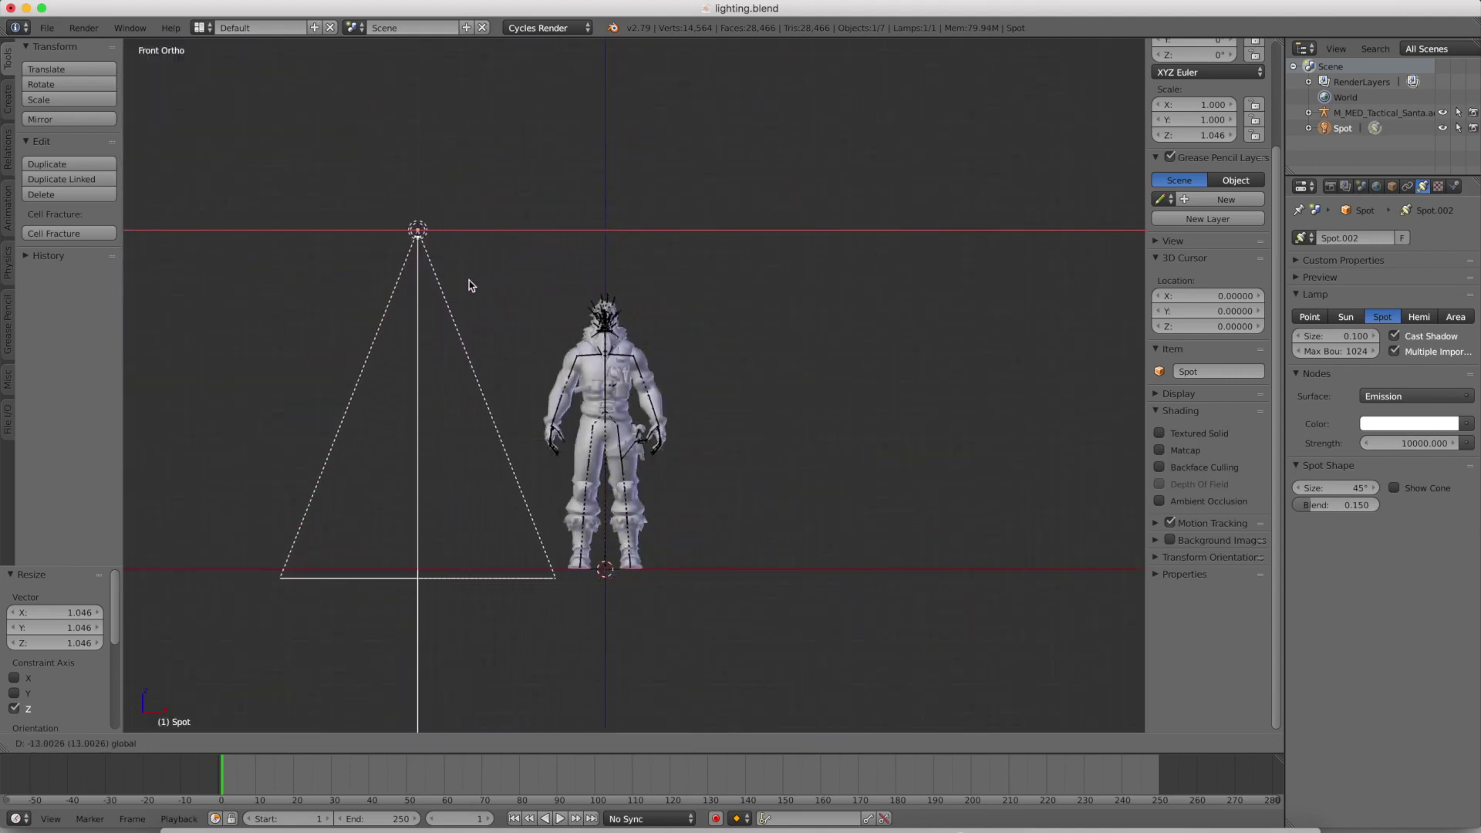
pyautogui.moveTo(470, 284); pyautogui.dragTo(642, 336, button='middle')
pyautogui.press('a')
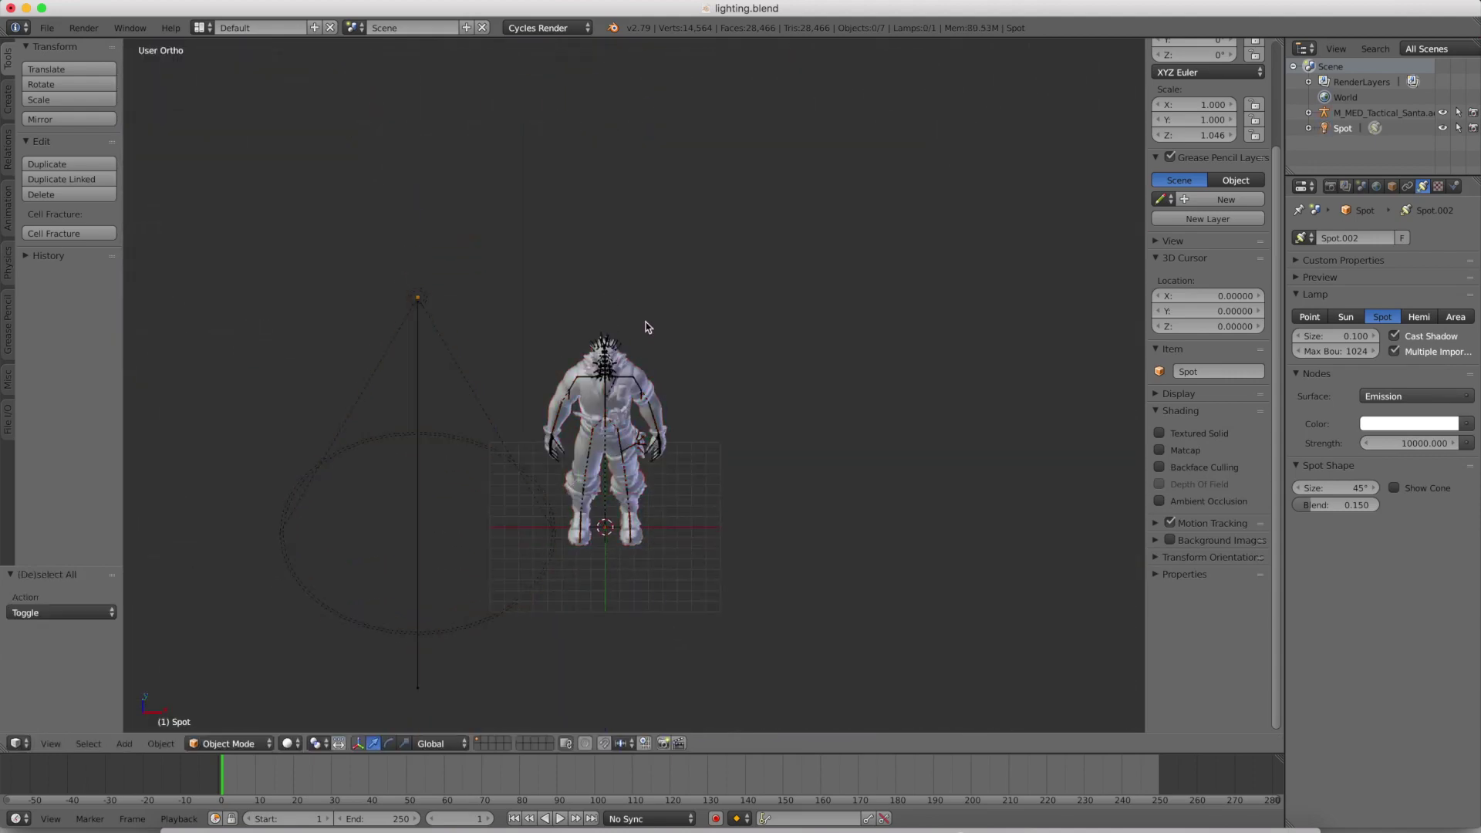
pyautogui.hotkey('shift', 'z')
pyautogui.hotkey('shift', 'z')
# Delete the Spot lamp and add an Area lamp.
pyautogui.rightClick(434, 323)
pyautogui.press('Delete')
pyautogui.press('KP_3')
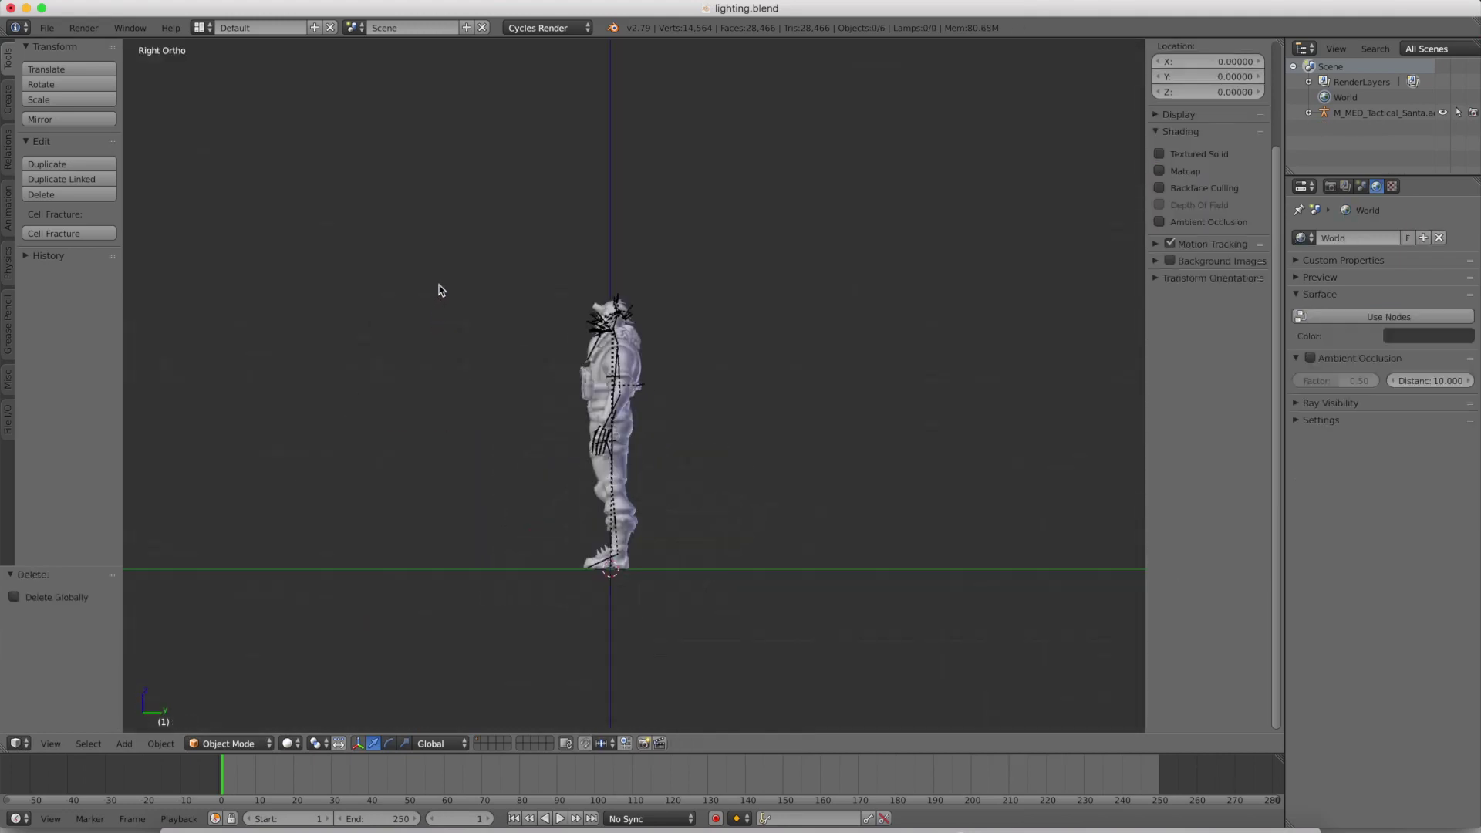
pyautogui.hotkey('shift', 'a')
pyautogui.moveTo(442, 289)
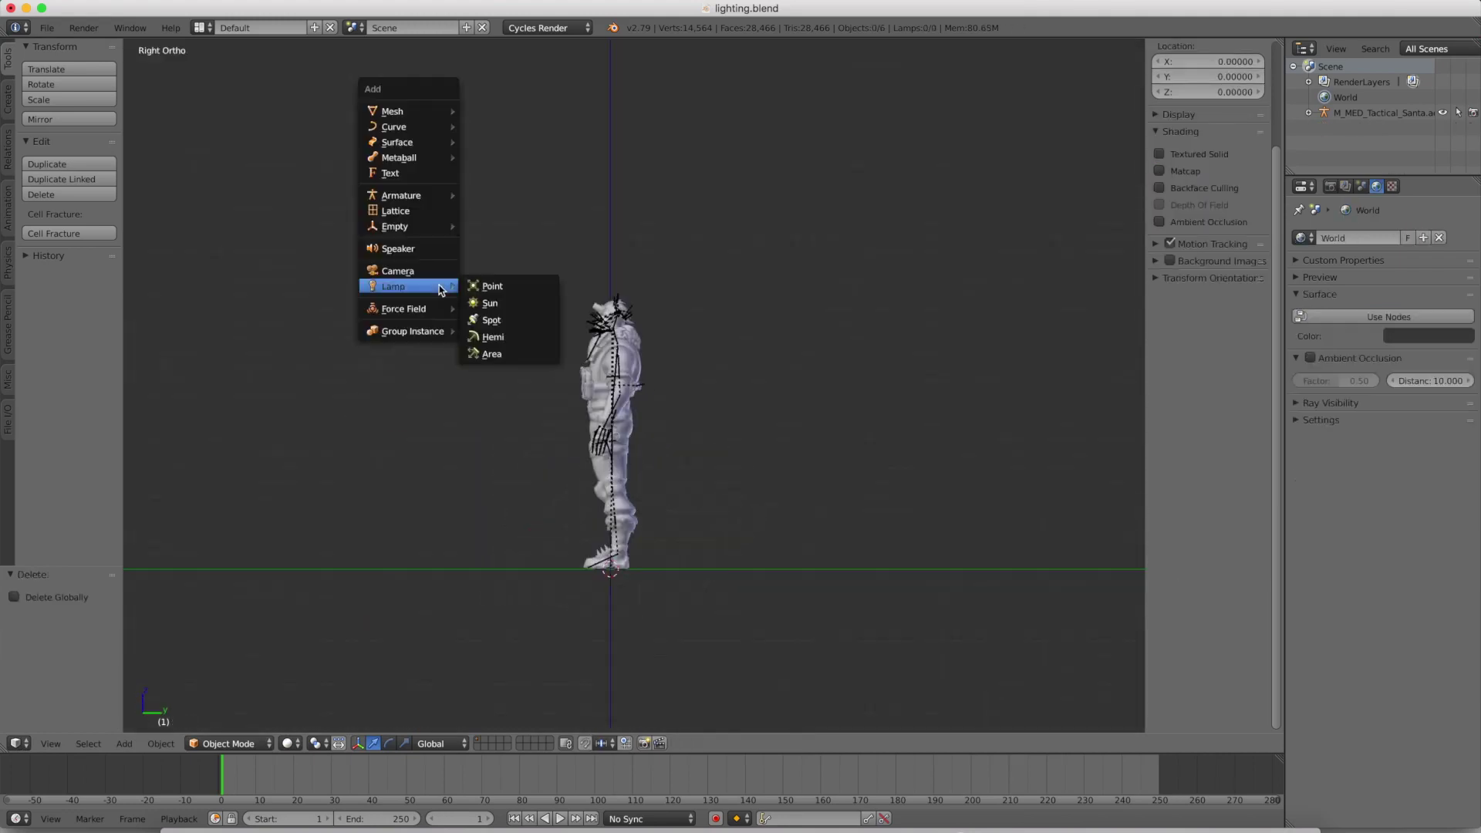
pyautogui.click(523, 353)
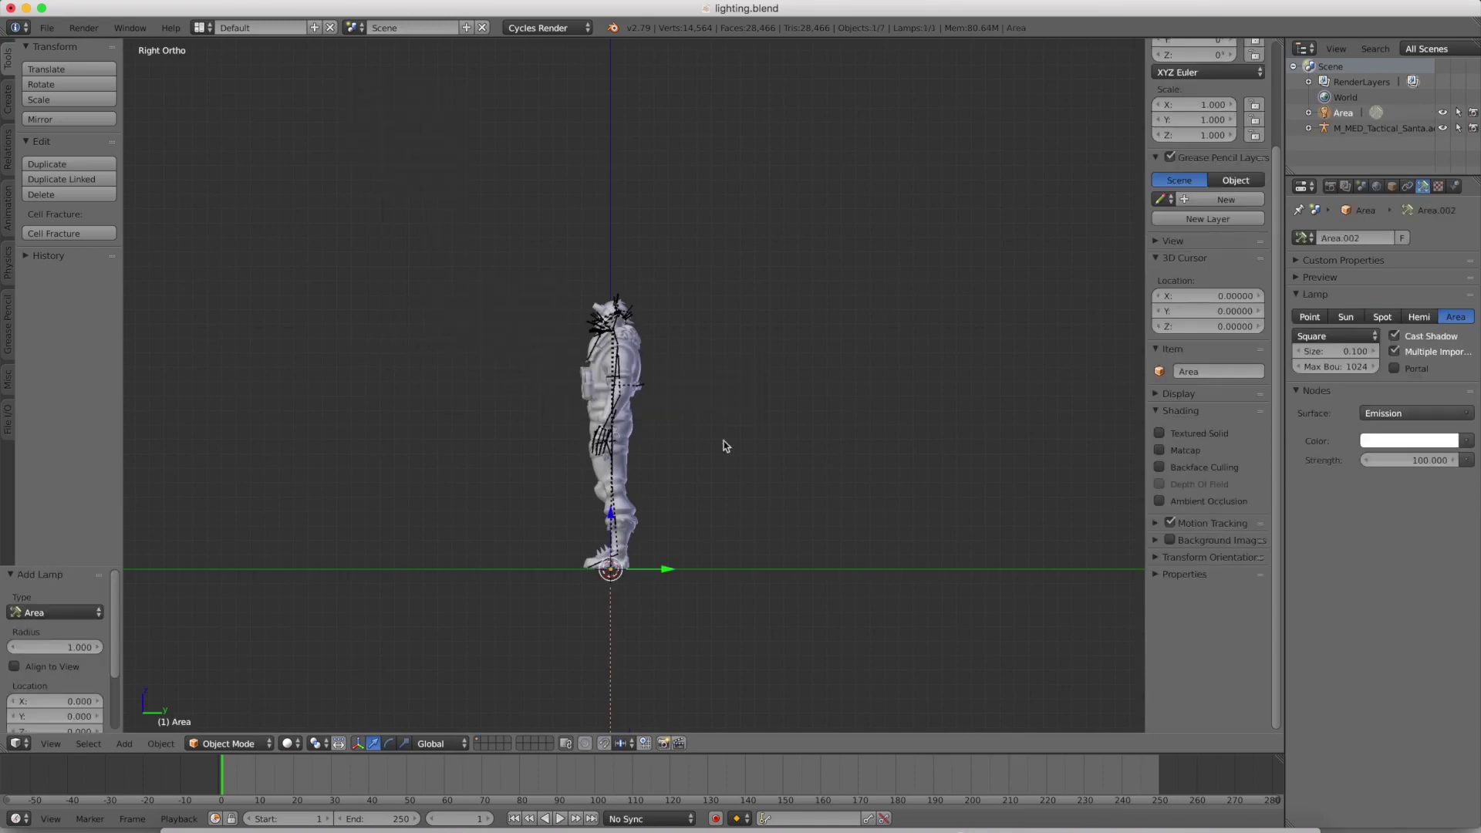
# Move the Area lamp about -11.4 along Y and 21.4 along Z, then about -4.5 along X and 0.7 along Y.
pyautogui.press('g')
pyautogui.click(608, 187)
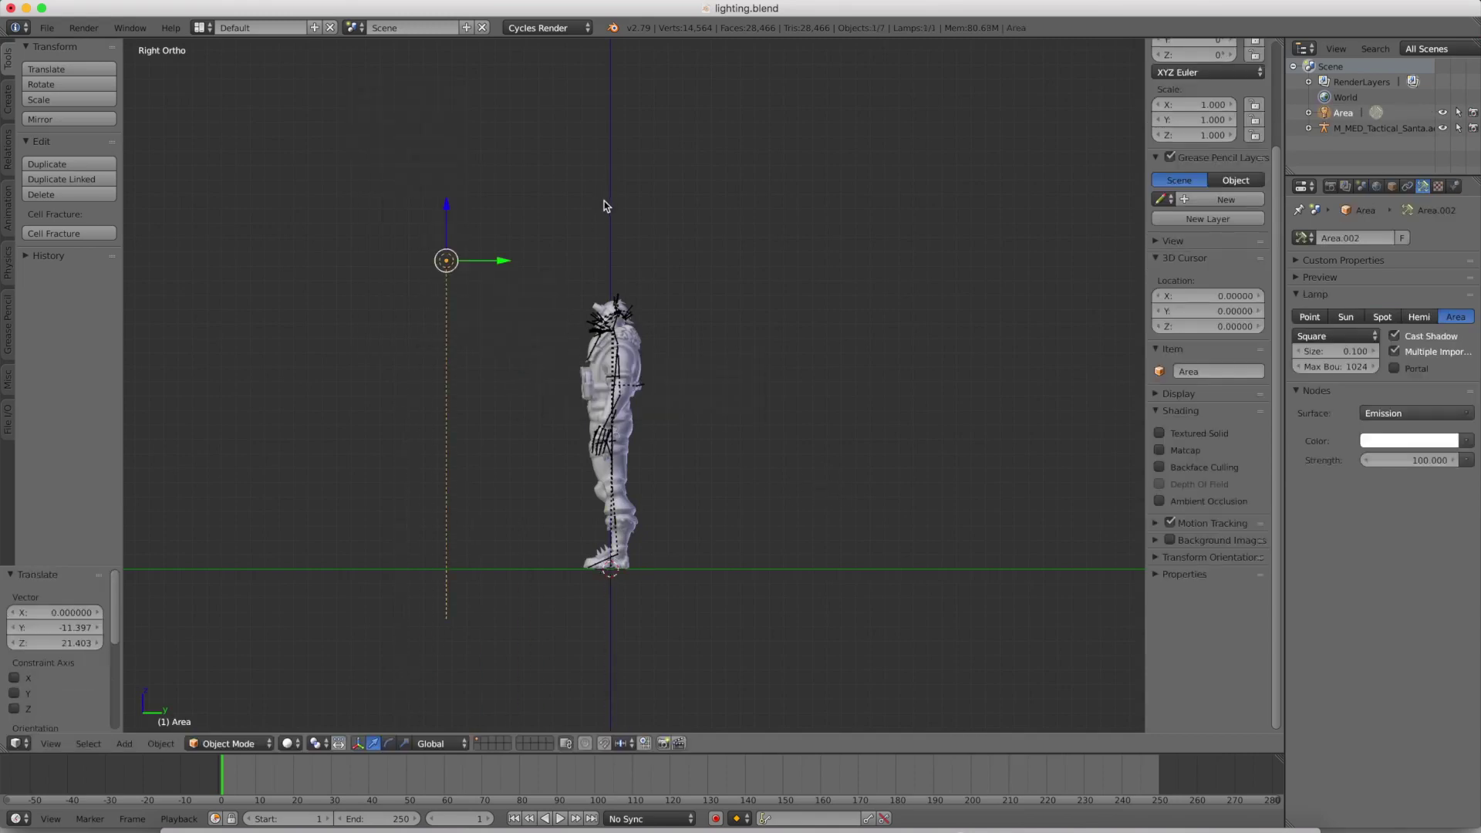
pyautogui.press('KP_7')
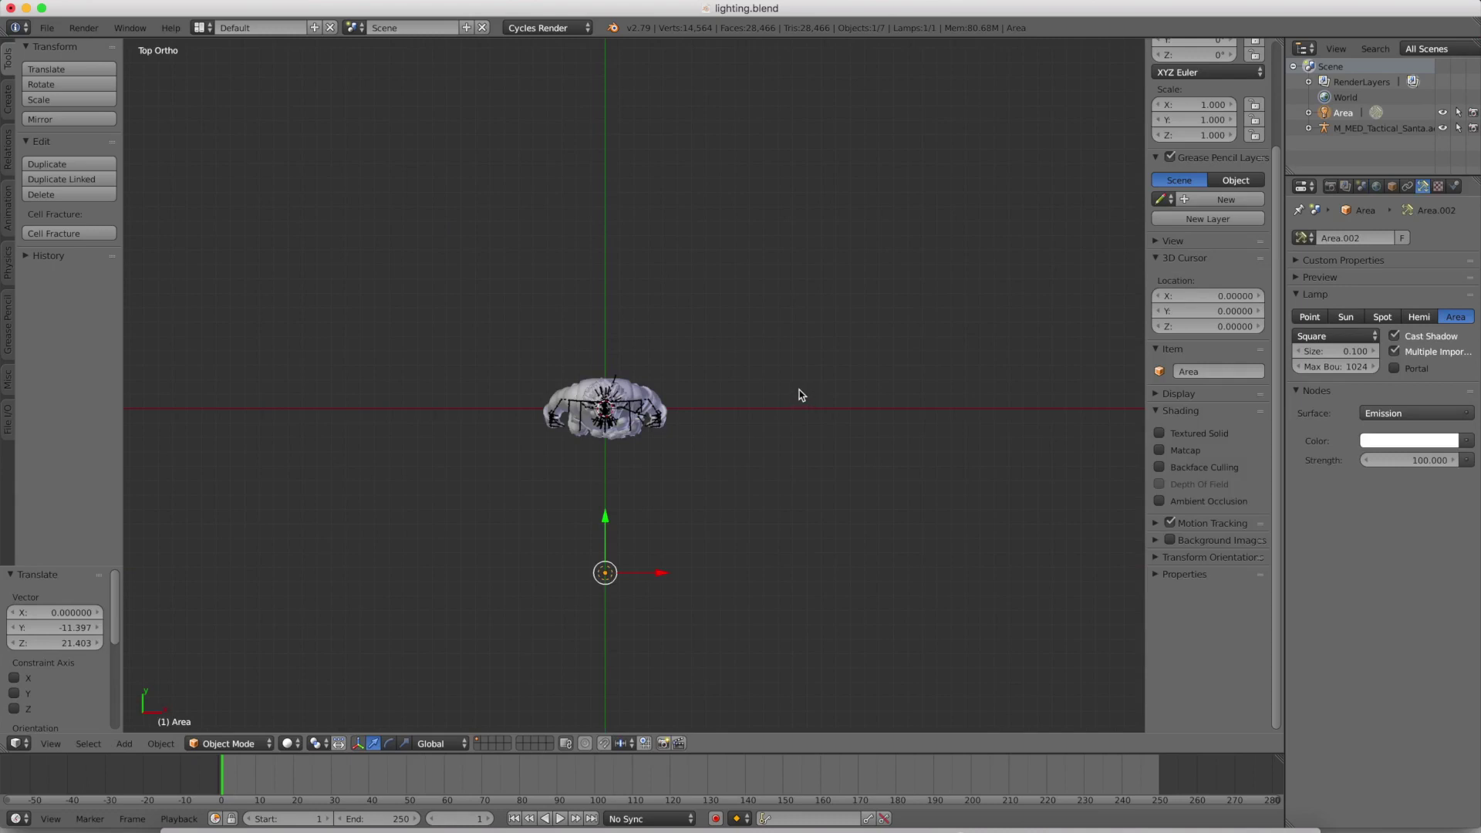
pyautogui.press('g')
pyautogui.click(727, 386)
pyautogui.press('KP_1')
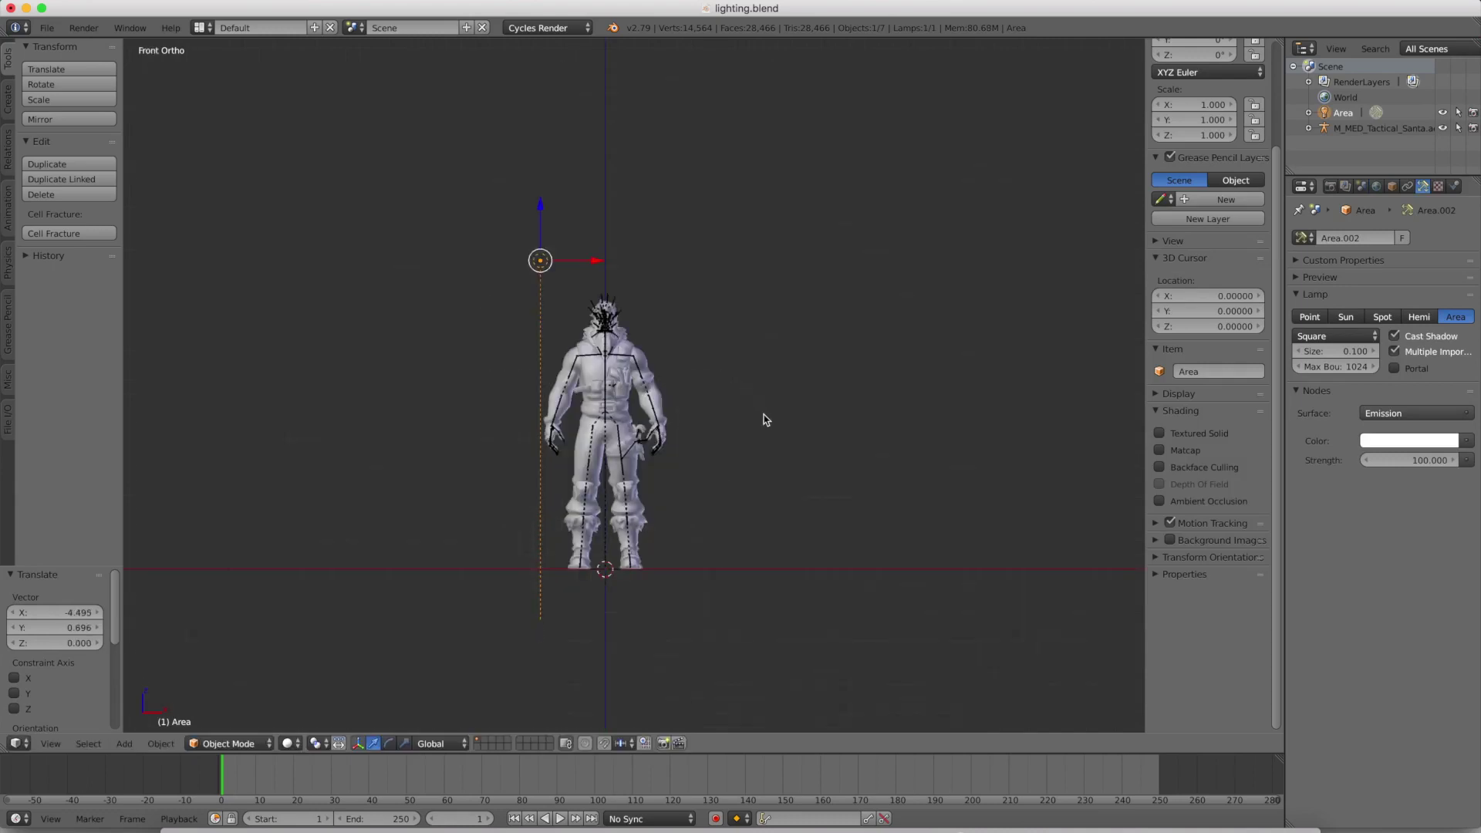
# Aim the Area lamp at the character by rotating it about -23.4° in front view and -53.3° in side view.
pyautogui.press('r')
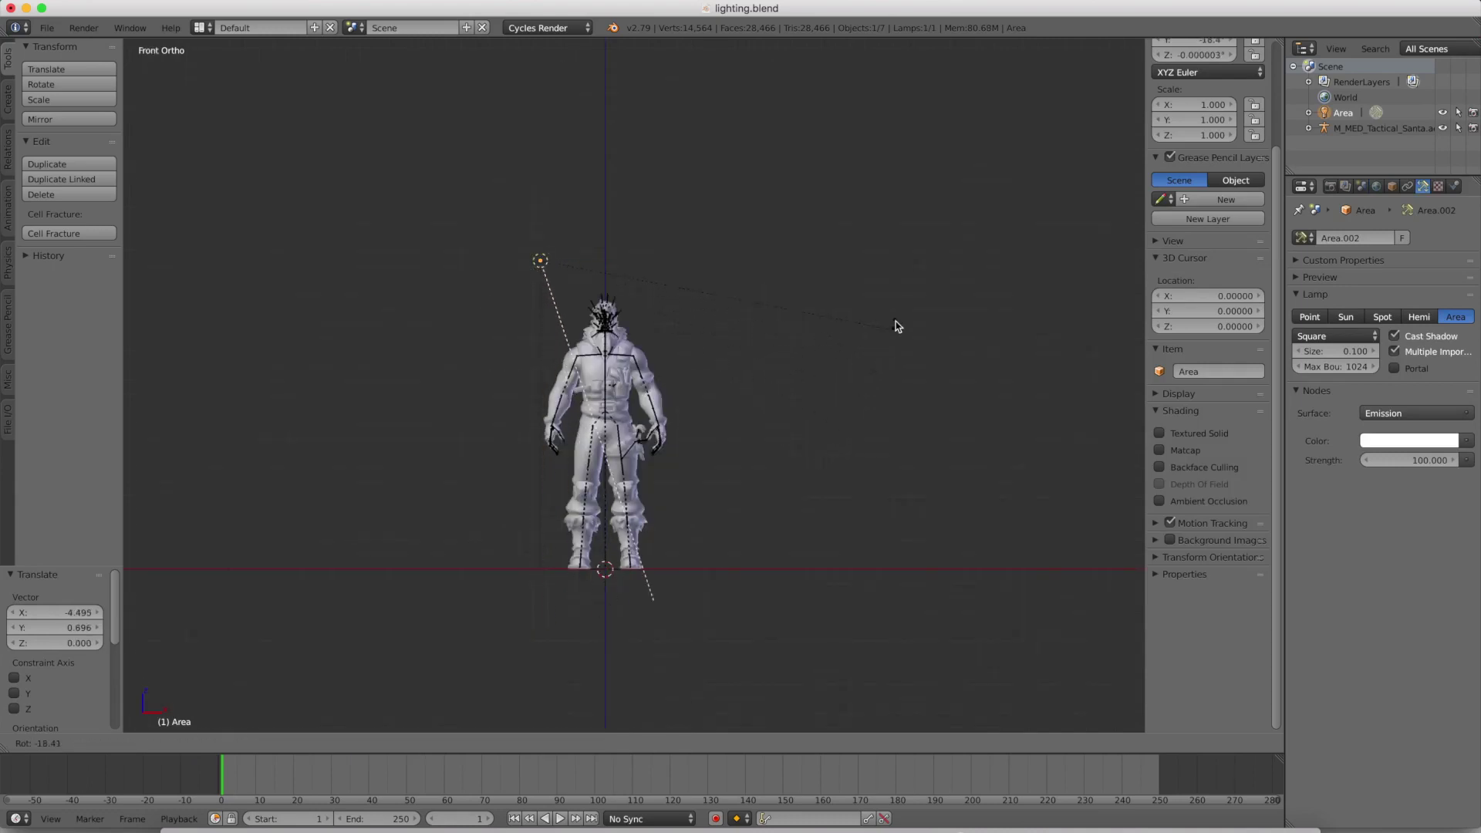
pyautogui.click(903, 304)
pyautogui.press('KP_3')
pyautogui.press('r')
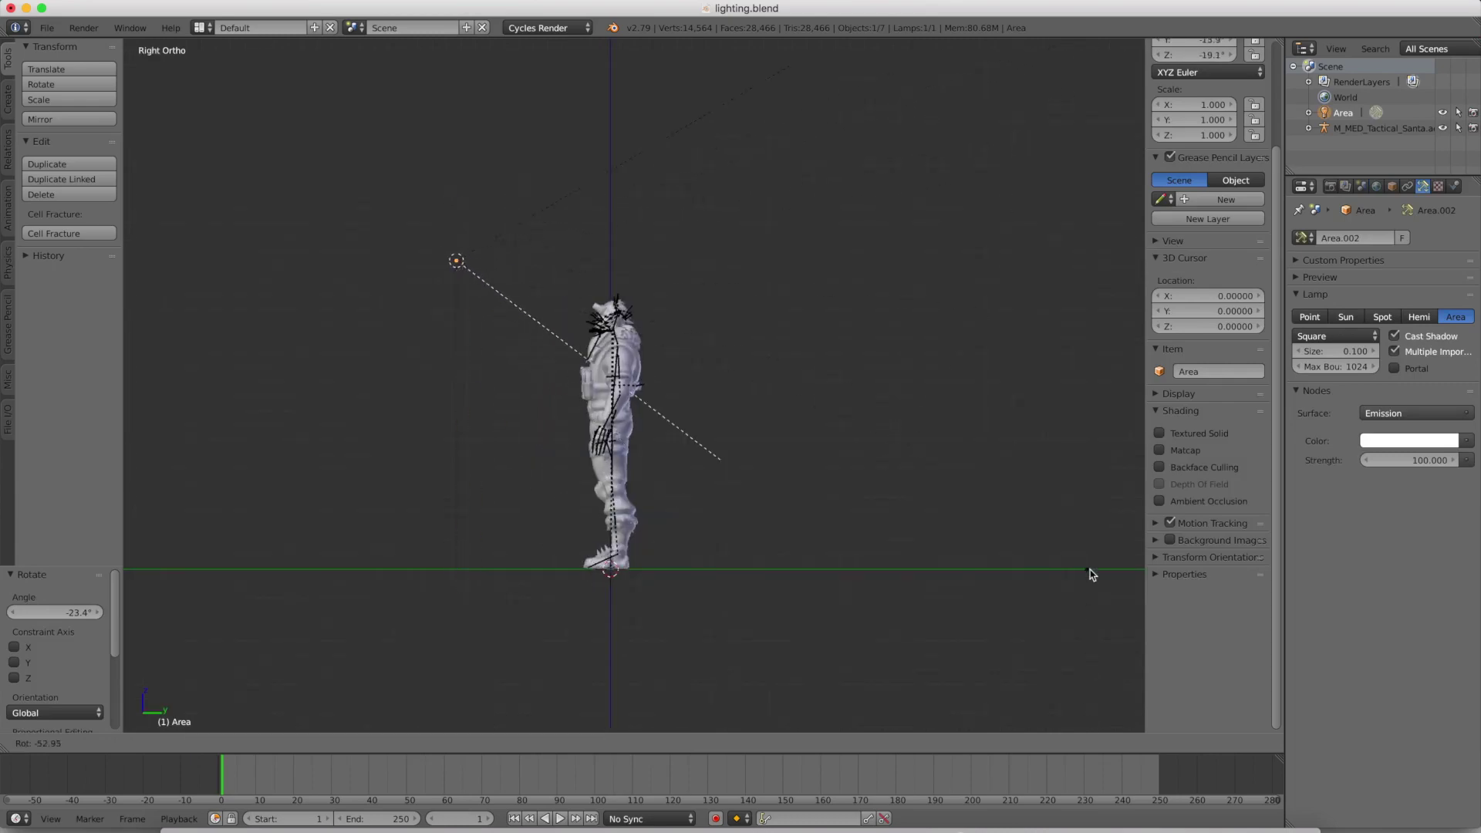
pyautogui.click(1090, 584)
pyautogui.moveTo(1091, 584); pyautogui.dragTo(994, 660, button='middle')
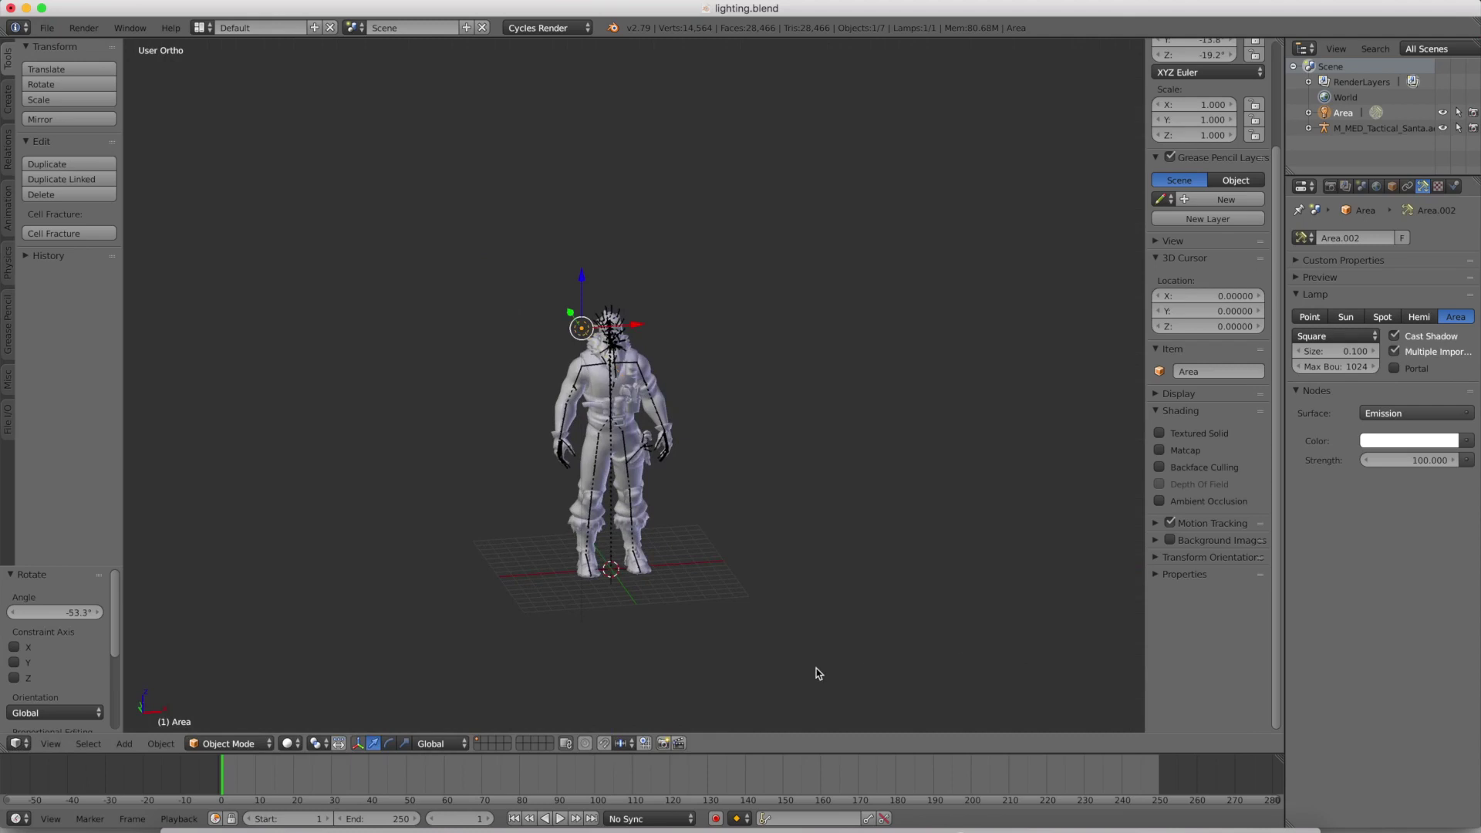
pyautogui.scroll(2, 599, 521)
pyautogui.moveTo(631, 516); pyautogui.dragTo(604, 507, button='middle')
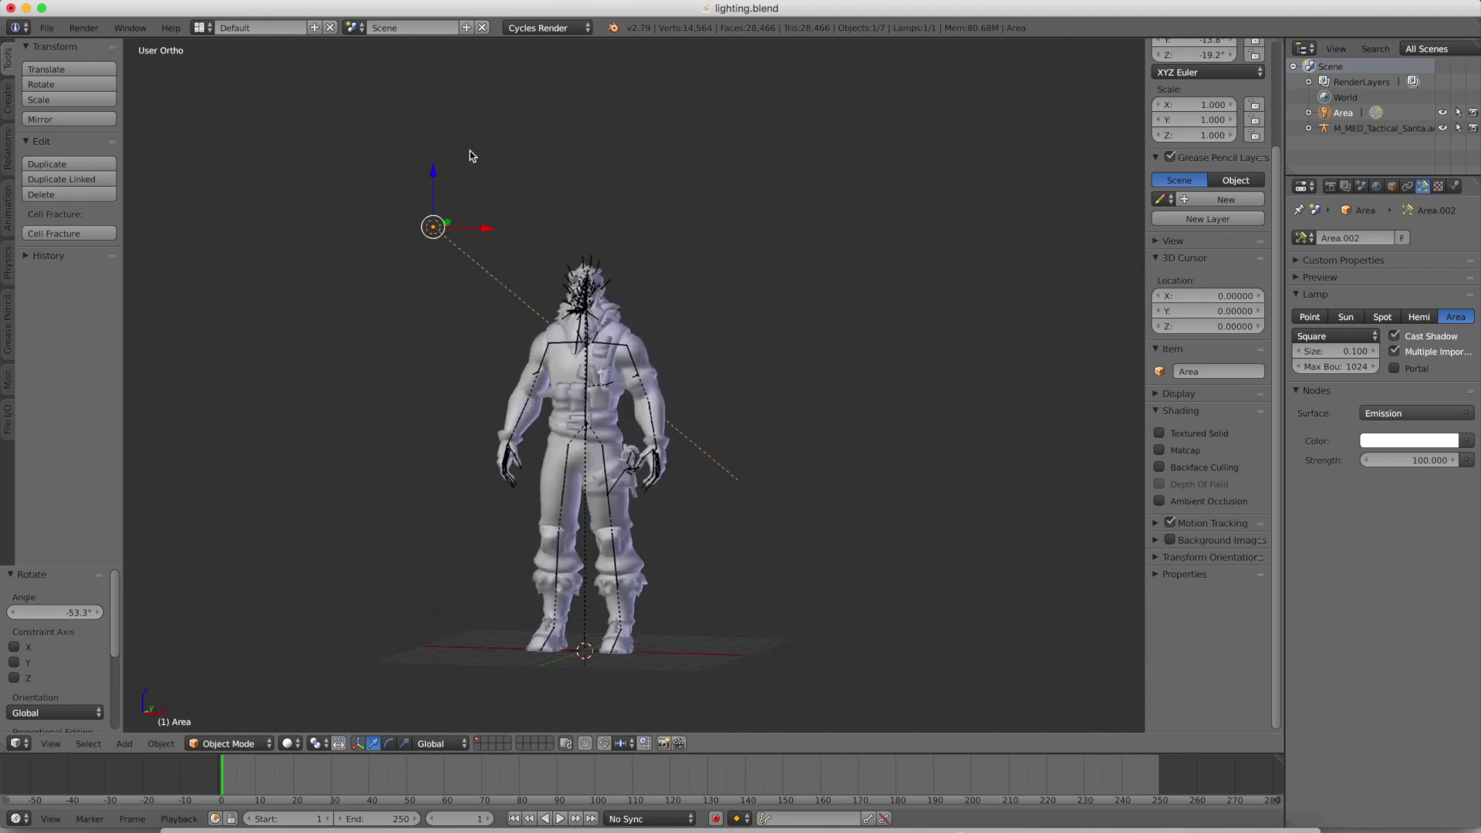
pyautogui.moveTo(423, 192); pyautogui.dragTo(367, 182, button='middle')
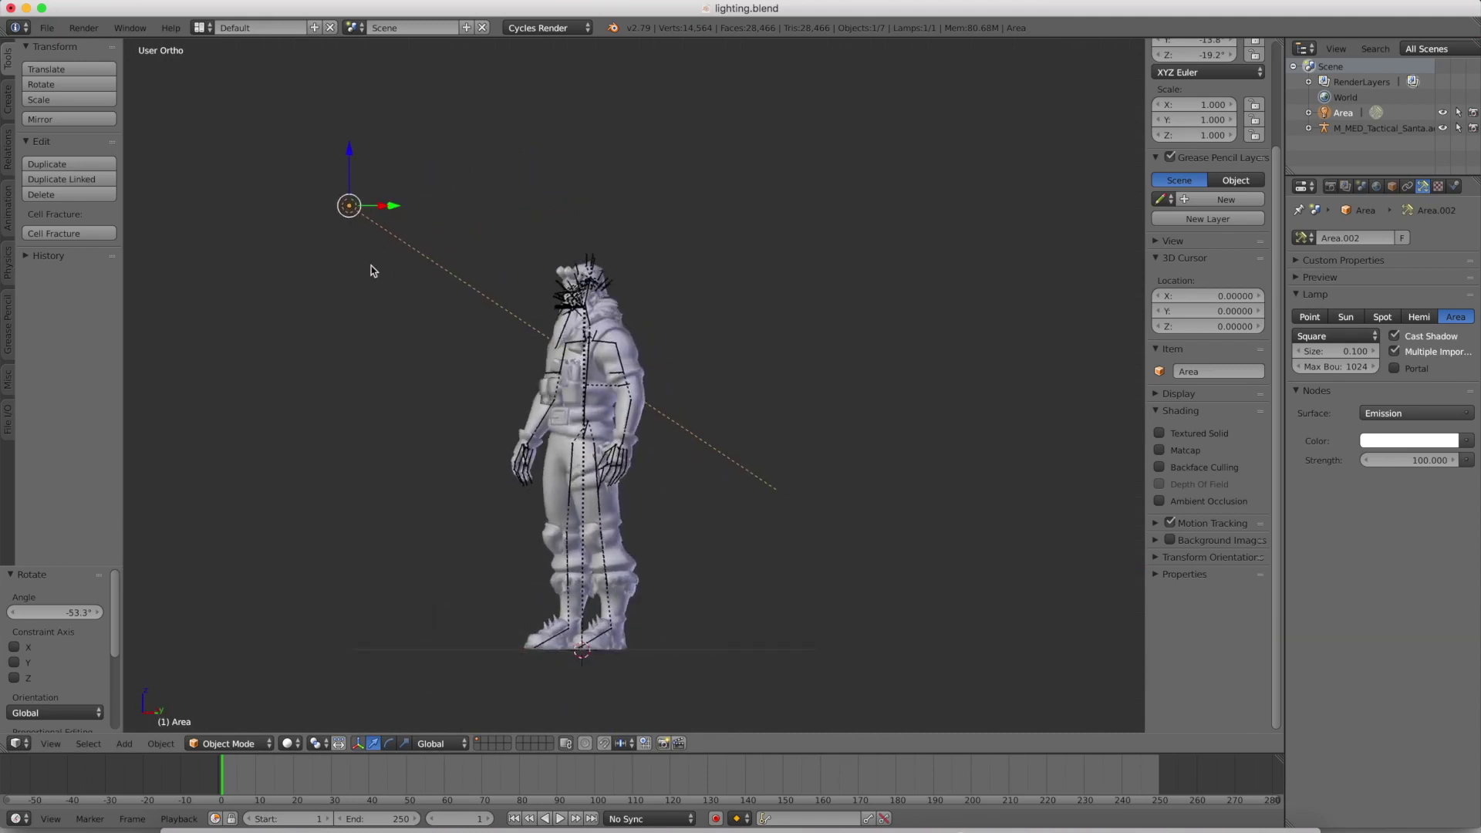
# Set the Area lamp's strength to 10000 and check the character's lighting in rendered shading.
pyautogui.moveTo(503, 258); pyautogui.dragTo(609, 277, button='middle')
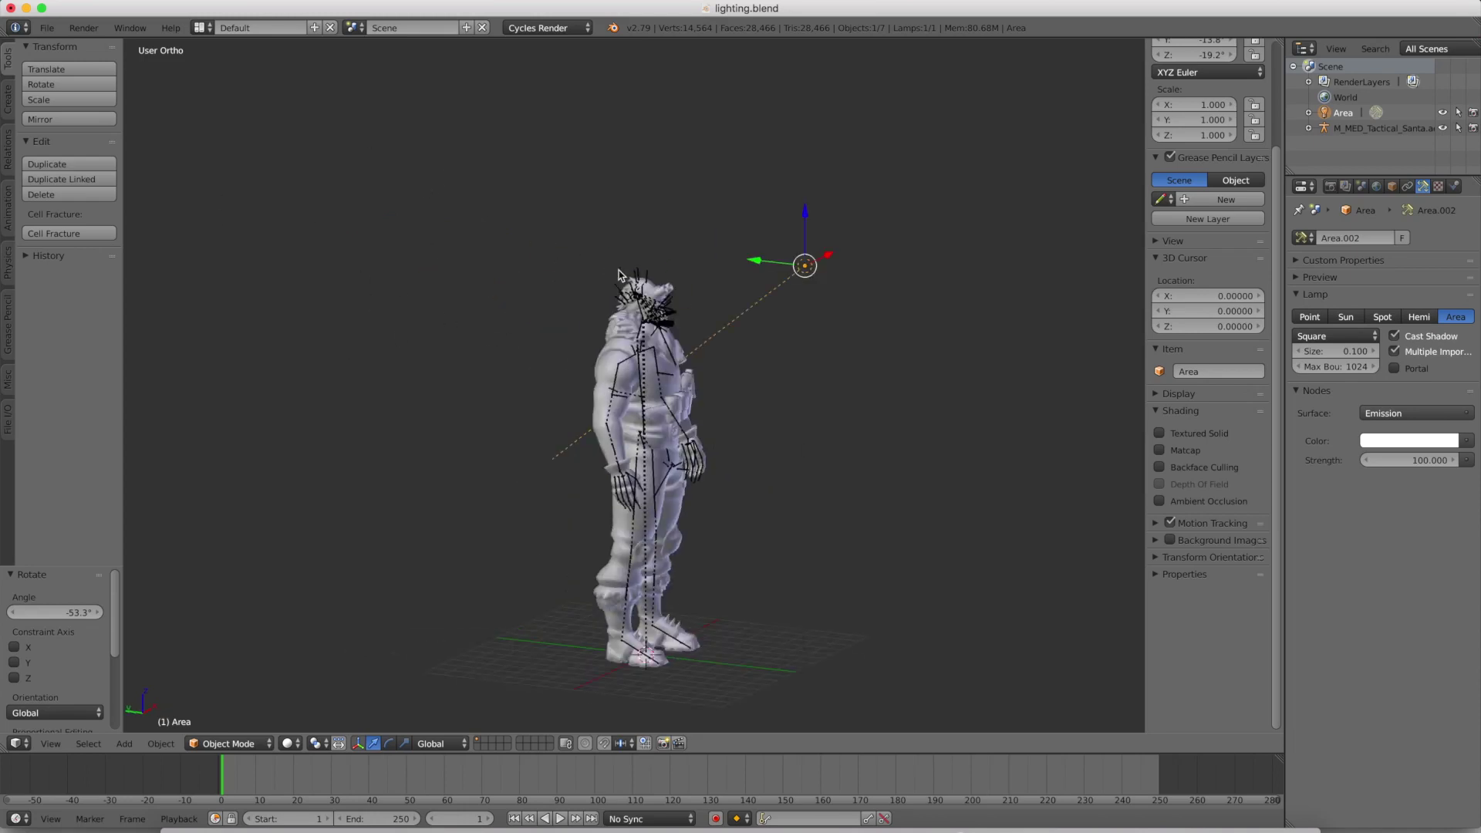
pyautogui.hotkey('shift', 'z')
pyautogui.hotkey('shift', 'z')
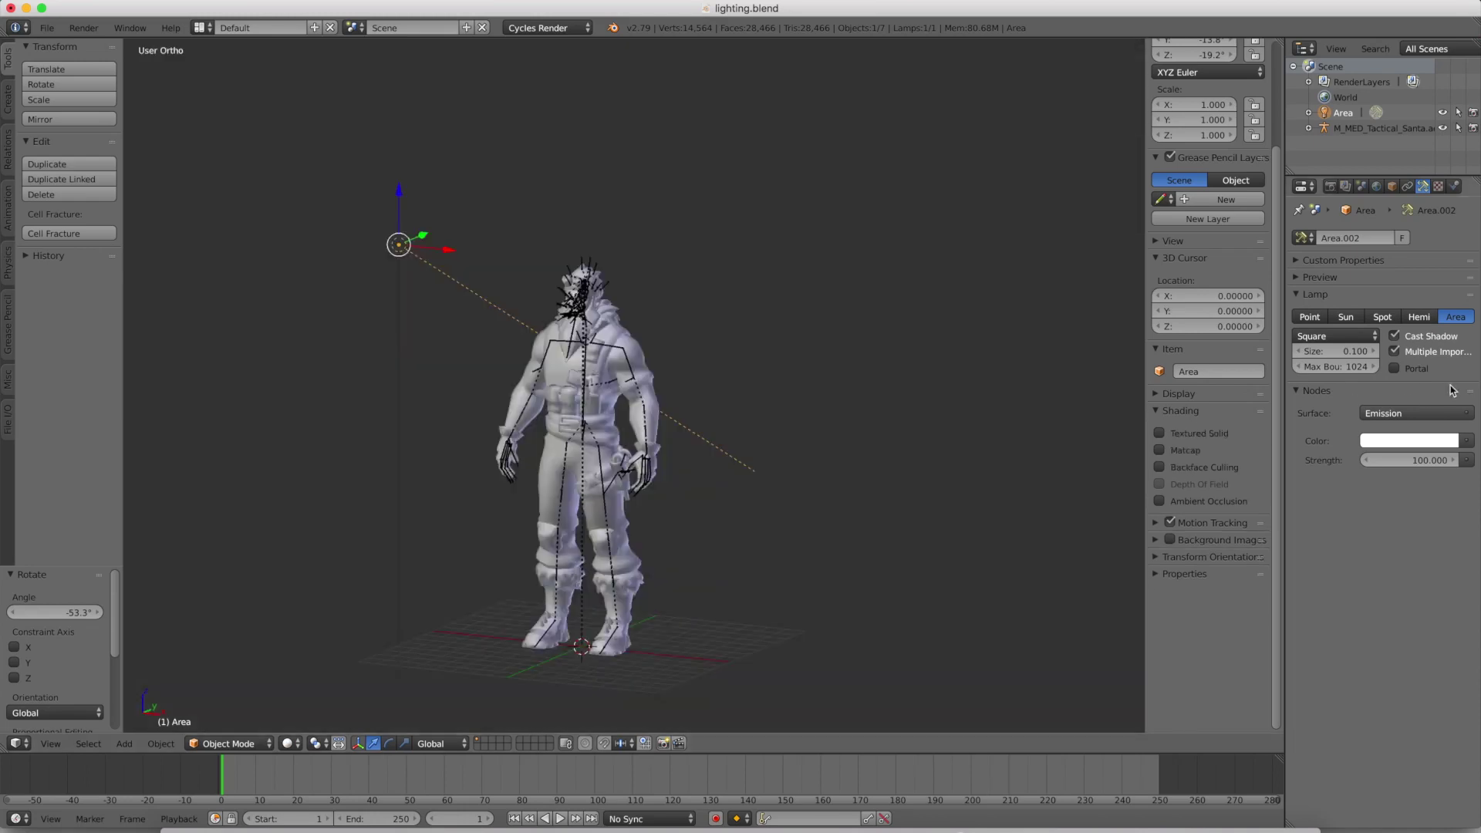
pyautogui.click(1373, 460)
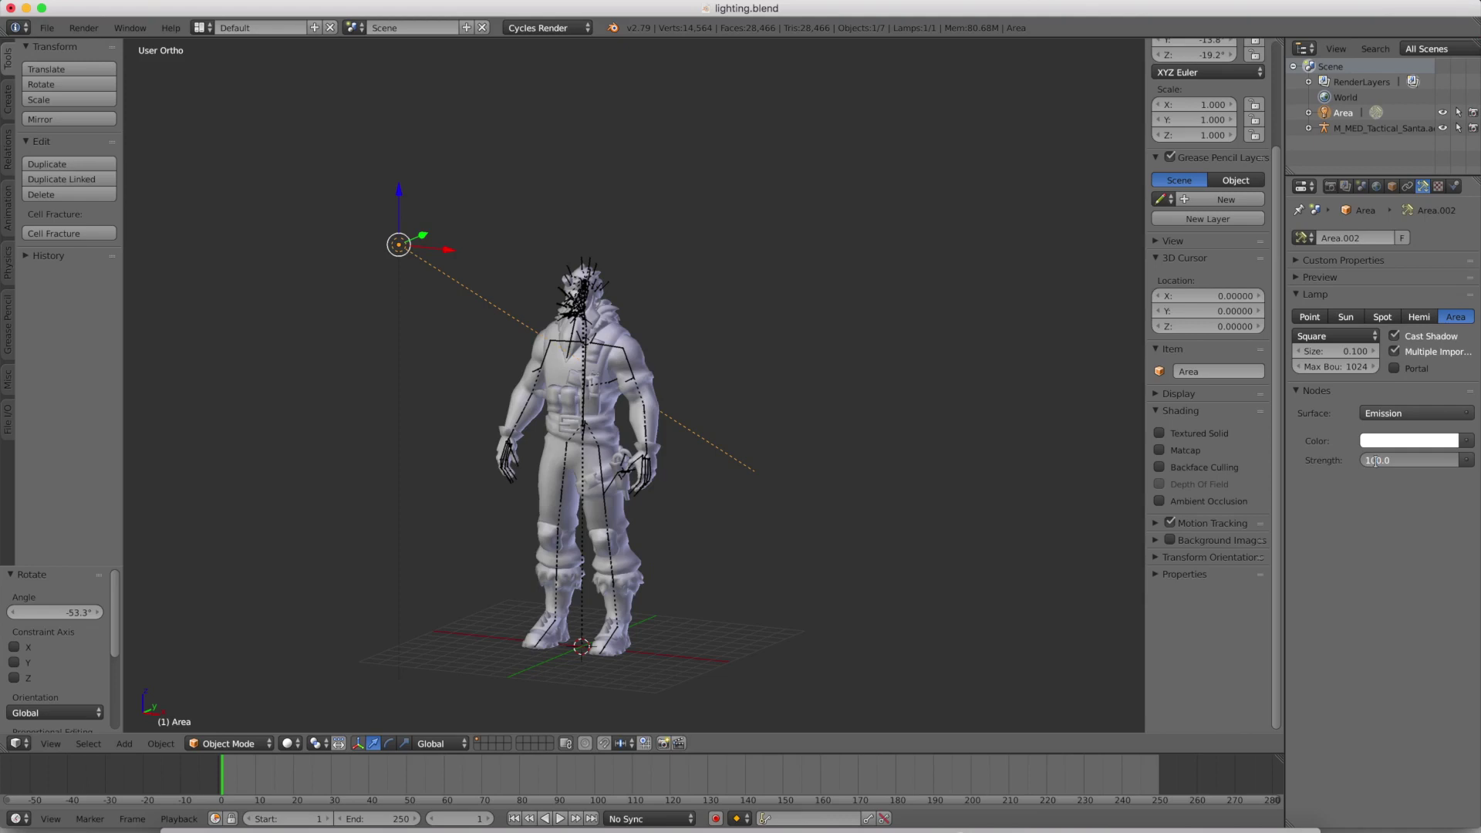
pyautogui.press('Return')
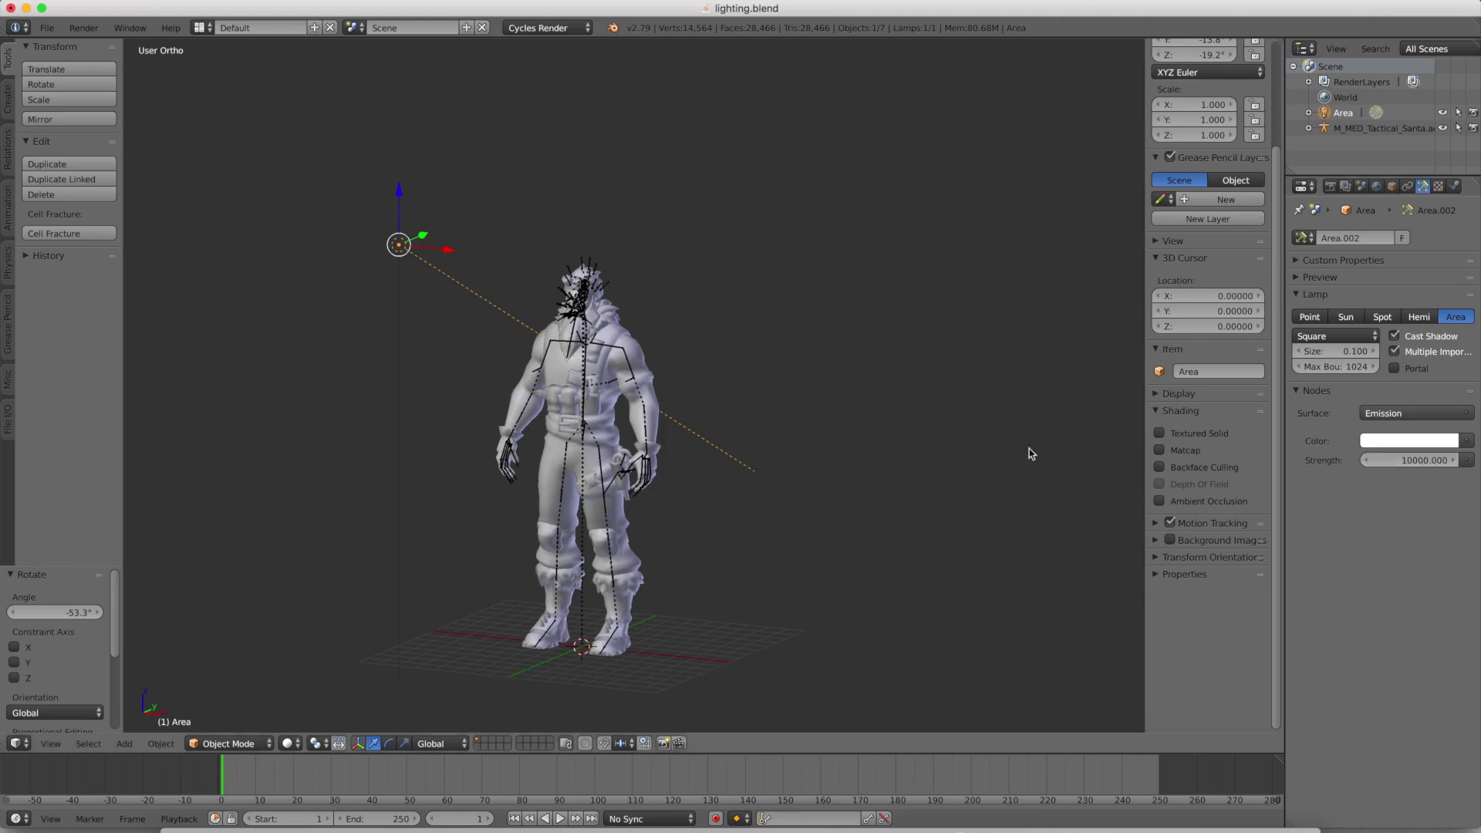
pyautogui.hotkey('shift', 'z')
pyautogui.moveTo(746, 407); pyautogui.dragTo(771, 405, button='middle')
pyautogui.scroll(-2, 771, 405)
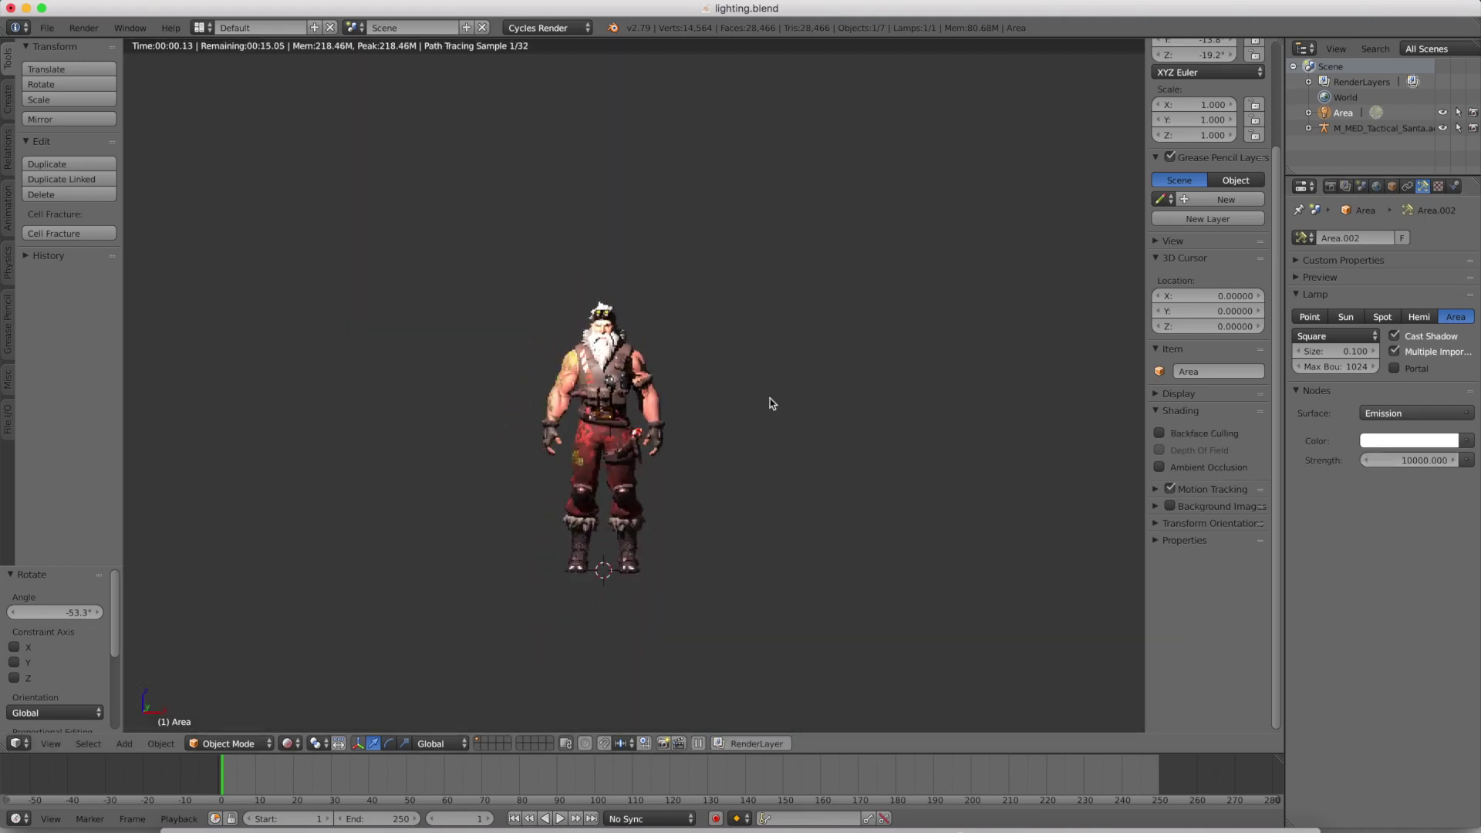
pyautogui.scroll(3, 771, 404)
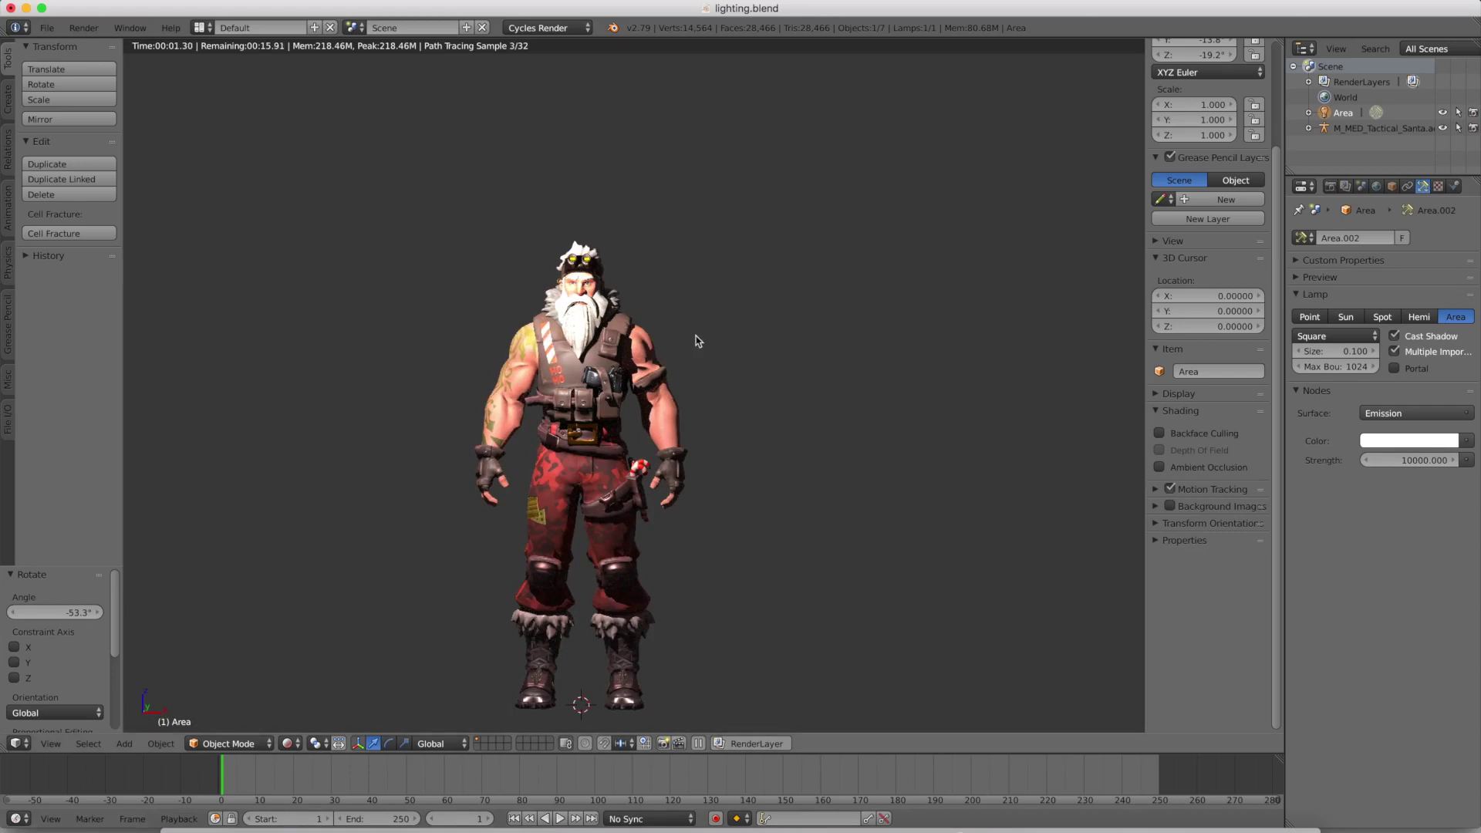
pyautogui.moveTo(704, 424)
pyautogui.mouseDown(button='middle')
pyautogui.moveTo(671, 575)
pyautogui.moveTo(773, 469)
pyautogui.moveTo(519, 426)
pyautogui.moveTo(709, 453)
pyautogui.moveTo(814, 406)
pyautogui.moveTo(698, 390)
pyautogui.mouseUp(button='middle')
pyautogui.hotkey('shift', 'z')
# Delete the Area lamp from the scene.
pyautogui.press('x')
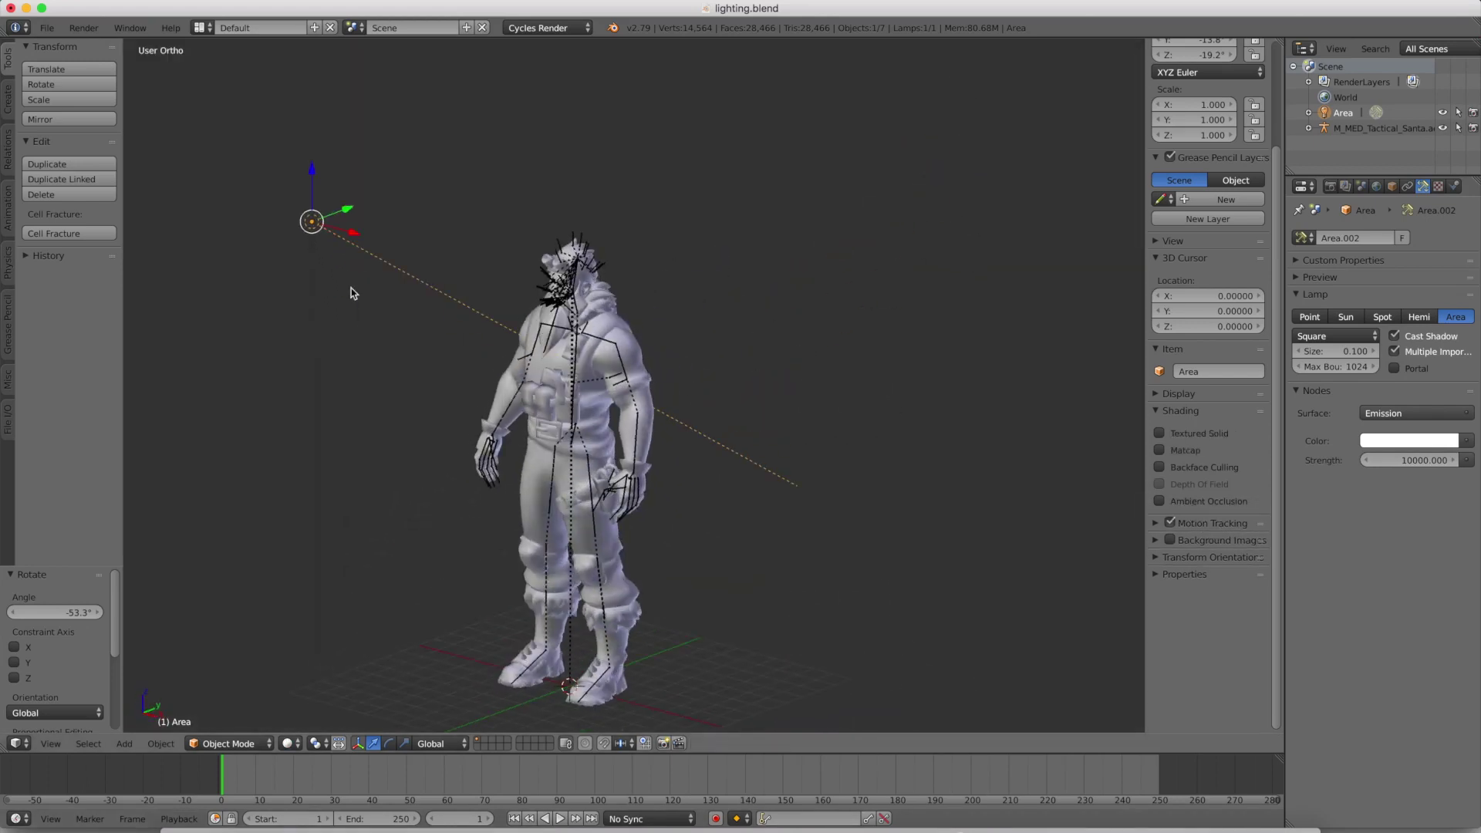
pyautogui.press('x')
pyautogui.click(372, 303)
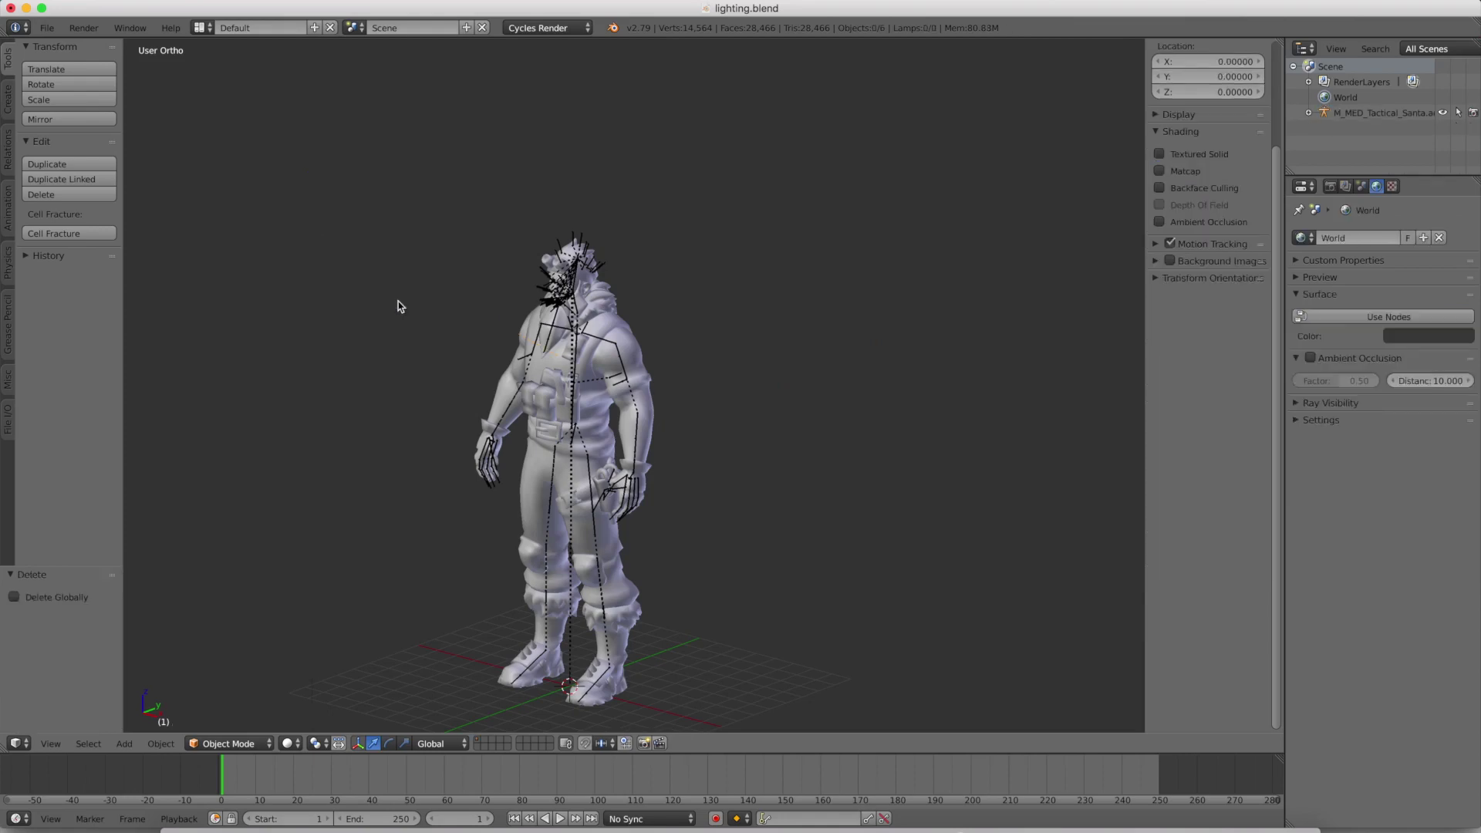
pyautogui.moveTo(409, 313); pyautogui.dragTo(575, 381, button='middle')
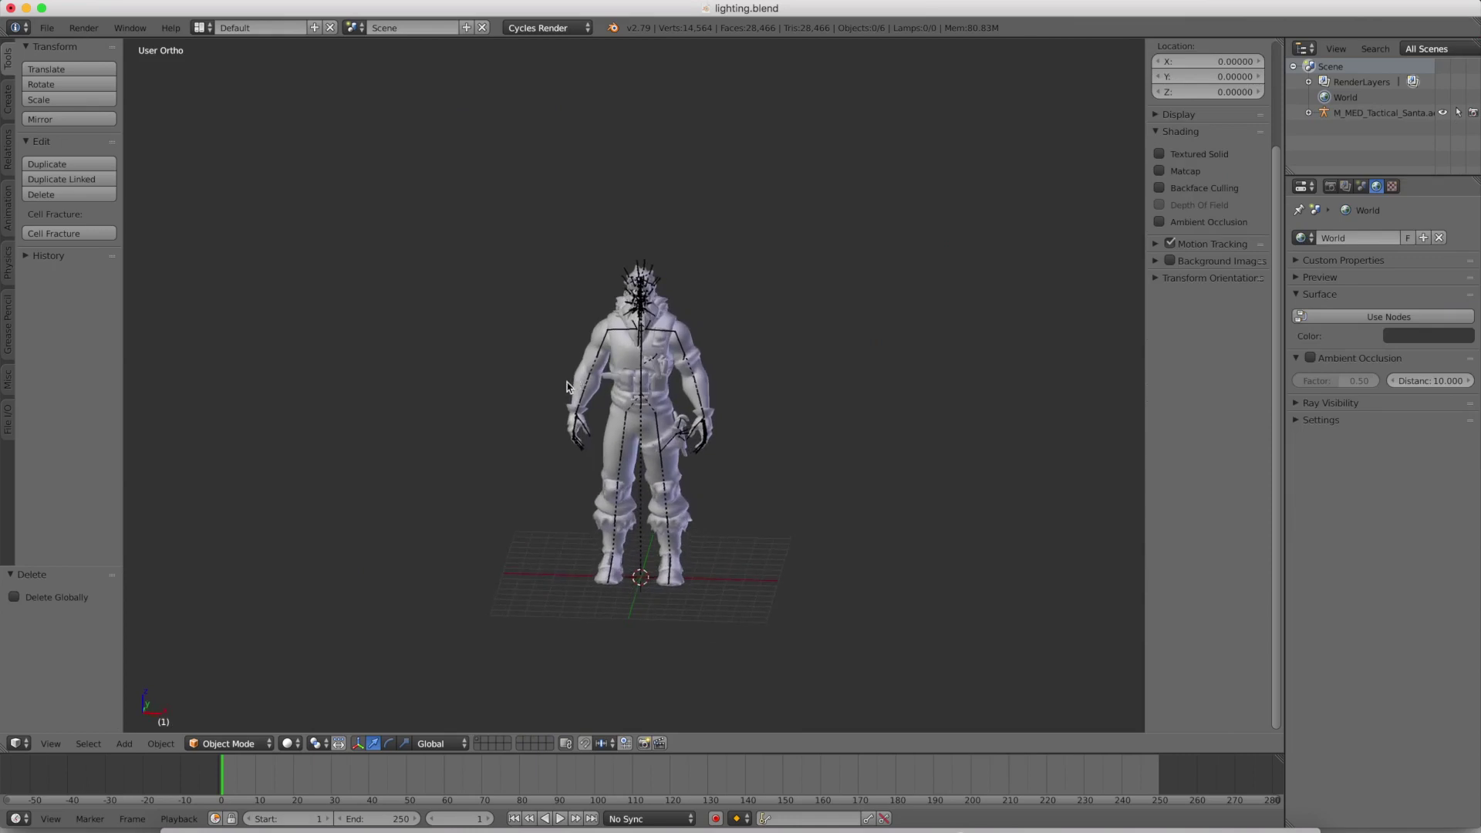
# Add a mesh plane and scale it uniformly by about 2.467.
pyautogui.hotkey('shift', 'a')
pyautogui.hotkey('shift', 'a')
pyautogui.moveTo(529, 116)
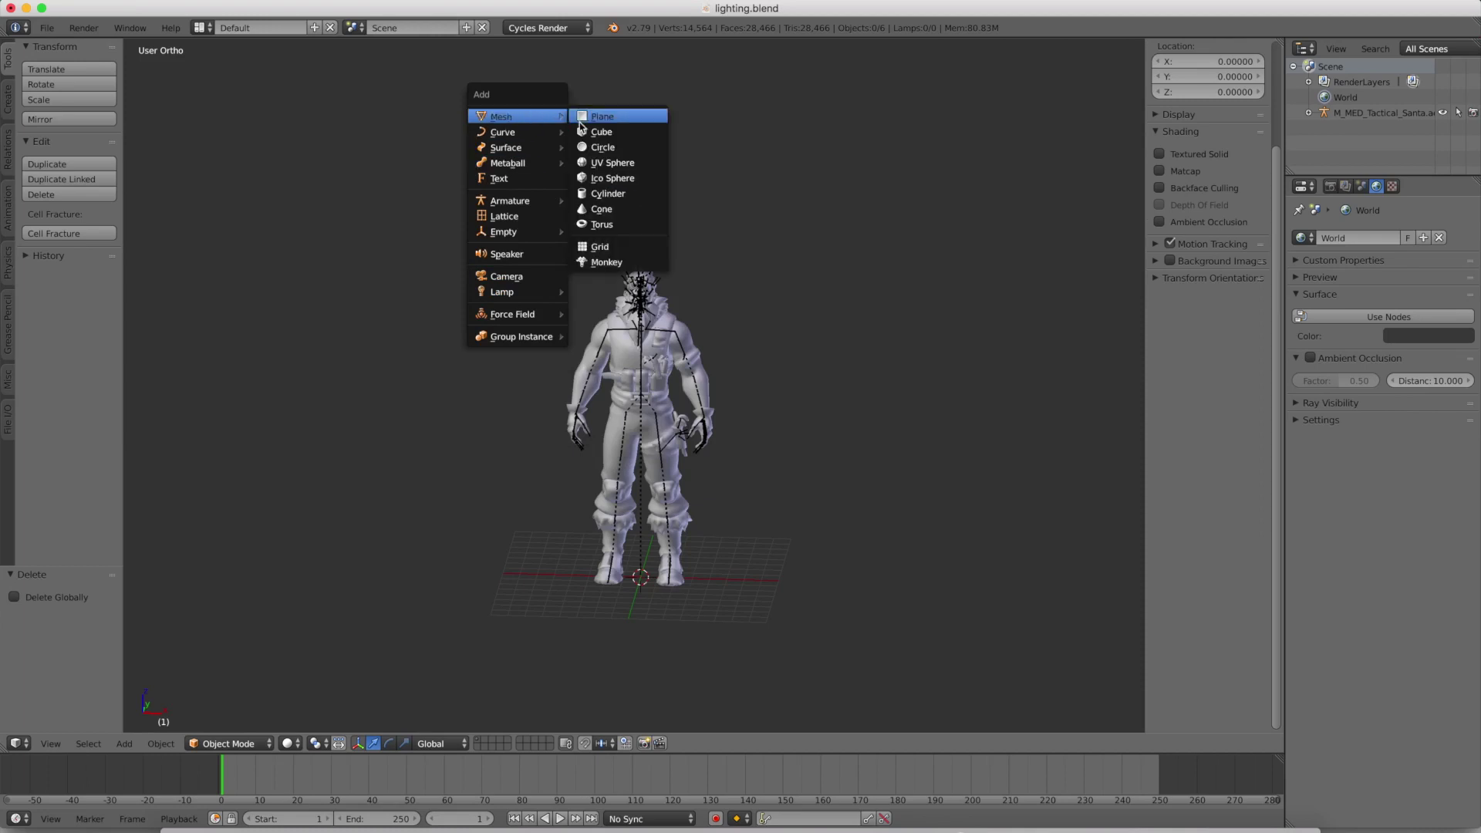
pyautogui.click(578, 121)
pyautogui.press('KP_1')
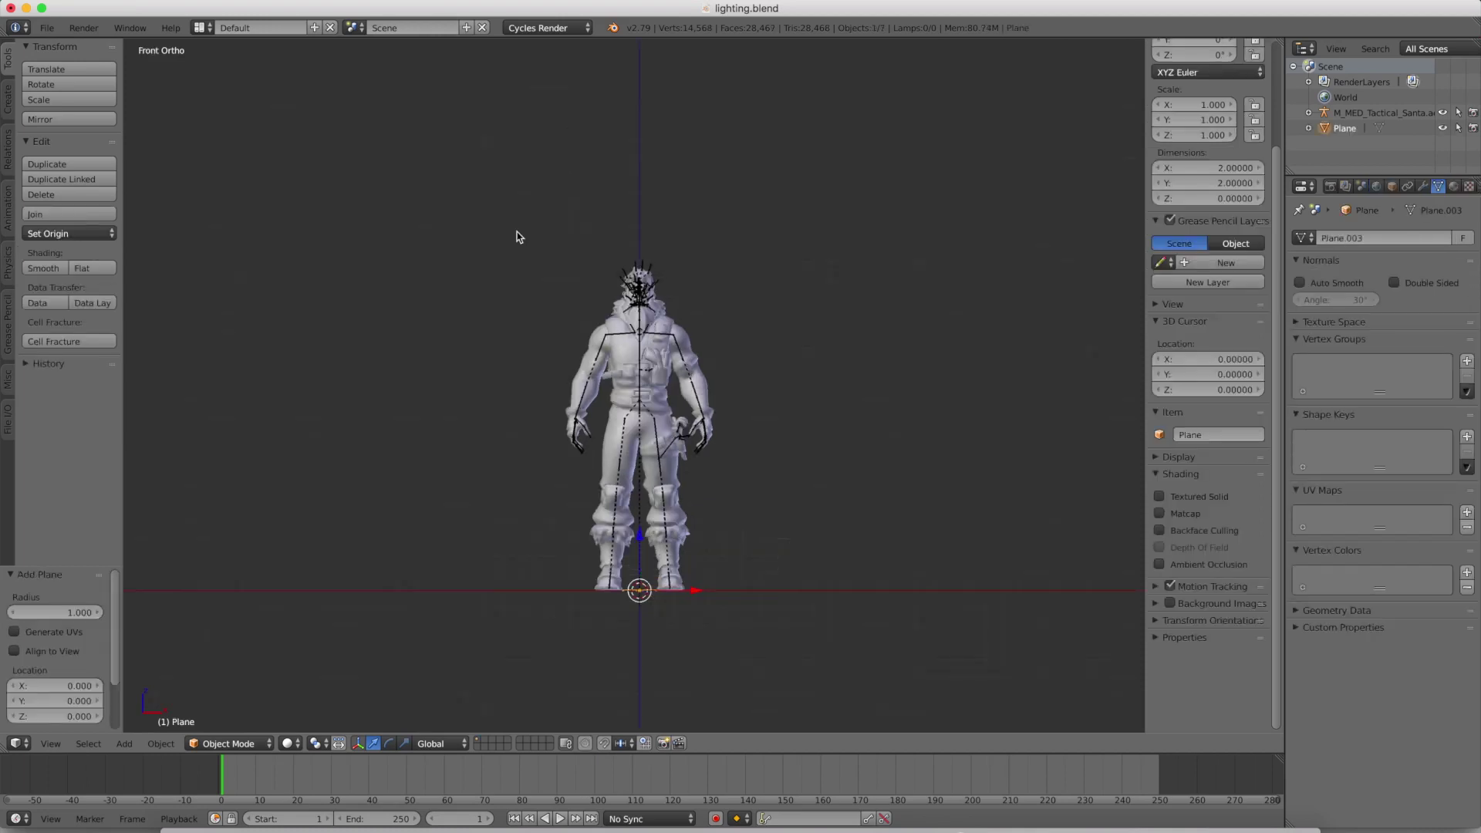
pyautogui.press('s')
pyautogui.click(307, 332)
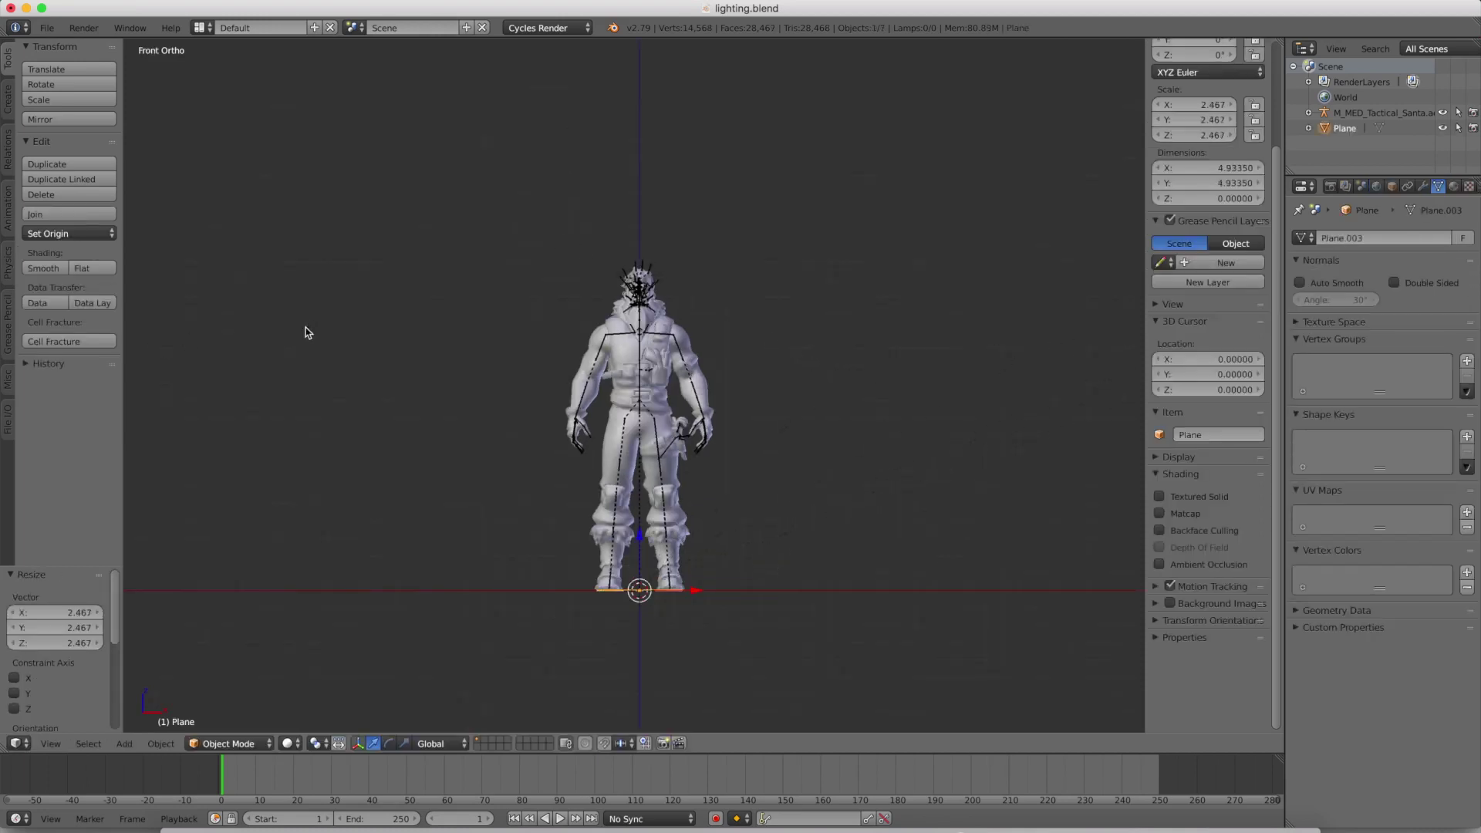
# In side view, move the plane up and in front of the character and rotate it about 122°.
pyautogui.press('KP_3')
pyautogui.press('g')
pyautogui.click(705, 251)
pyautogui.press('r')
pyautogui.click(408, 492)
# In top view, move the plane diagonally in front of the character and rotate it to face him.
pyautogui.press('KP_7')
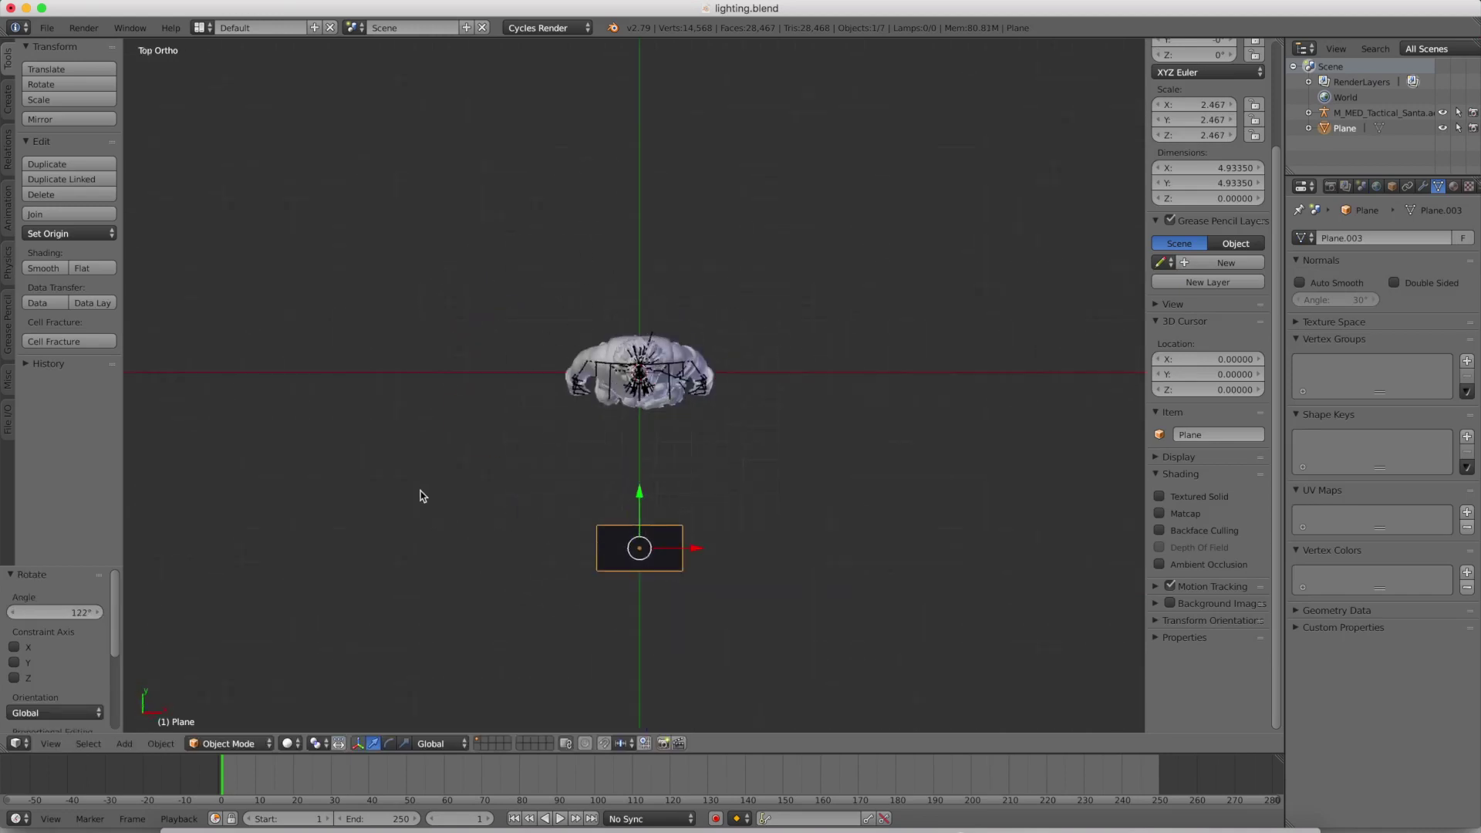
pyautogui.press('g')
pyautogui.click(575, 515)
pyautogui.press('r')
pyautogui.click(701, 672)
pyautogui.moveTo(698, 653); pyautogui.dragTo(691, 641, button='middle')
# Tilt the plane about -4.59° in side view and check the scene in rendered shading.
pyautogui.press('KP_3')
pyautogui.press('r')
pyautogui.click(769, 552)
pyautogui.moveTo(769, 552); pyautogui.dragTo(819, 558, button='middle')
pyautogui.hotkey('shift', 'z')
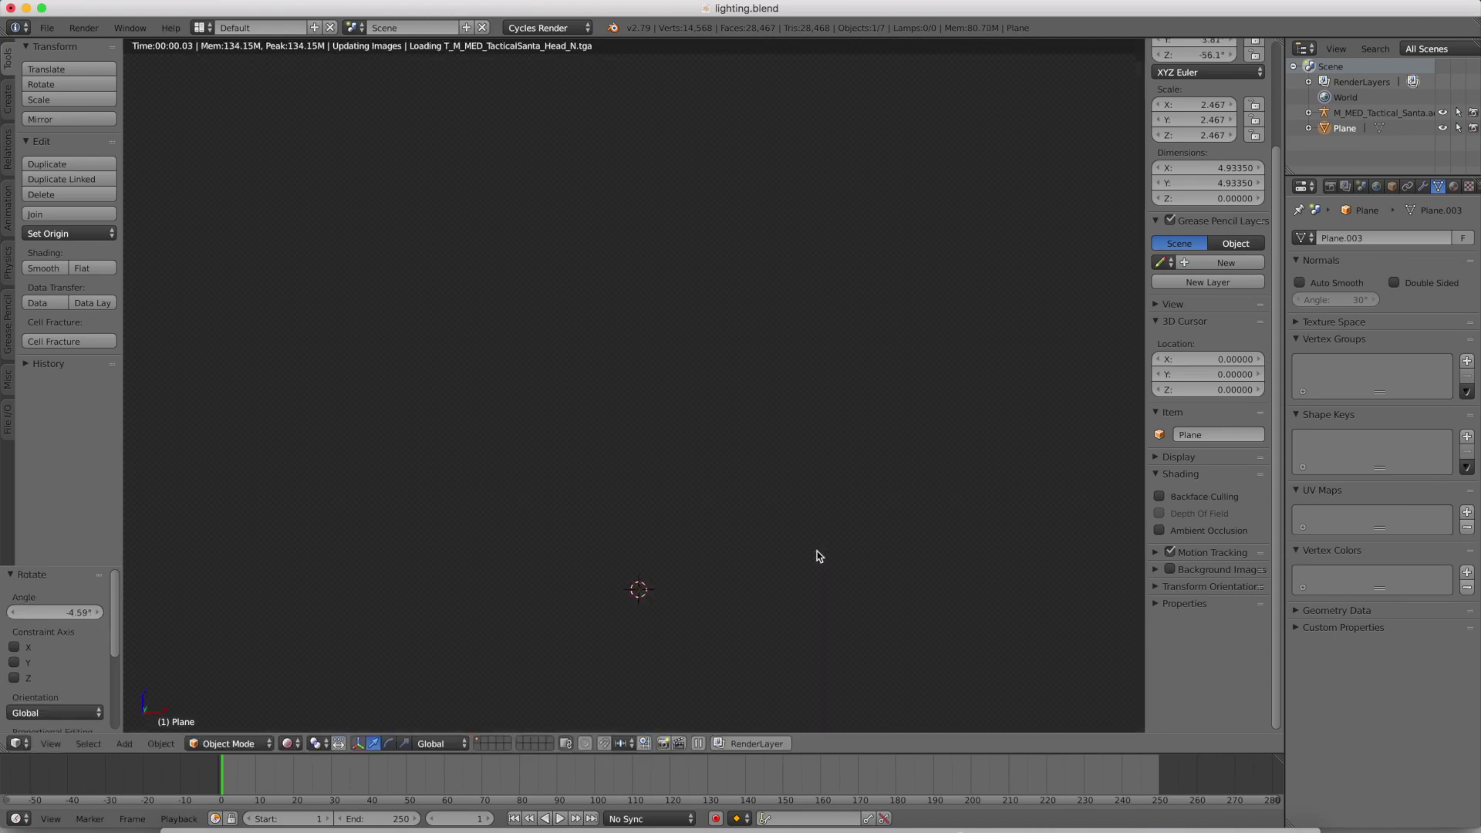
pyautogui.hotkey('shift', 'z')
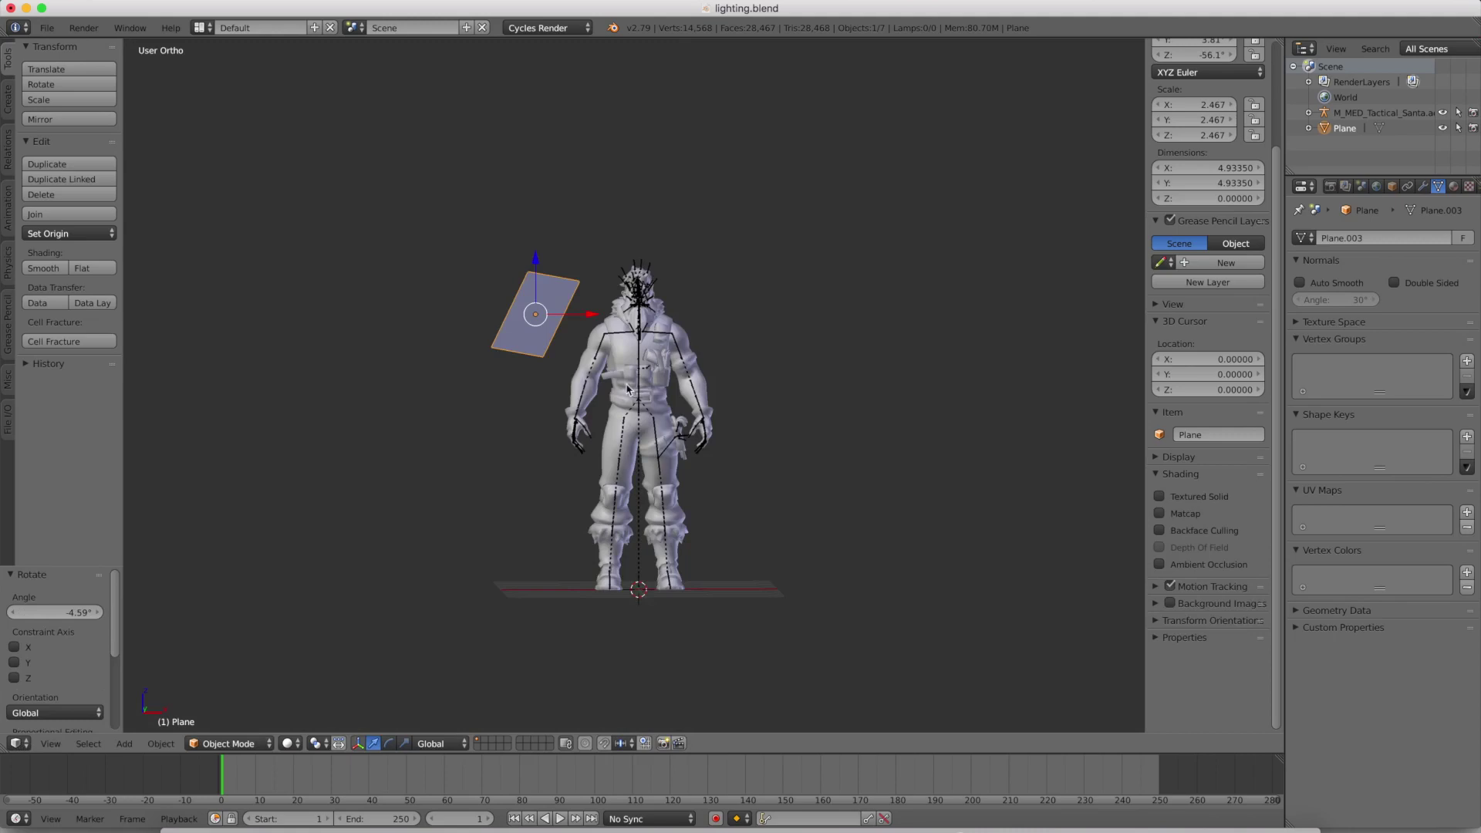
# Switch the view to perspective and raise the plane about 2.066 along Z.
pyautogui.press('KP_5')
pyautogui.moveTo(627, 390); pyautogui.dragTo(483, 242, button='middle')
pyautogui.press('g')
pyautogui.press('z')
pyautogui.click(486, 238)
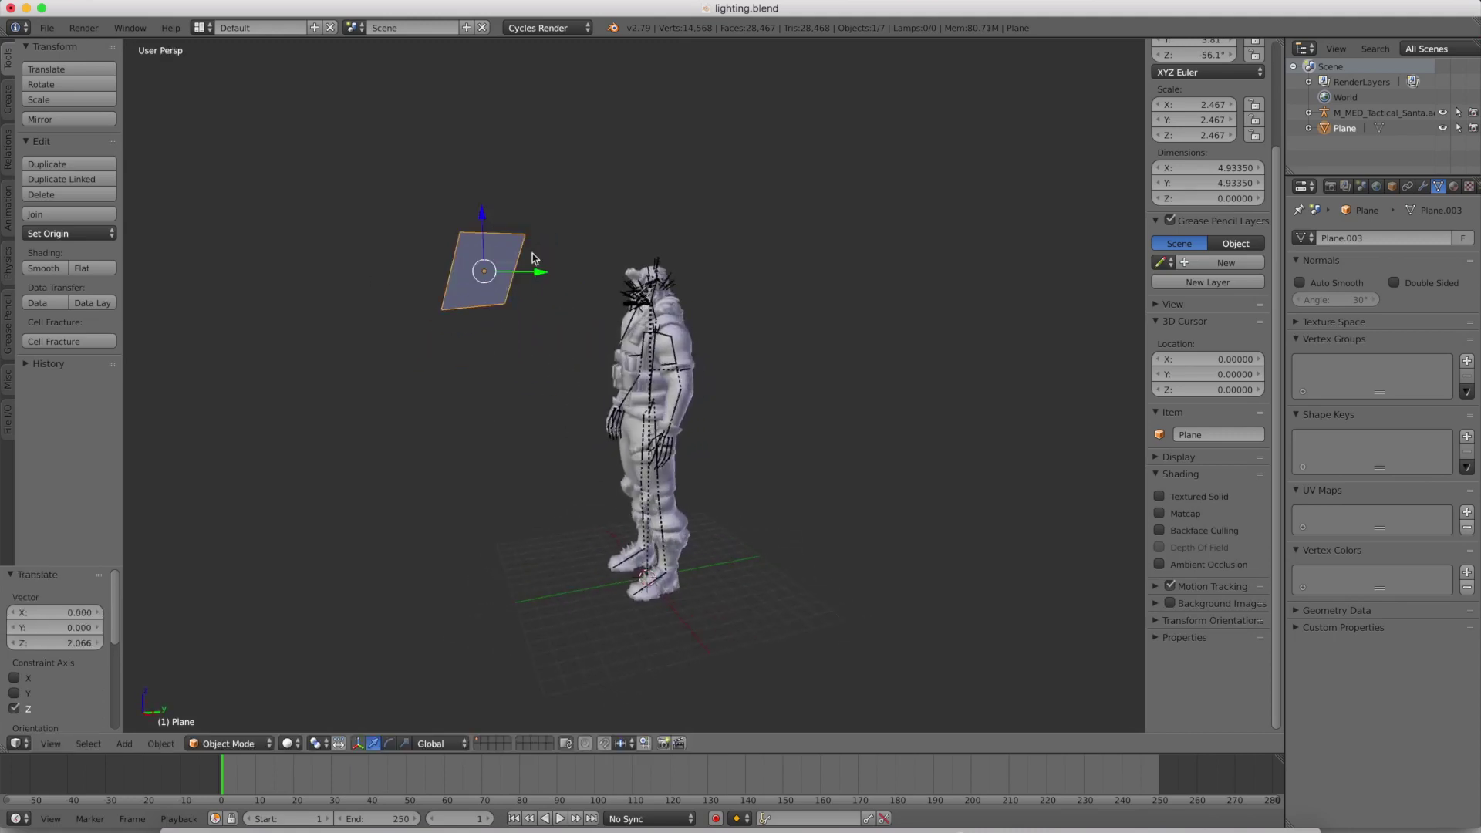
# Give the plane a new material with an Emission surface of strength 50 and check its light in rendered shading.
pyautogui.click(1453, 187)
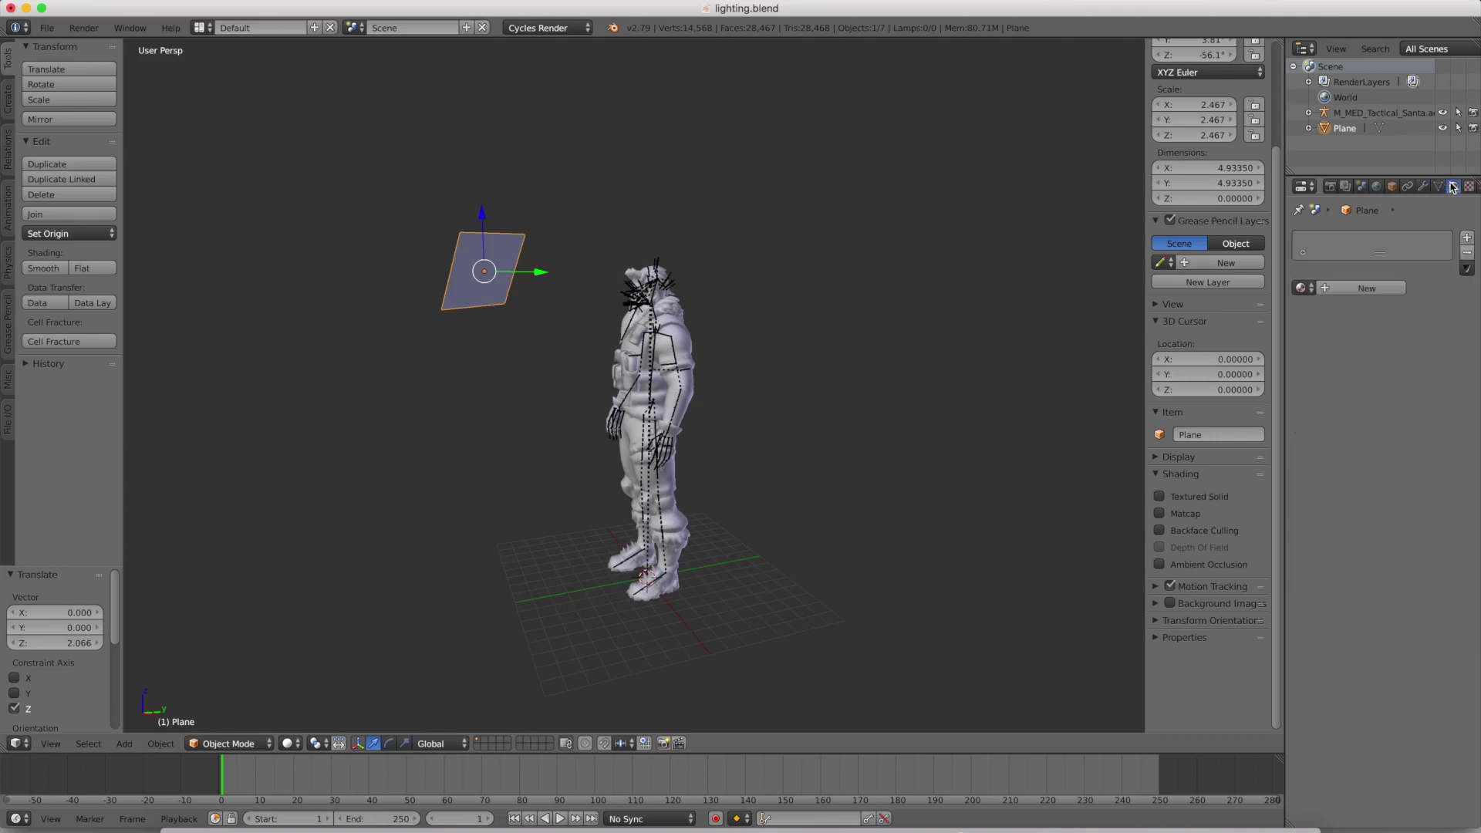
pyautogui.click(1392, 289)
pyautogui.click(1394, 472)
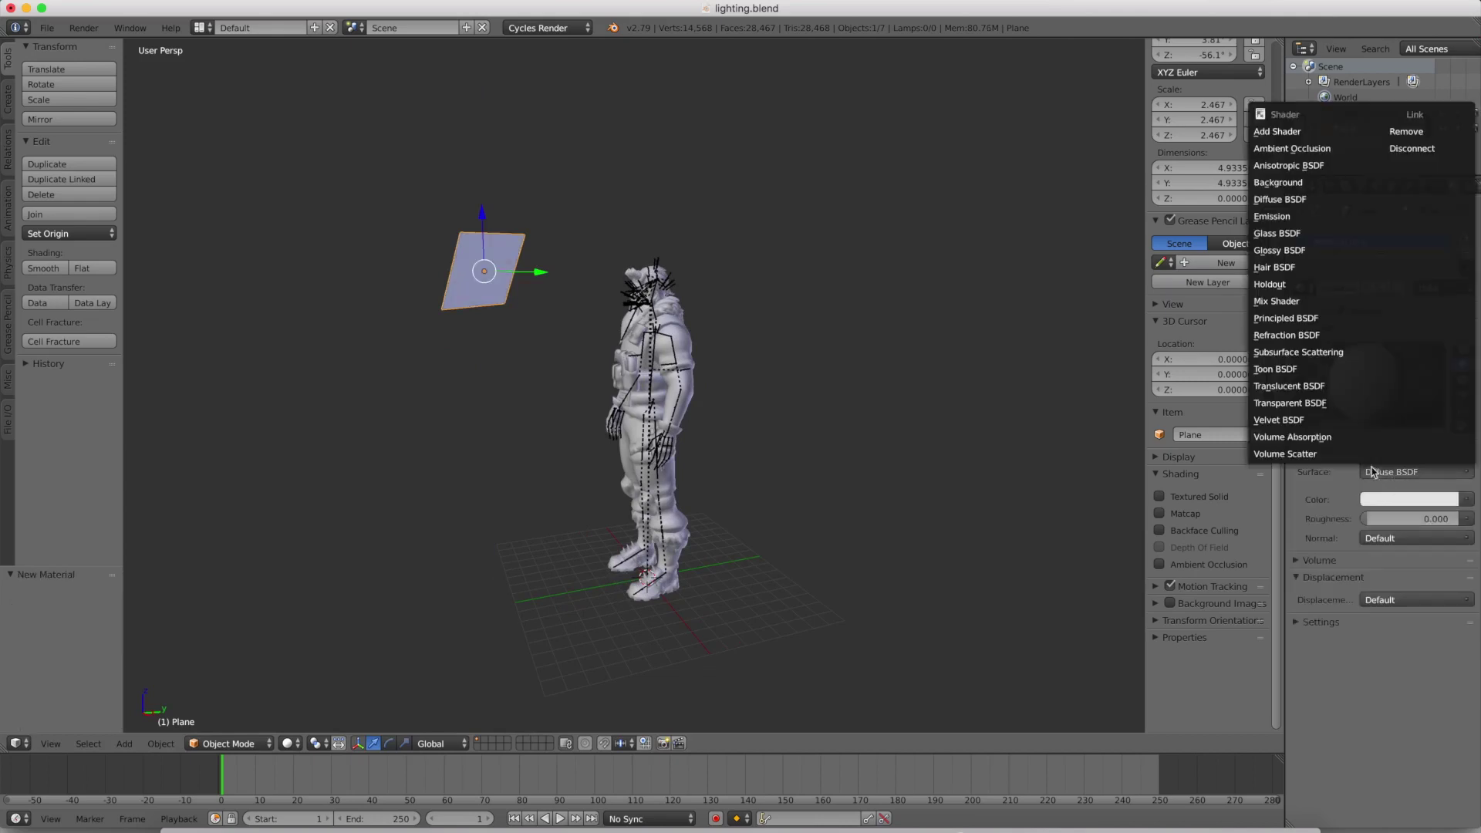
pyautogui.click(1304, 217)
pyautogui.click(1409, 519)
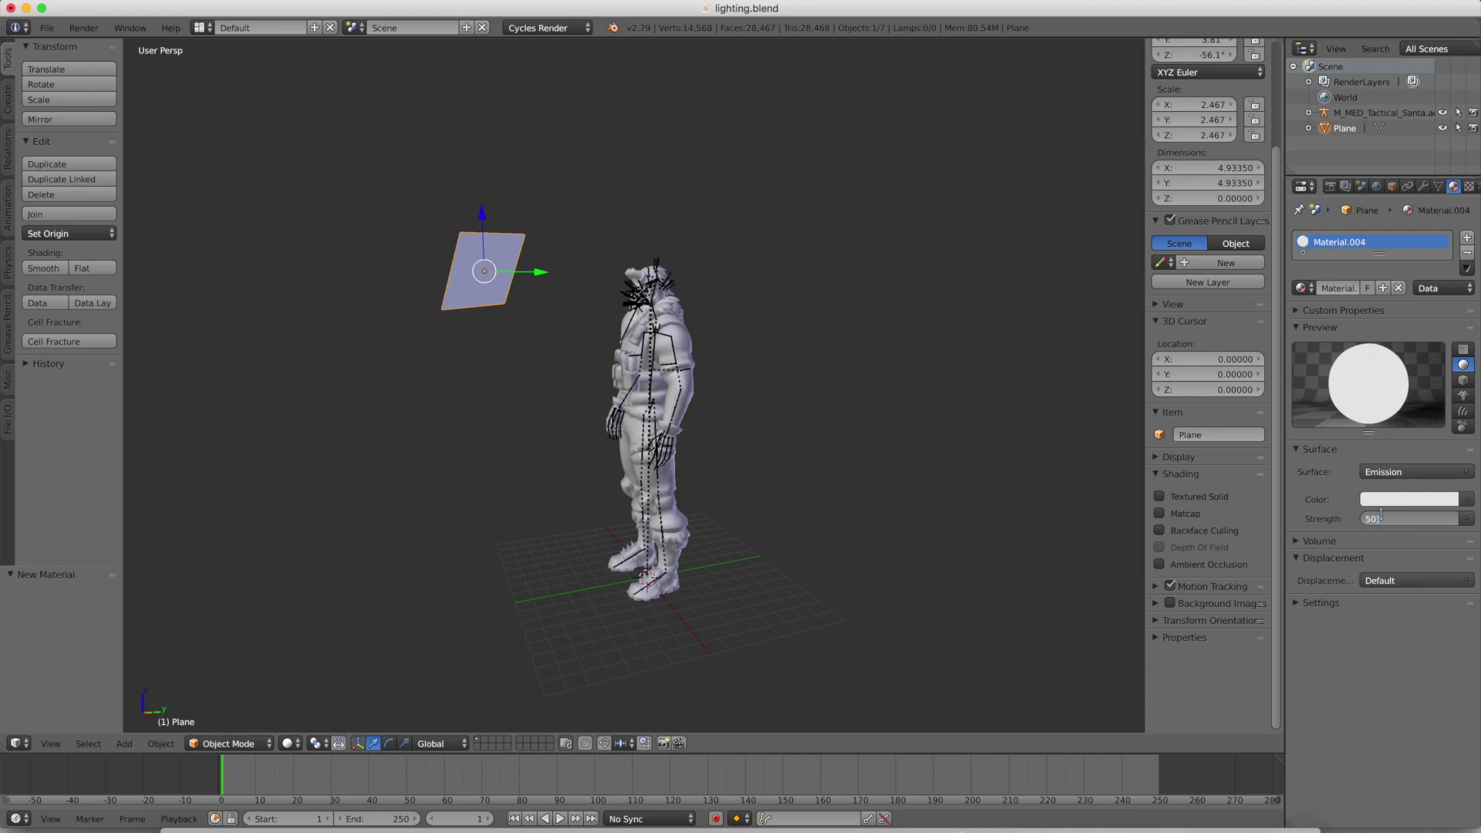
pyautogui.write('50')
pyautogui.press('Return')
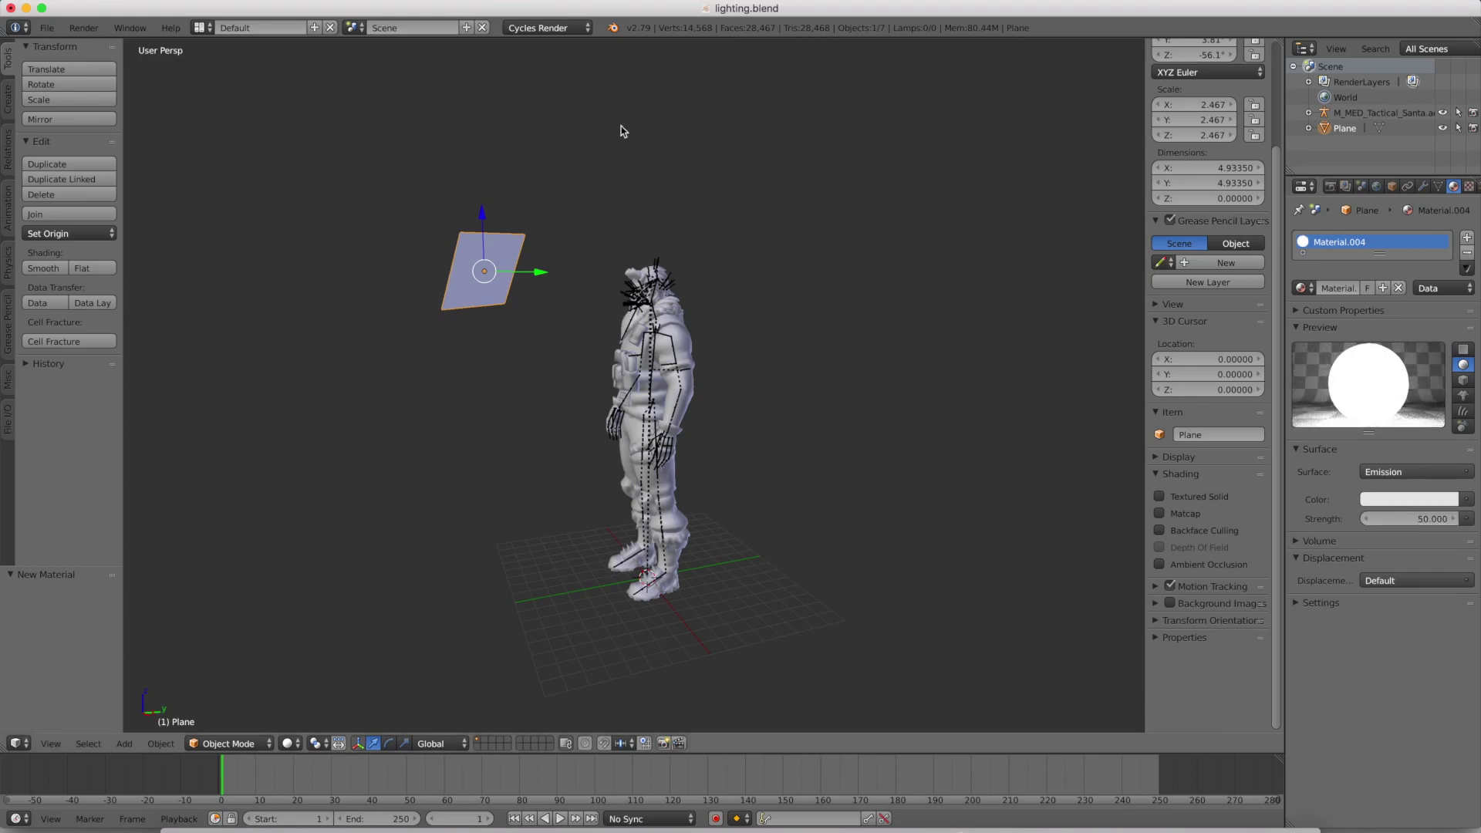
pyautogui.moveTo(662, 147); pyautogui.dragTo(698, 144, button='middle')
pyautogui.hotkey('shift', 'z')
pyautogui.scroll(-2, 604, 261)
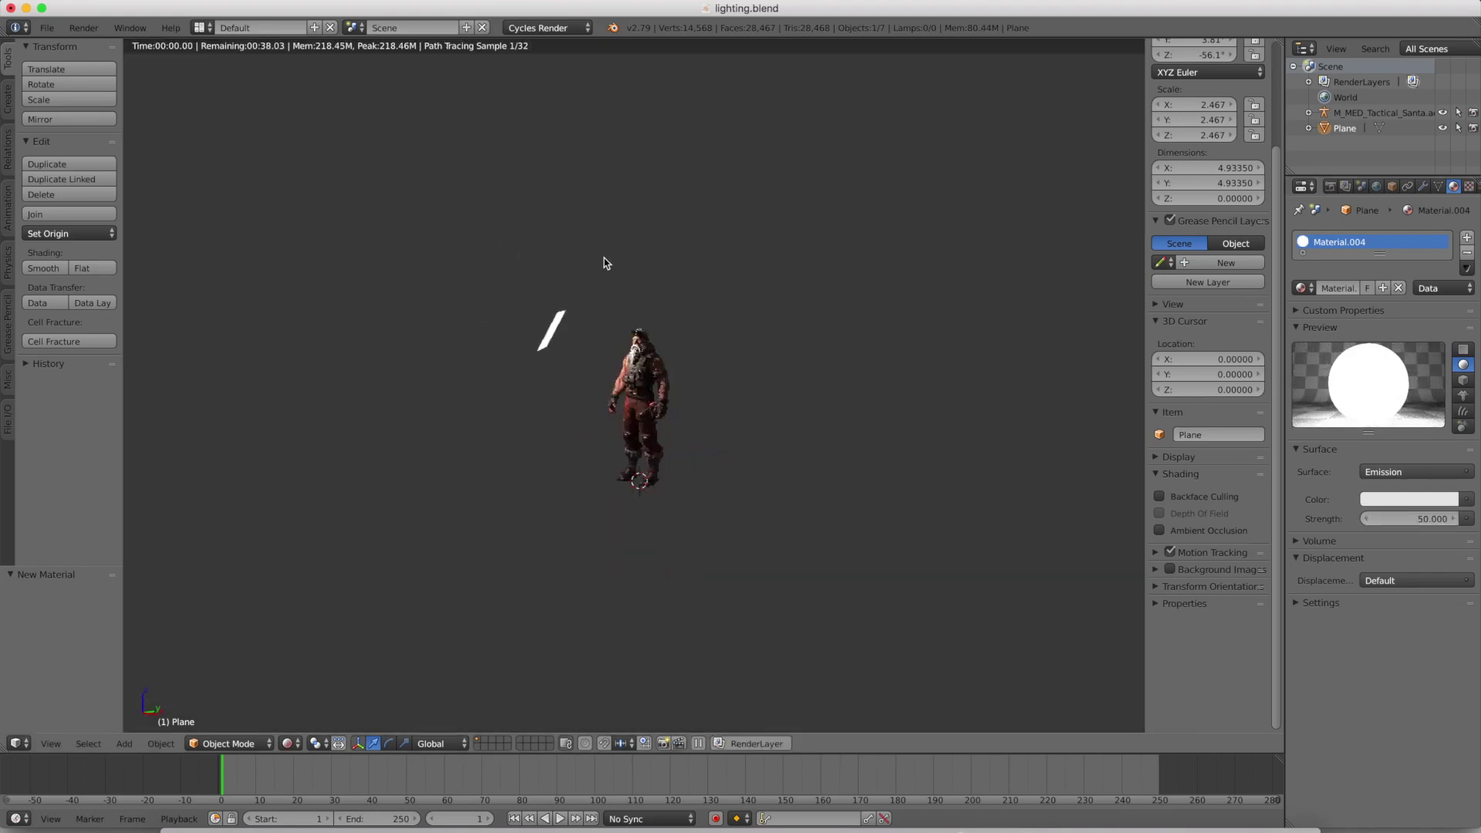
pyautogui.scroll(6, 621, 265)
pyautogui.scroll(-7, 620, 265)
pyautogui.hotkey('shift', 'z')
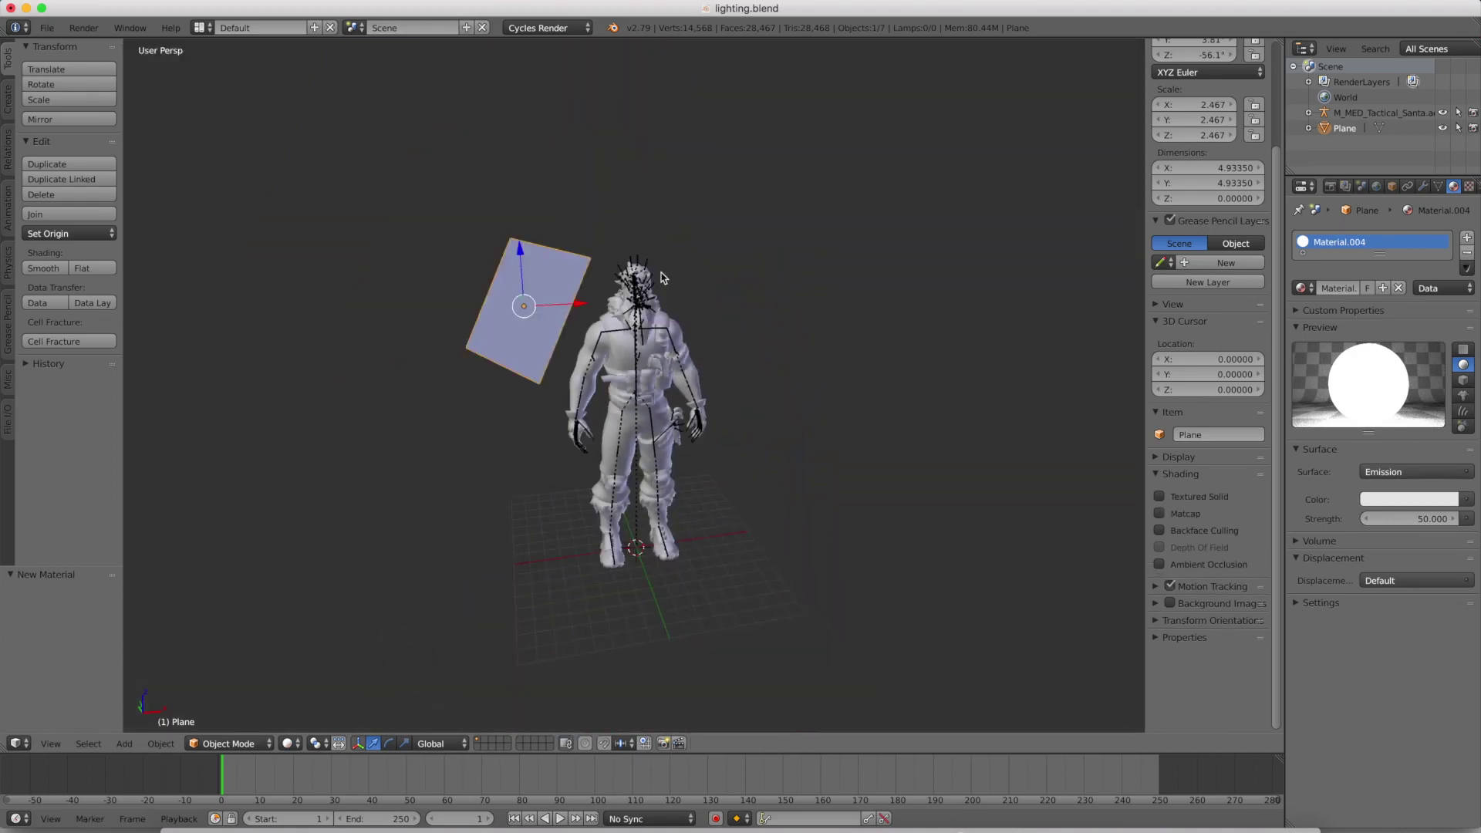
# Duplicate the emissive plane in front view, offset about 11.02 along X and -20.06 along Z.
pyautogui.press('KP_1')
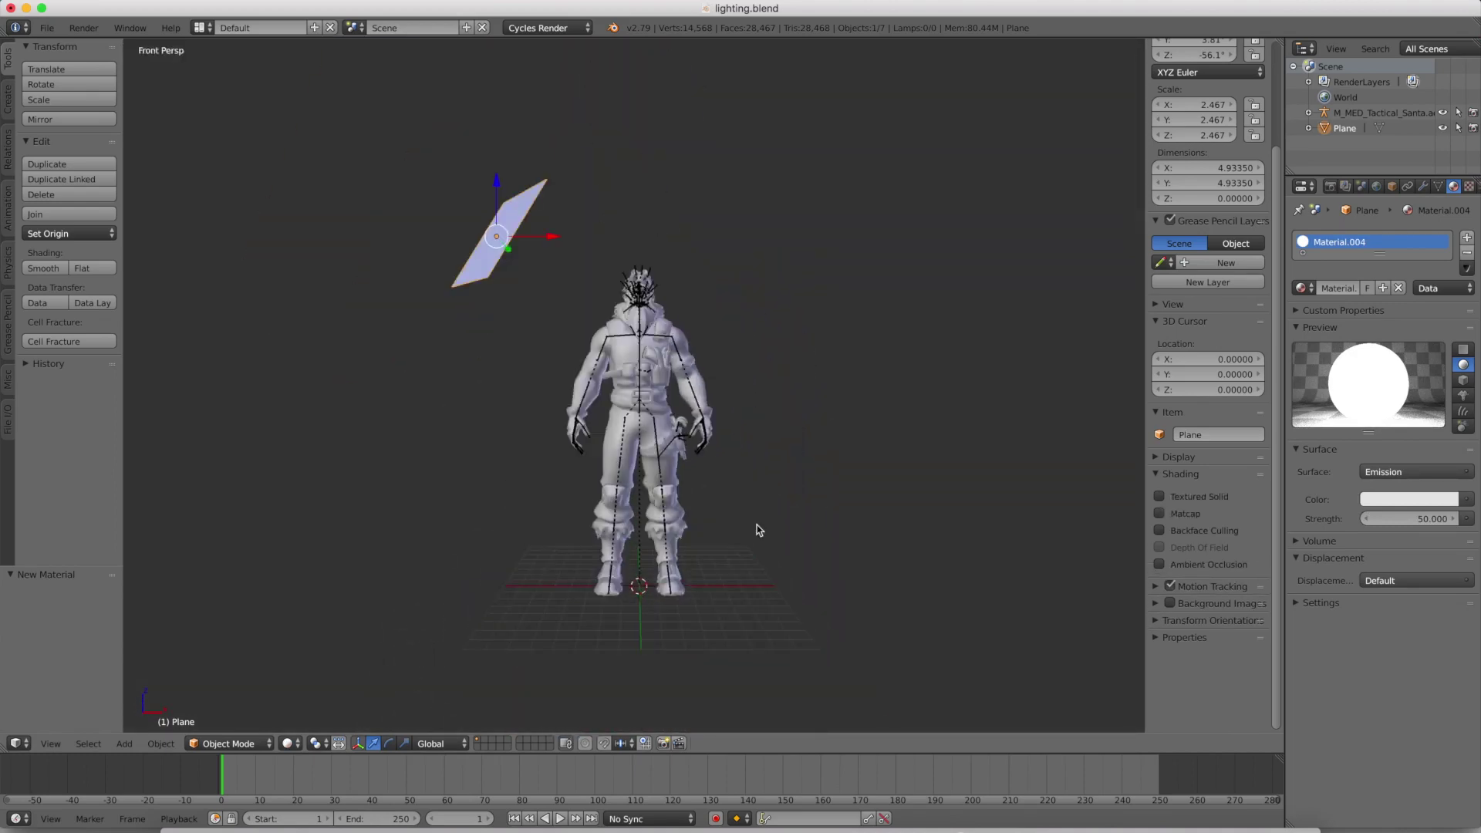
pyautogui.hotkey('shift', 'd')
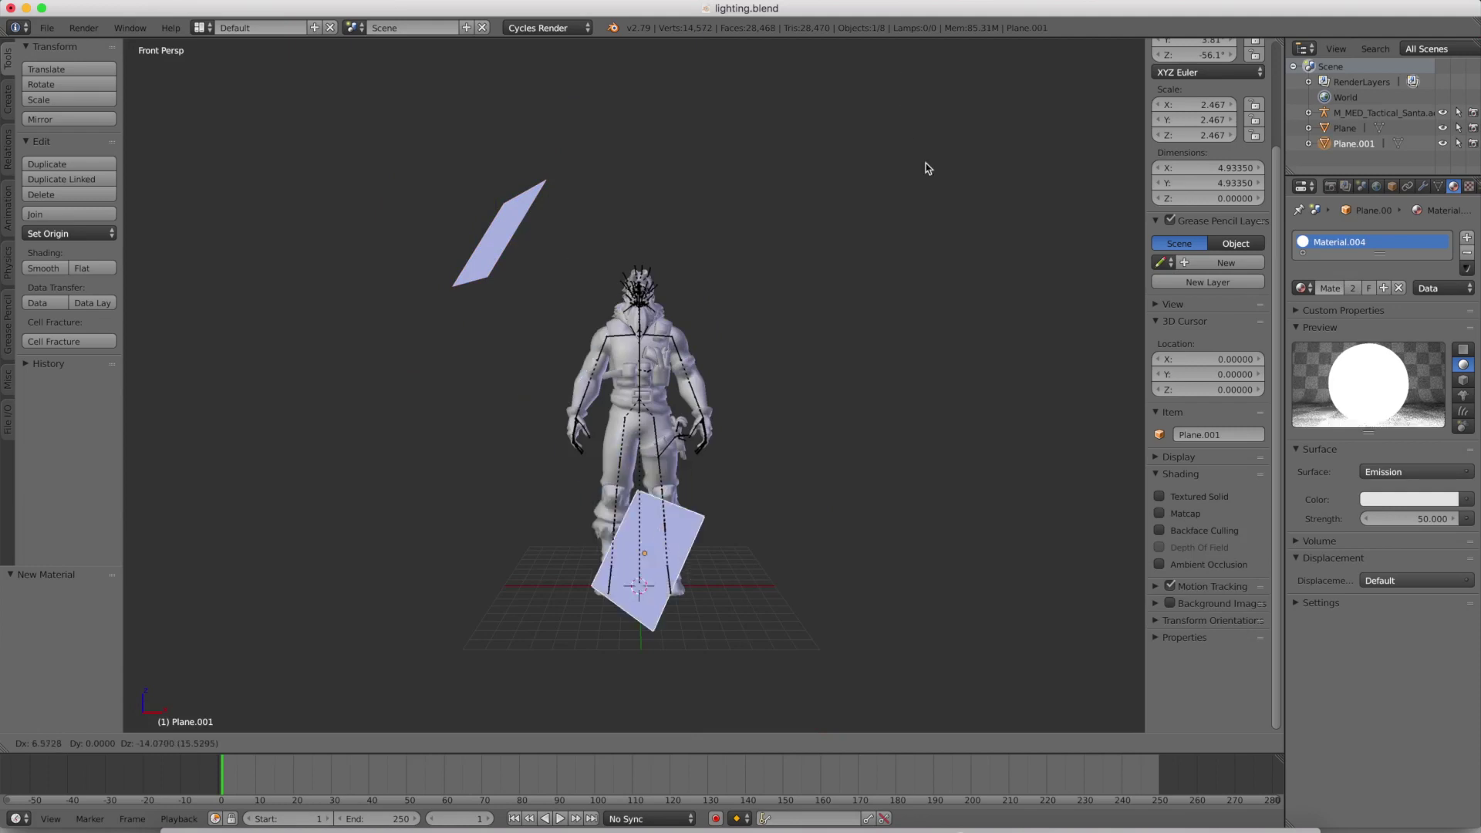
pyautogui.click(1009, 276)
# In top view, turn the duplicate plane to about -133° around Z and move it about 4.42 along X and 2.15 along Y.
pyautogui.press('KP_7')
pyautogui.press('r')
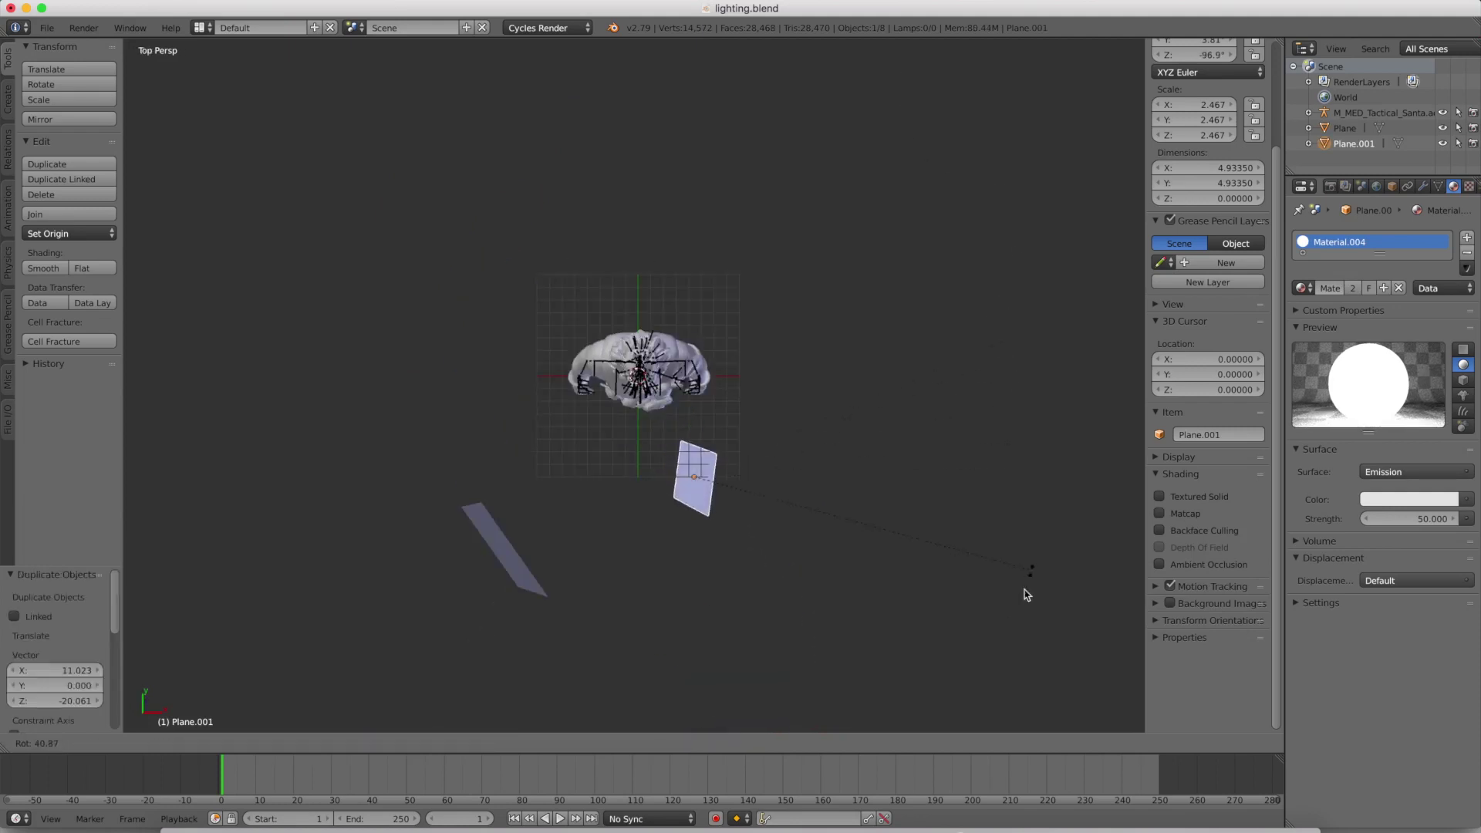
pyautogui.click(889, 724)
pyautogui.press('g')
pyautogui.click(800, 542)
# Examine in rendered shading how the two emissive planes light the character from different angles and distances.
pyautogui.moveTo(801, 541); pyautogui.dragTo(793, 437, button='middle')
pyautogui.hotkey('shift', 'z')
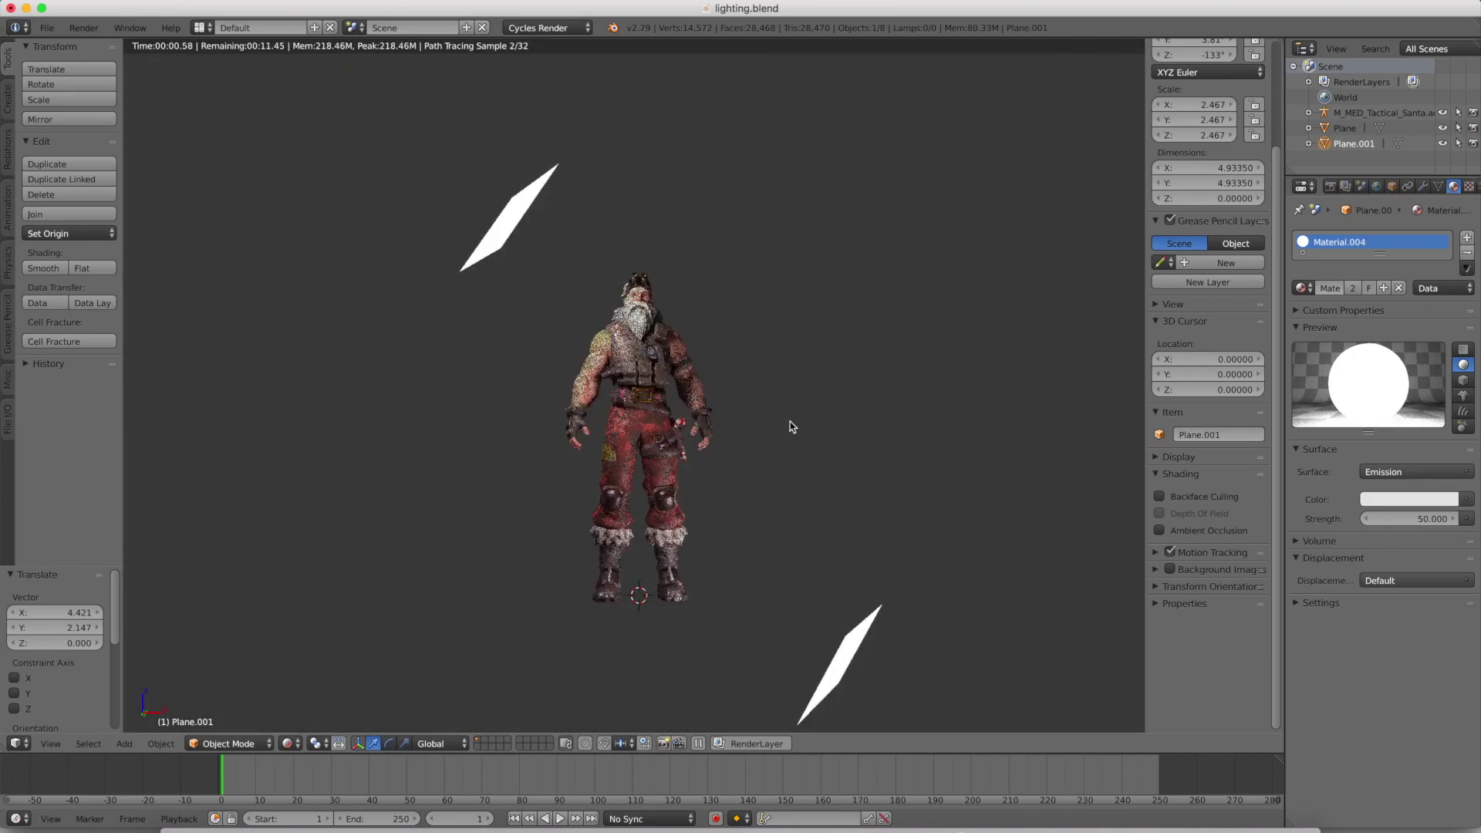
pyautogui.scroll(-5, 790, 422)
pyautogui.scroll(4, 794, 420)
pyautogui.scroll(3, 796, 423)
pyautogui.moveTo(797, 423); pyautogui.dragTo(486, 424, button='middle')
pyautogui.scroll(4, 489, 421)
pyautogui.scroll(-10, 507, 410)
pyautogui.moveTo(760, 429); pyautogui.dragTo(721, 410, button='middle')
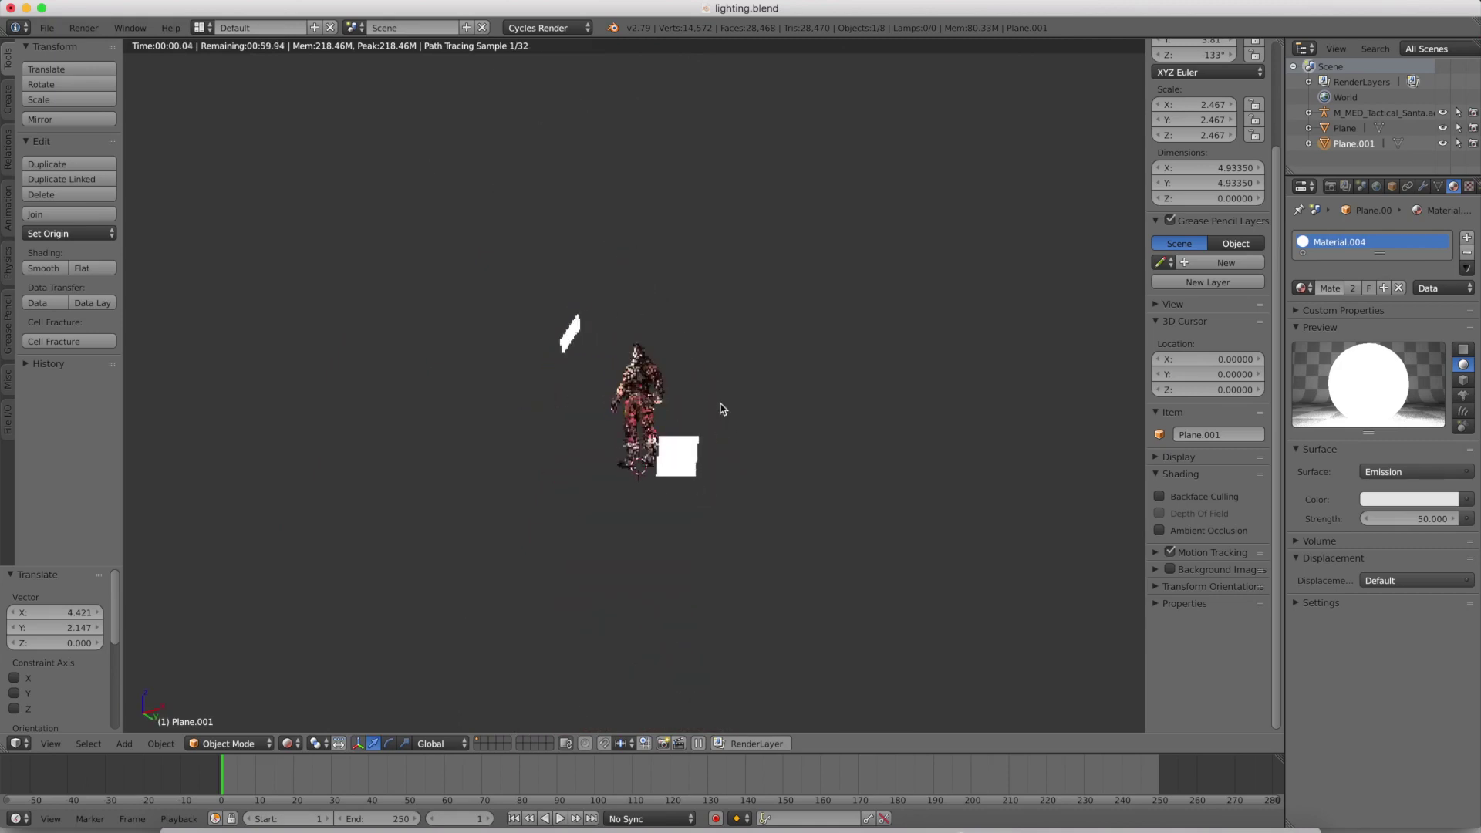
pyautogui.hotkey('shift', 'z')
# Delete both emissive planes from the scene.
pyautogui.press('x')
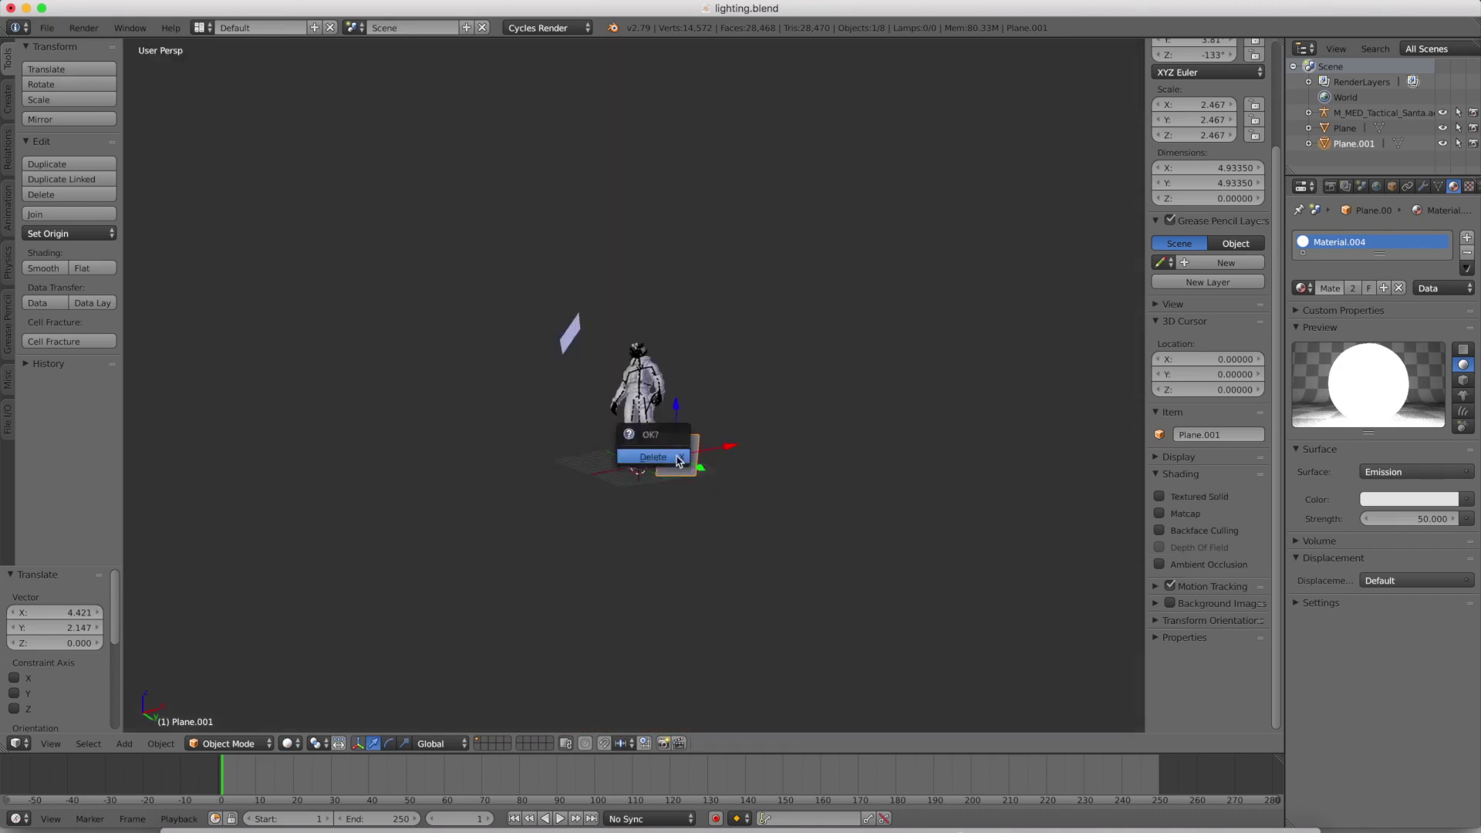
pyautogui.click(677, 462)
pyautogui.rightClick(570, 333)
pyautogui.press('x')
pyautogui.click(563, 338)
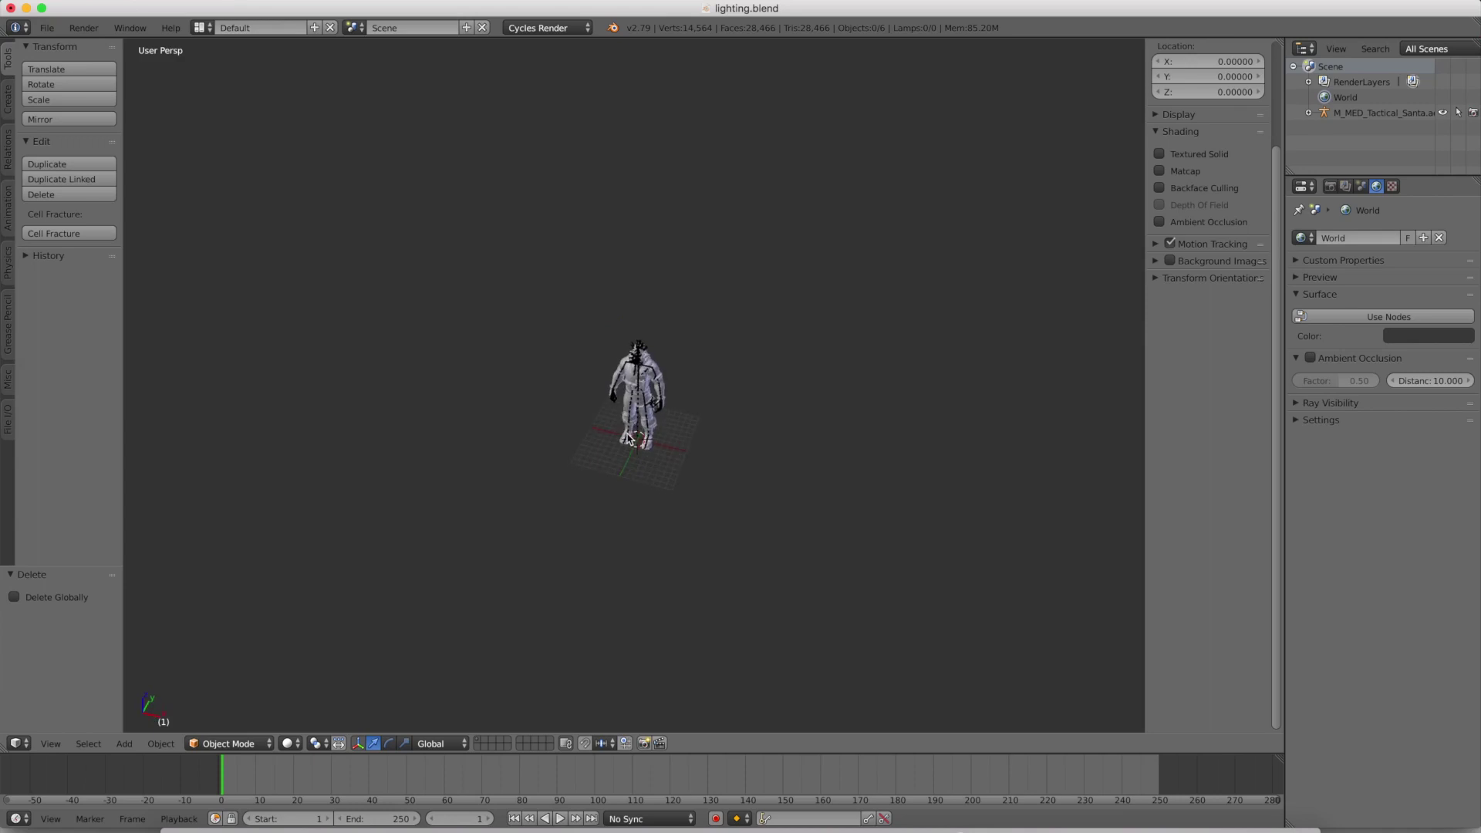
# Add another mesh primitive to the scene.
pyautogui.scroll(4, 633, 432)
pyautogui.hotkey('shift', 'a')
pyautogui.moveTo(632, 428)
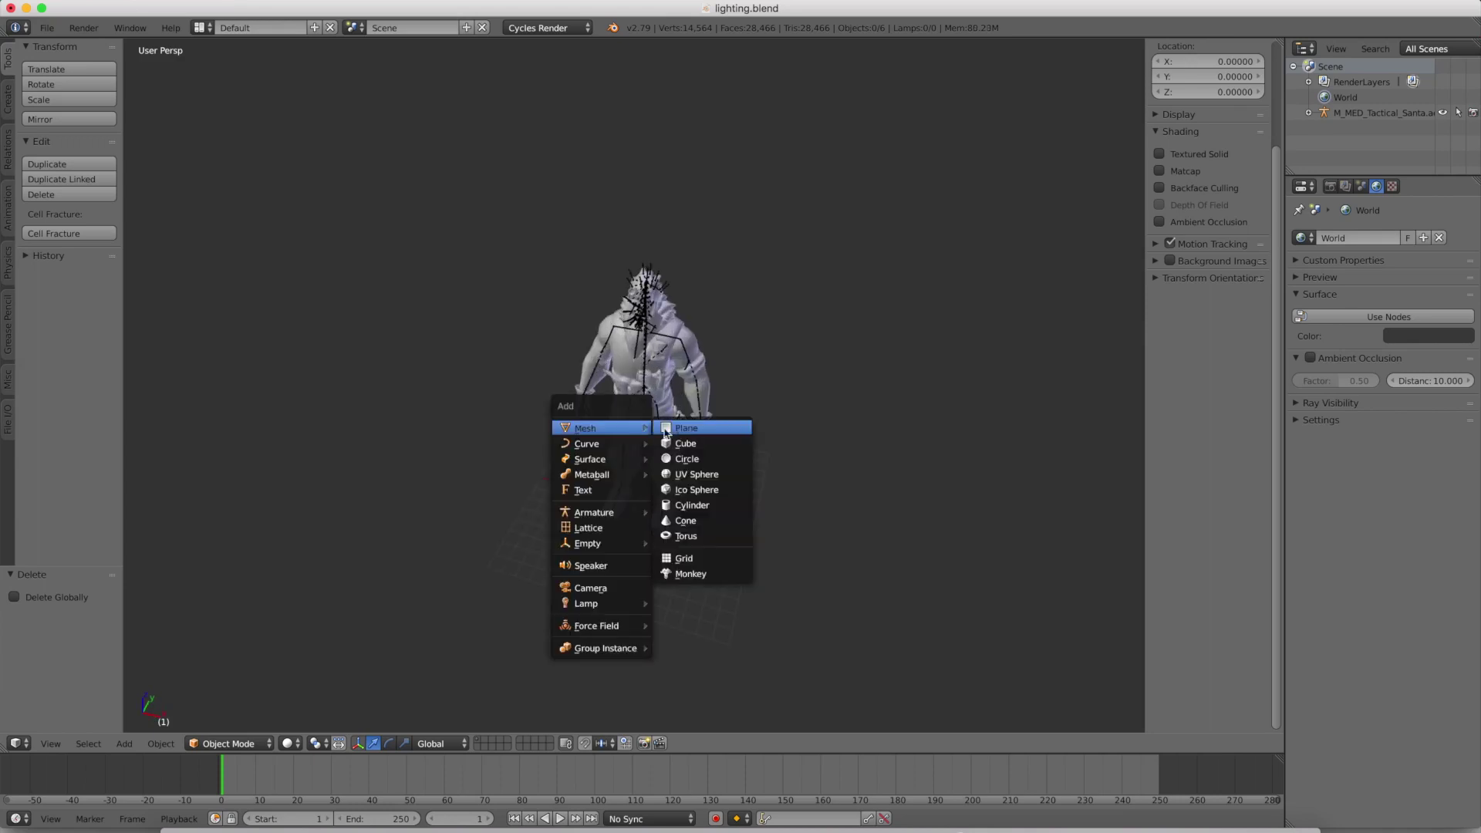
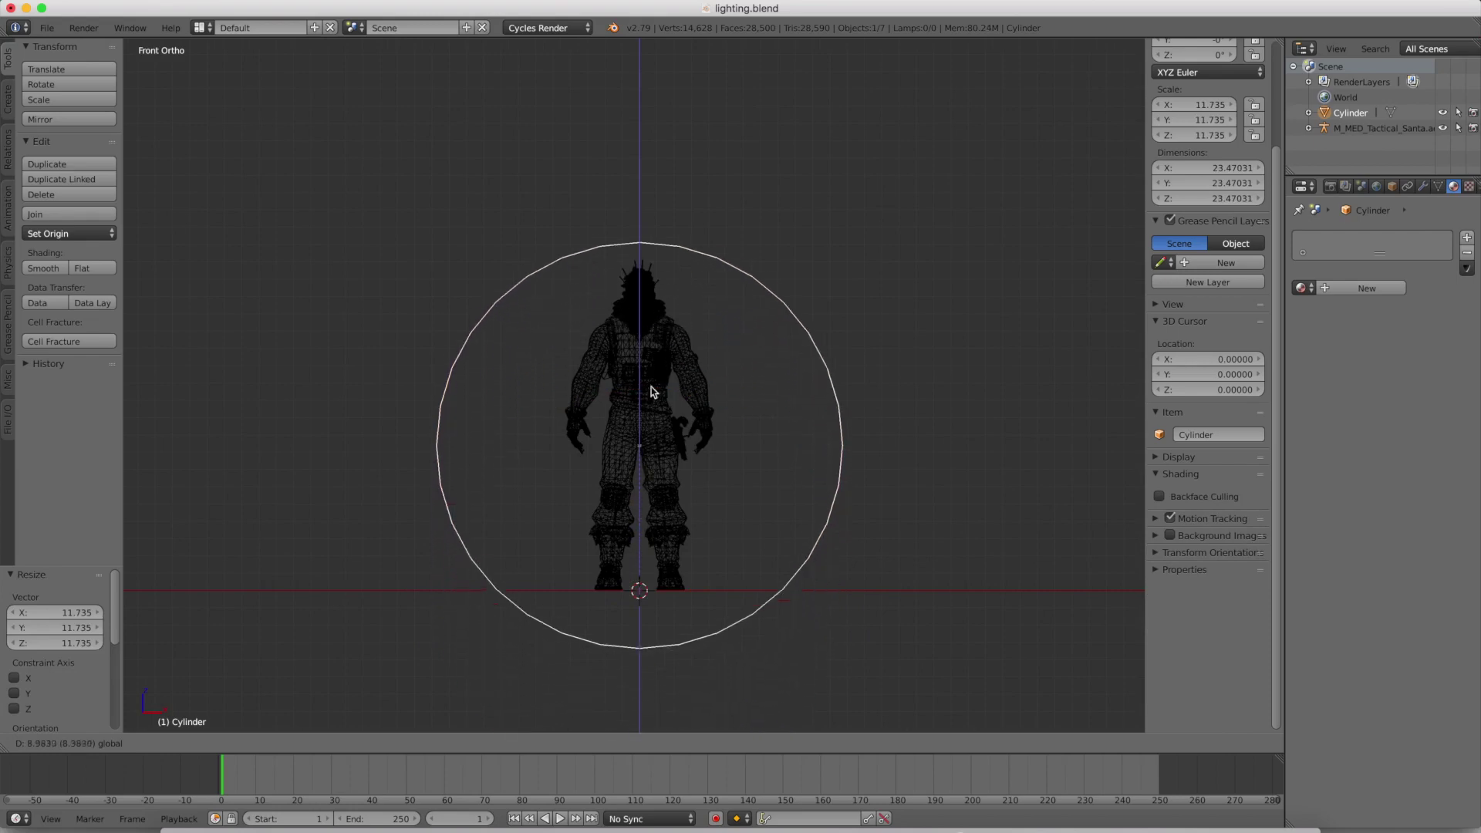
# Delete the cylinder's end cap face behind the character in edit mode.
pyautogui.press('Tab')
pyautogui.moveTo(664, 372); pyautogui.dragTo(527, 664, button='middle')
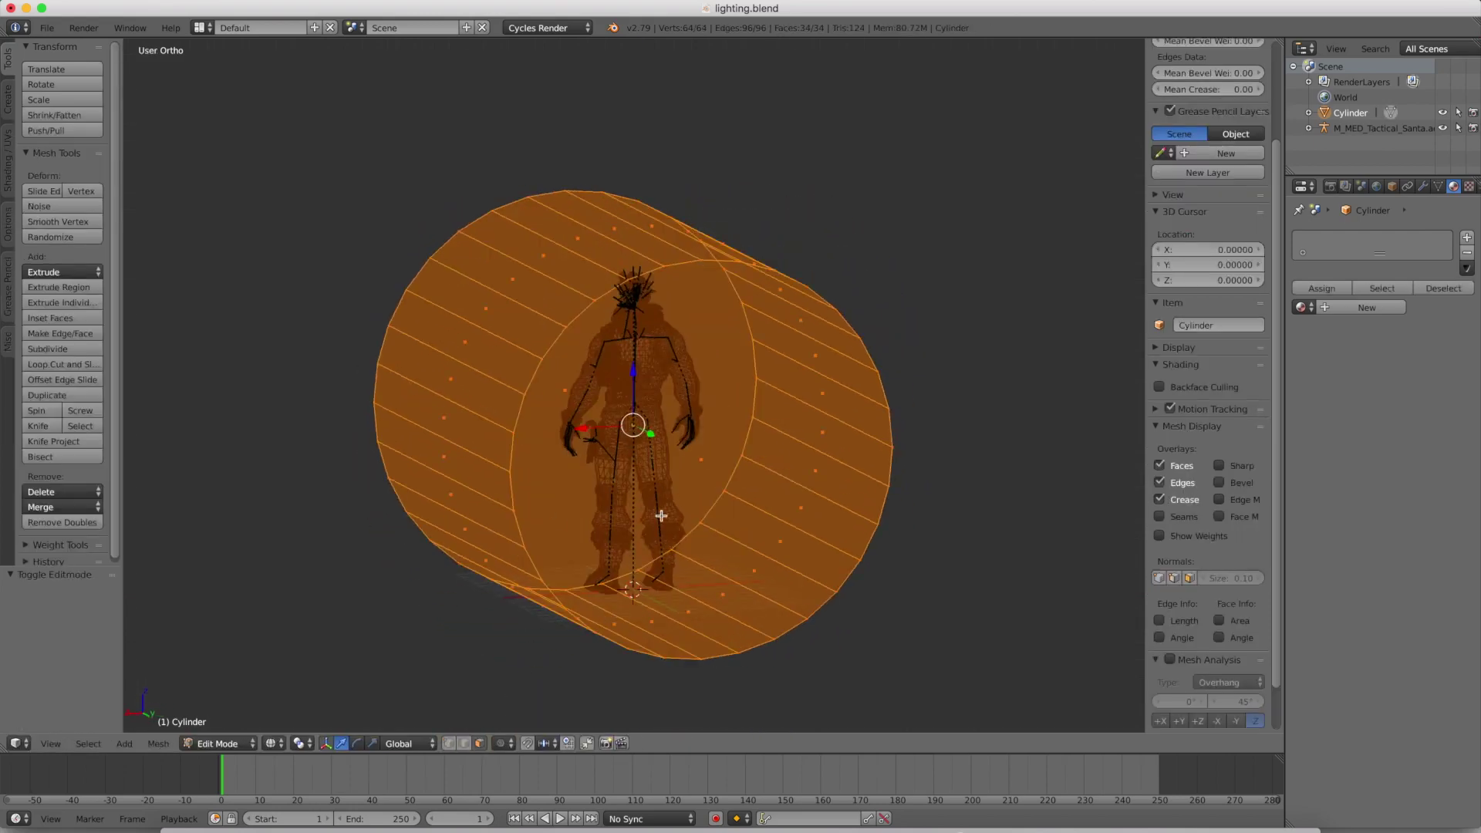
pyautogui.rightClick(652, 535)
pyautogui.moveTo(680, 474); pyautogui.dragTo(704, 465, button='middle')
pyautogui.press('x')
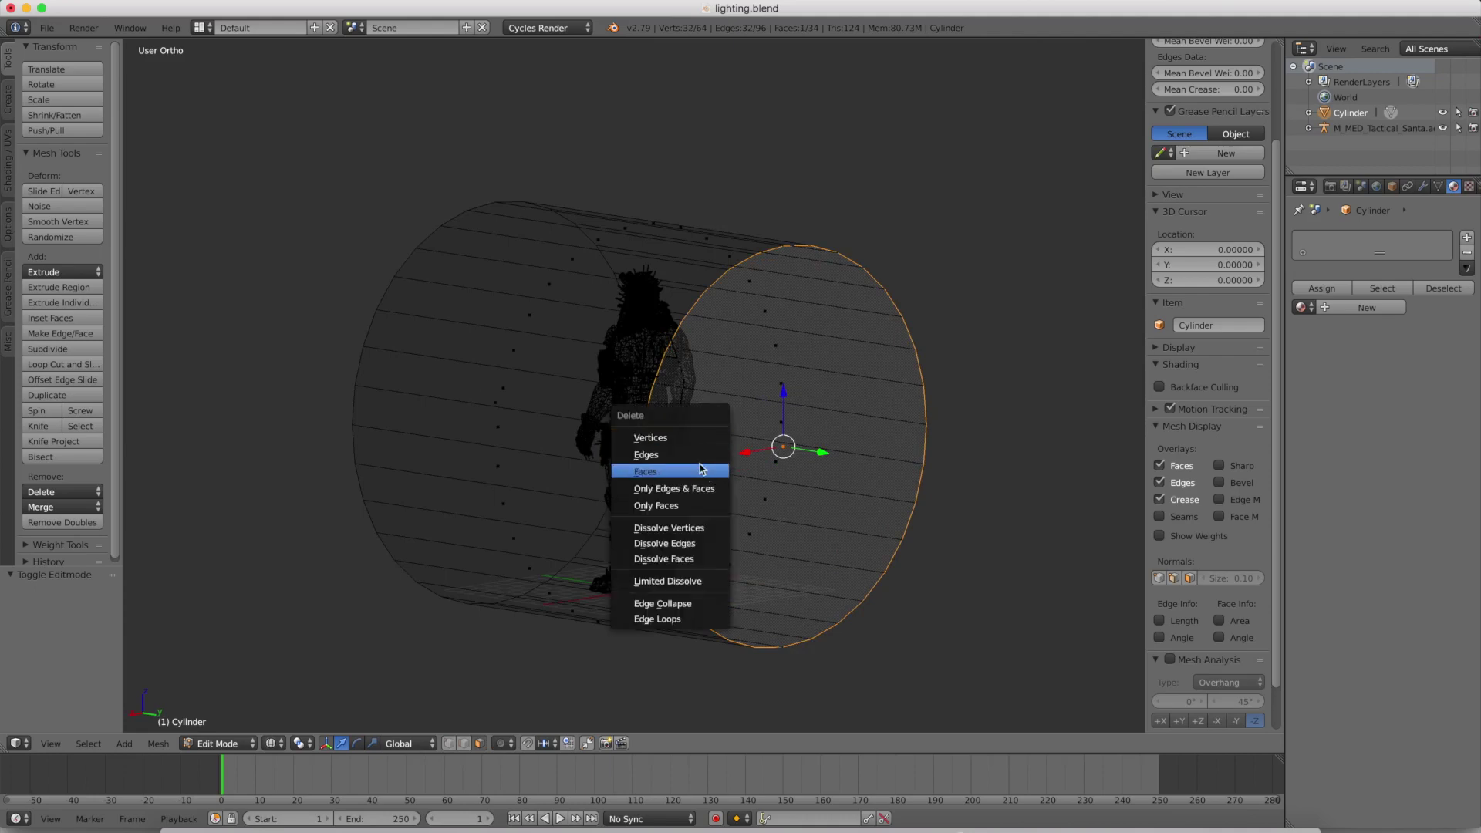
pyautogui.click(701, 468)
# Return to object mode and view the character inside the cylinder from the front in solid shading and perspective with all layers visible.
pyautogui.press('Tab')
pyautogui.press('z')
pyautogui.scroll(4, 555, 470)
pyautogui.press('KP_1')
pyautogui.scroll(-2, 632, 455)
pyautogui.press('KP_5')
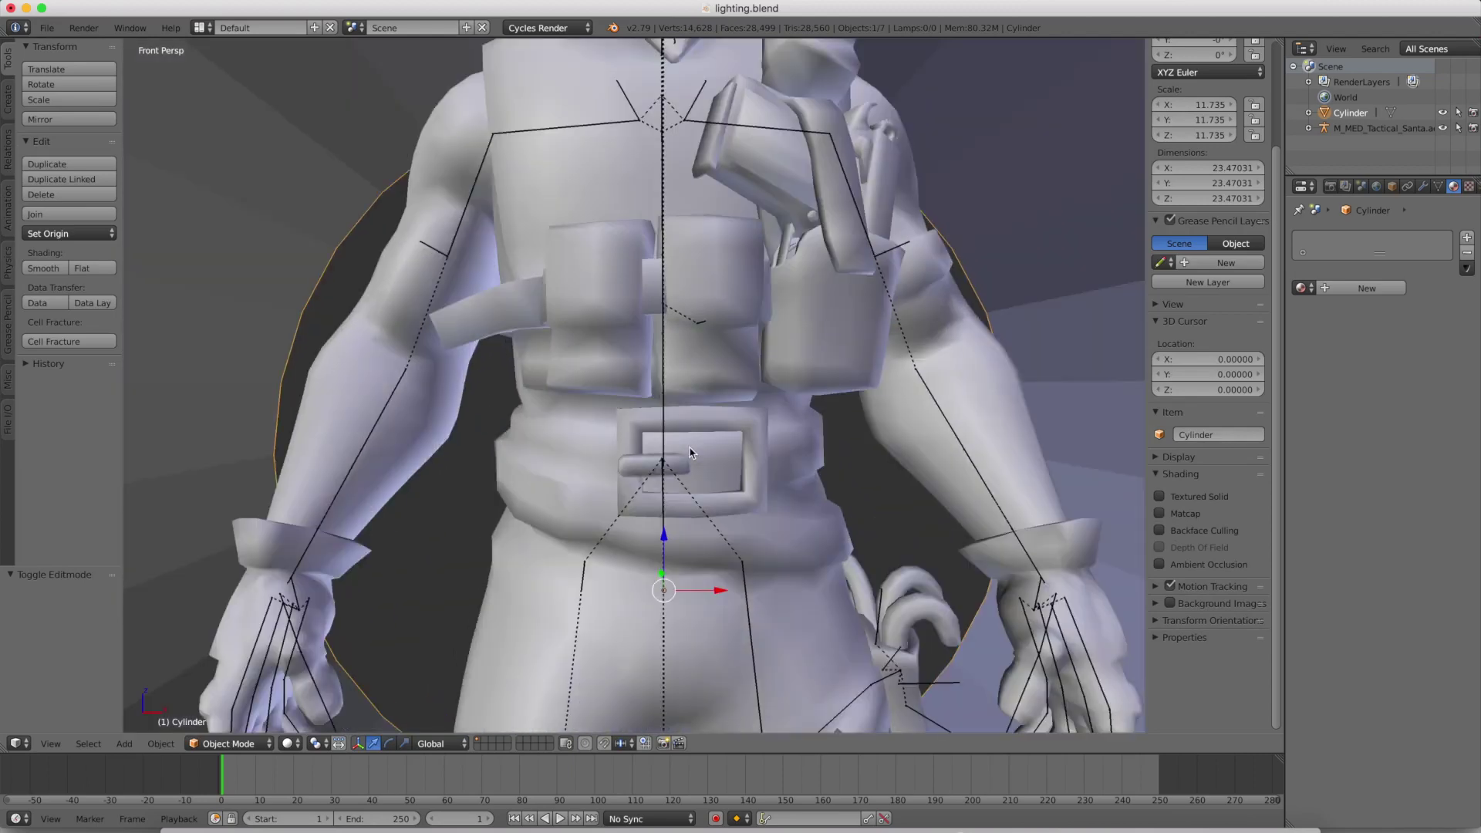
pyautogui.press('`')
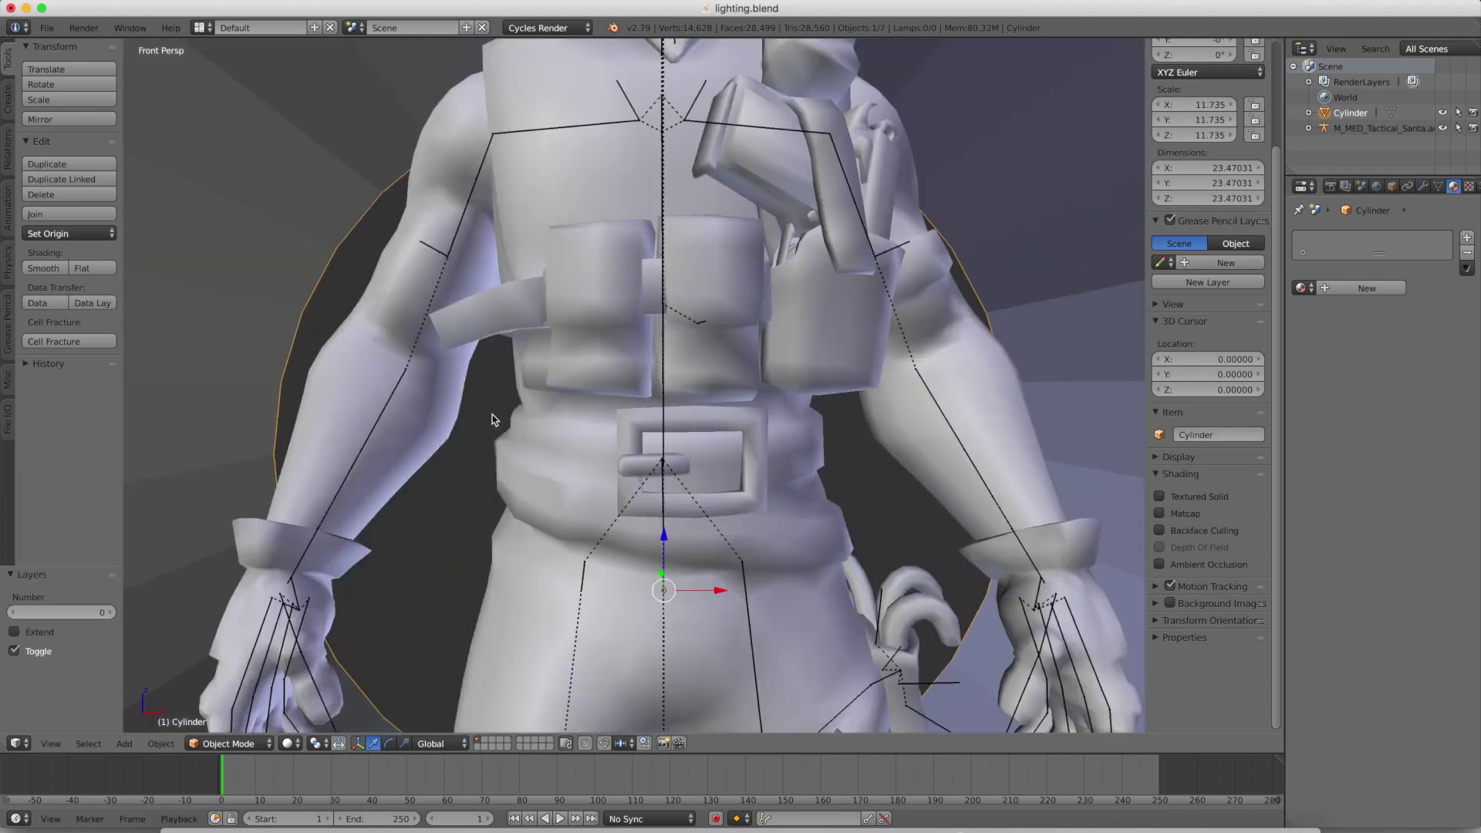
# Try to enlarge the cylinder's whole linked mesh in edit mode, by about 20 times and by a further 3 times.
pyautogui.press('Tab')
pyautogui.rightClick(300, 346)
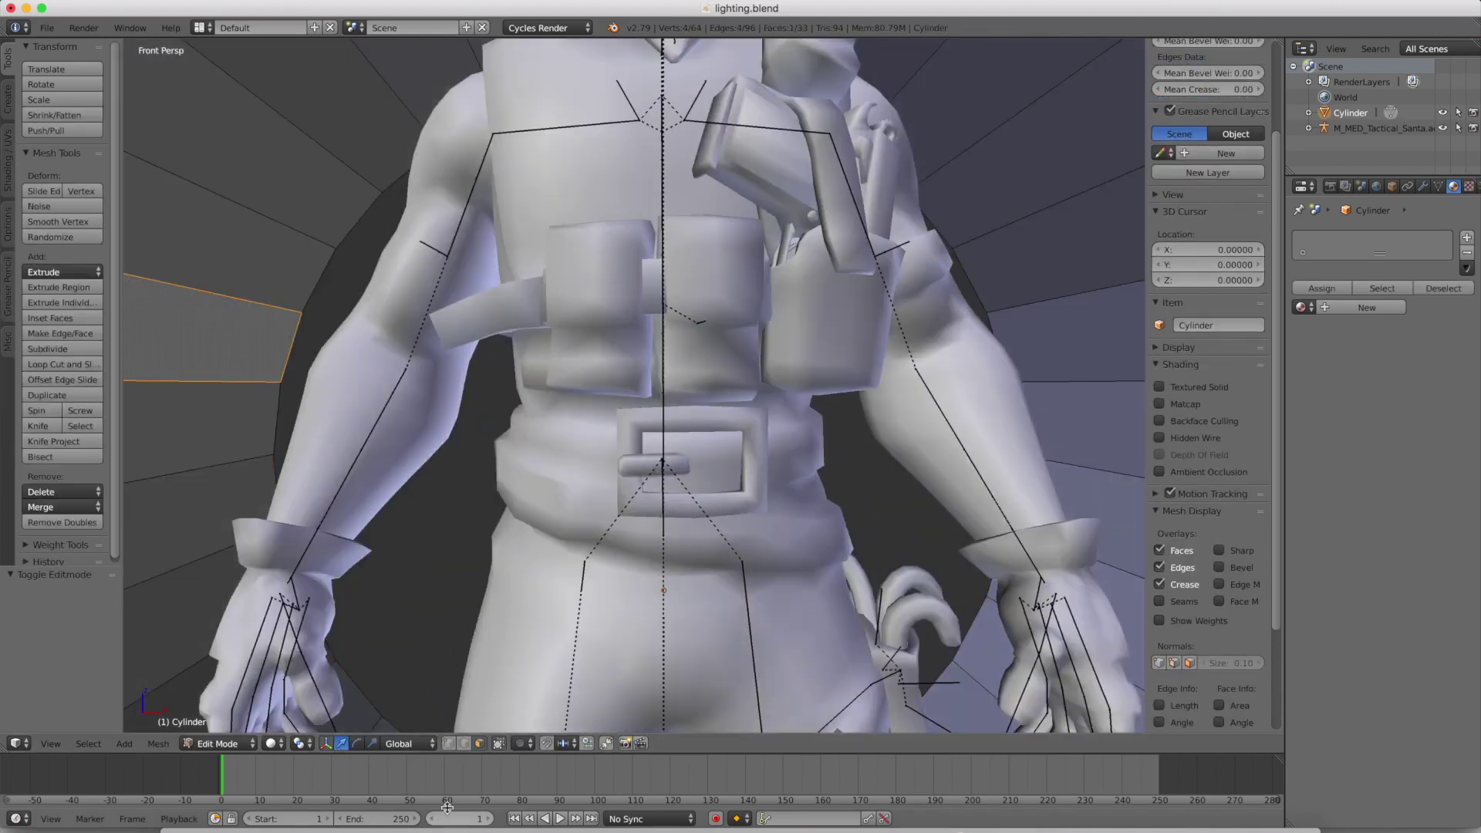
pyautogui.rightClick(305, 322)
pyautogui.hotkey('ctrl', 'l')
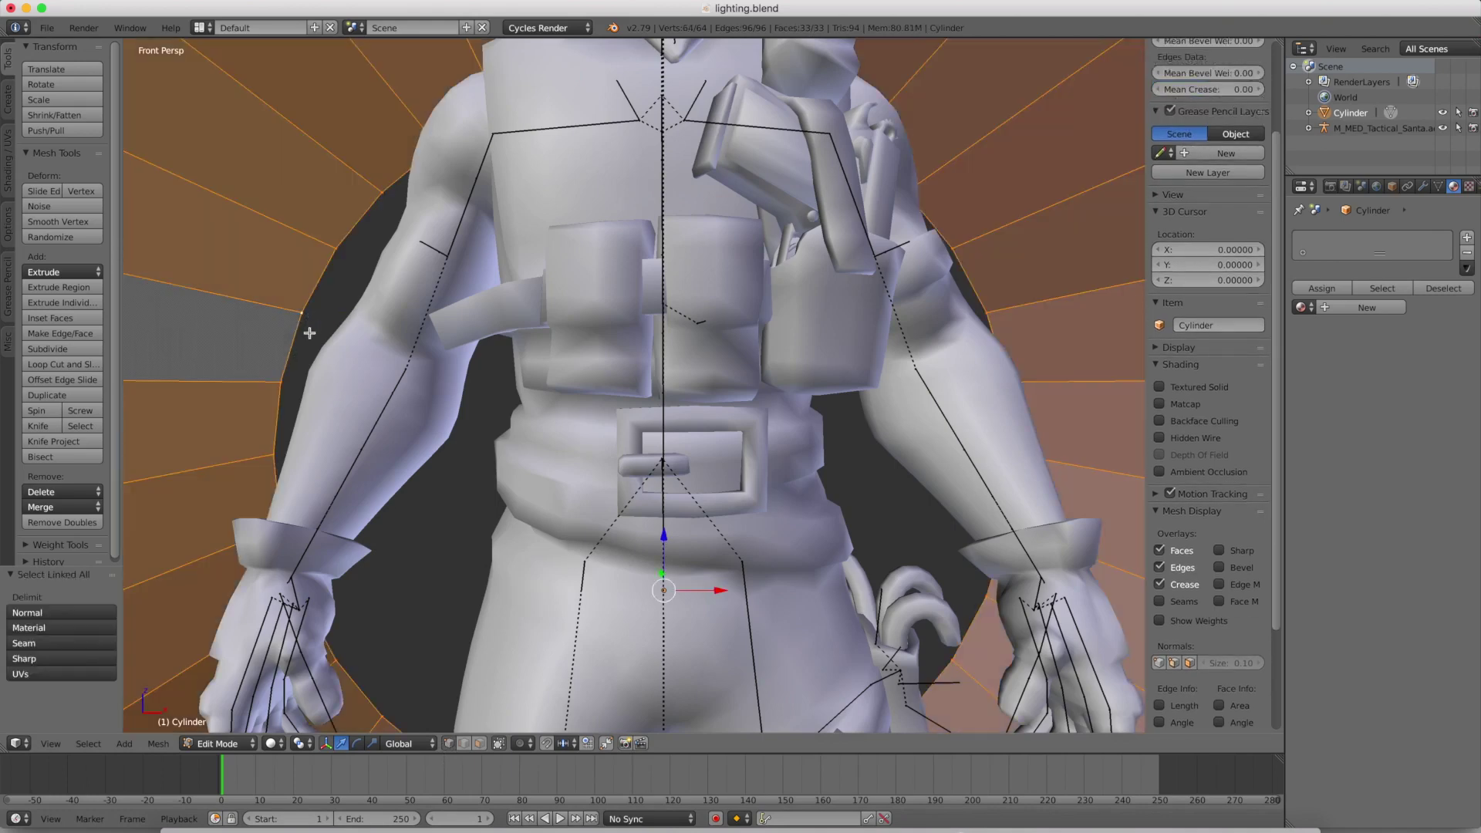
pyautogui.press('s')
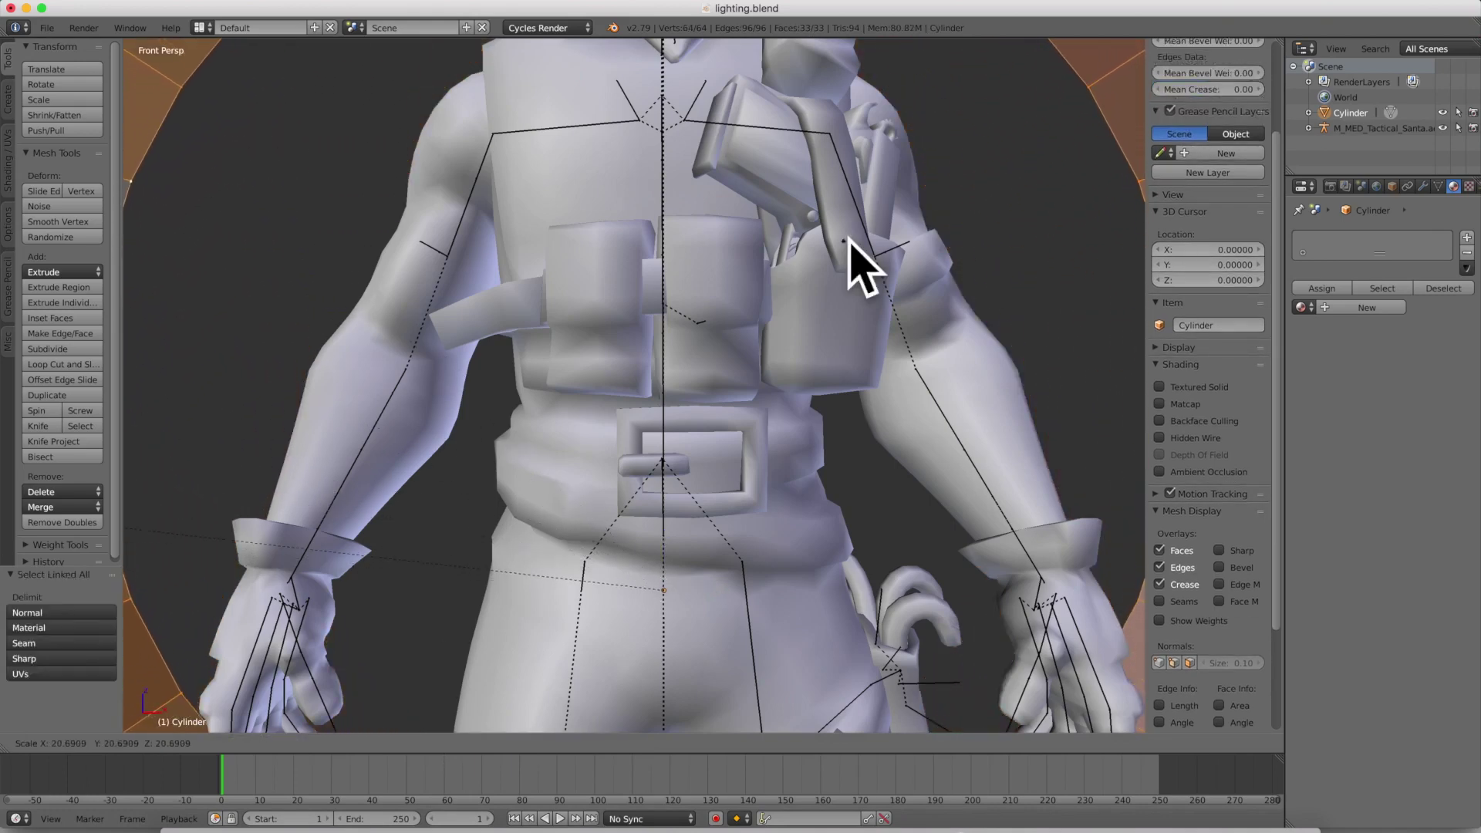
pyautogui.click(152, 233)
pyautogui.scroll(-11, 509, 299)
pyautogui.press('s')
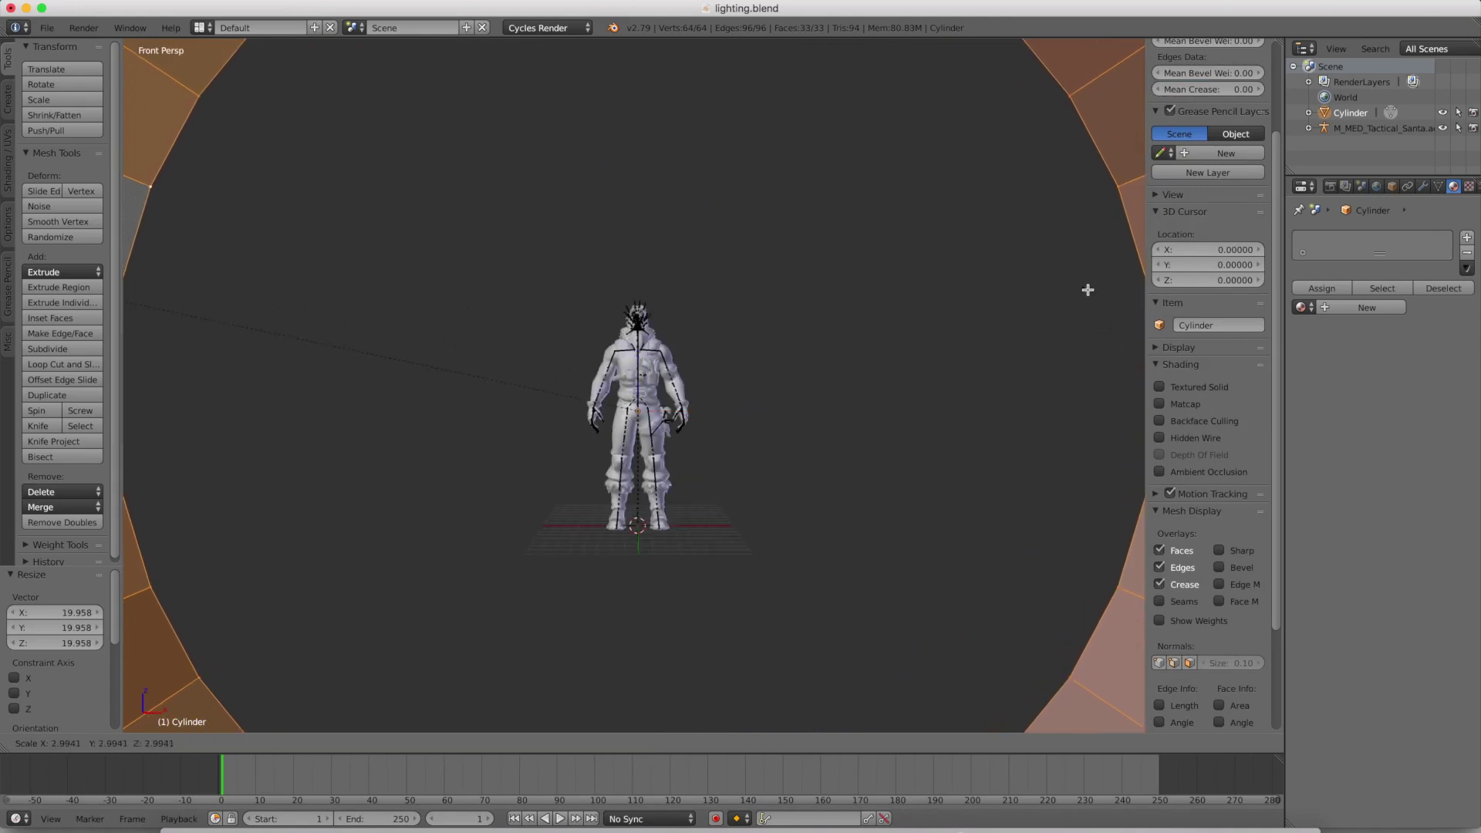
pyautogui.click(1086, 290)
pyautogui.scroll(5, 456, 561)
pyautogui.scroll(-11, 504, 543)
pyautogui.scroll(-12, 515, 542)
pyautogui.scroll(10, 523, 543)
pyautogui.scroll(-7, 524, 543)
pyautogui.scroll(5, 717, 548)
pyautogui.scroll(-4, 737, 546)
pyautogui.scroll(15, 732, 540)
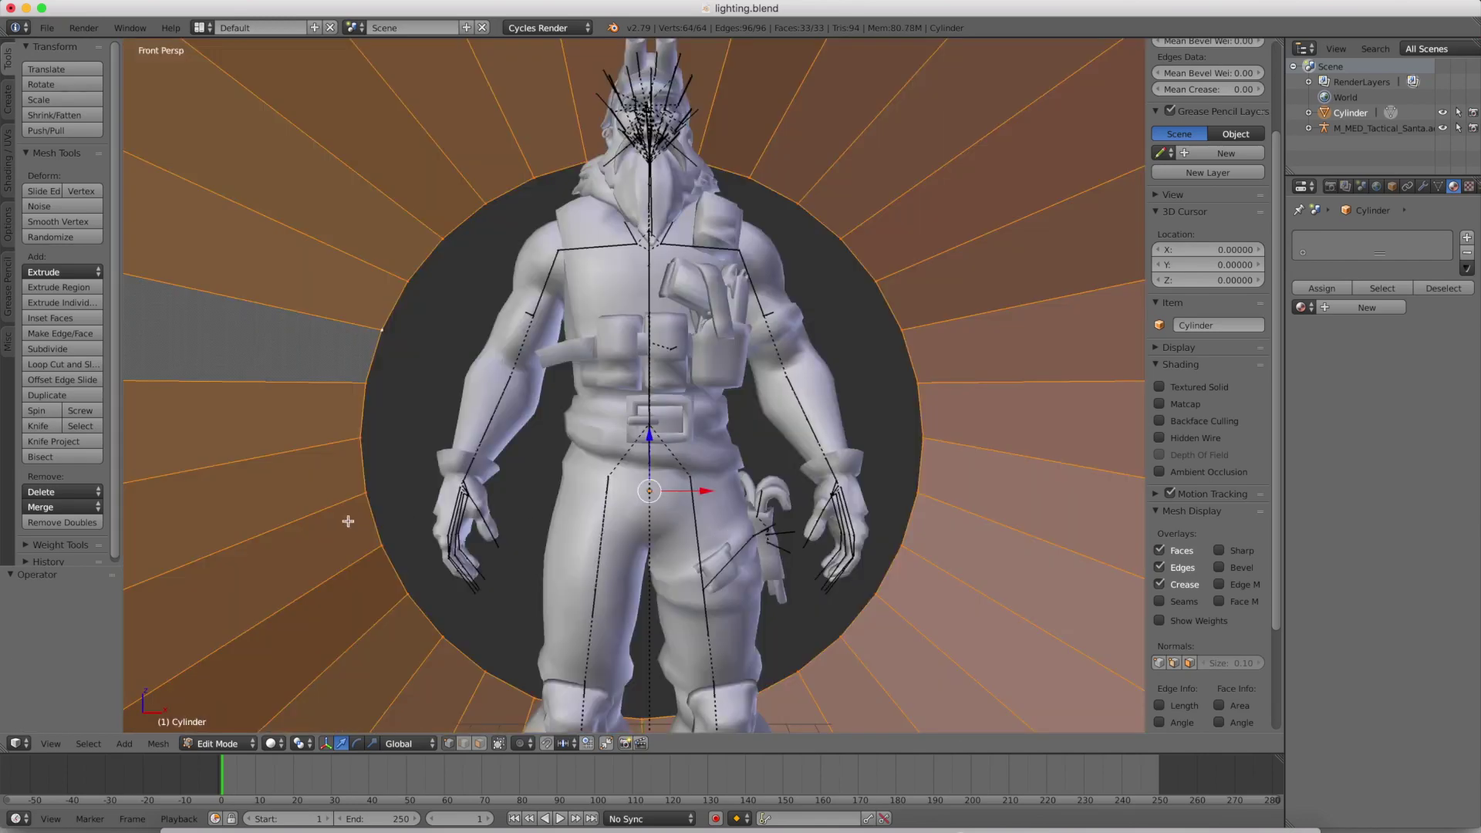
# Scale up only the edge loop at the cylinder's open rear end until the object is about 63.46 wide in X and Y.
pyautogui.press('a')
pyautogui.keyDown('alt'); pyautogui.rightClick(377, 509); pyautogui.keyUp('alt')
pyautogui.press('s')
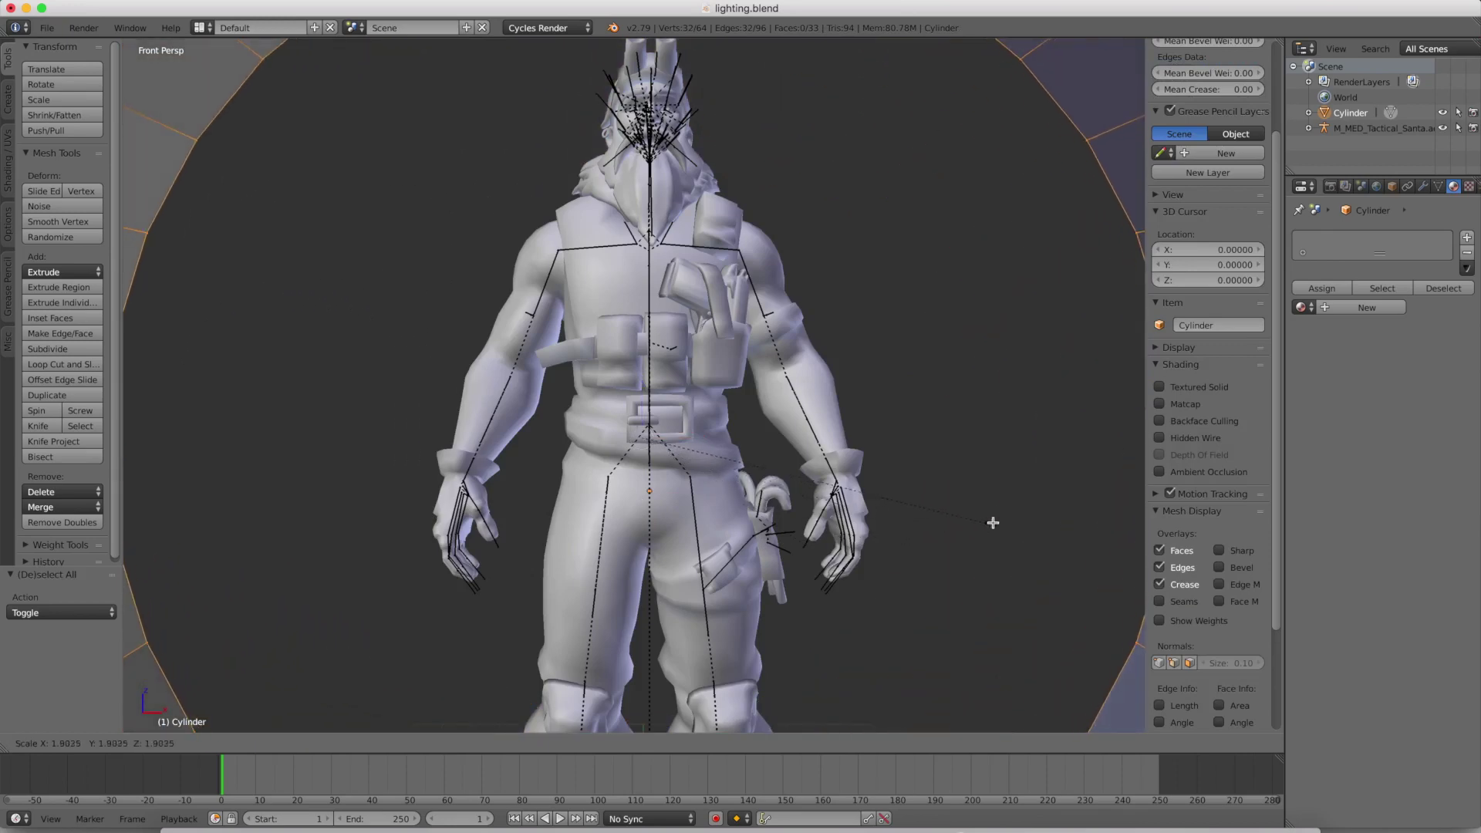
pyautogui.click(121, 502)
pyautogui.scroll(-5, 246, 482)
pyautogui.press('Tab')
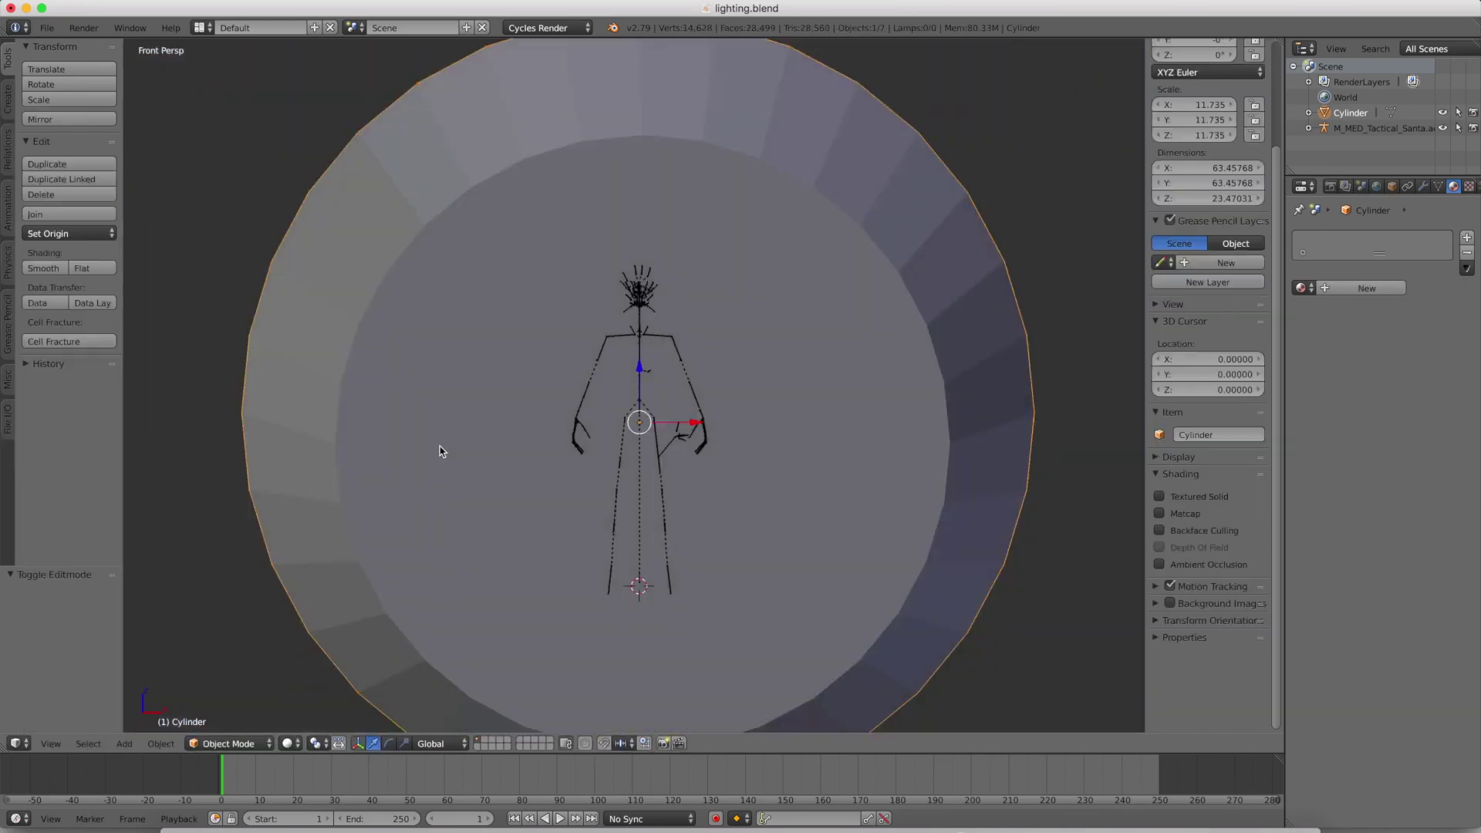
# Stretch the flared cylinder along the global Y axis by a factor of about 1.965.
pyautogui.scroll(3, 491, 469)
pyautogui.moveTo(491, 469); pyautogui.dragTo(411, 470, button='middle')
pyautogui.scroll(-9, 428, 473)
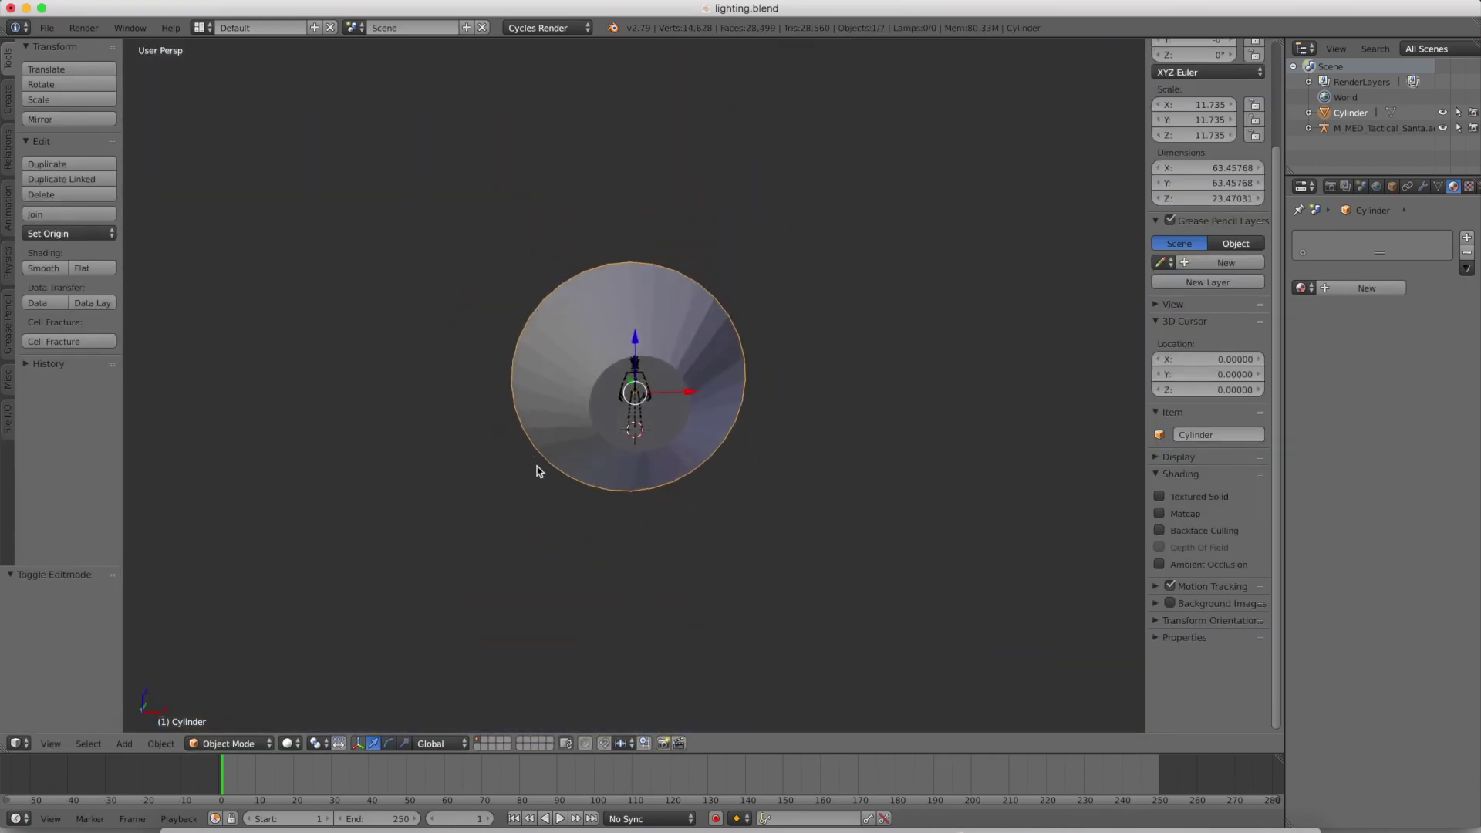
pyautogui.scroll(12, 538, 473)
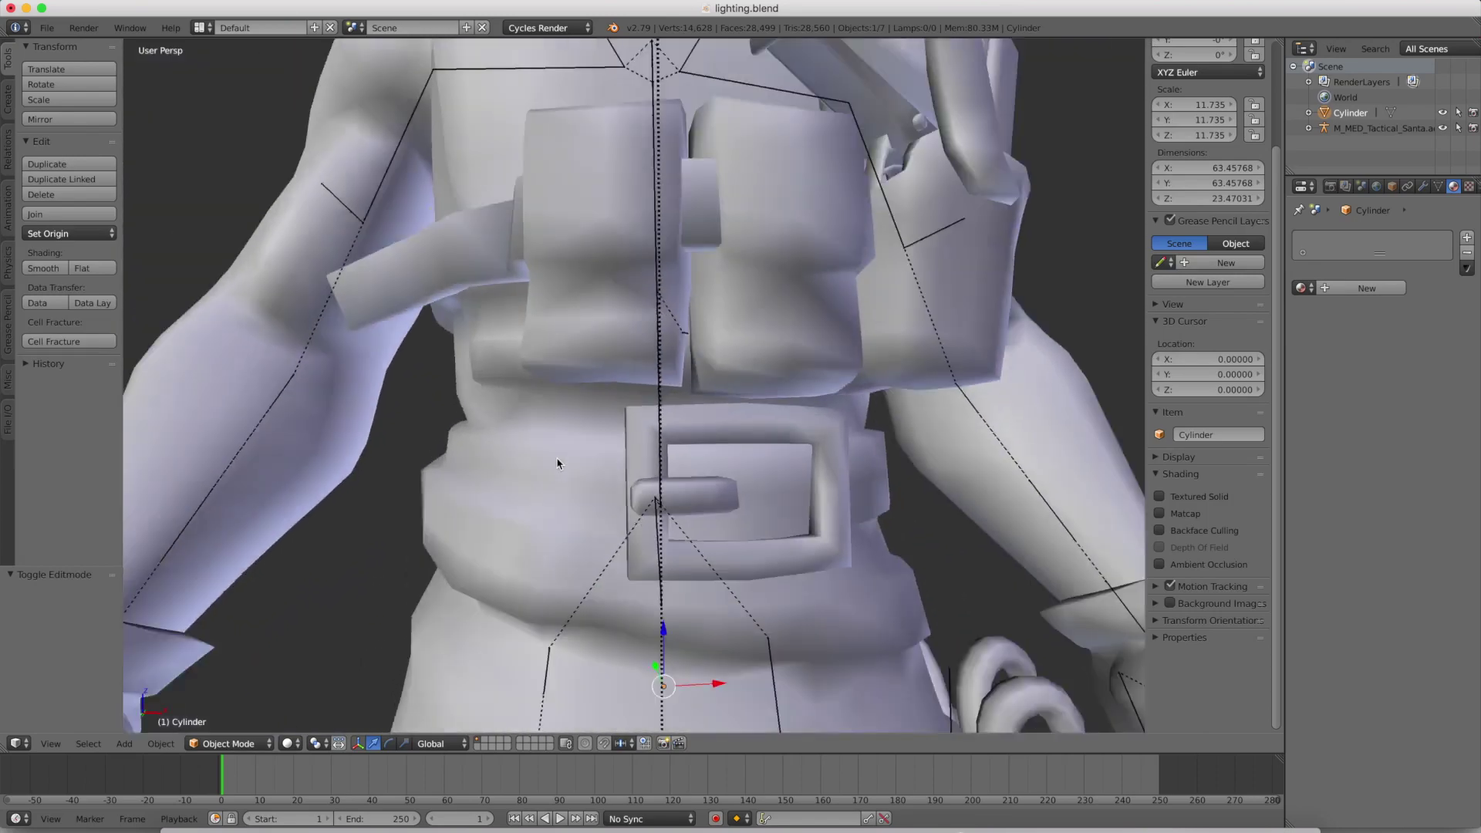
pyautogui.scroll(-7, 557, 463)
pyautogui.moveTo(556, 462); pyautogui.dragTo(499, 483, button='middle')
pyautogui.press('Tab')
pyautogui.scroll(-6, 539, 469)
pyautogui.press('Tab')
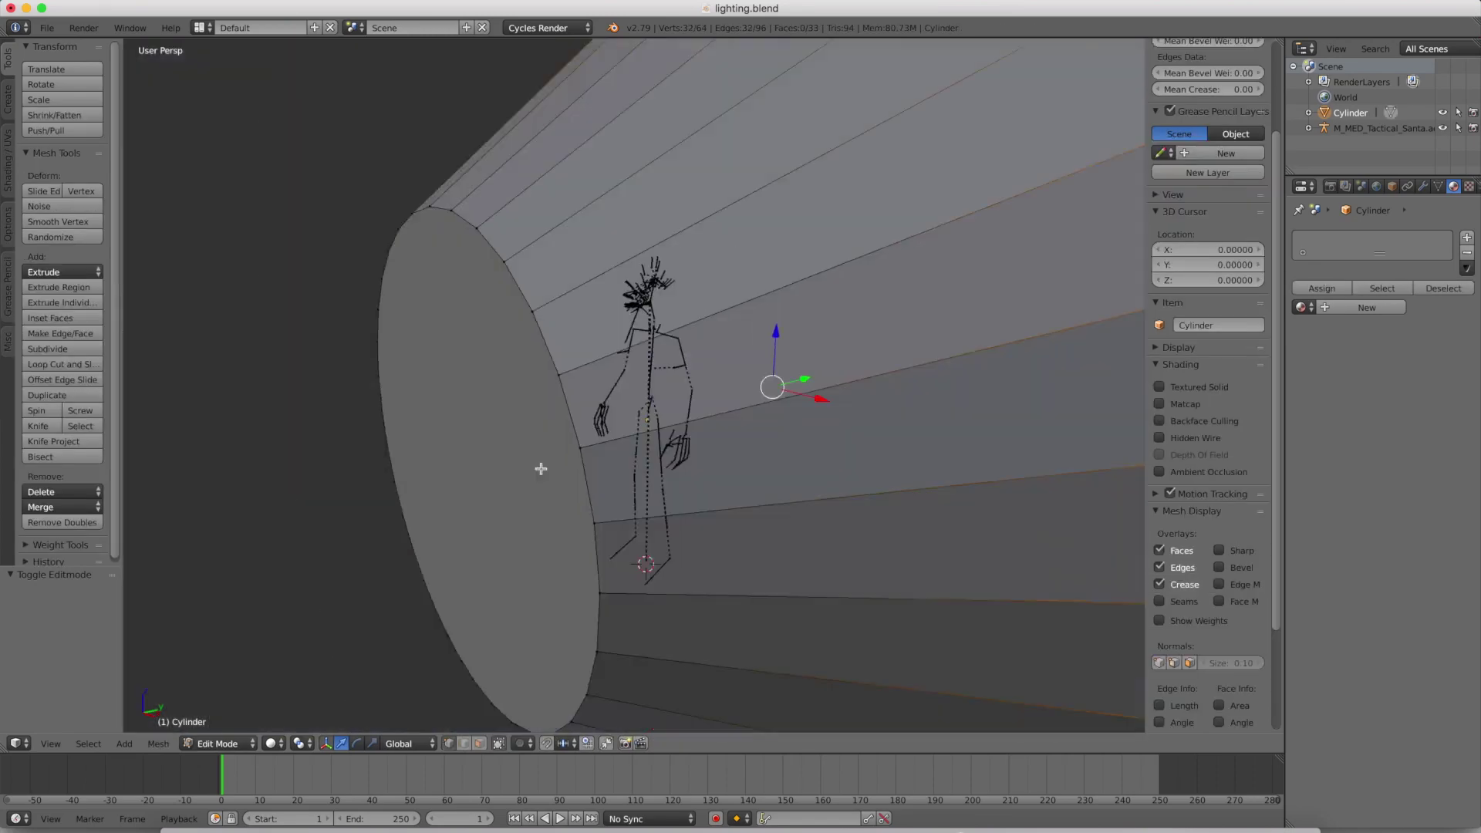
pyautogui.moveTo(603, 474); pyautogui.dragTo(572, 478, button='middle')
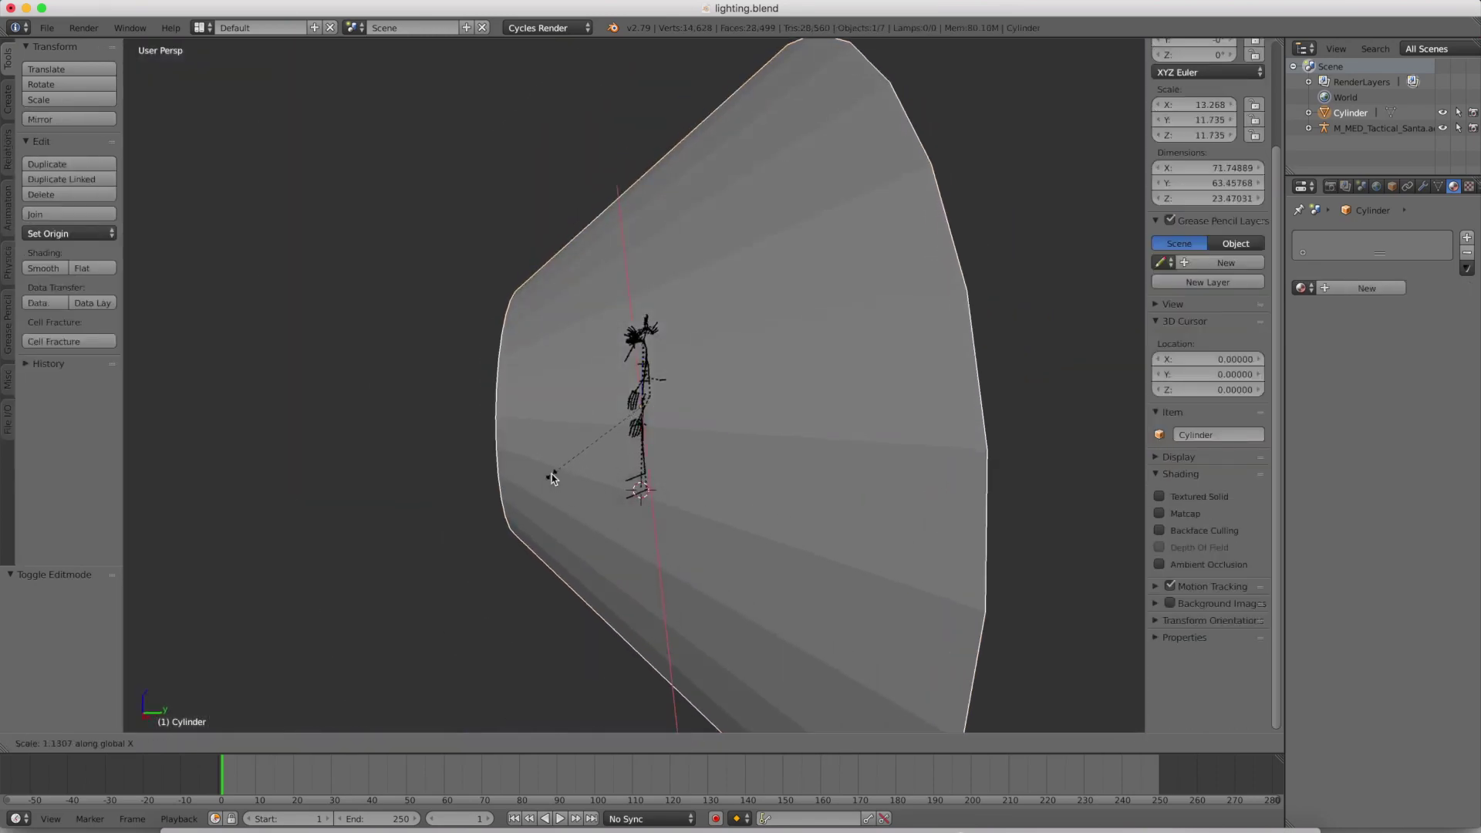
pyautogui.press('s')
pyautogui.press('y')
pyautogui.click(456, 472)
pyautogui.moveTo(456, 472); pyautogui.dragTo(575, 449, button='middle')
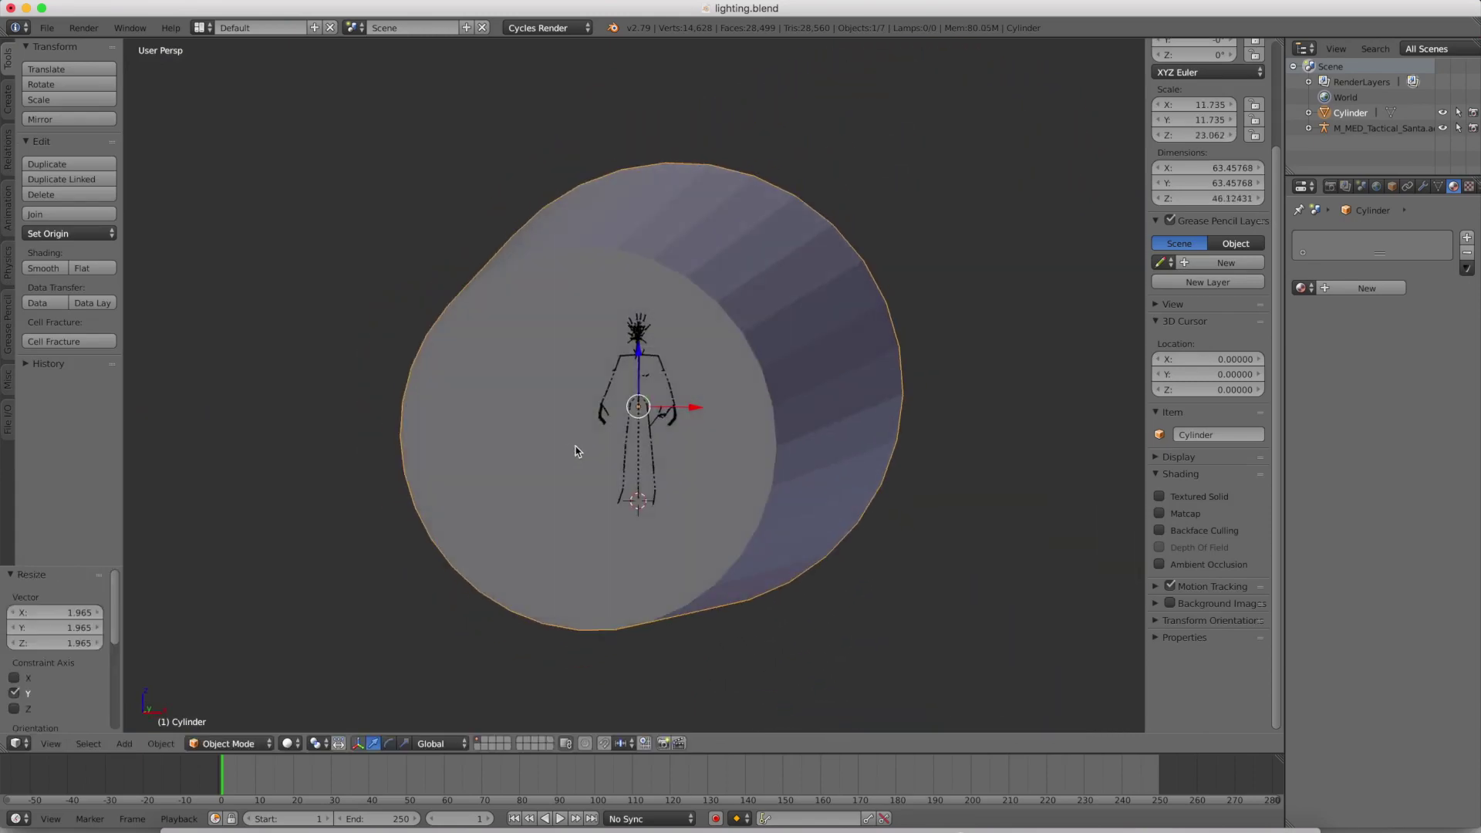
# Widen the open rear edge loop further until the cylinder's X and Y dimensions are about 169.37.
pyautogui.scroll(4, 575, 449)
pyautogui.press('Tab')
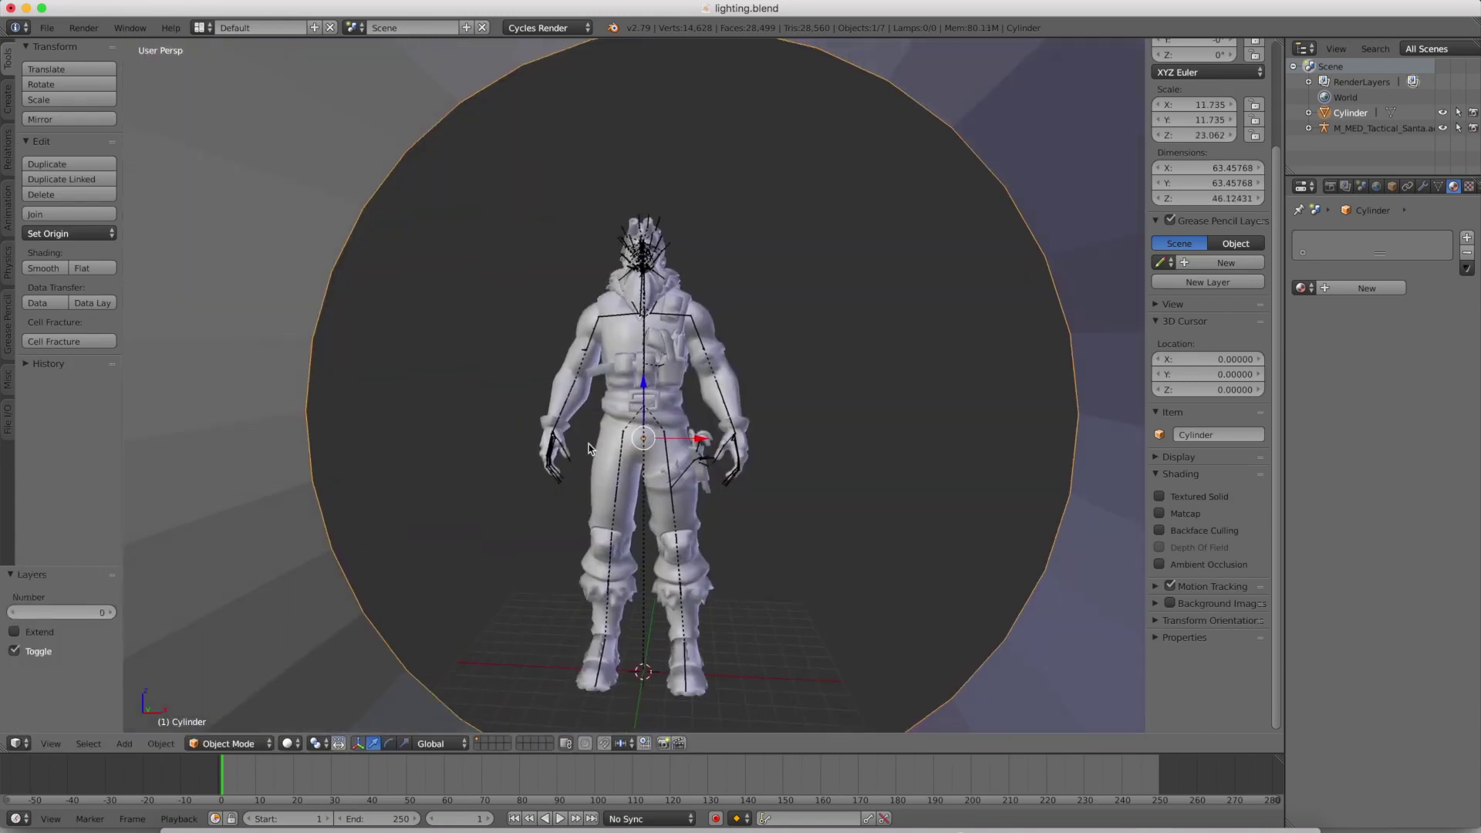
pyautogui.press('s')
pyautogui.click(754, 394)
pyautogui.scroll(3, 754, 393)
pyautogui.scroll(-8, 754, 394)
pyautogui.moveTo(755, 393)
pyautogui.mouseDown(button='middle')
pyautogui.moveTo(606, 436)
pyautogui.moveTo(728, 415)
pyautogui.moveTo(741, 391)
pyautogui.moveTo(706, 433)
pyautogui.moveTo(710, 394)
pyautogui.mouseUp(button='middle')
pyautogui.press('Tab')
pyautogui.scroll(6, 729, 404)
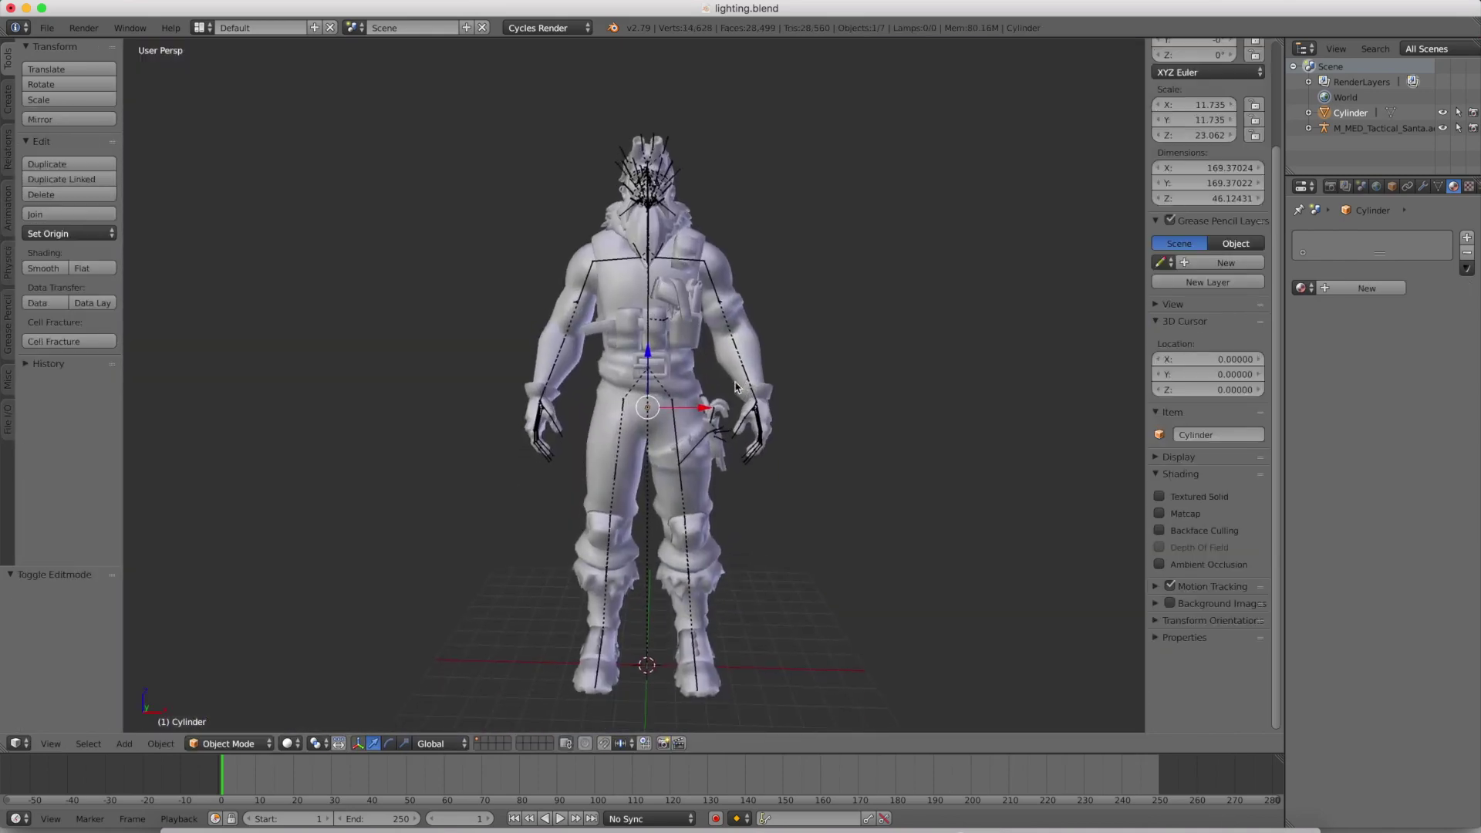
# Assign the existing Material.001 to the cylinder and check it in rendered shading.
pyautogui.hotkey('shift', 'z')
pyautogui.hotkey('shift', 'z')
pyautogui.scroll(-4, 747, 344)
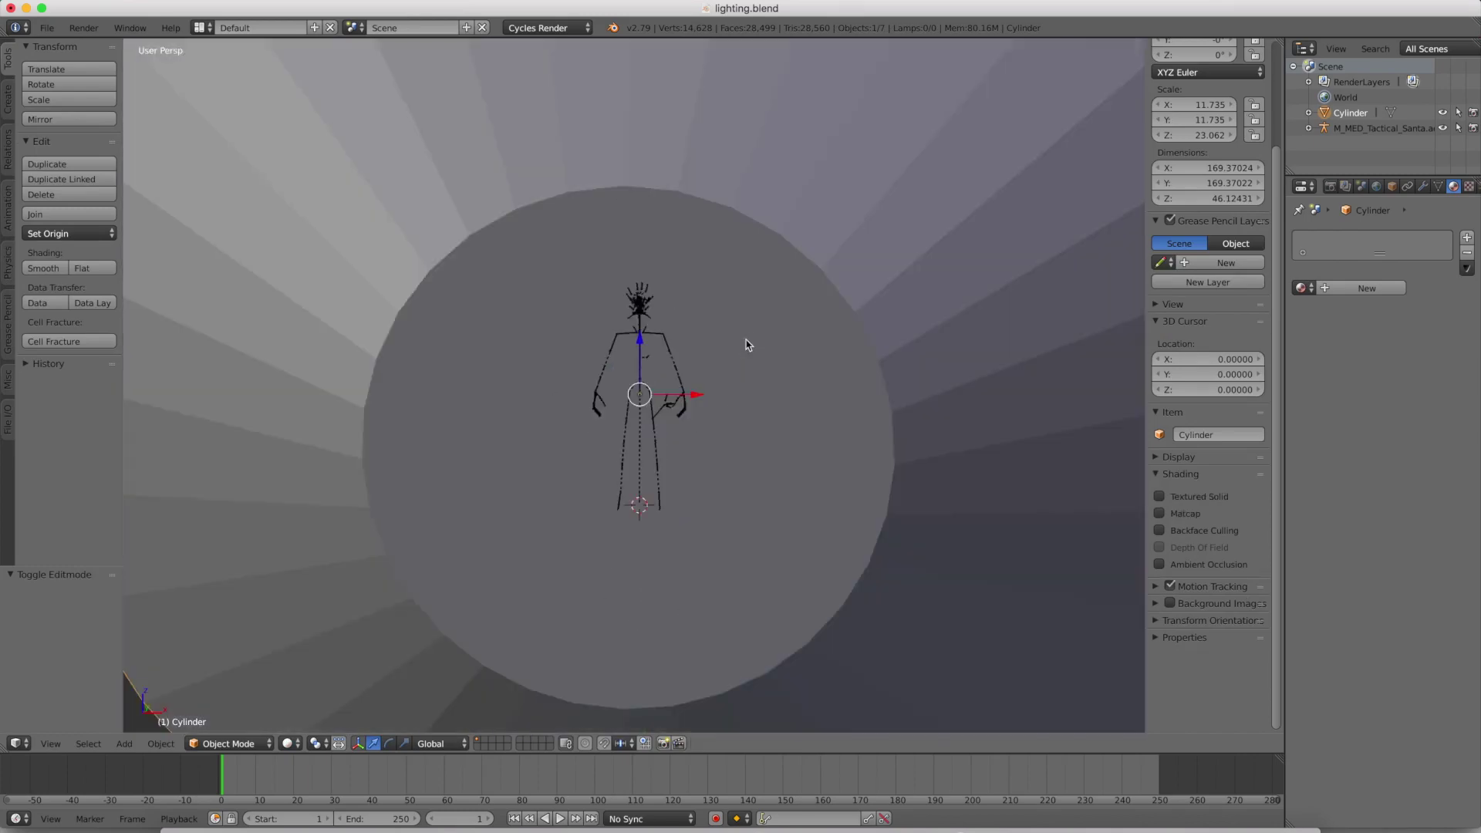
pyautogui.scroll(-8, 1027, 262)
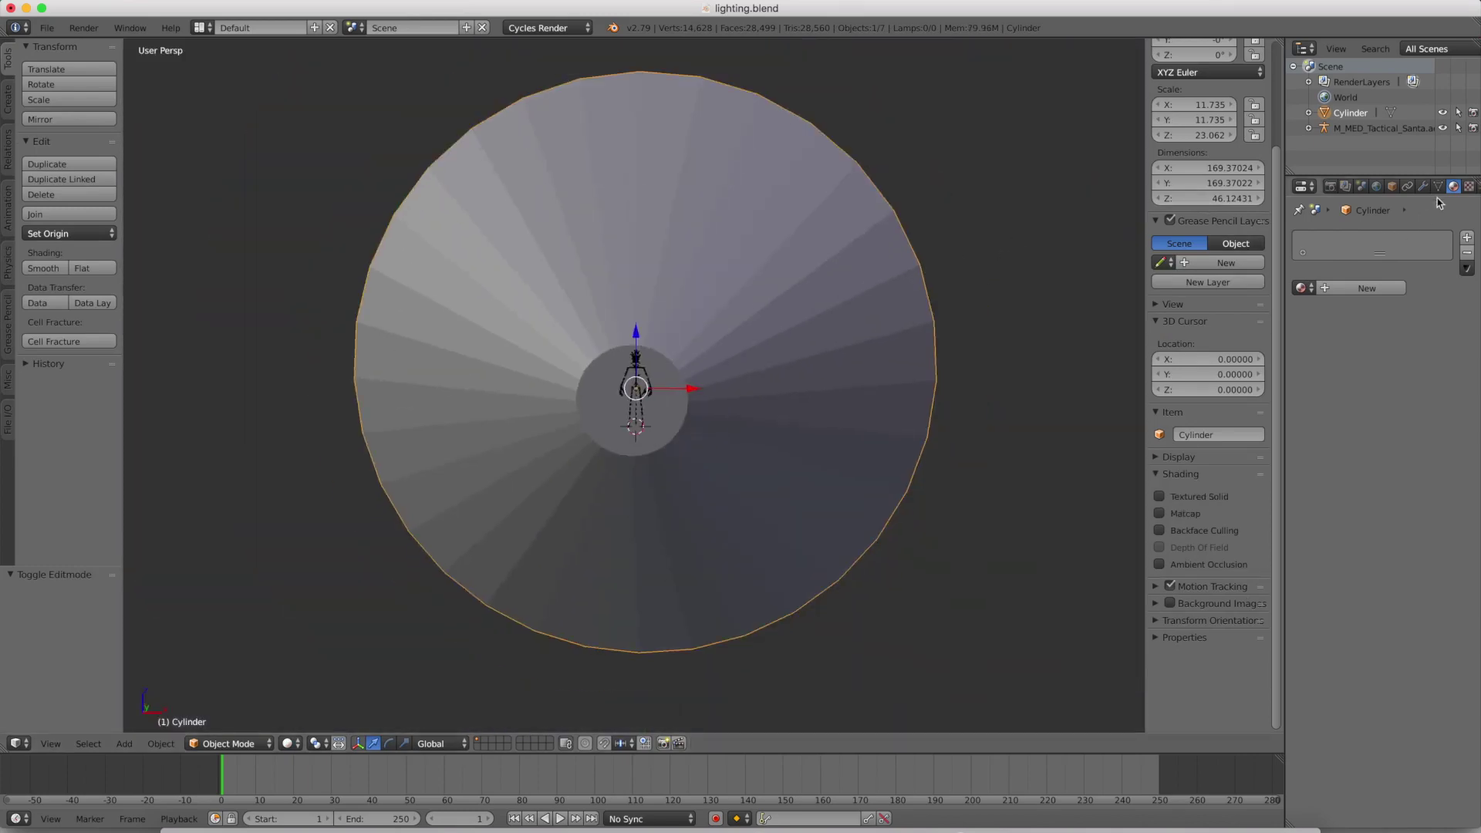
pyautogui.click(1301, 289)
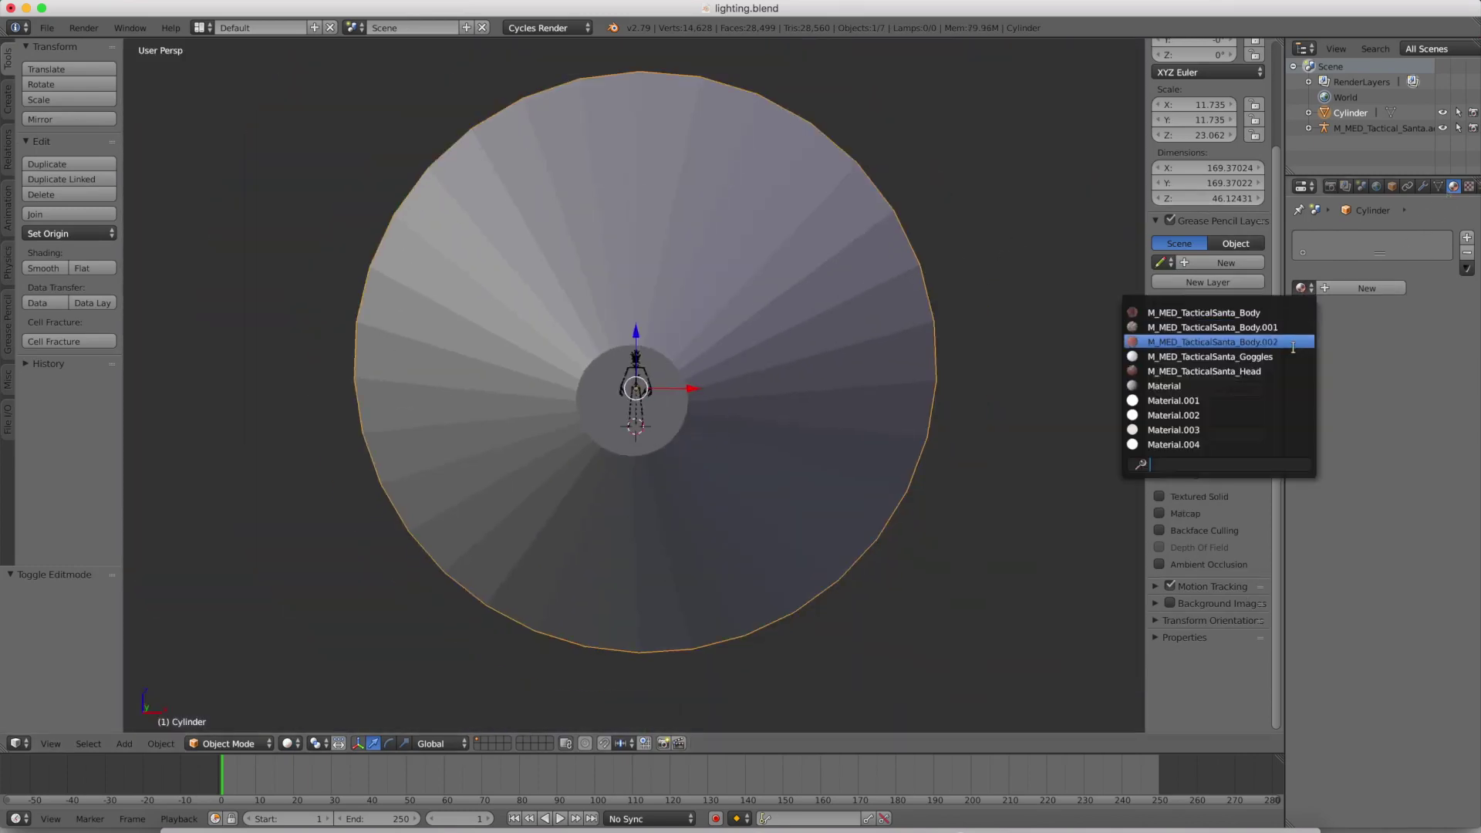
pyautogui.click(1227, 401)
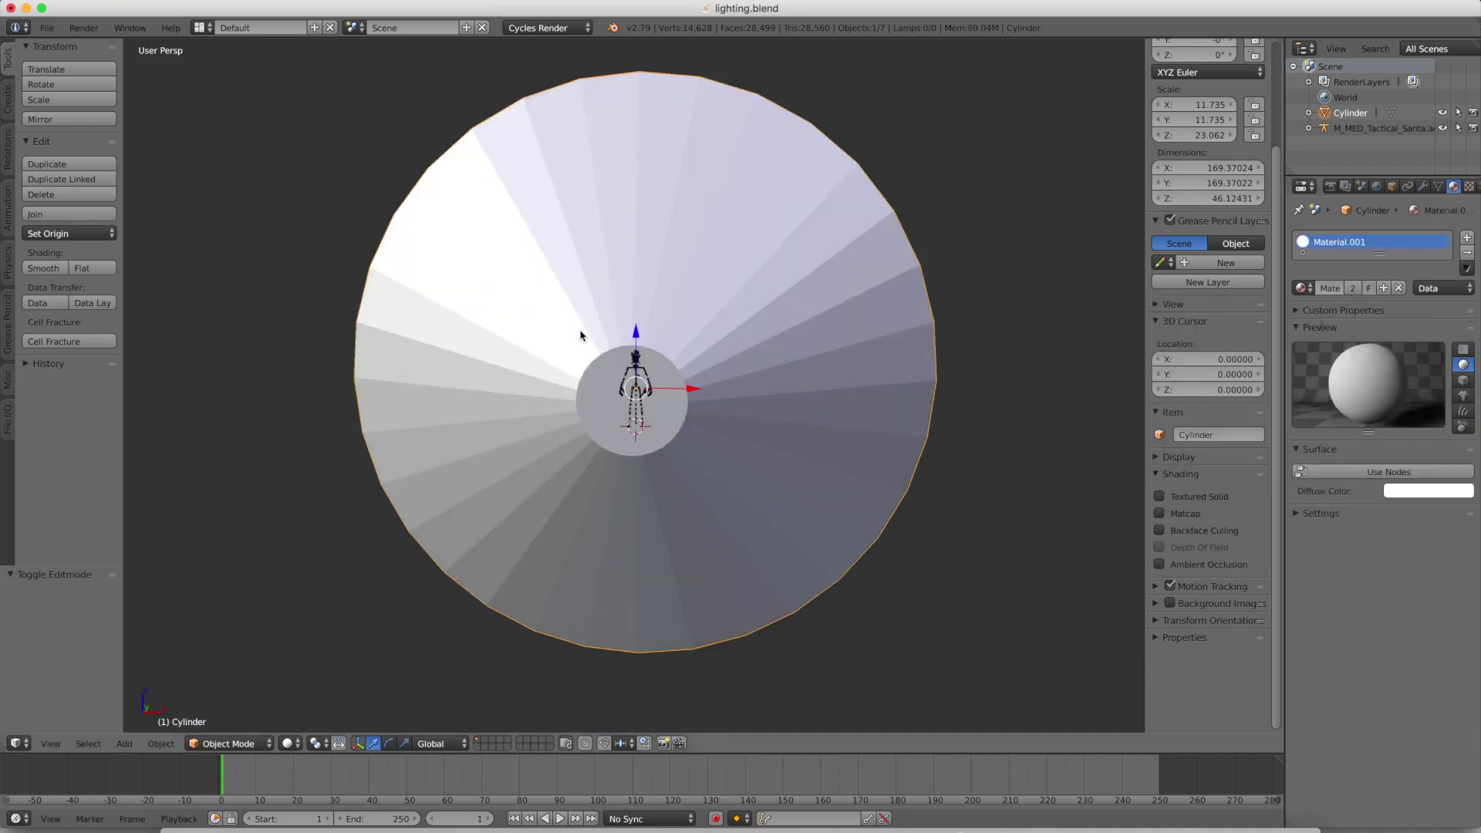
pyautogui.hotkey('shift', 'z')
pyautogui.hotkey('shift', 'z')
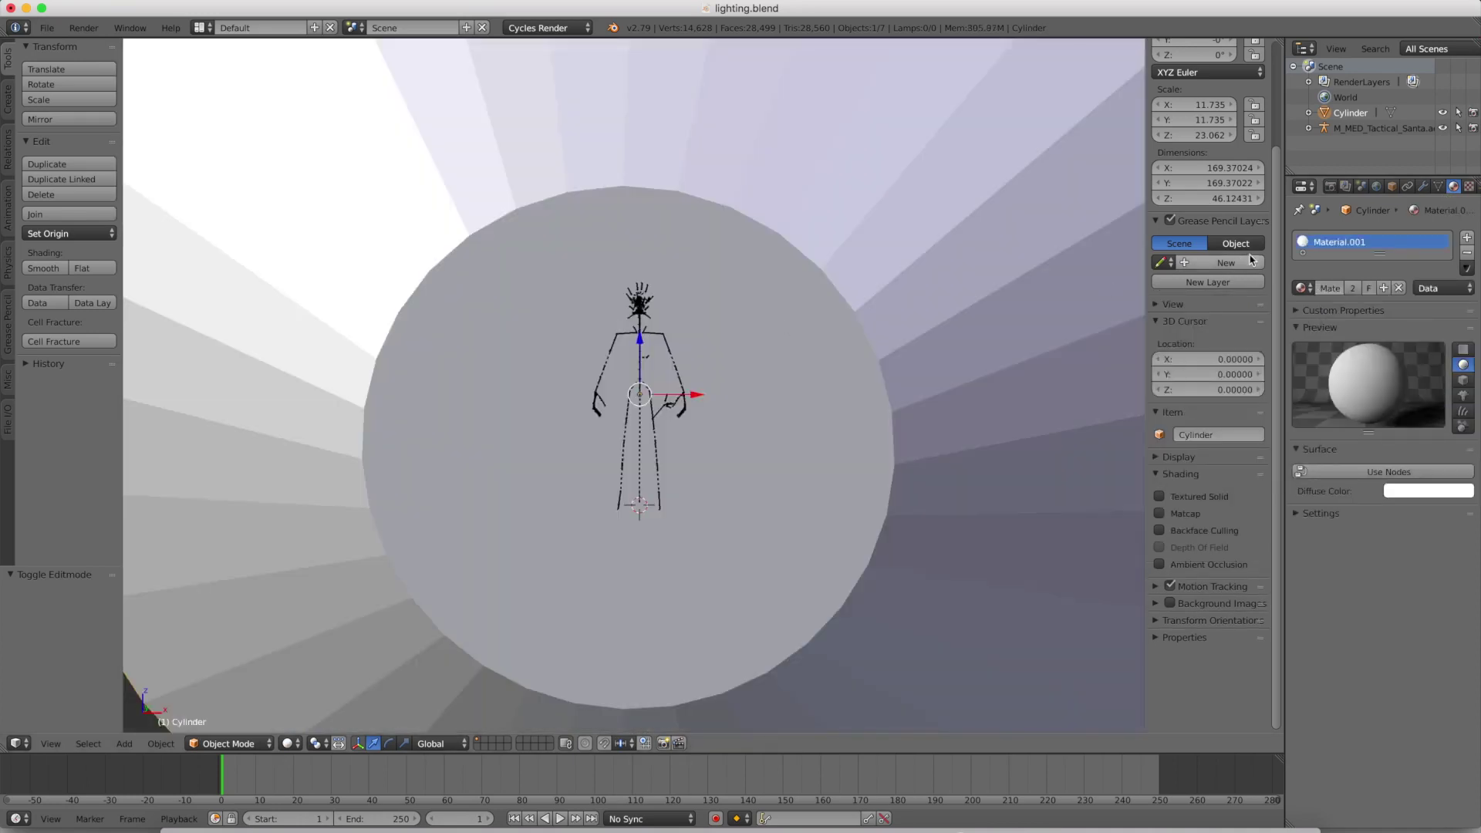
# Assign the emissive Material.004 to the cylinder and preview the character in rendered shading.
pyautogui.click(1301, 289)
pyautogui.click(1203, 444)
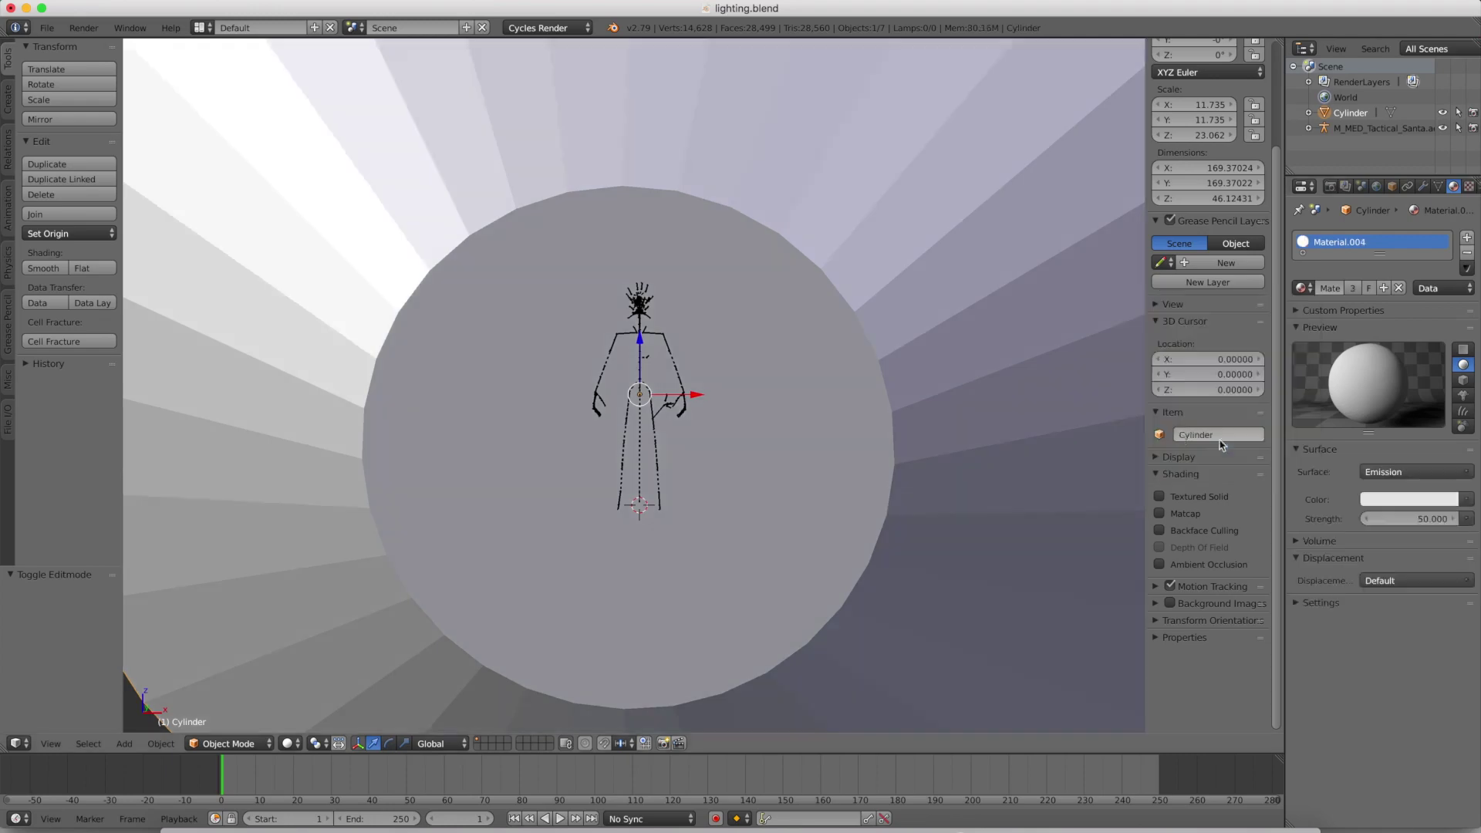
pyautogui.hotkey('shift', 'z')
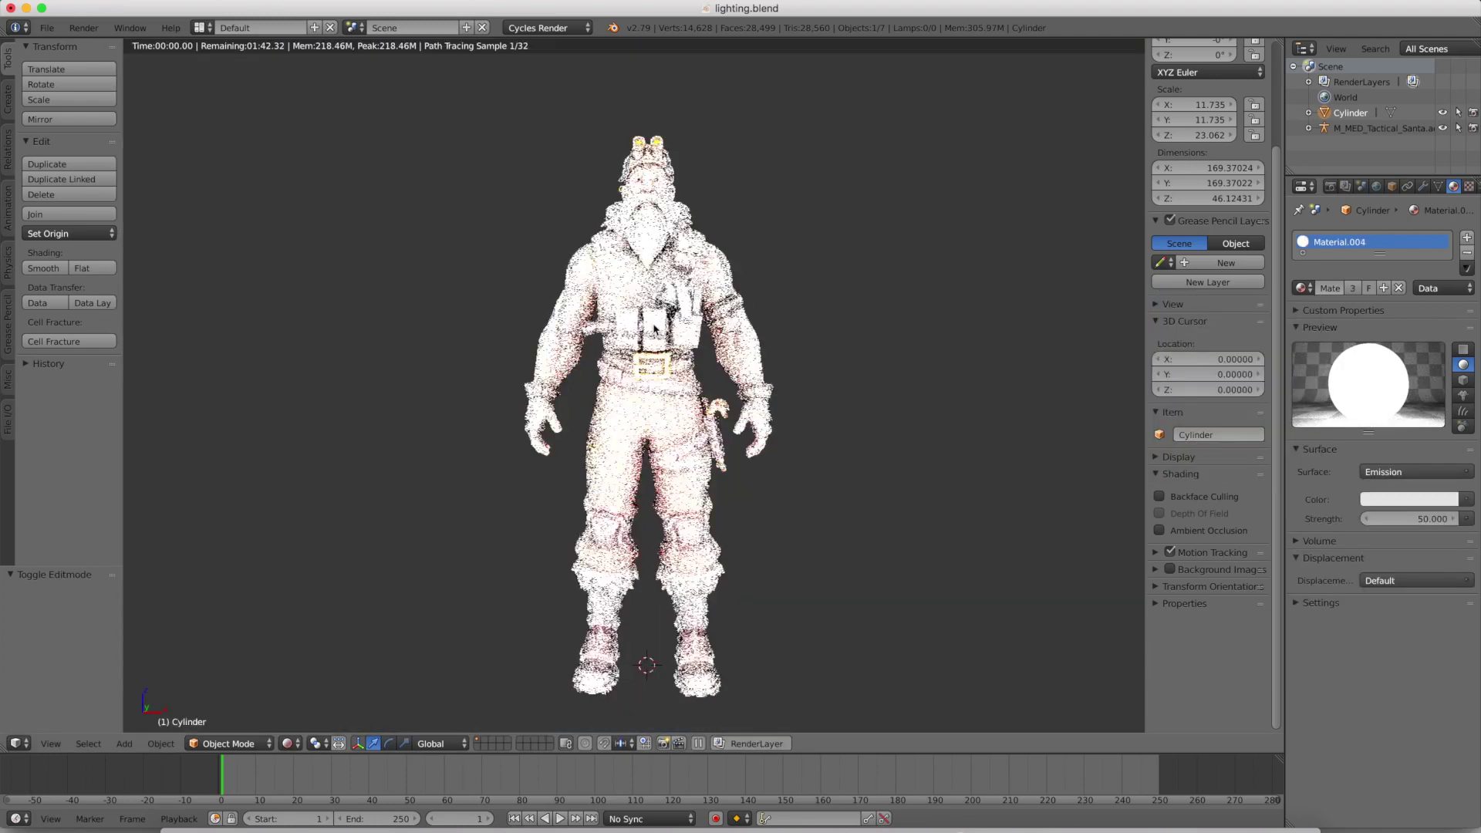
# Try an emission strength of 5 on the cylinder's material and reduce it to 2.
pyautogui.click(1398, 519)
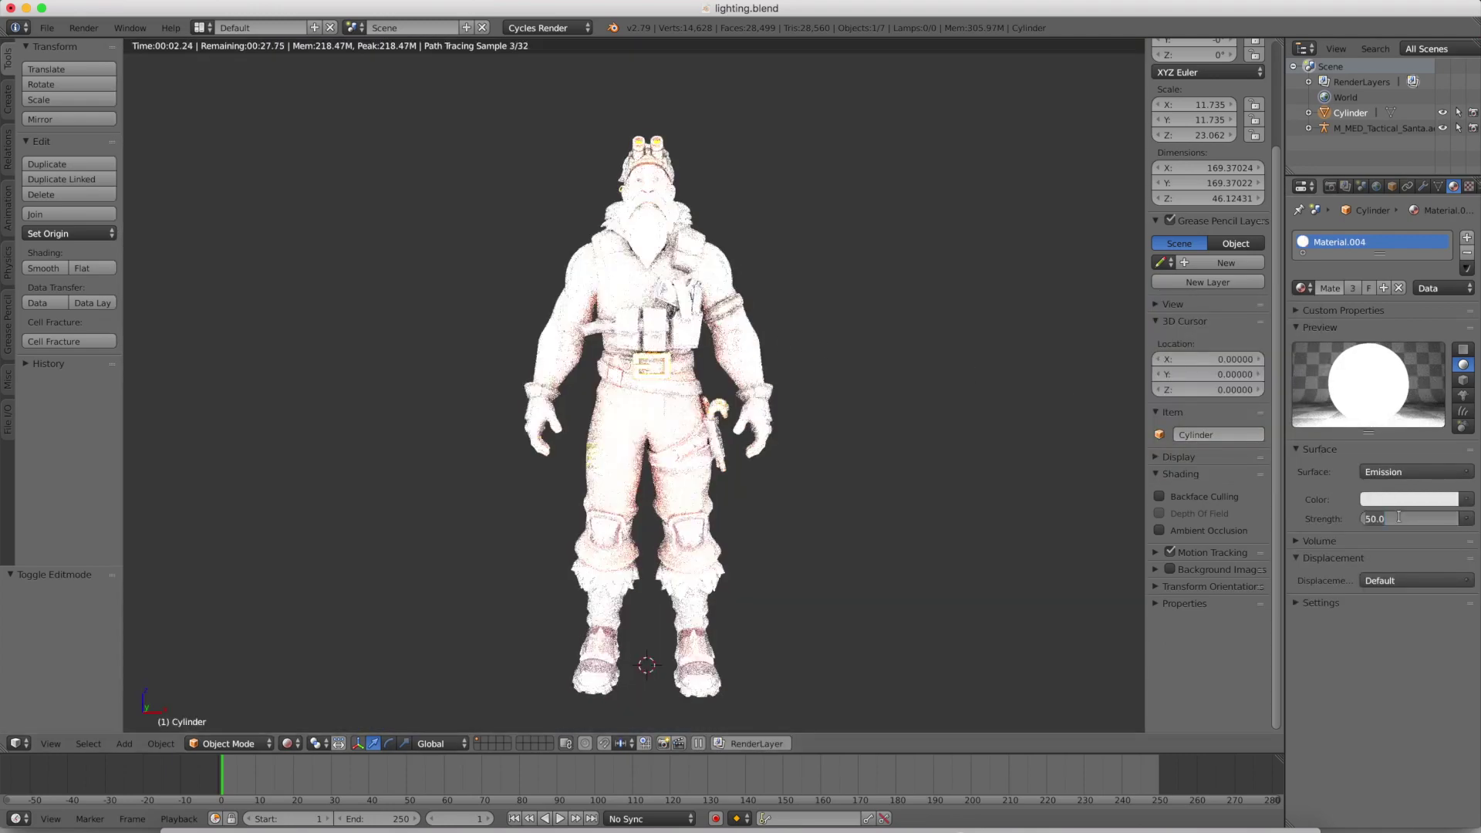
pyautogui.write('5')
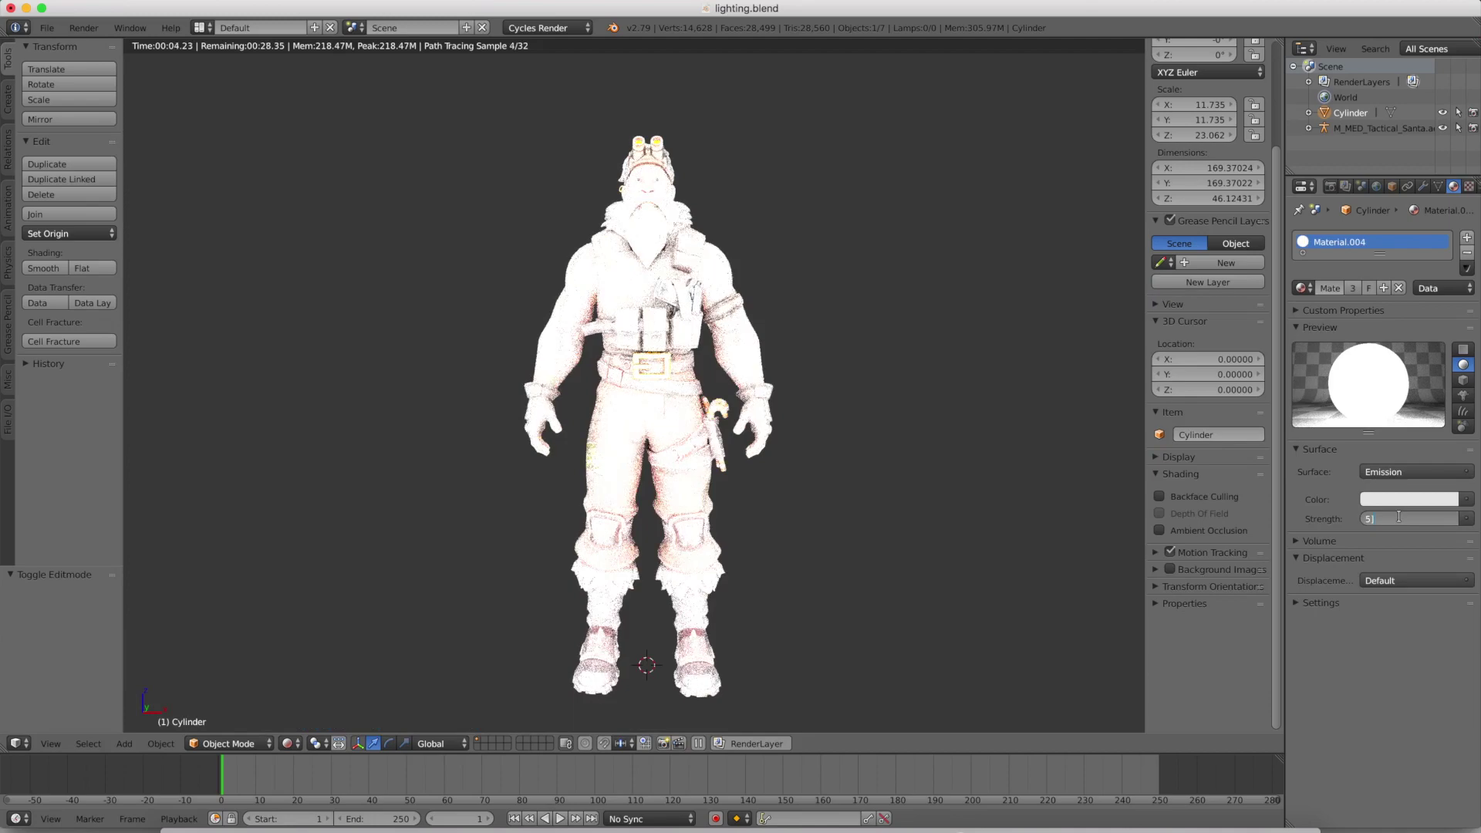
pyautogui.press('Return')
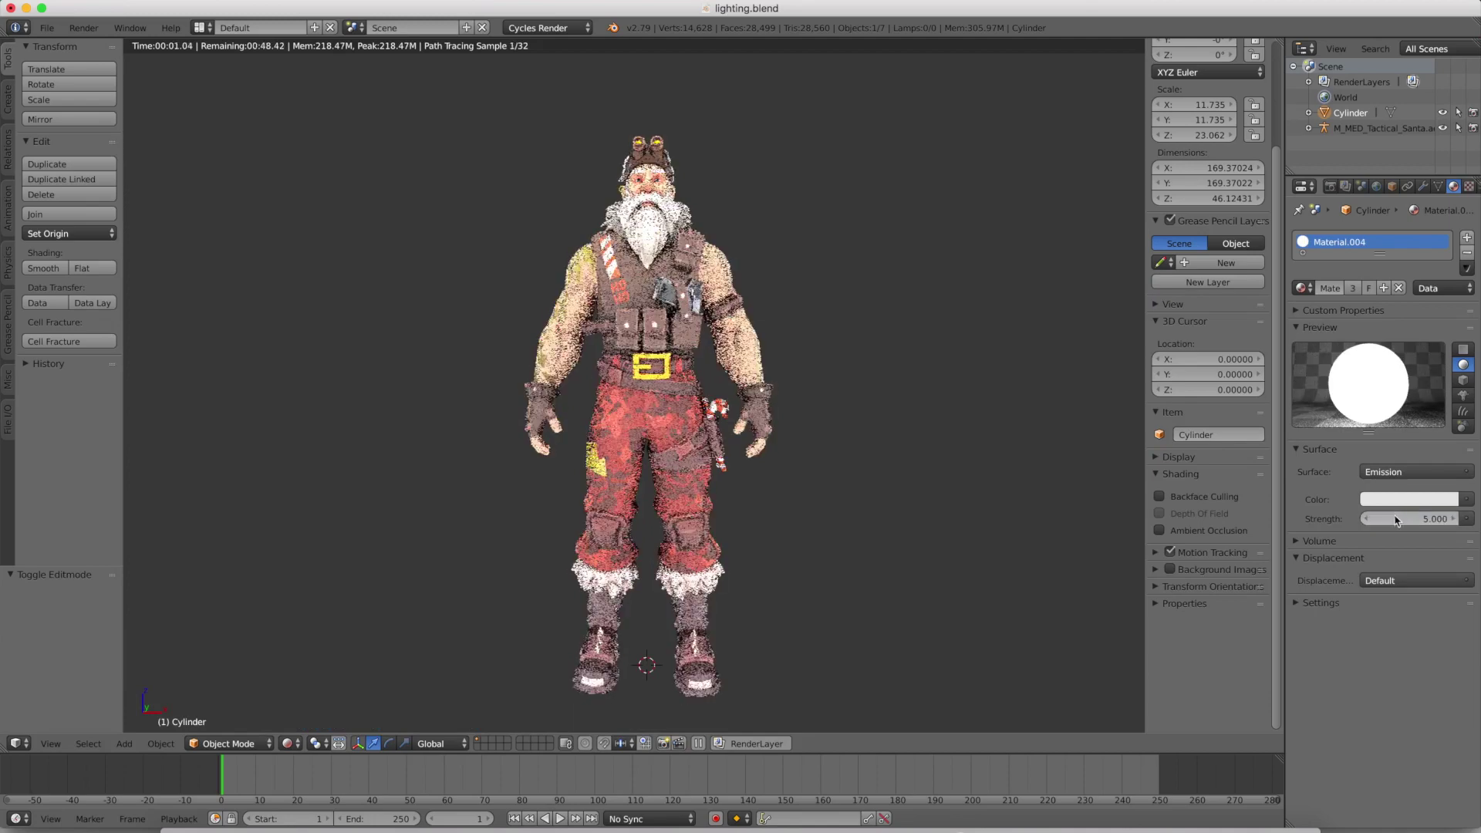
pyautogui.write('2')
pyautogui.press('Return')
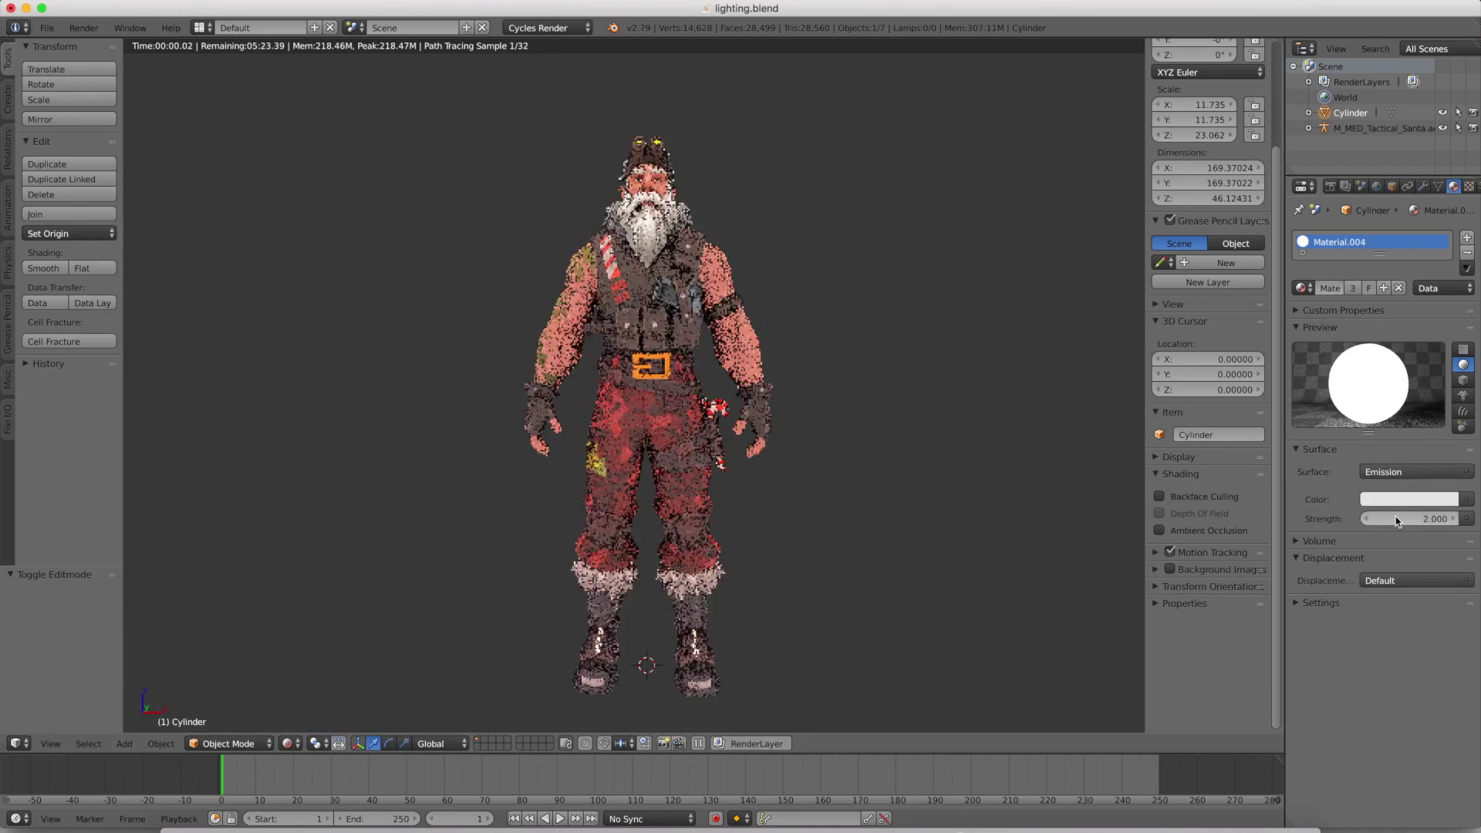
pyautogui.press('F12')
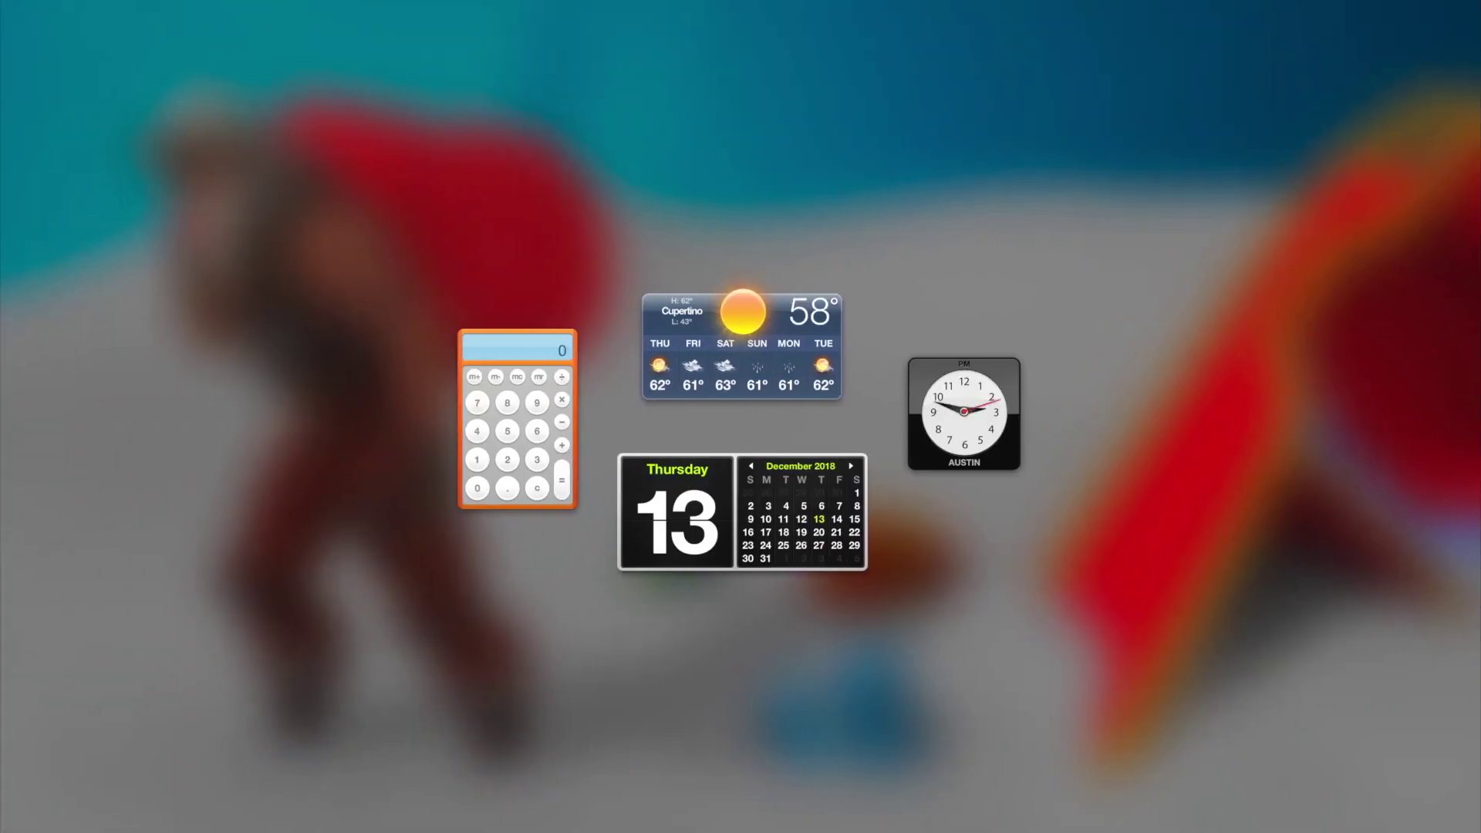
pyautogui.press('F12')
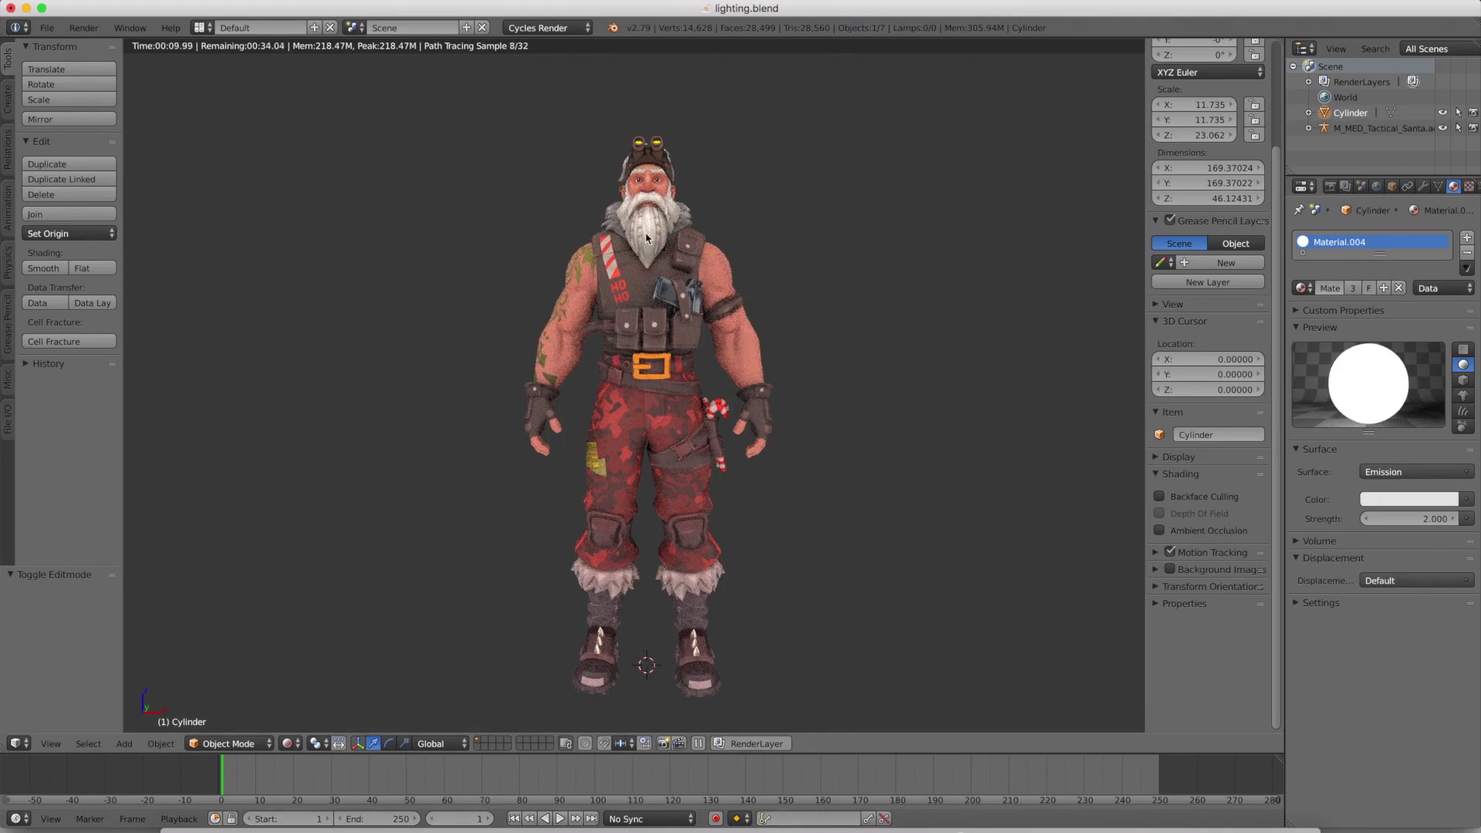
# Return to solid shading and delete the emissive cylinder from the scene.
pyautogui.hotkey('shift', 'z')
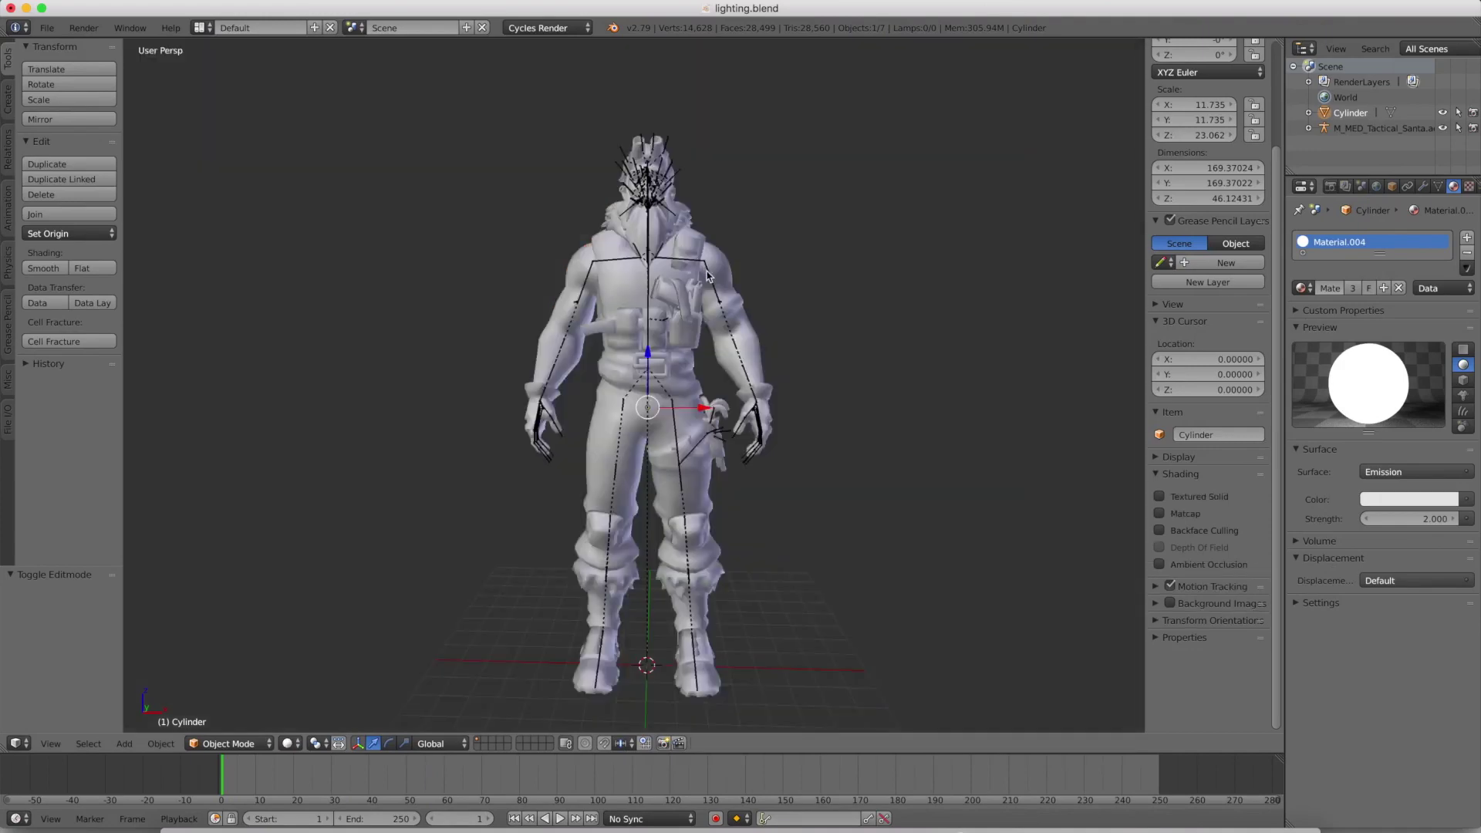
pyautogui.scroll(-10, 813, 304)
pyautogui.moveTo(813, 304); pyautogui.dragTo(779, 319, button='middle')
pyautogui.scroll(-3, 779, 319)
pyautogui.press('x')
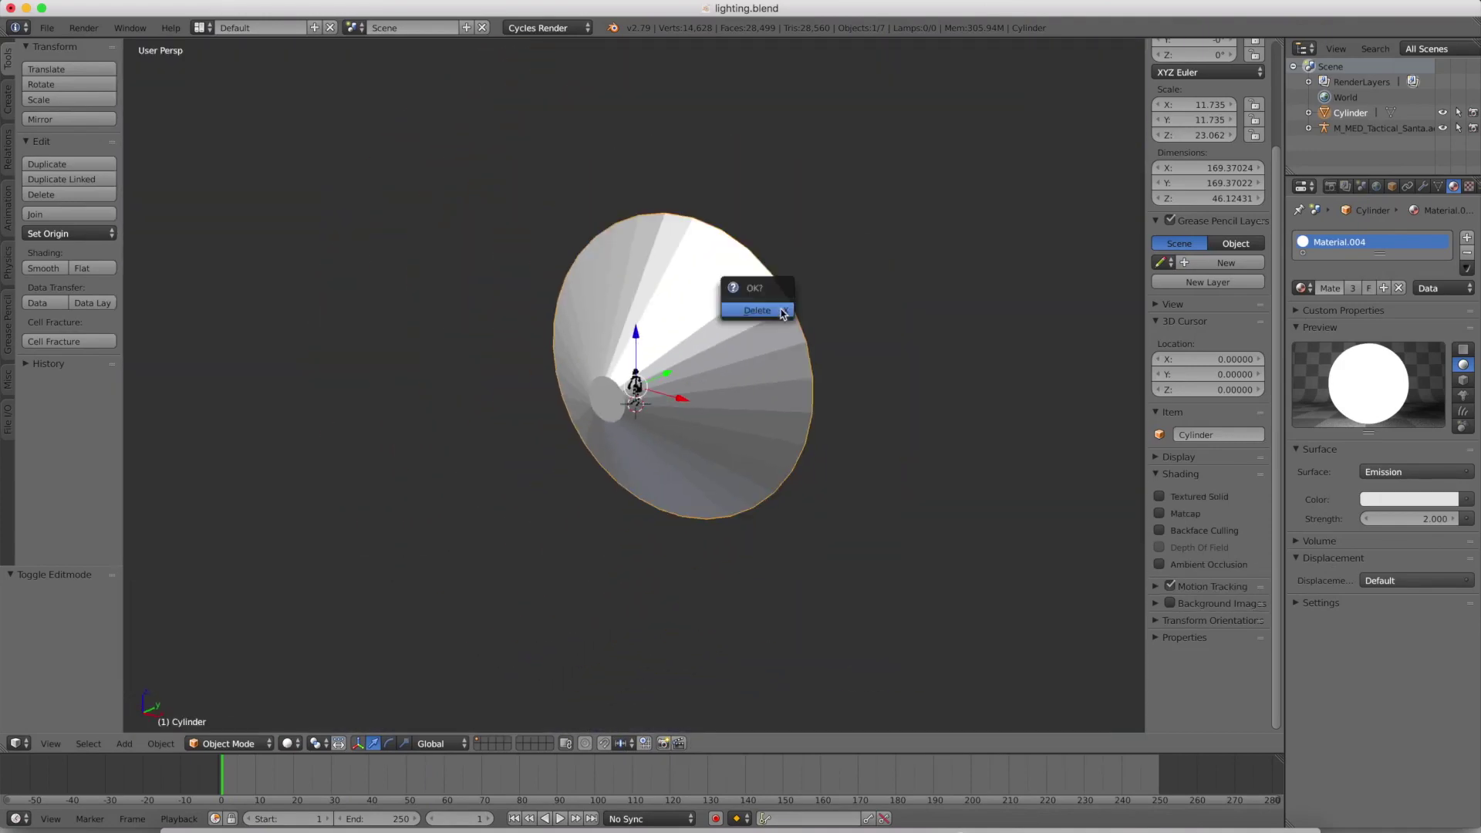
pyautogui.click(752, 311)
pyautogui.scroll(8, 733, 334)
pyautogui.keyDown('shift'); pyautogui.moveTo(827, 381); pyautogui.dragTo(785, 381, button='middle'); pyautogui.keyUp('shift')
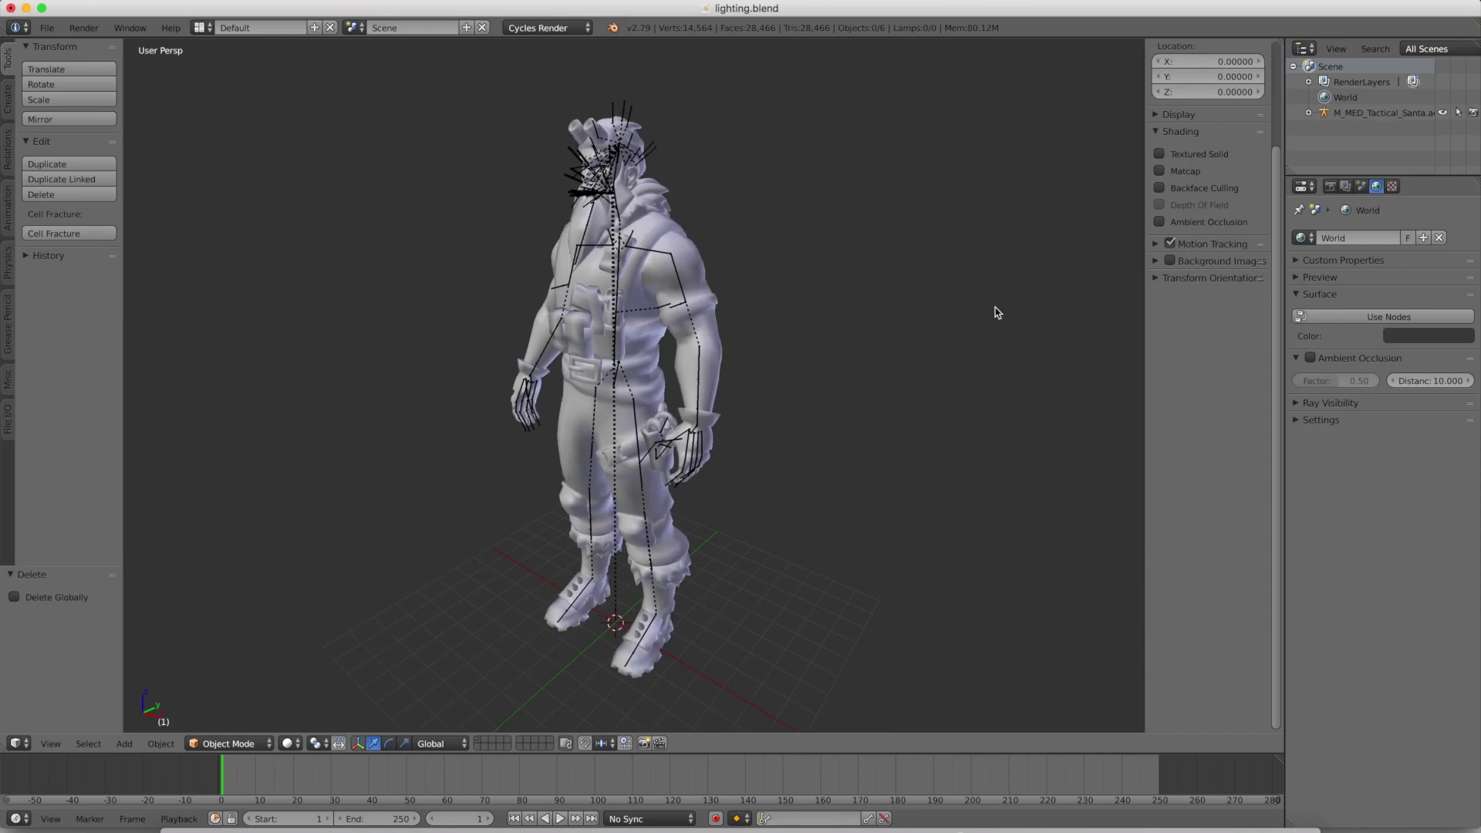
pyautogui.scroll(6, 798, 339)
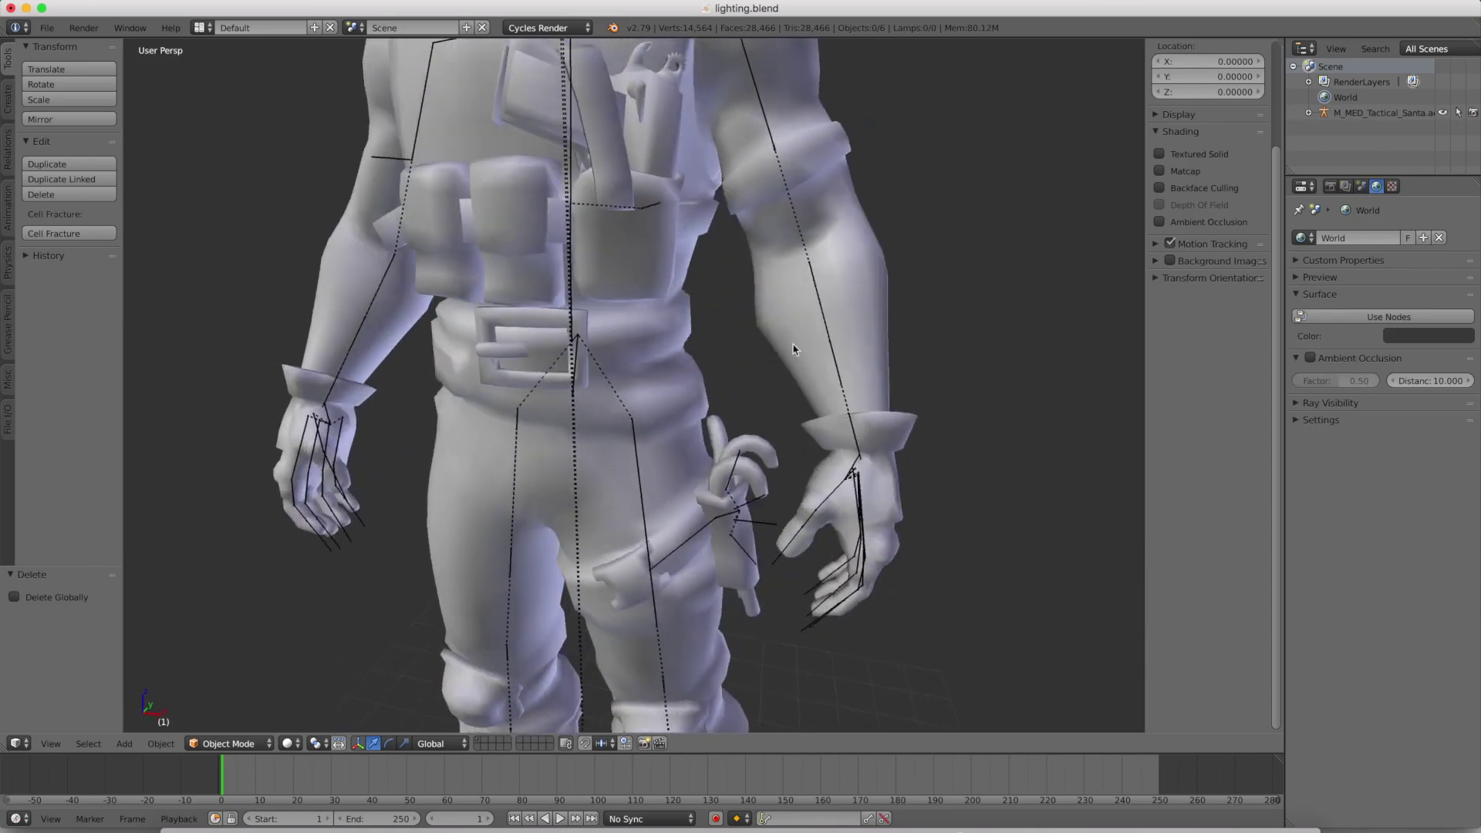